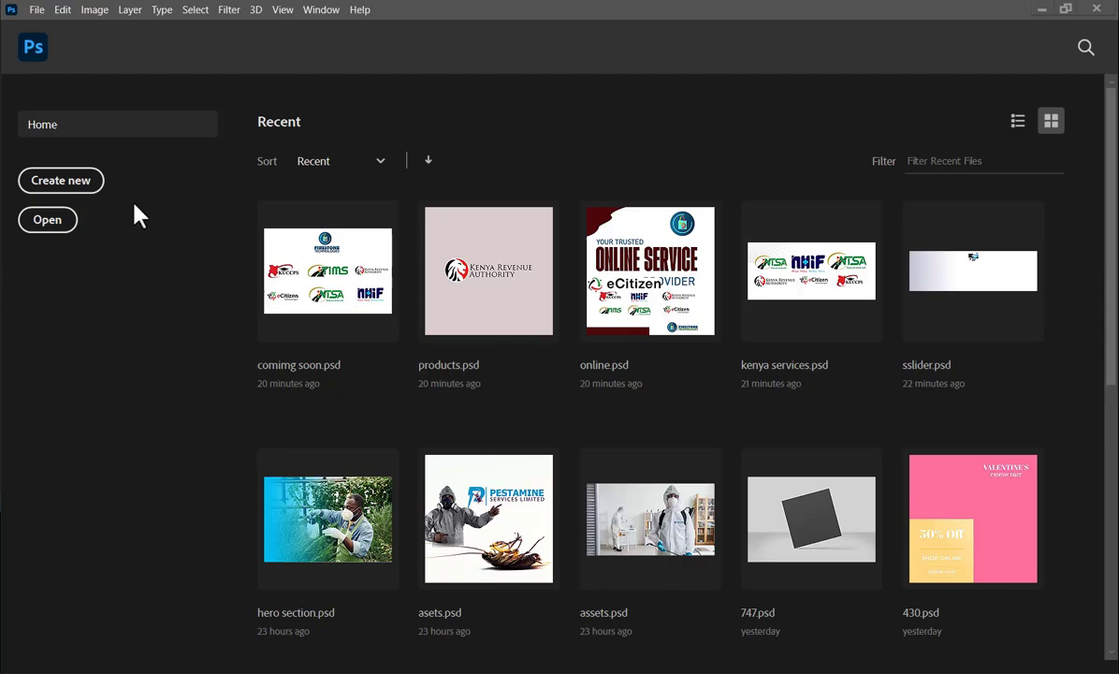
# Create a new A5 print document, 148 x 210 mm at 300 ppi, from the Print presets
pyautogui.click(66, 180)
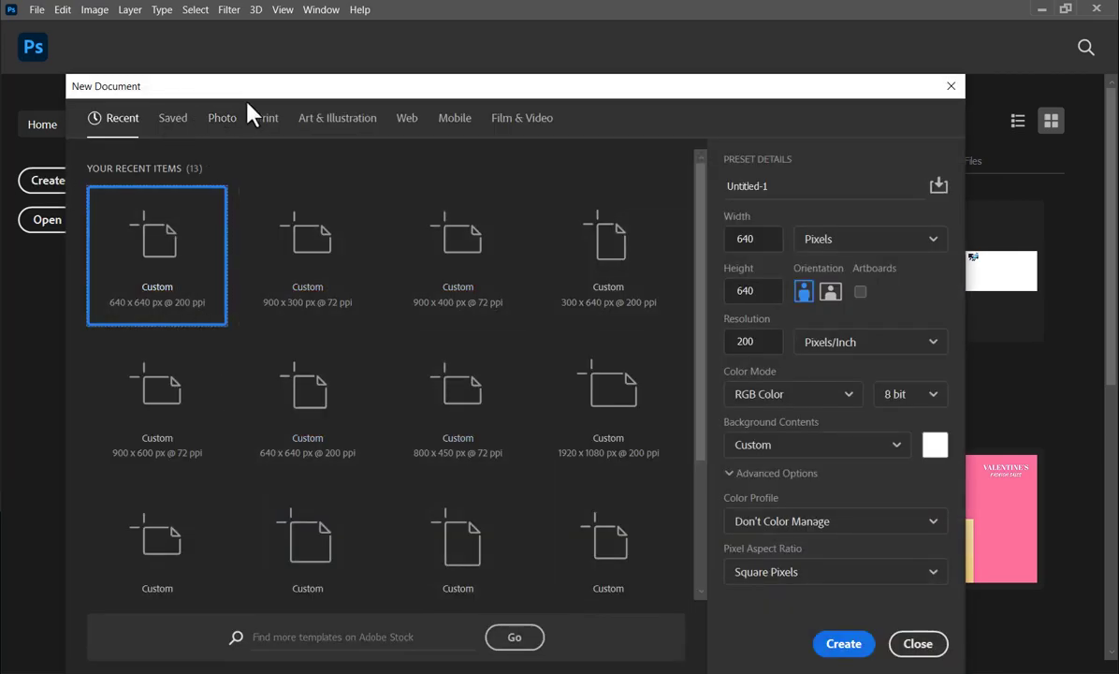
pyautogui.click(268, 121)
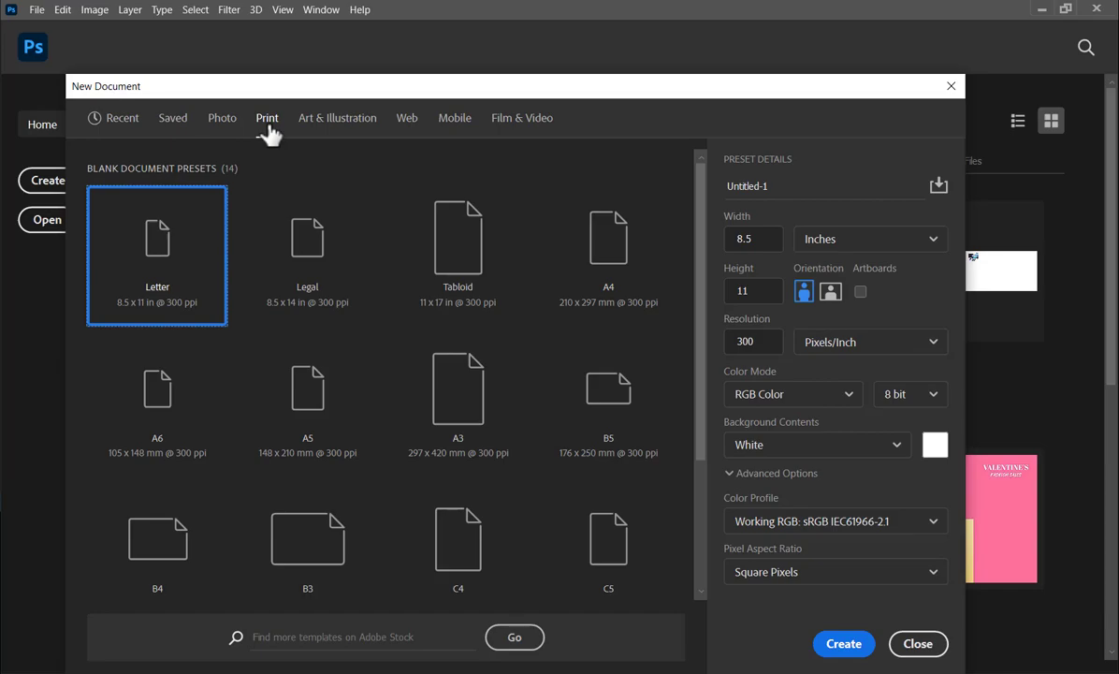
pyautogui.click(299, 454)
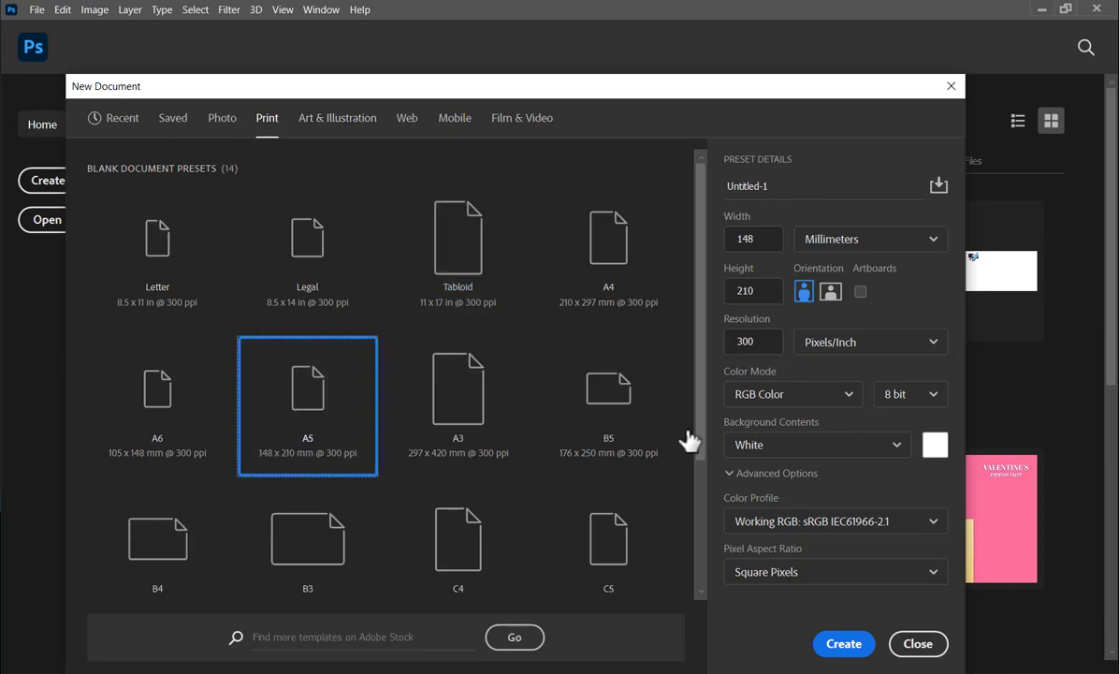
pyautogui.click(843, 644)
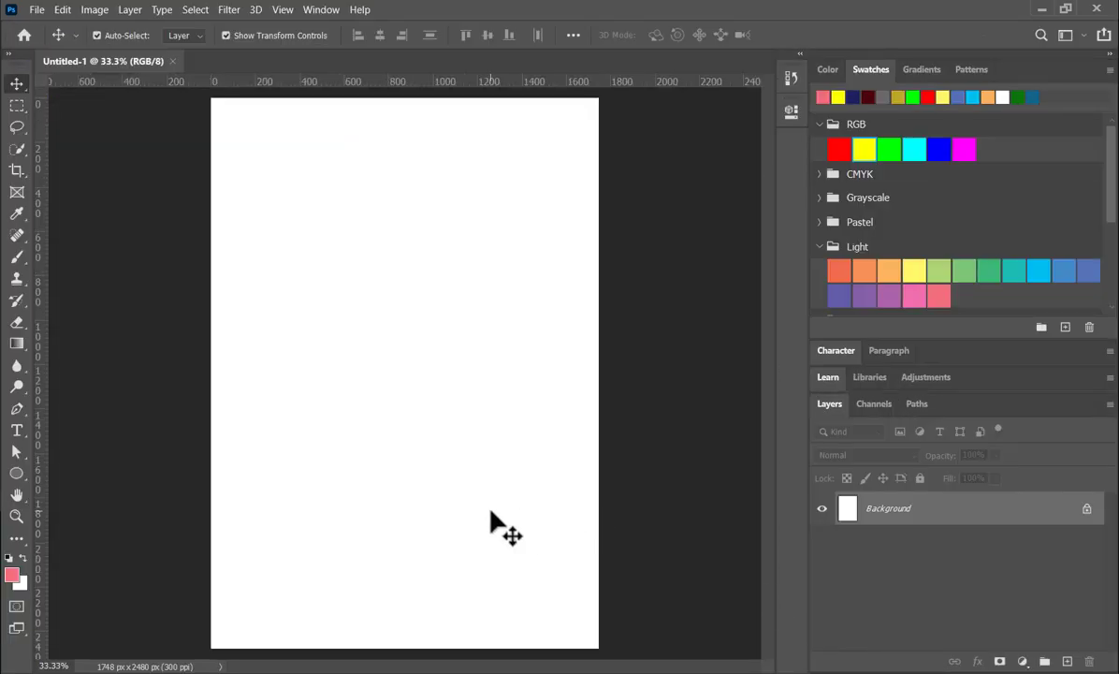
# Embed the pngegg (82) image from the TIKTOK > packaging folder onto the page
pyautogui.scroll(-4, 489, 512)
pyautogui.scroll(2, 439, 466)
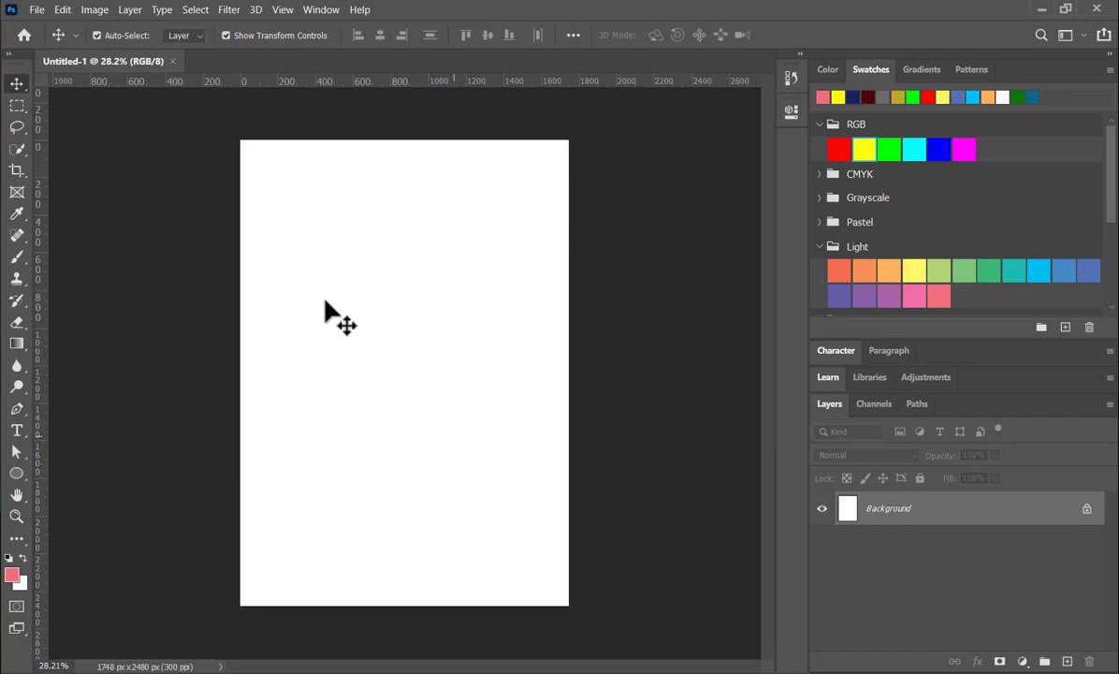
pyautogui.click(37, 11)
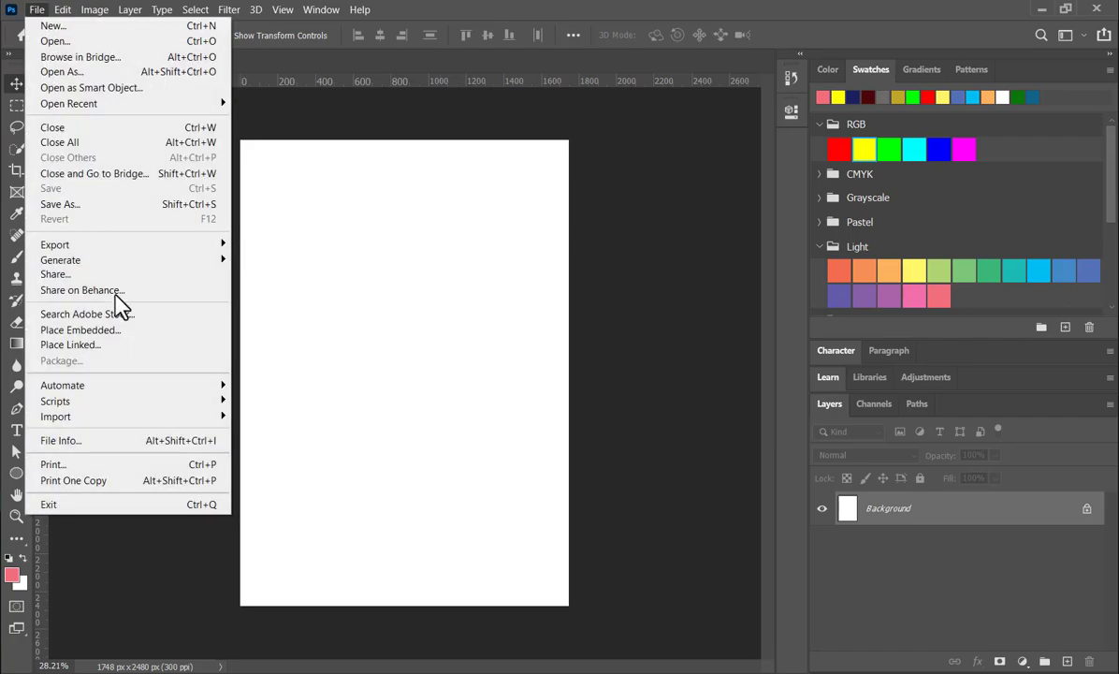
pyautogui.click(112, 335)
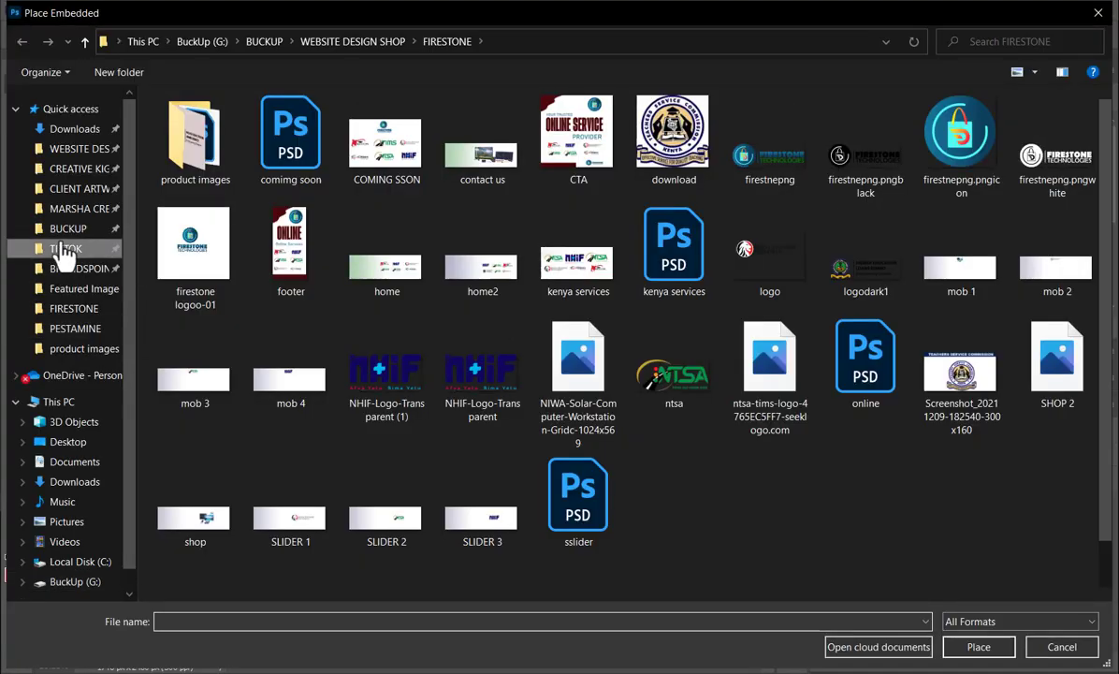
pyautogui.click(65, 249)
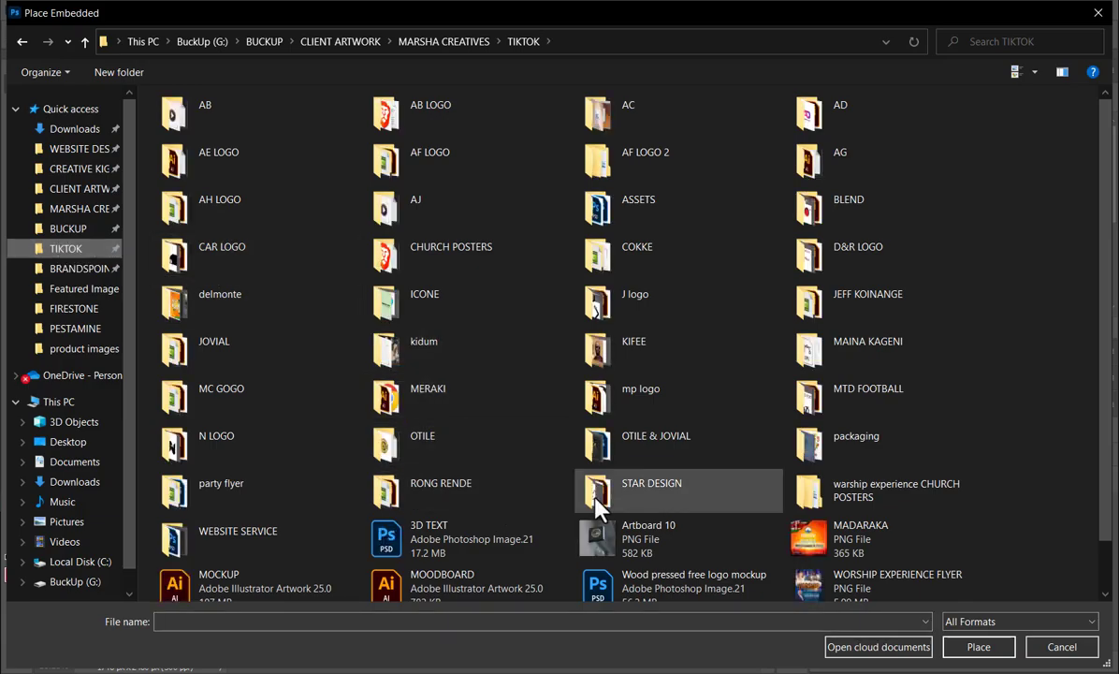
pyautogui.doubleClick(857, 456)
pyautogui.doubleClick(577, 153)
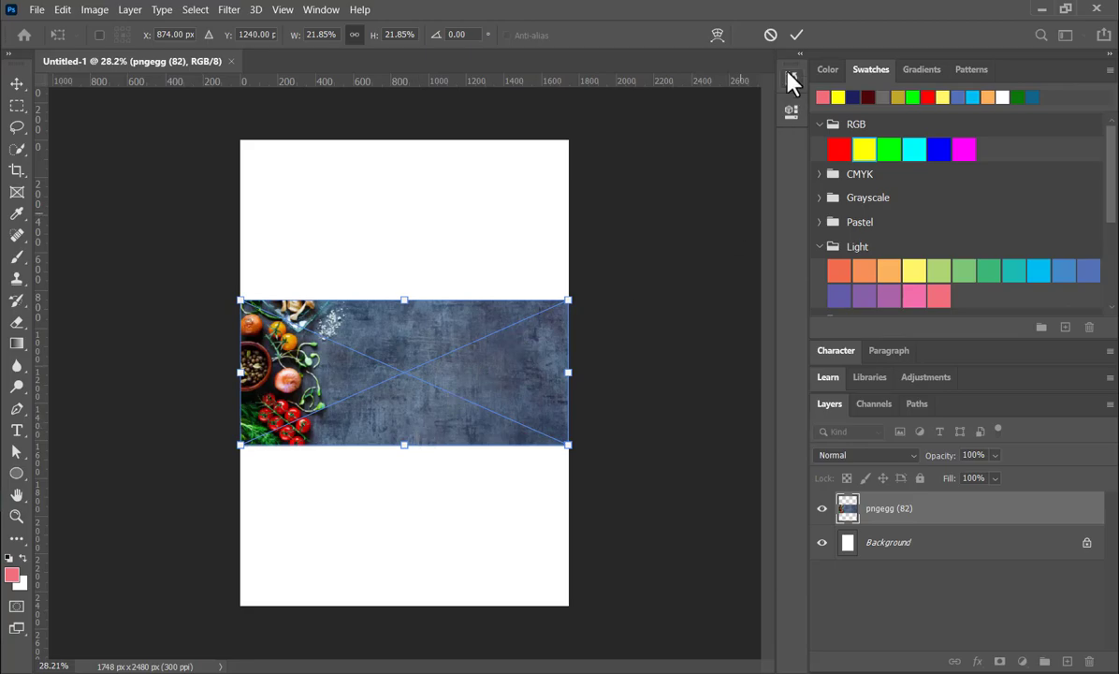
# Rotate the food photo to -90° so the vegetables sit along the bottom
pyautogui.click(466, 35)
pyautogui.write('90')
pyautogui.press('Return')
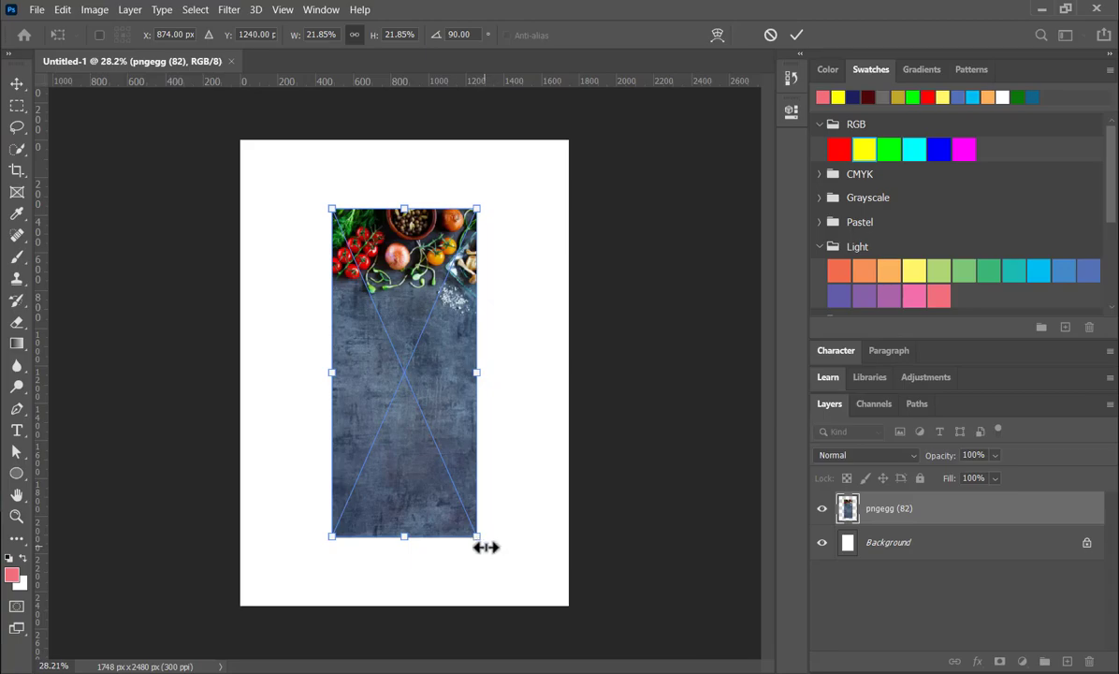
pyautogui.moveTo(486, 545); pyautogui.dragTo(277, 93)
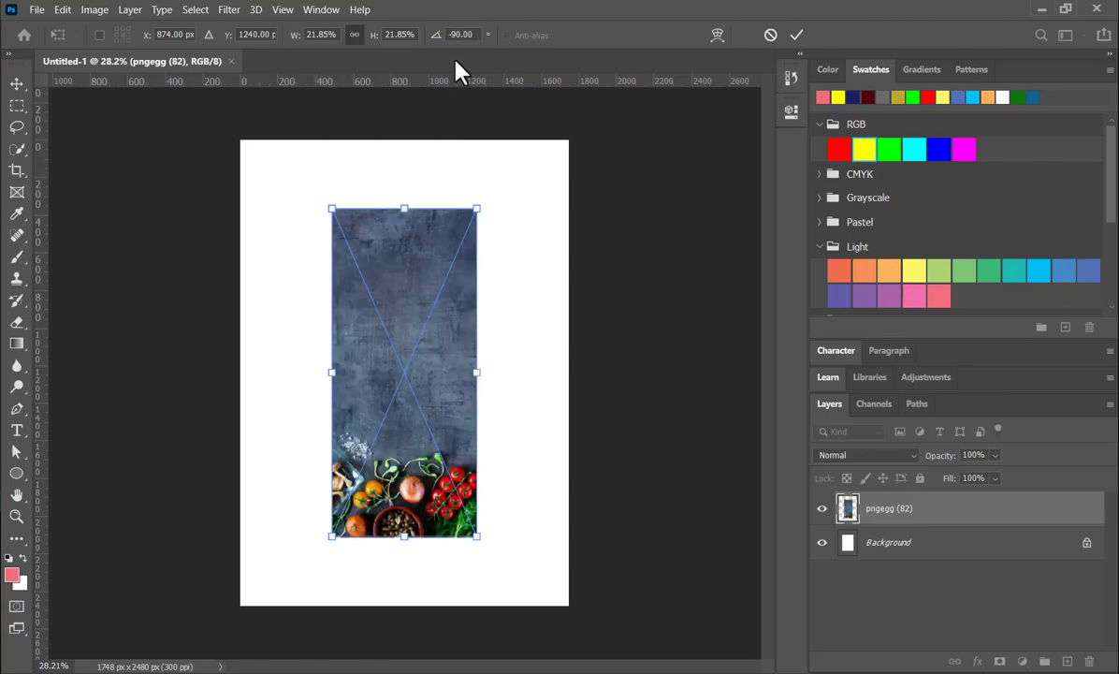
# Scale the photo to about 51.5% so it covers the whole page, then commit
pyautogui.moveTo(478, 537); pyautogui.dragTo(592, 608)
pyautogui.moveTo(332, 207); pyautogui.dragTo(292, 122)
pyautogui.moveTo(522, 381); pyautogui.dragTo(610, 381)
pyautogui.moveTo(470, 407); pyautogui.dragTo(442, 403)
pyautogui.moveTo(259, 373); pyautogui.dragTo(225, 378)
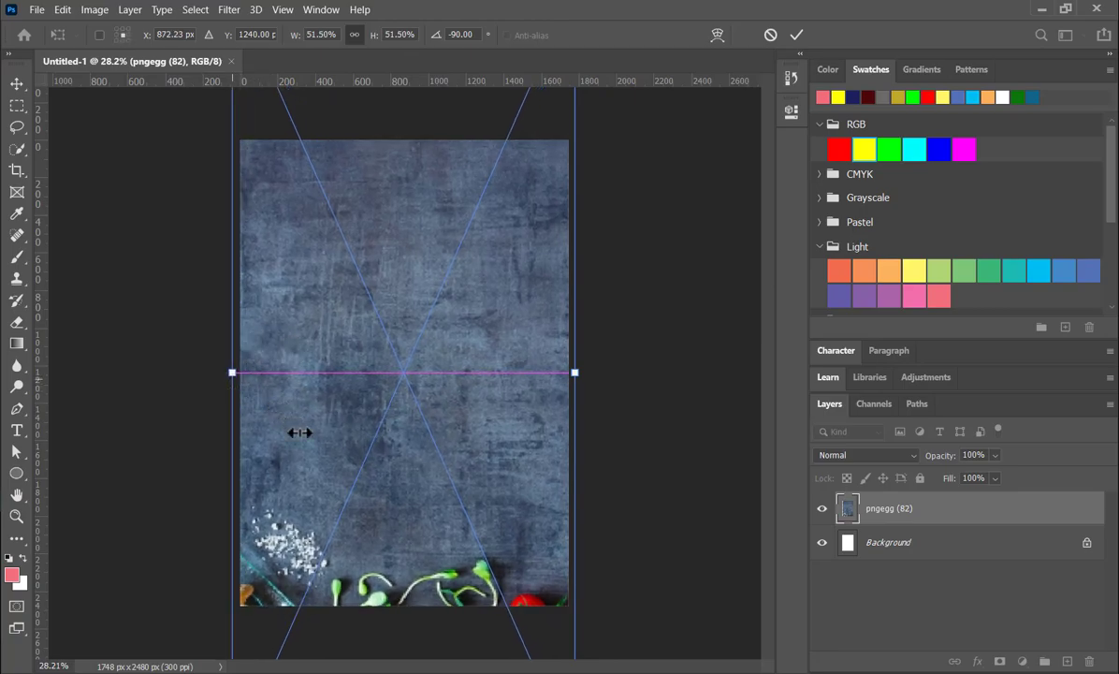
pyautogui.moveTo(381, 464); pyautogui.dragTo(381, 435)
pyautogui.click(796, 34)
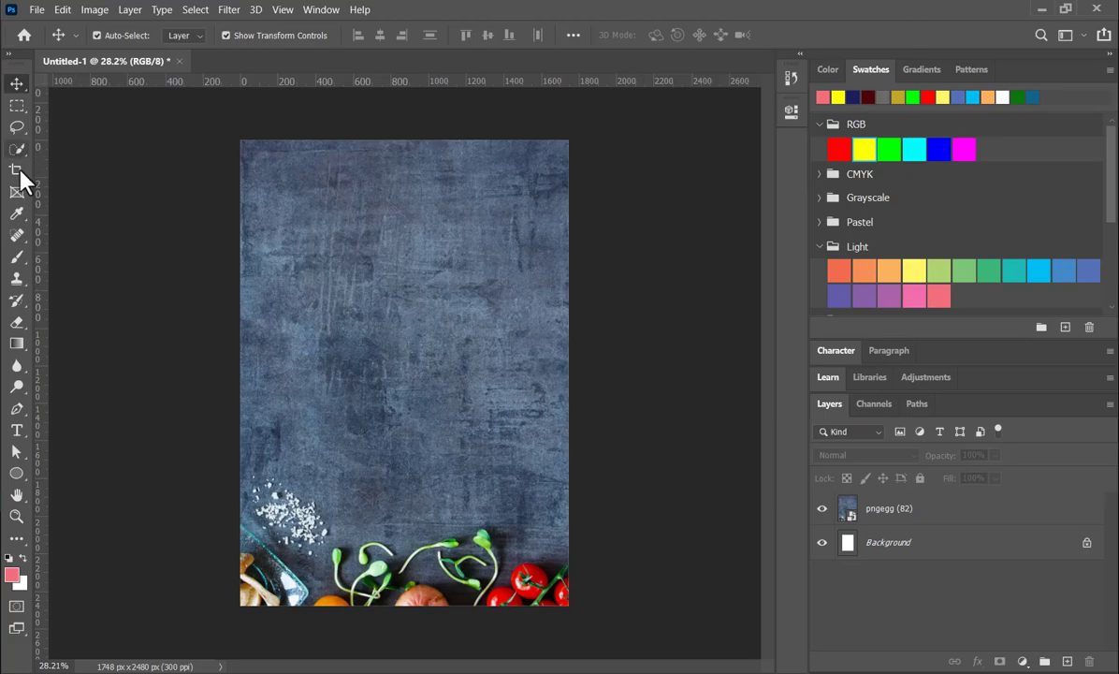
# Draw a page-sized rectangle and fill it with a solid red ff0000 Color Fill layer
pyautogui.click(15, 473)
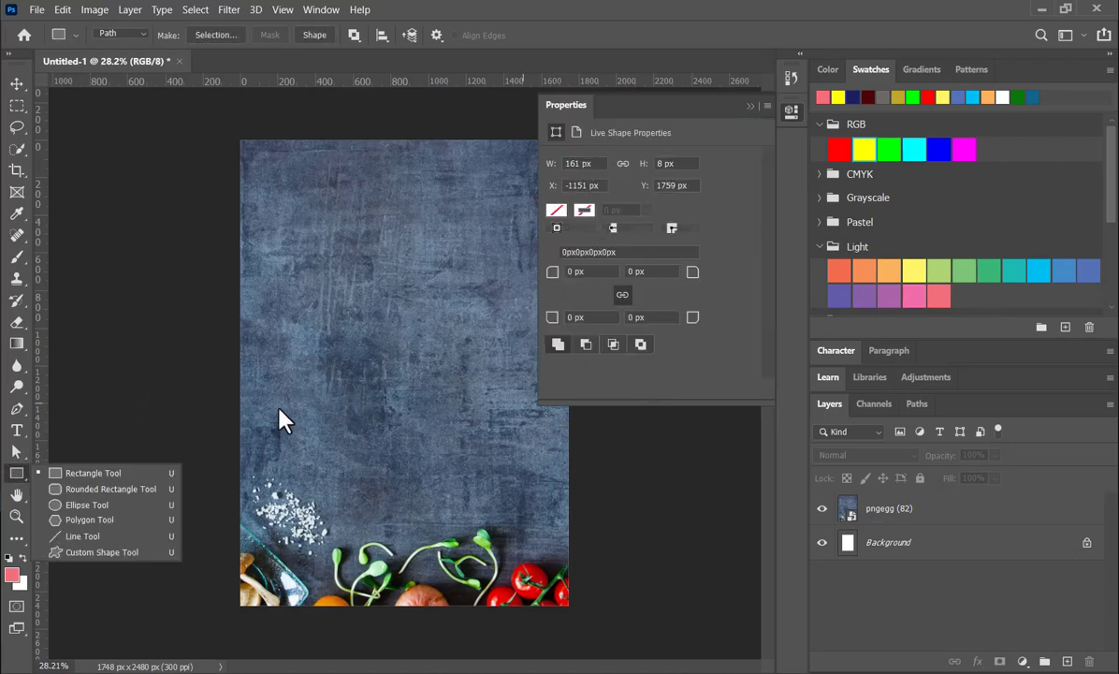
pyautogui.hotkey('ctrl', 'z')
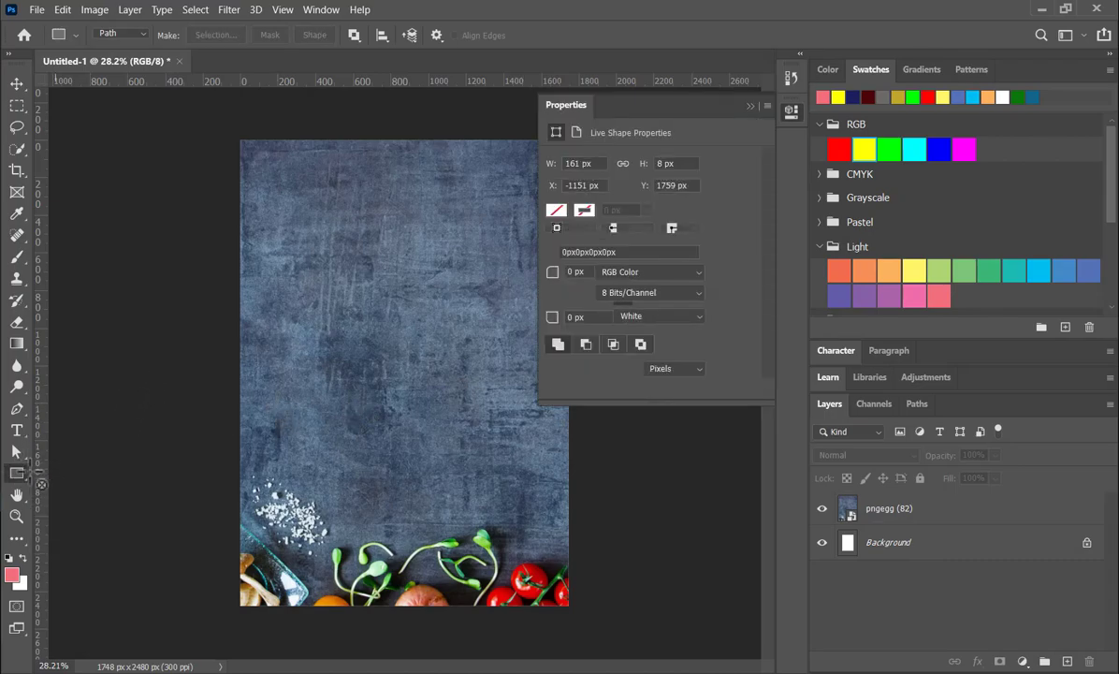
pyautogui.moveTo(233, 134); pyautogui.dragTo(575, 614)
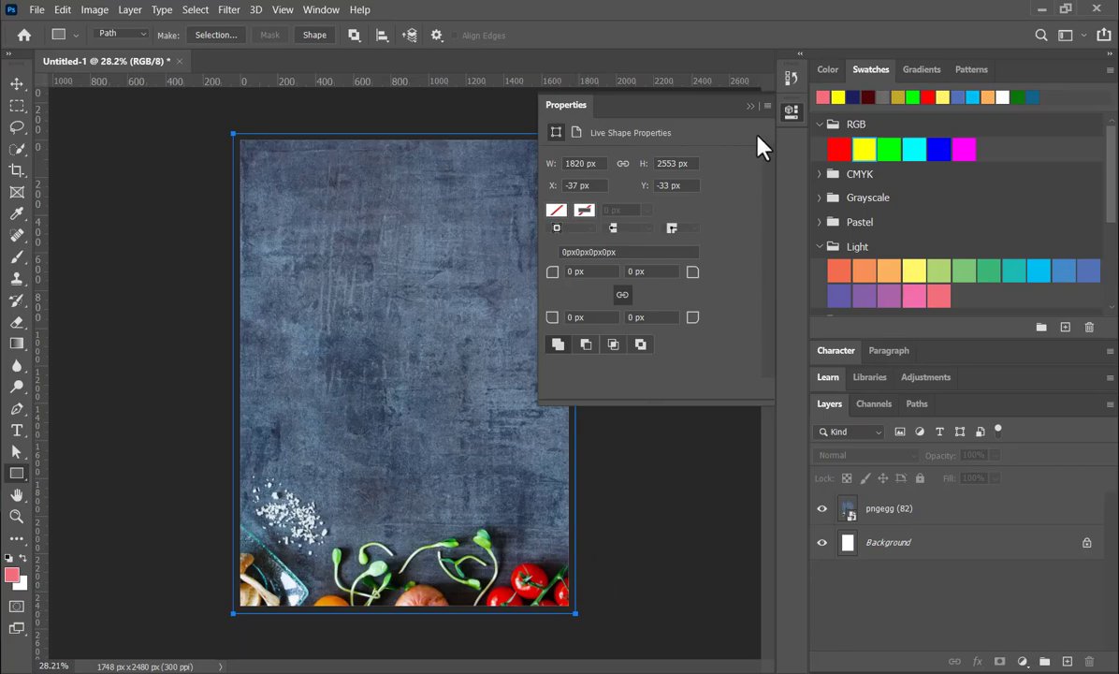
pyautogui.click(749, 106)
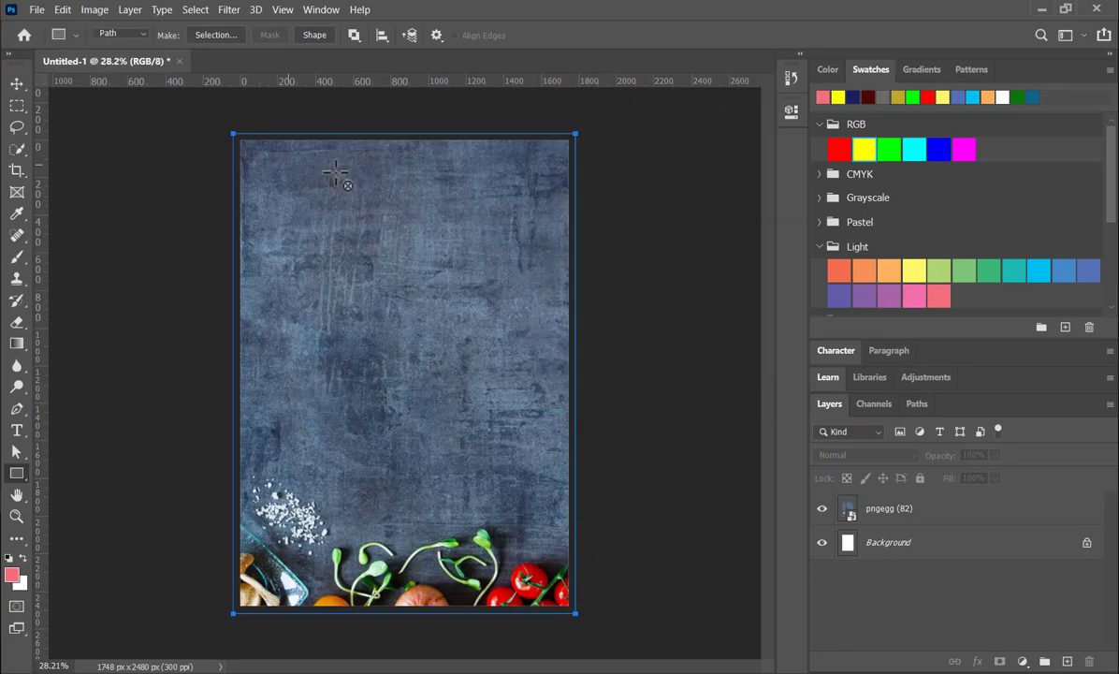
pyautogui.click(1023, 662)
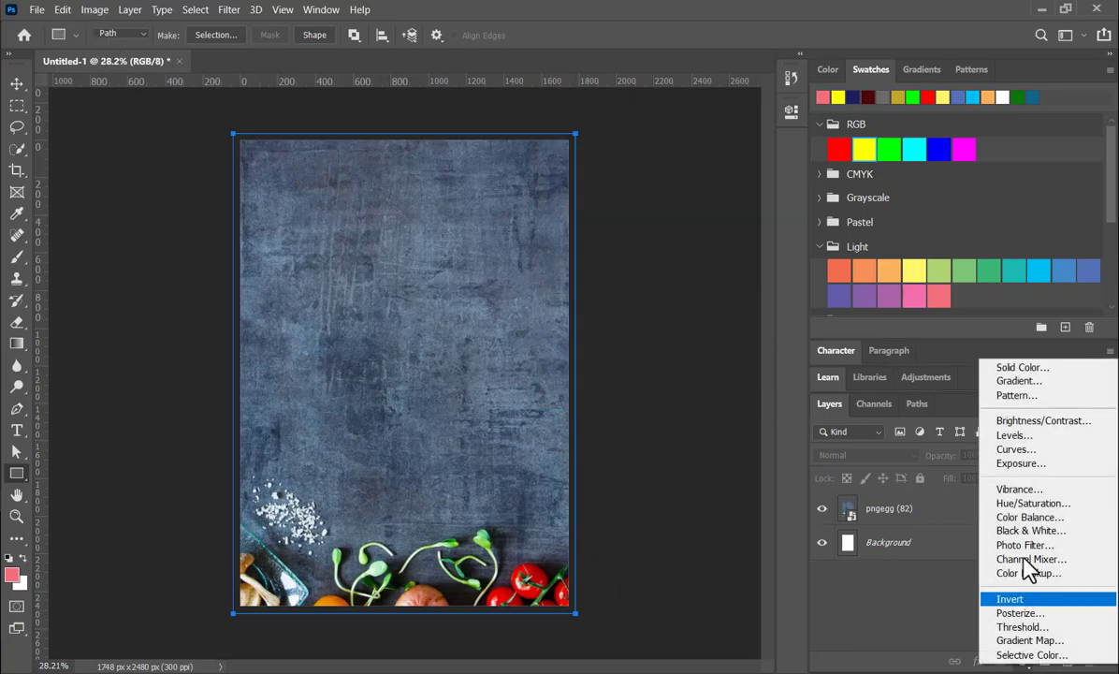
pyautogui.click(1020, 367)
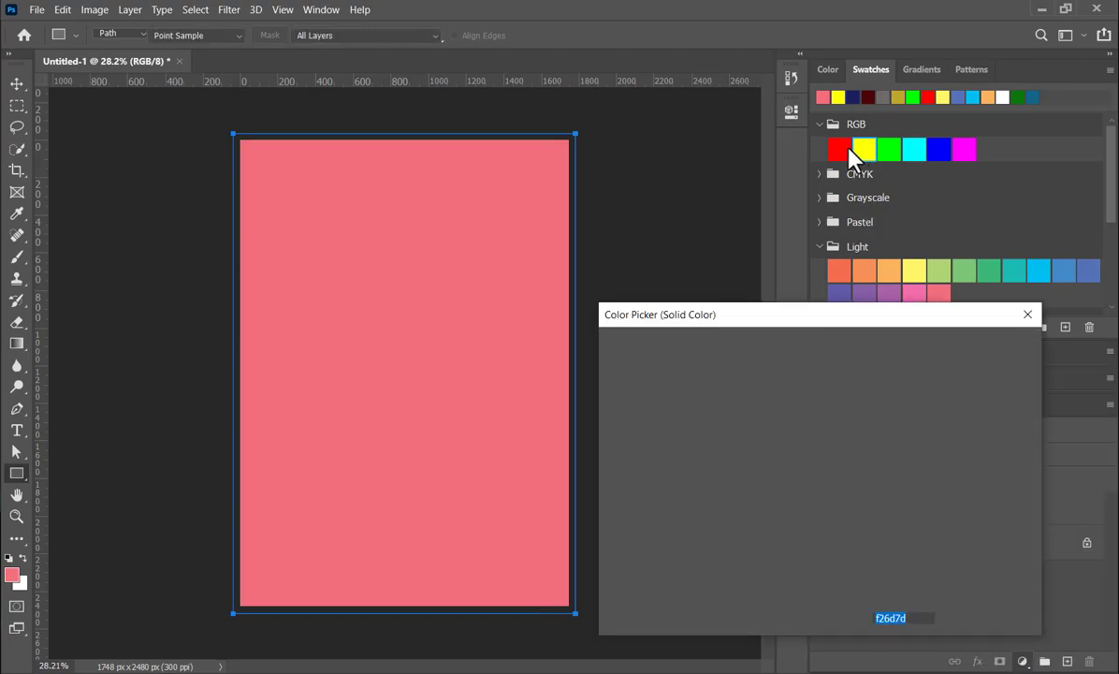
pyautogui.click(837, 150)
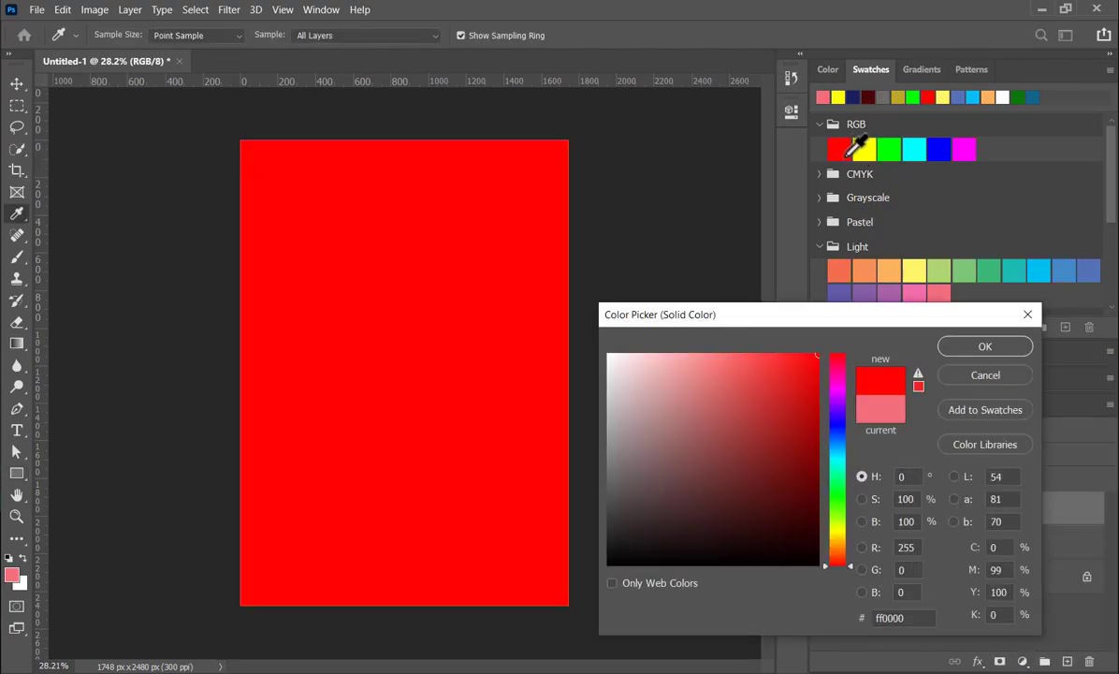
pyautogui.click(985, 347)
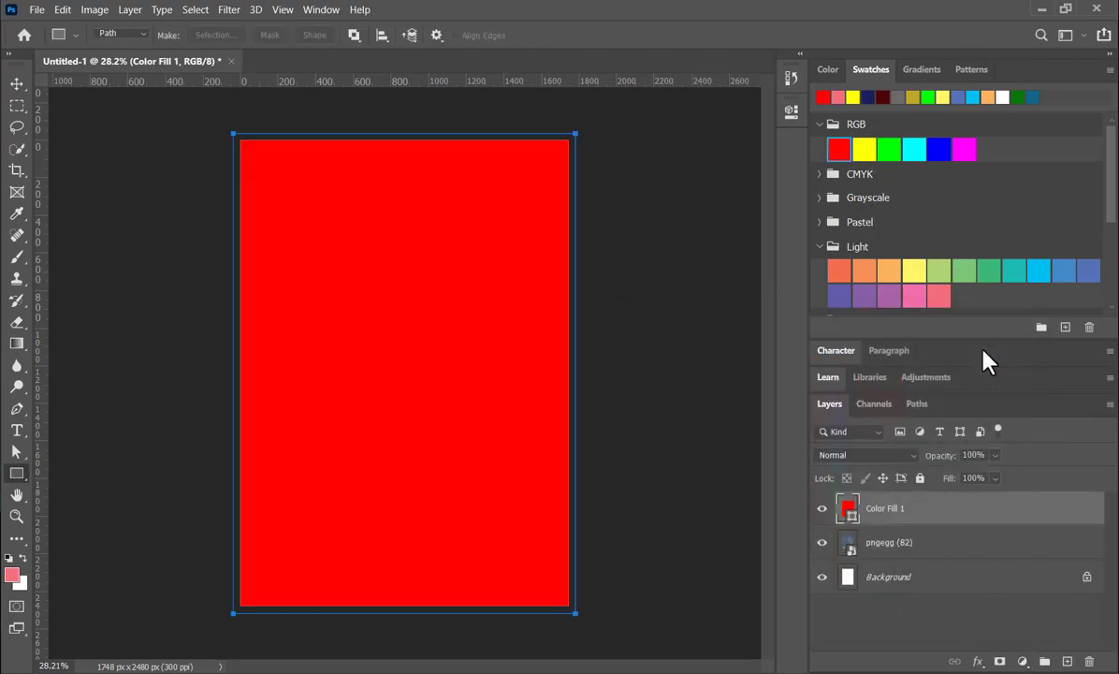
# Set the Color Fill 1 layer's blend mode to Darken
pyautogui.click(17, 83)
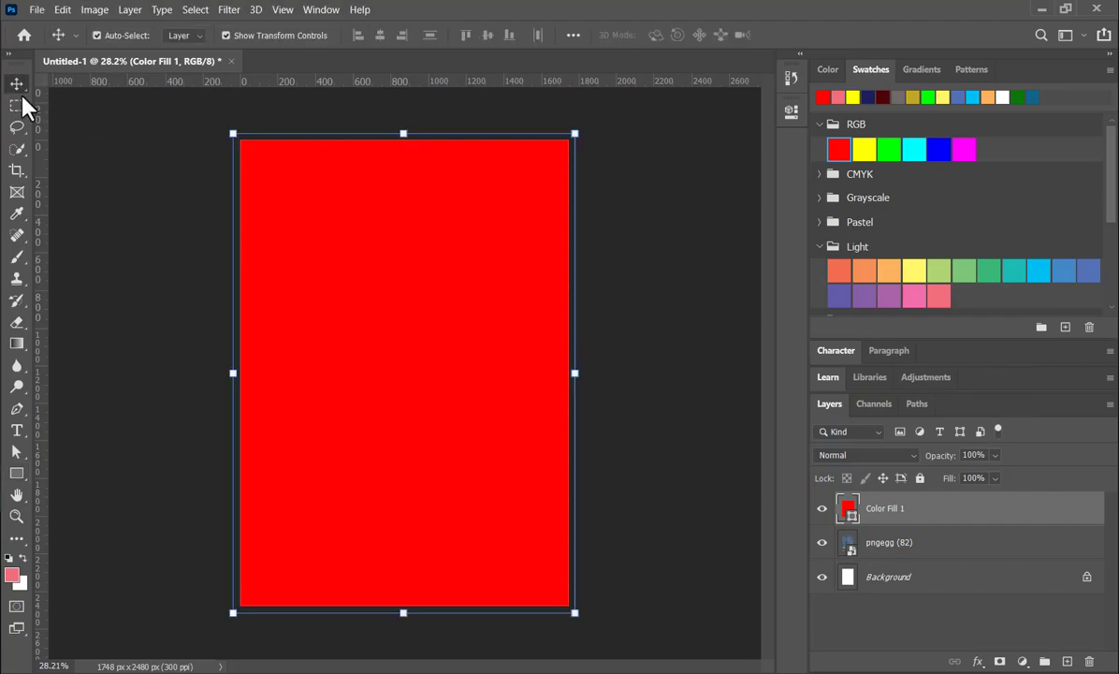
pyautogui.click(891, 457)
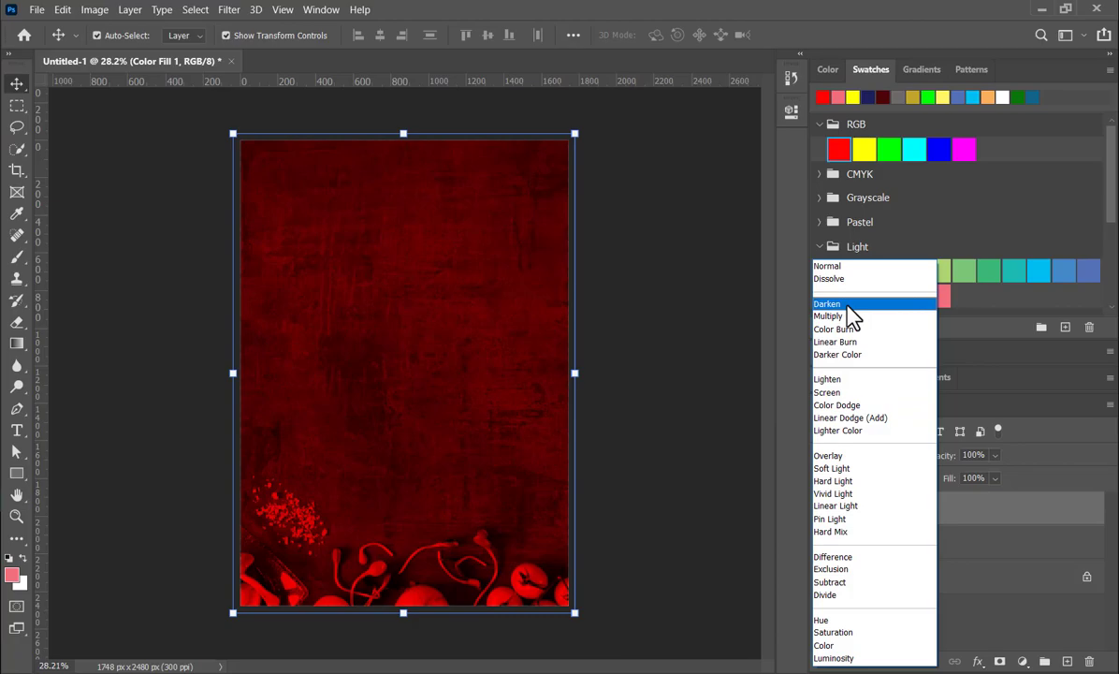
pyautogui.click(846, 305)
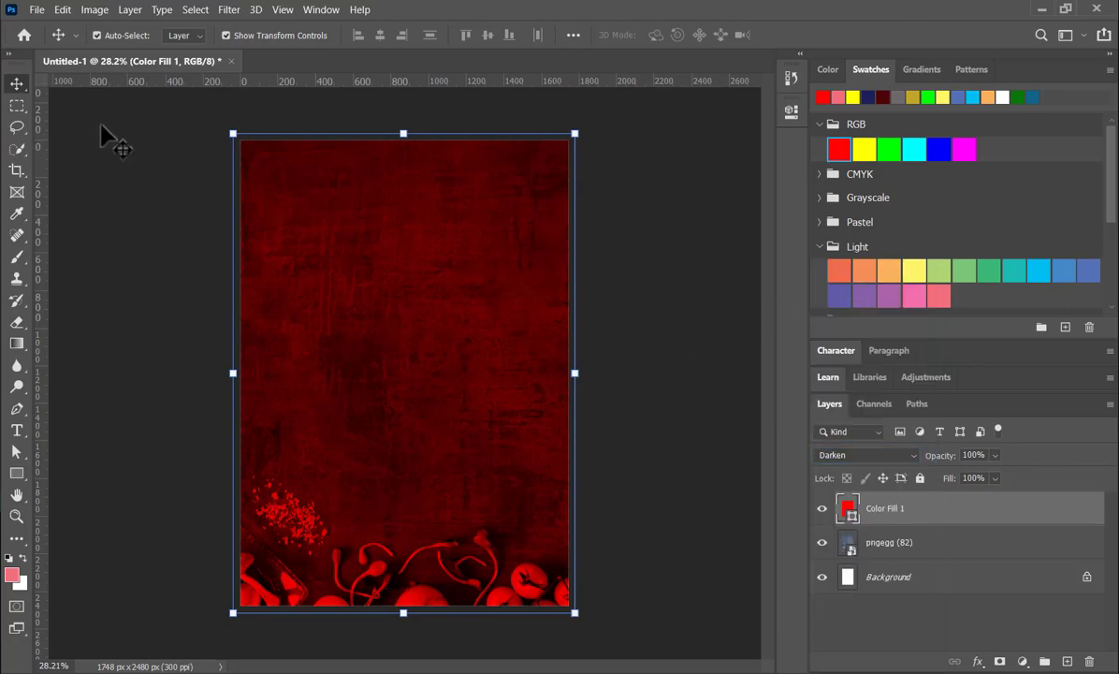
pyautogui.click(178, 211)
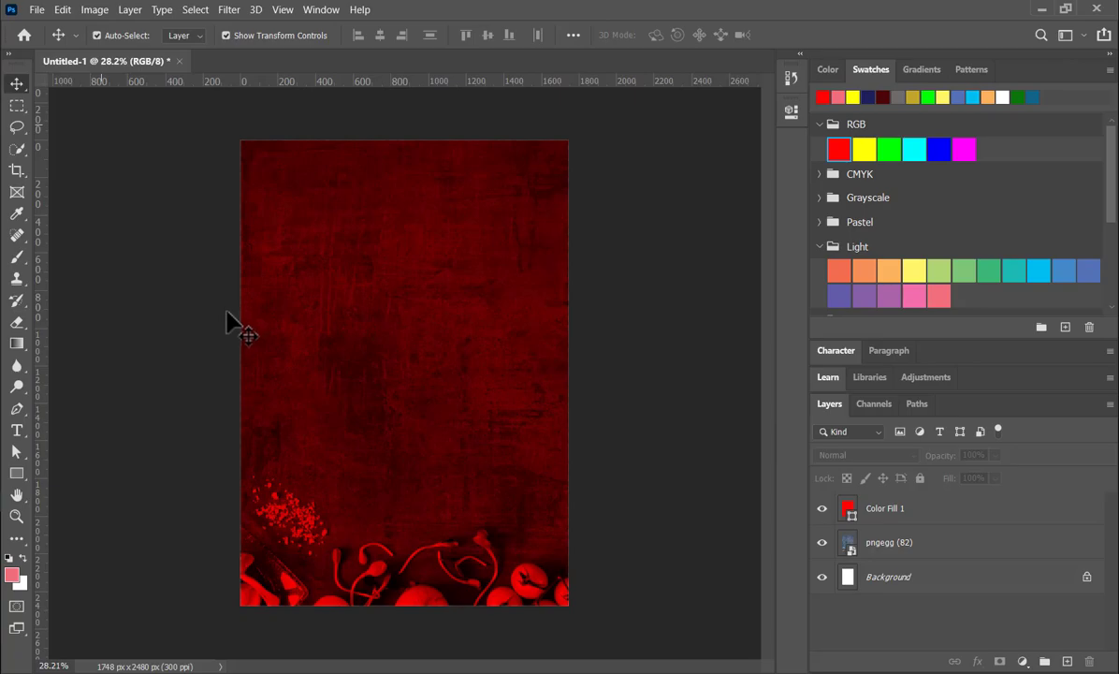
# Draw a rectangle over the lower half of the page as a Solid Color fill layer
pyautogui.click(17, 474)
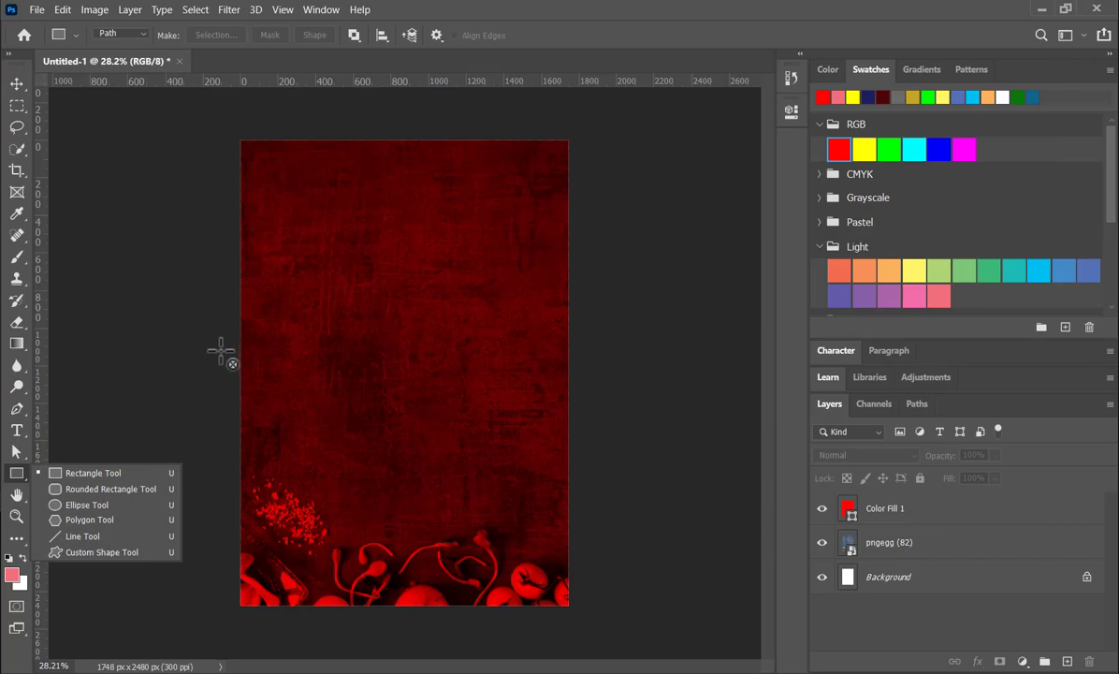
pyautogui.moveTo(233, 352); pyautogui.dragTo(576, 613)
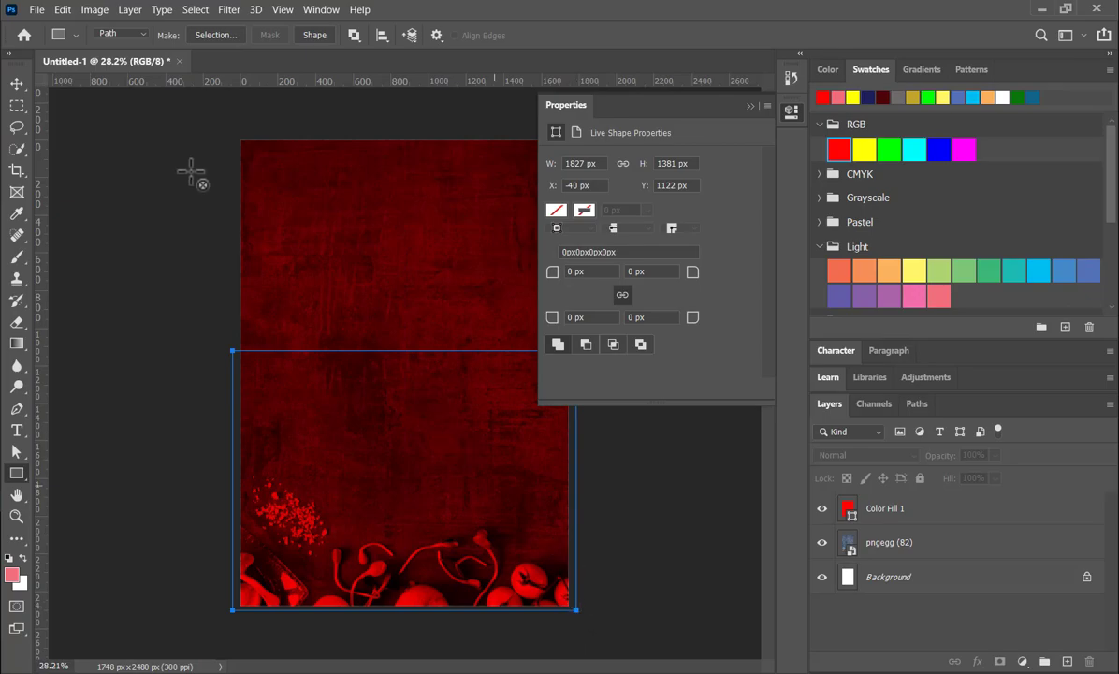
pyautogui.click(750, 105)
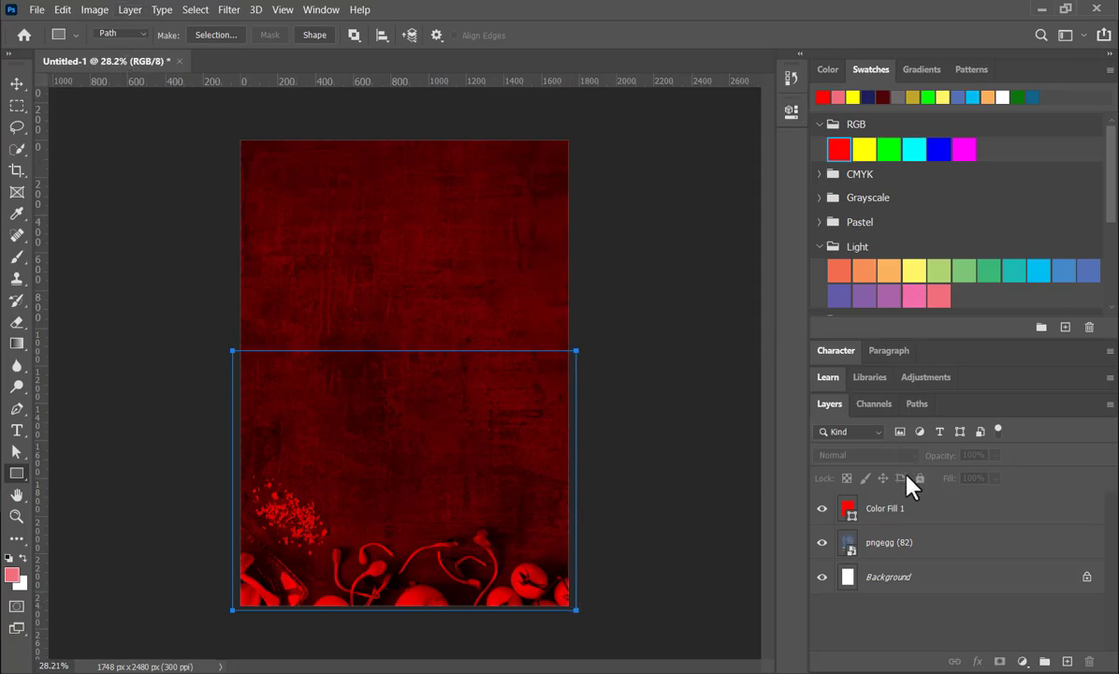
pyautogui.click(1022, 662)
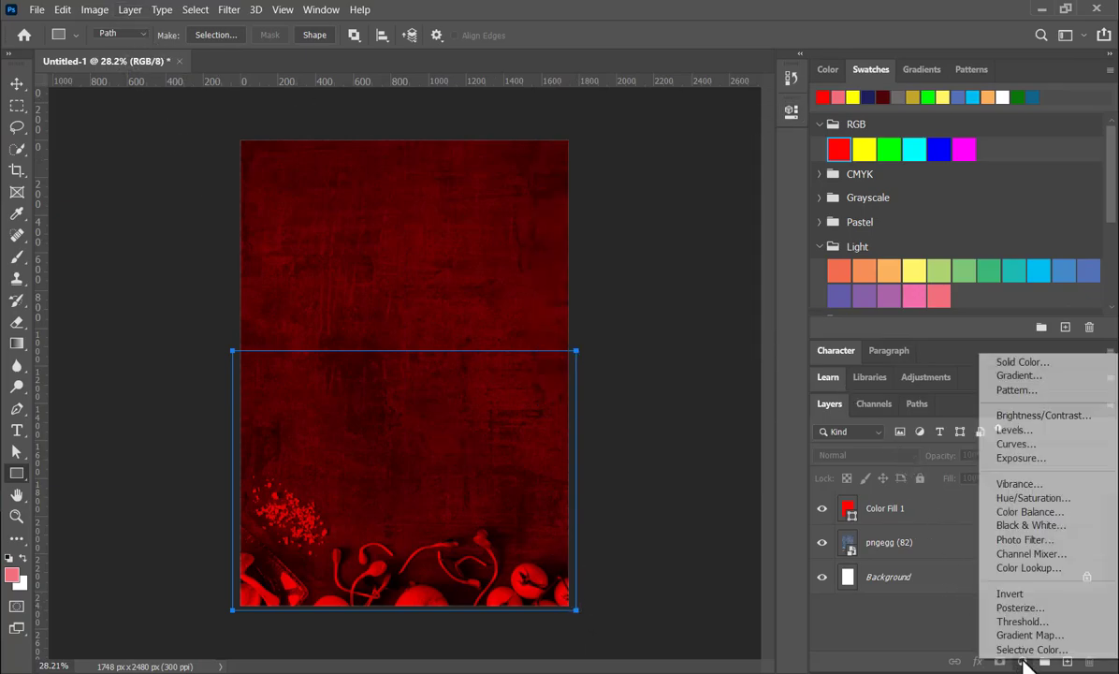
pyautogui.click(1022, 362)
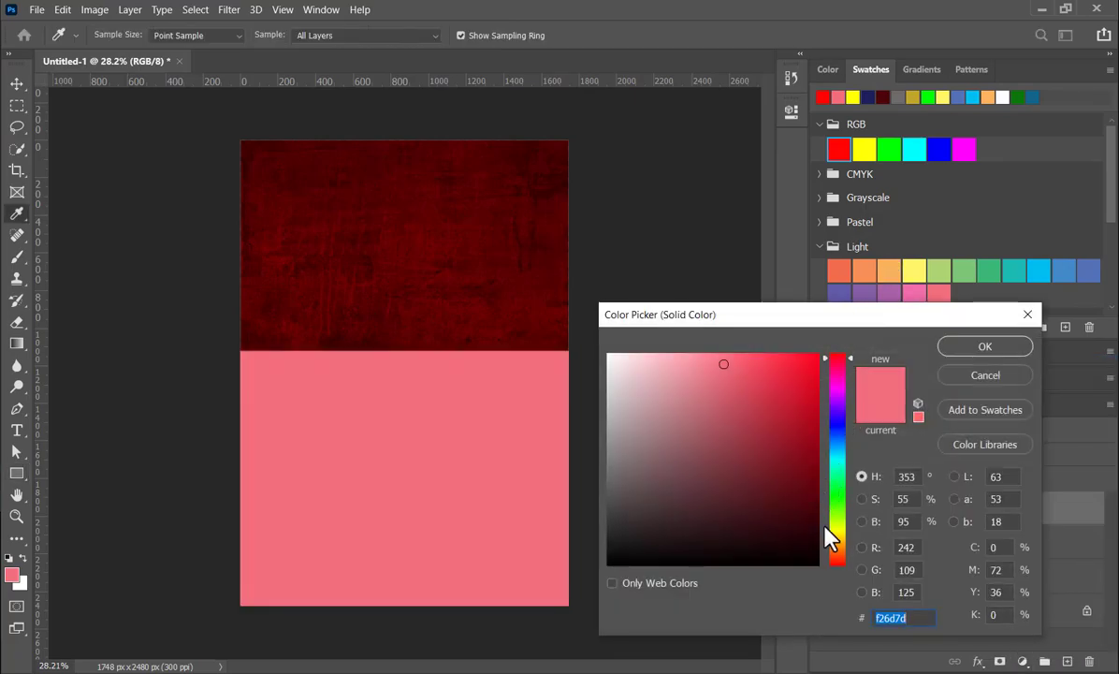
# Set the new fill colour to orange ff8400
pyautogui.click(843, 542)
pyautogui.click(842, 539)
pyautogui.moveTo(801, 367); pyautogui.dragTo(853, 343)
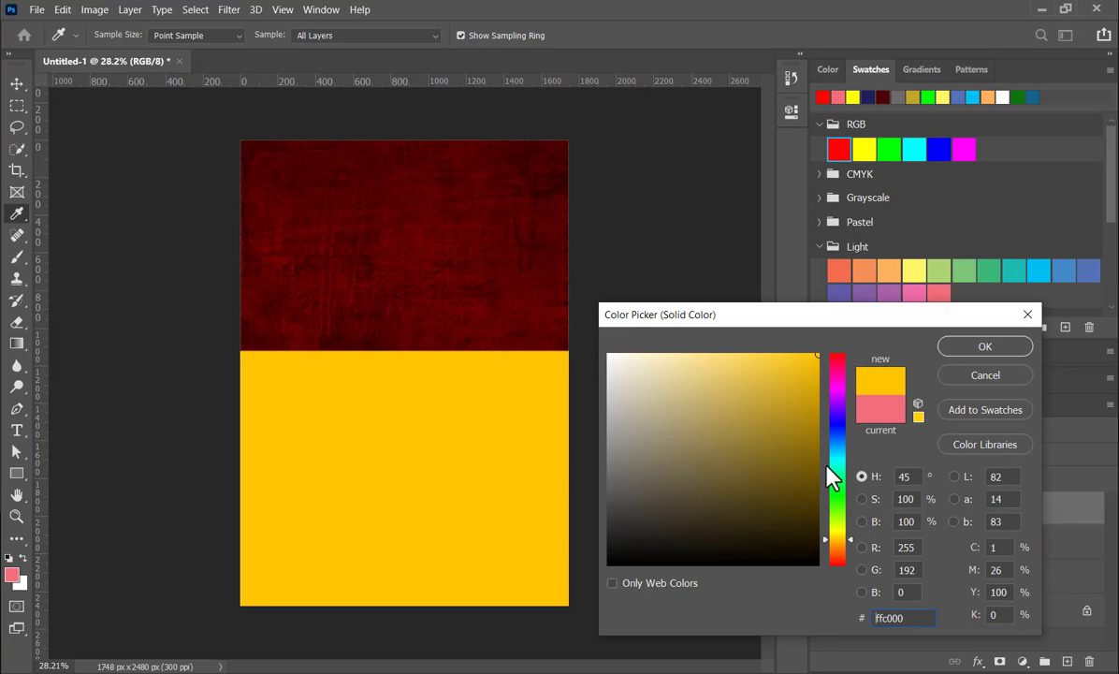
pyautogui.click(838, 546)
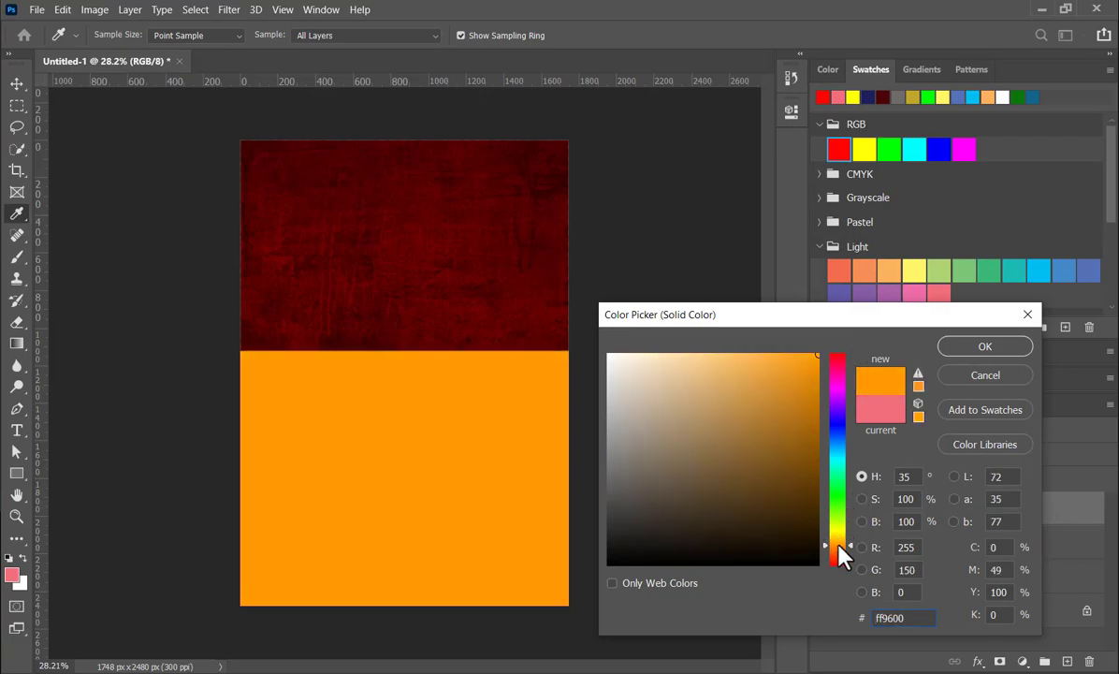
pyautogui.click(840, 549)
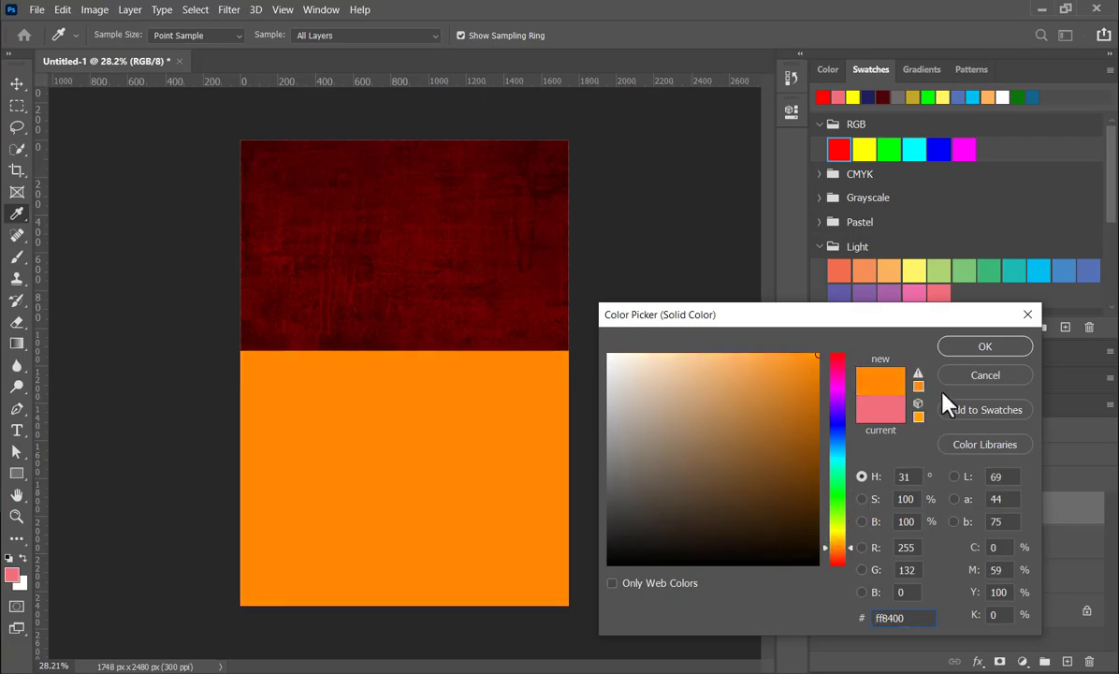
pyautogui.click(983, 347)
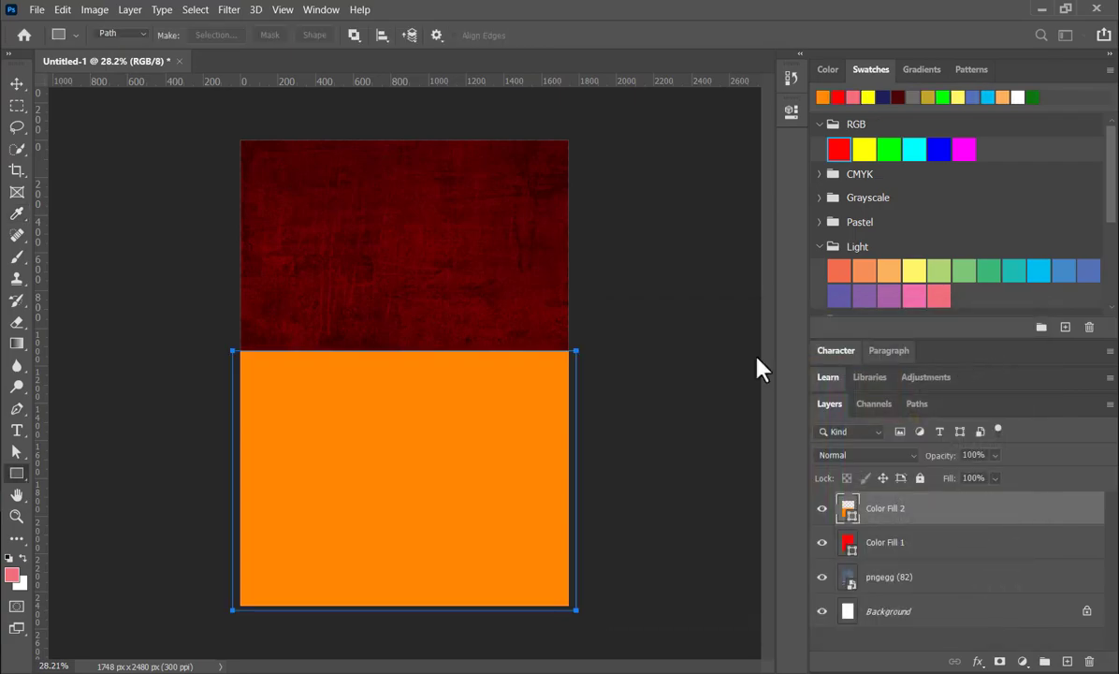
pyautogui.click(17, 85)
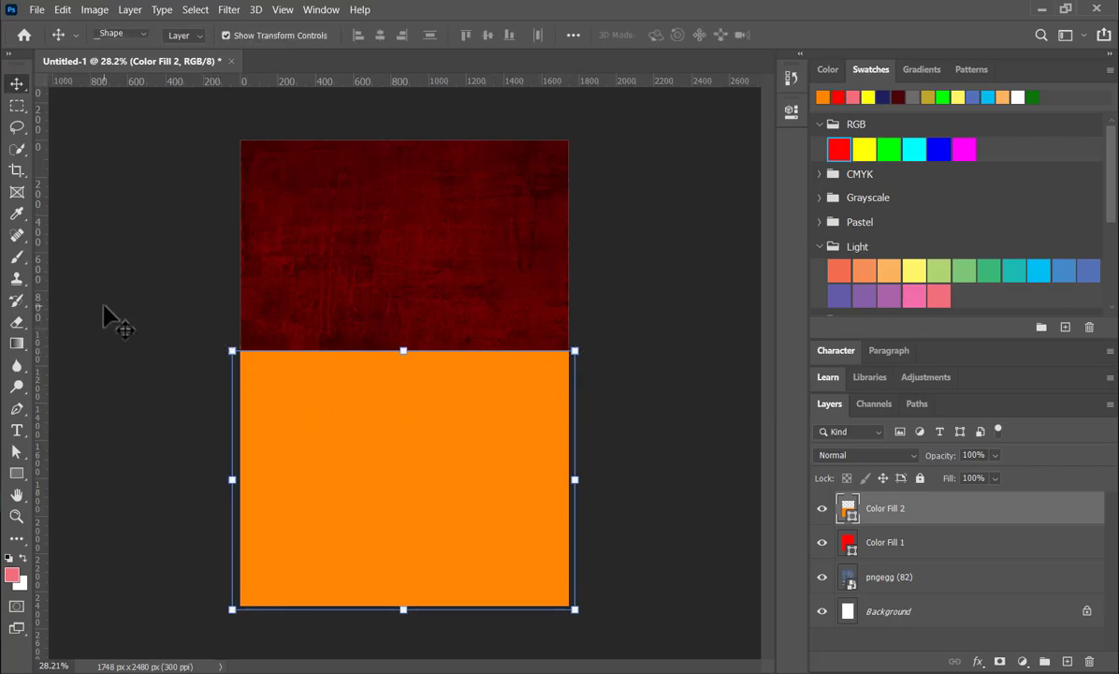
# Add an anchor on the orange block's top edge and pull it down into a rounded dip
pyautogui.press('p')
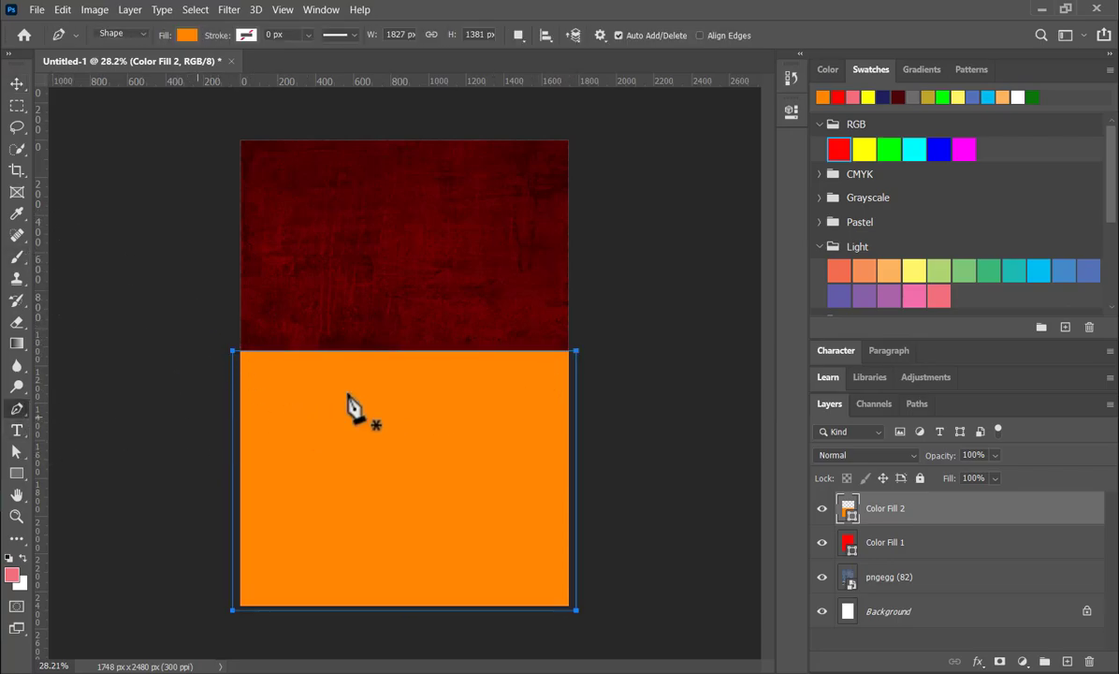
pyautogui.moveTo(402, 352); pyautogui.dragTo(437, 360)
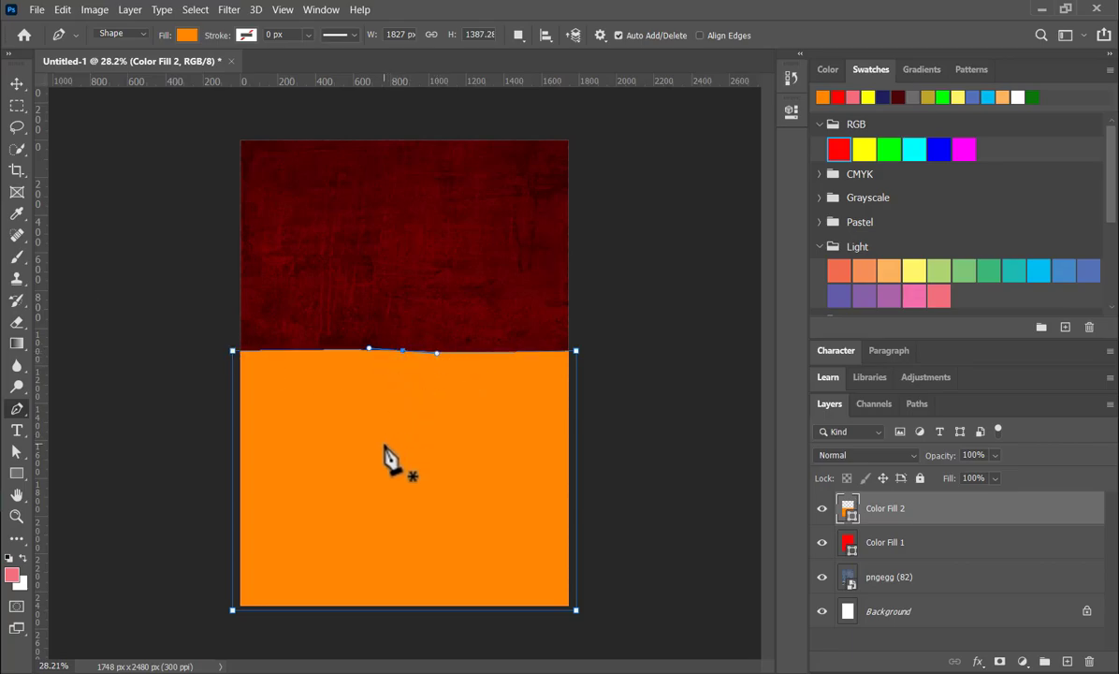
pyautogui.press('a')
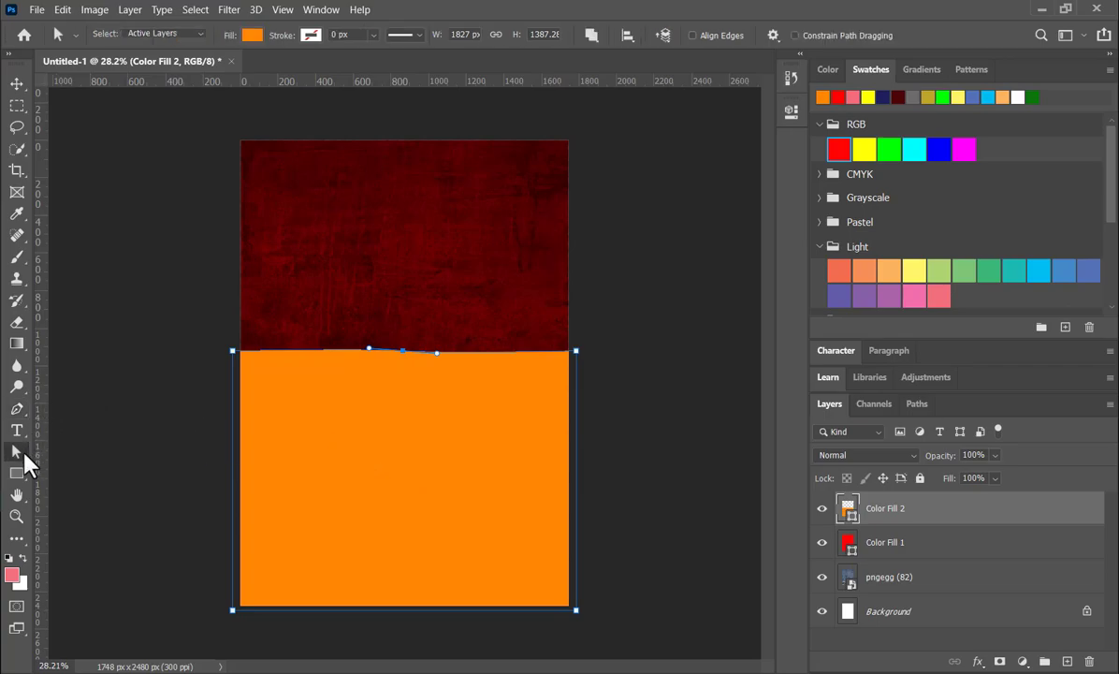
pyautogui.rightClick(26, 453)
pyautogui.click(95, 468)
pyautogui.moveTo(404, 353); pyautogui.dragTo(539, 432)
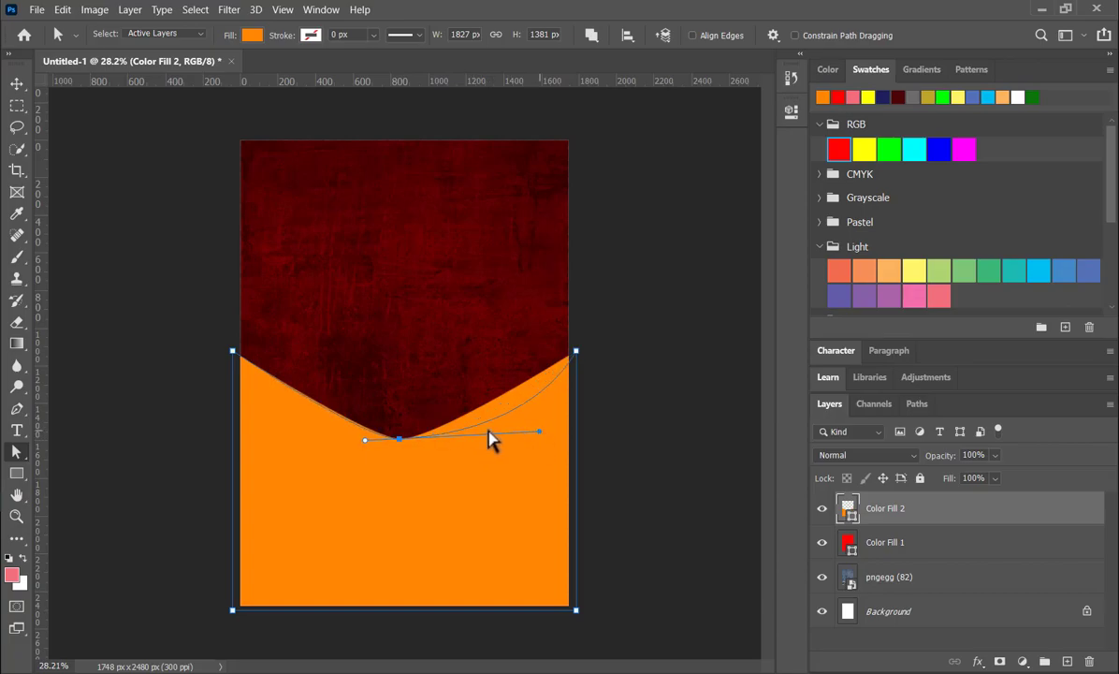
pyautogui.moveTo(364, 439); pyautogui.dragTo(278, 436)
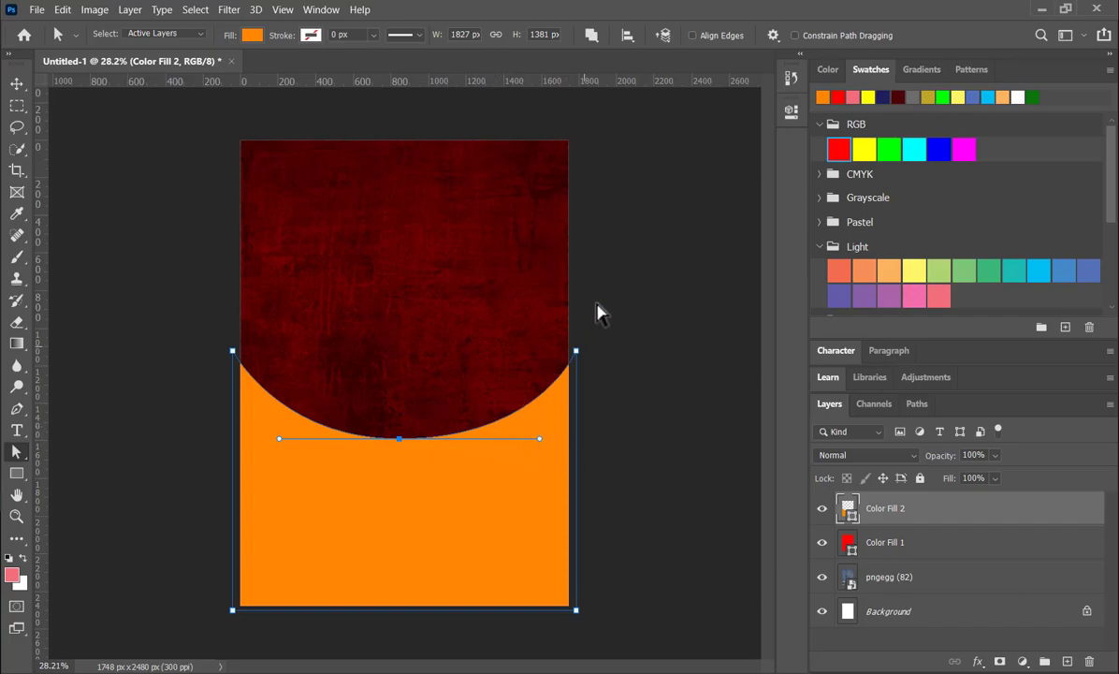
# Shift the curved orange shape slightly upward
pyautogui.click(17, 83)
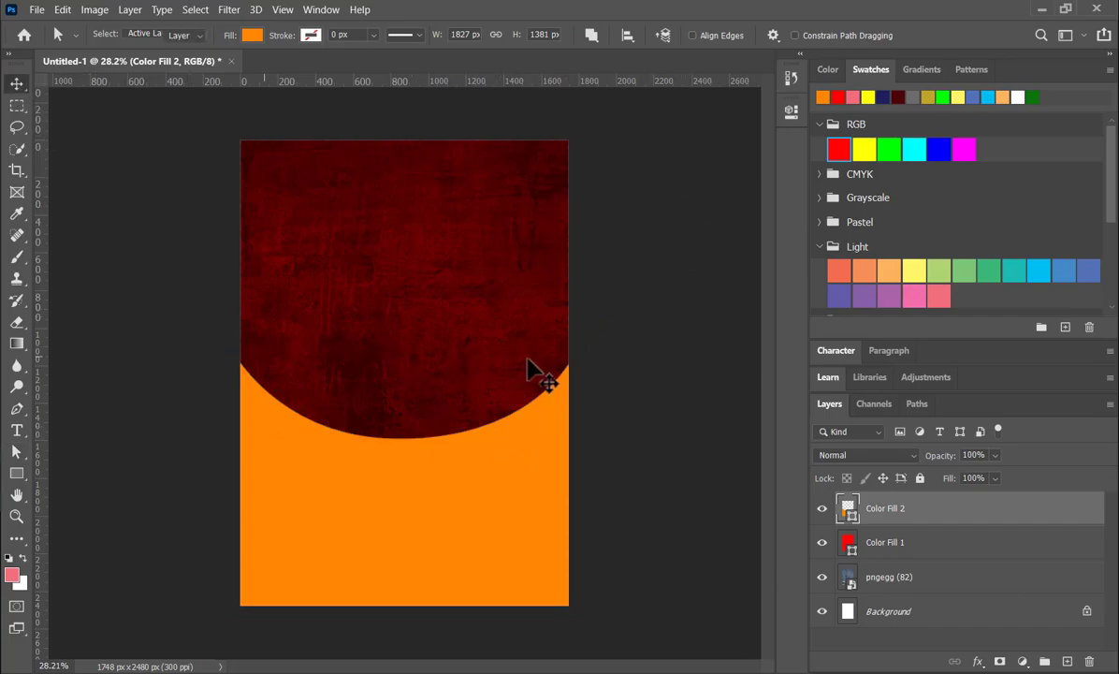
pyautogui.click(617, 383)
pyautogui.click(476, 486)
pyautogui.moveTo(435, 494); pyautogui.dragTo(434, 511)
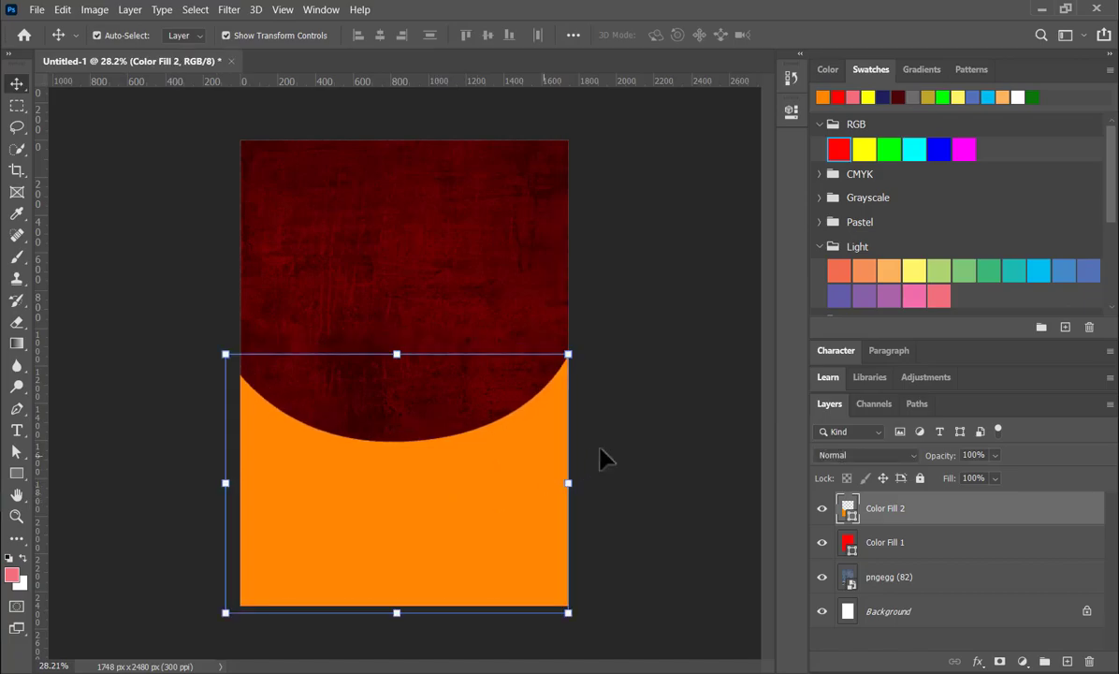
pyautogui.click(607, 454)
pyautogui.click(473, 453)
# Raise the shape's right corner anchor and lower the left one so the curve rises toward the right
pyautogui.press('a')
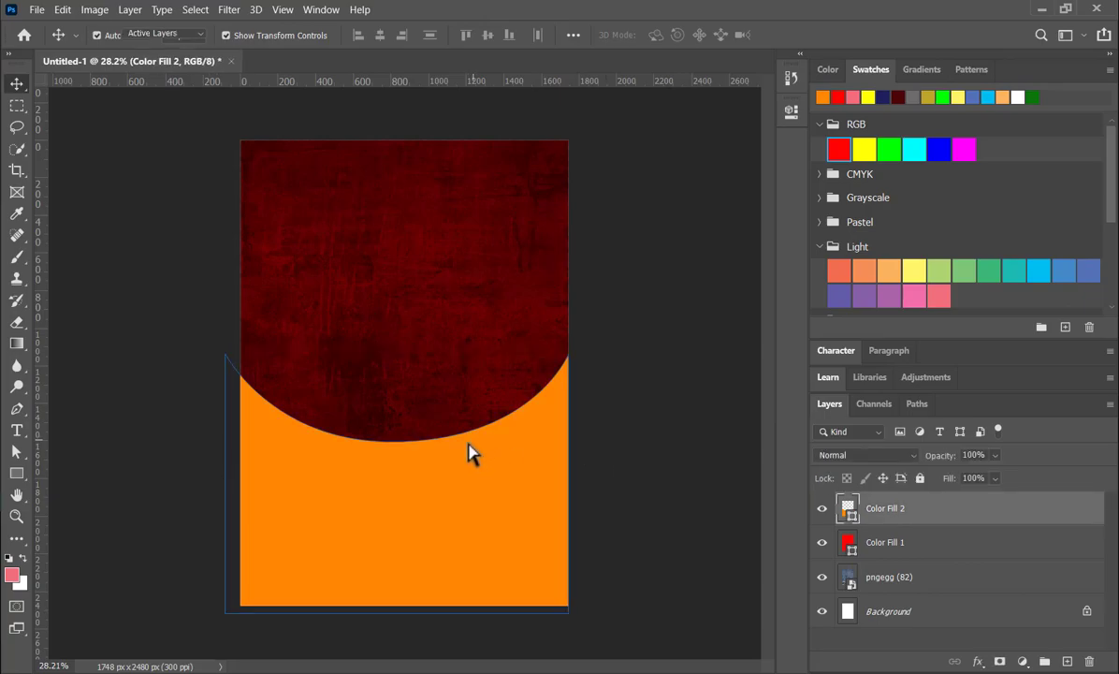
pyautogui.click(412, 445)
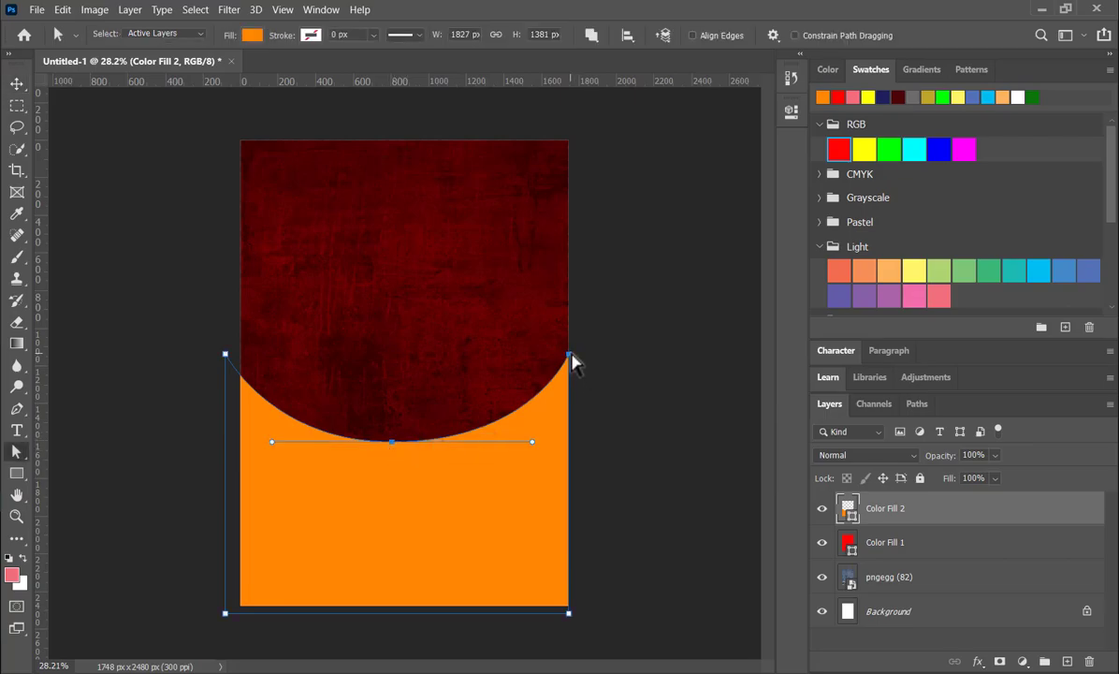
pyautogui.moveTo(571, 358); pyautogui.dragTo(620, 269)
pyautogui.moveTo(225, 357)
pyautogui.mouseDown()
pyautogui.moveTo(222, 409)
pyautogui.moveTo(224, 378)
pyautogui.mouseUp()
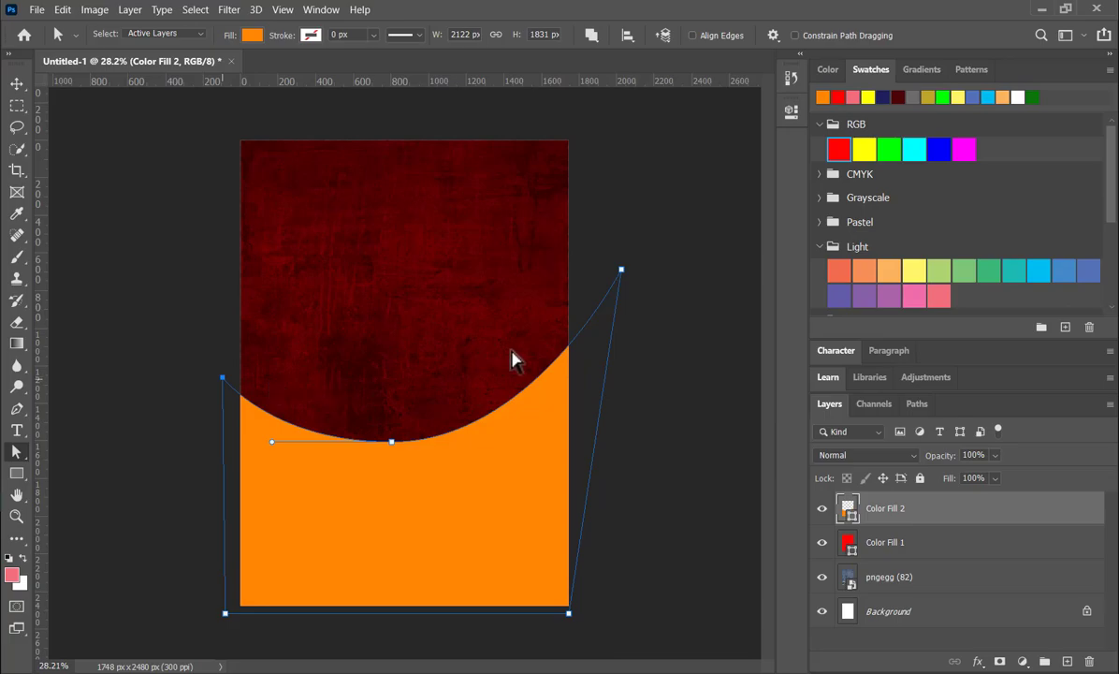
pyautogui.moveTo(621, 271); pyautogui.dragTo(636, 164)
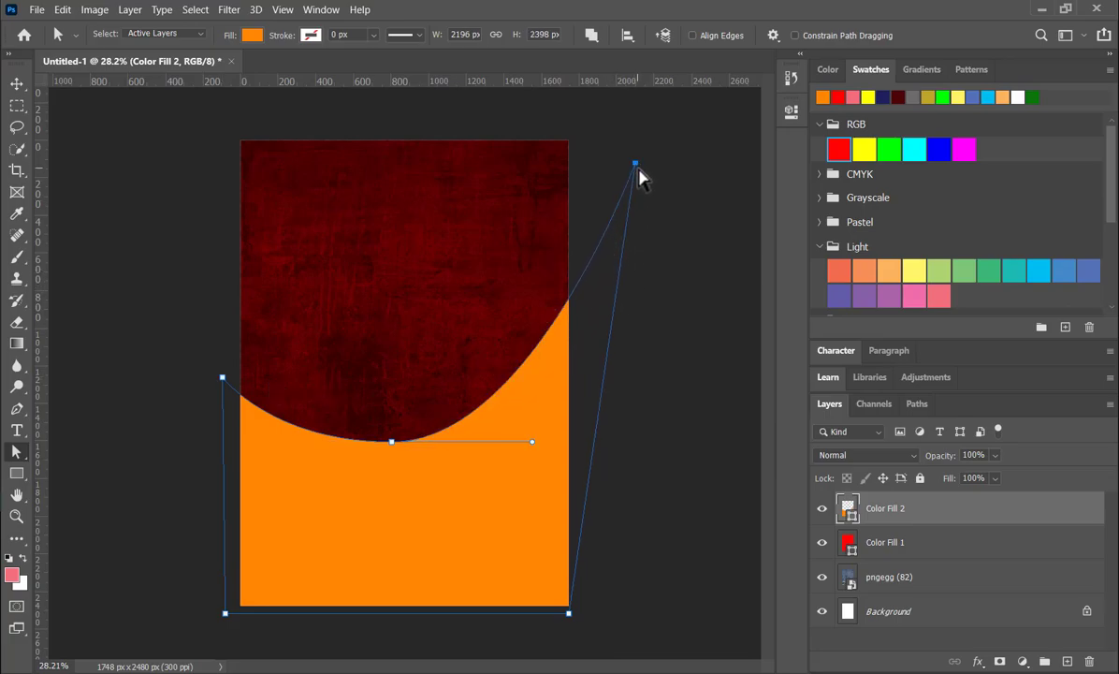
pyautogui.hotkey('ctrl', 'z')
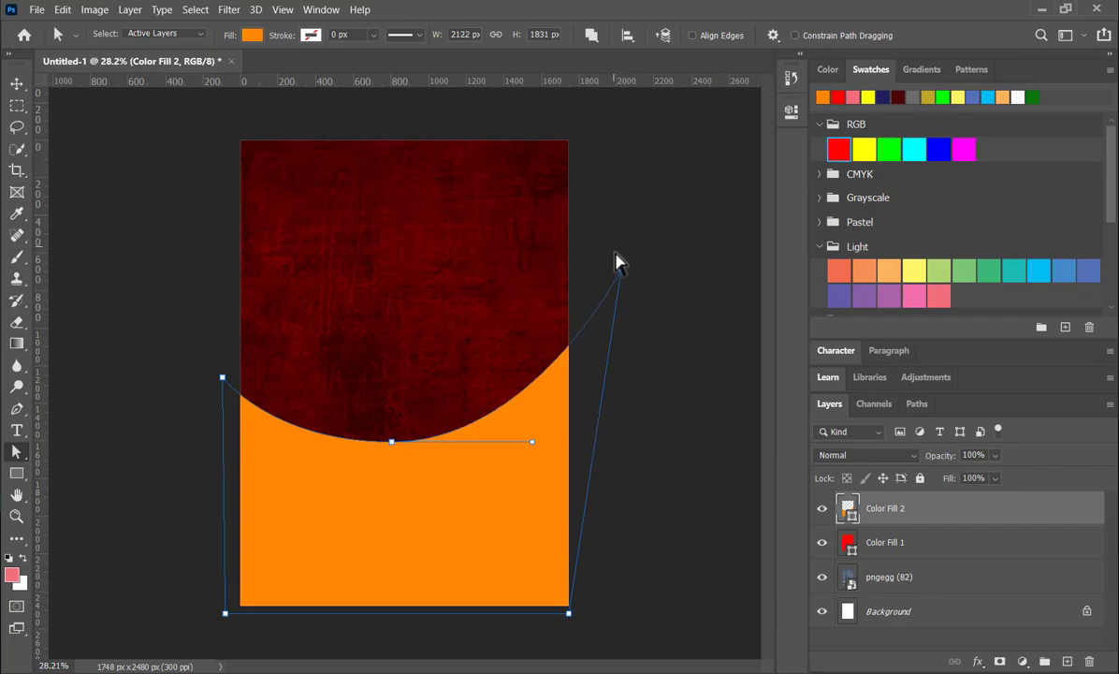
pyautogui.moveTo(622, 269); pyautogui.dragTo(622, 246)
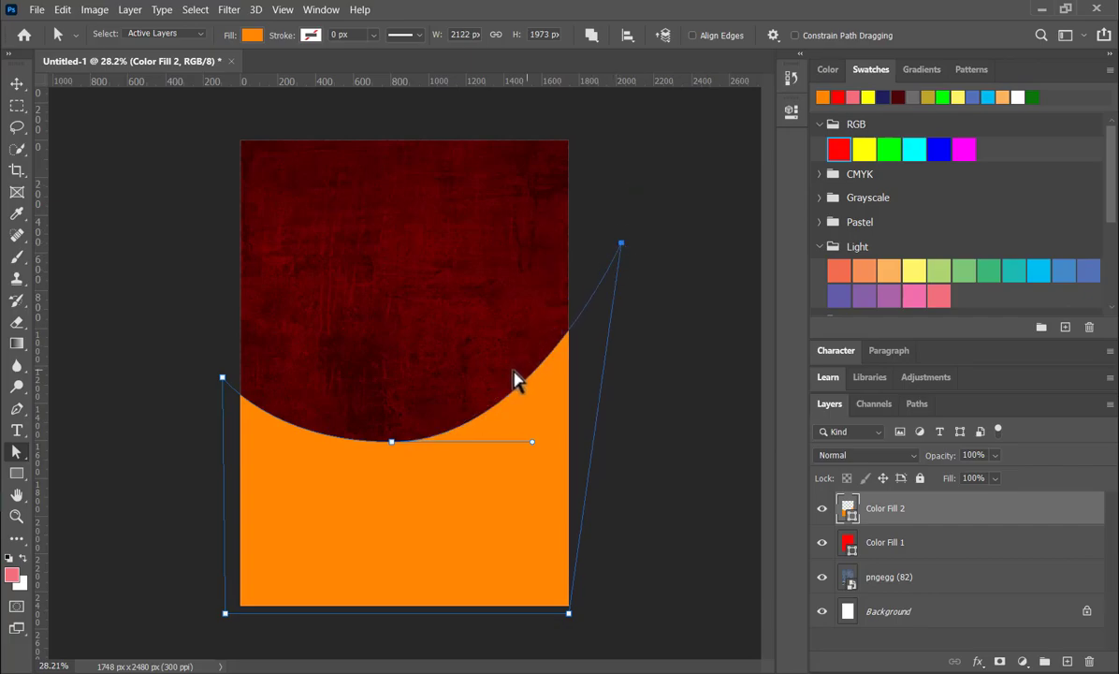
pyautogui.moveTo(222, 380); pyautogui.dragTo(225, 391)
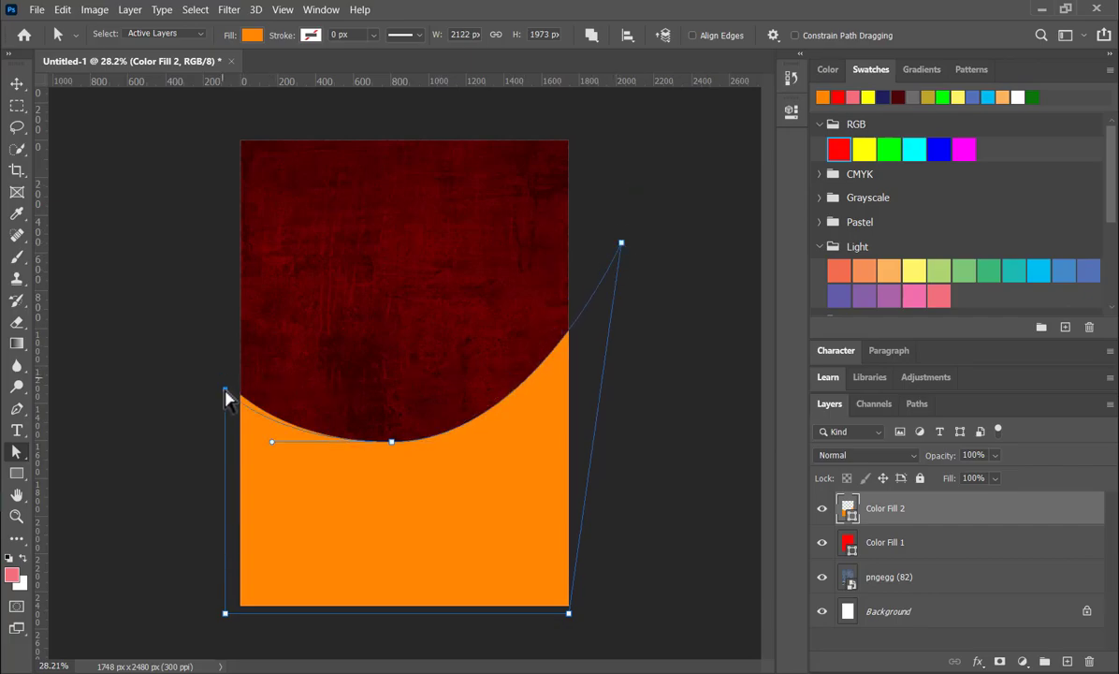
pyautogui.click(17, 83)
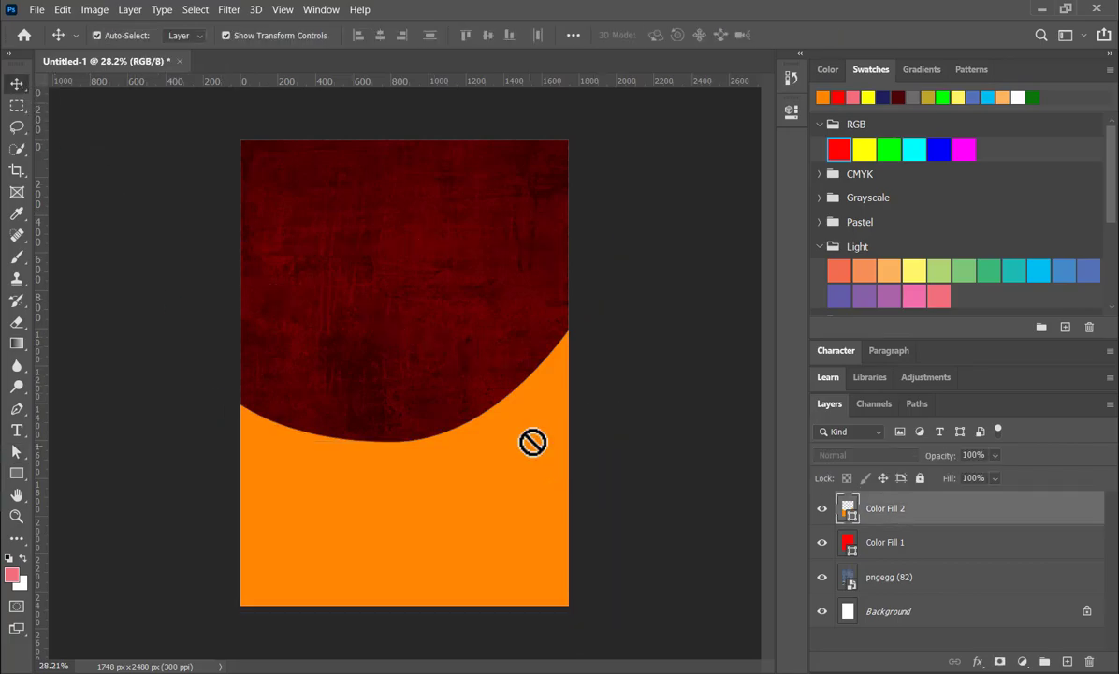
pyautogui.click(667, 405)
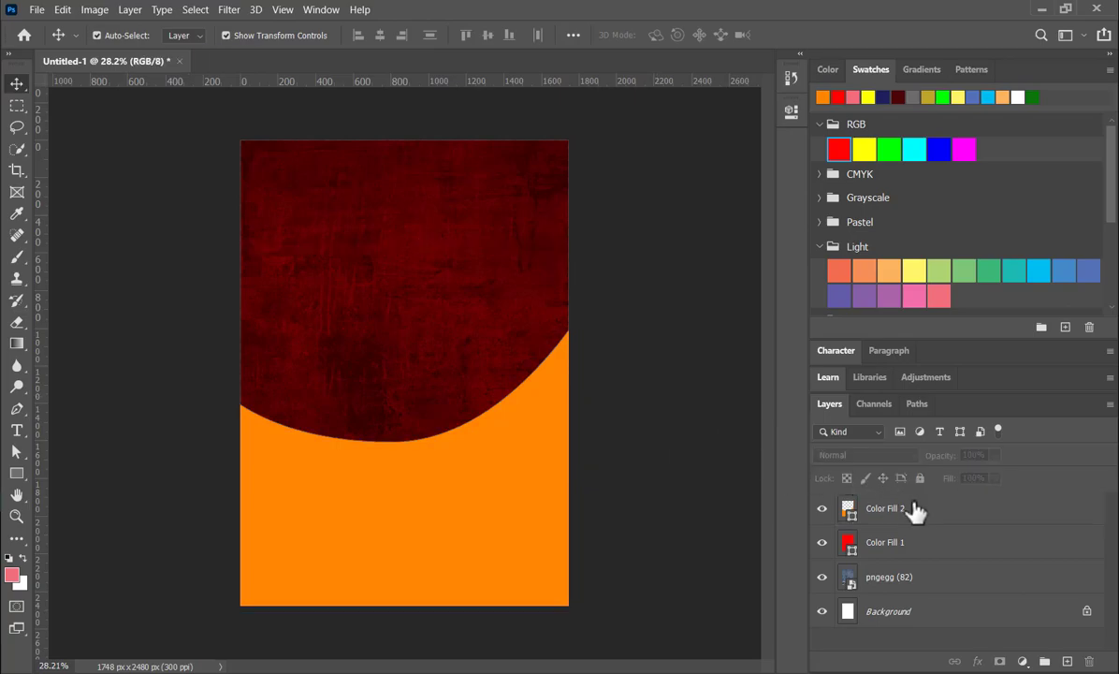
# Duplicate Color Fill 2, make the original white and enlarge it to about 104%
pyautogui.click(909, 513)
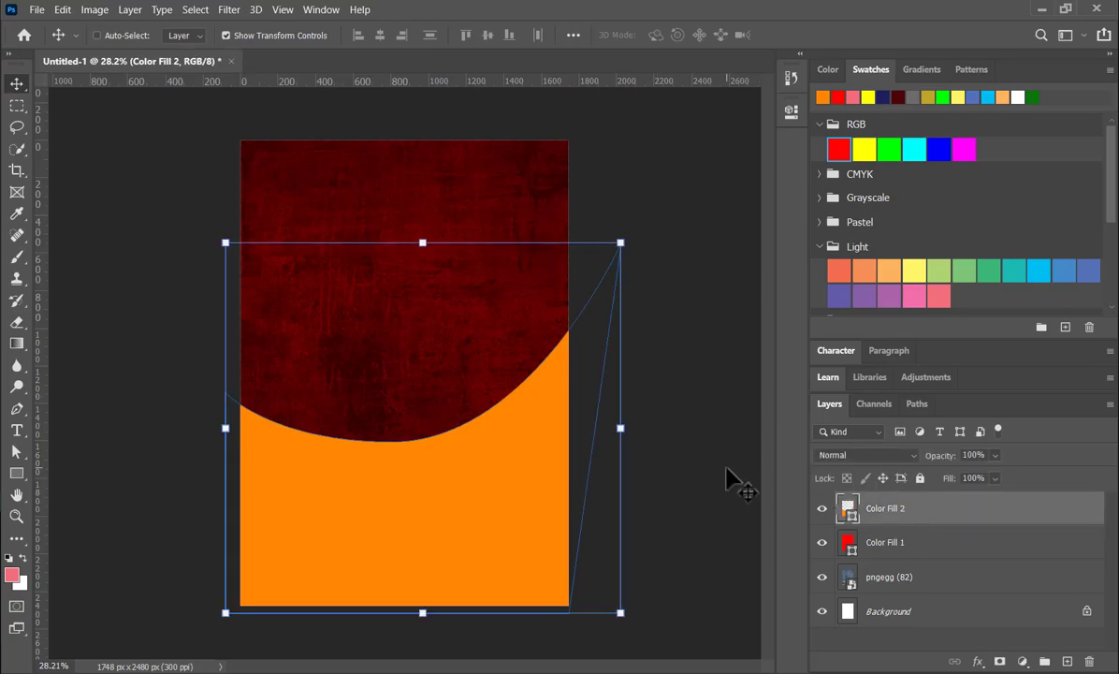
pyautogui.hotkey('ctrl', 'j')
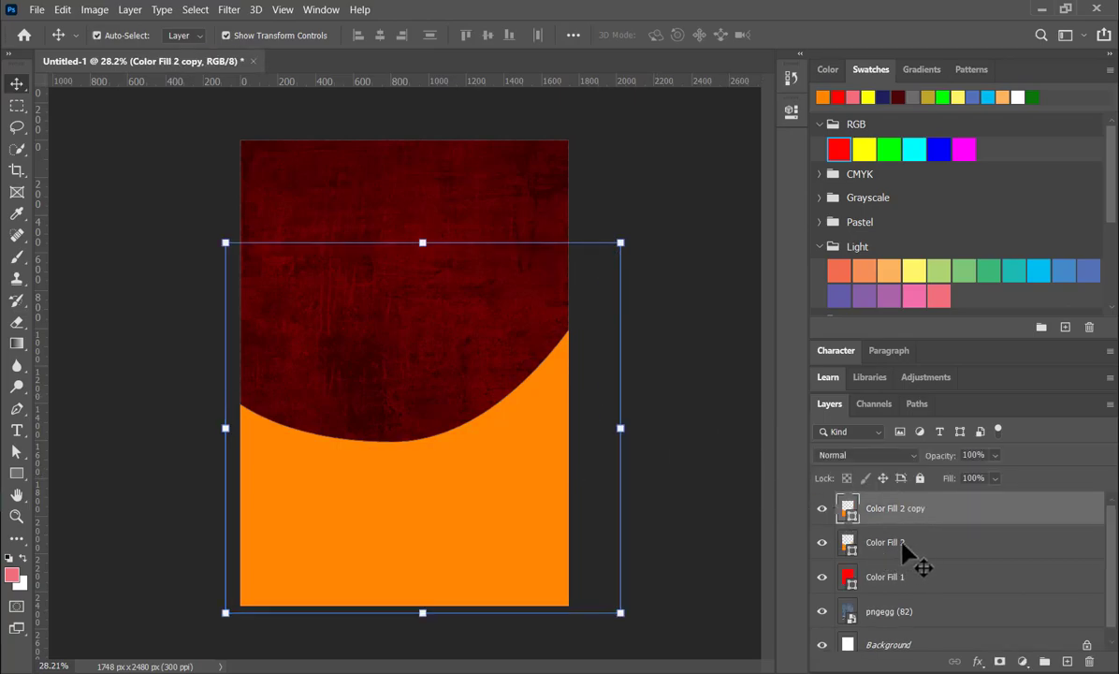
pyautogui.click(903, 546)
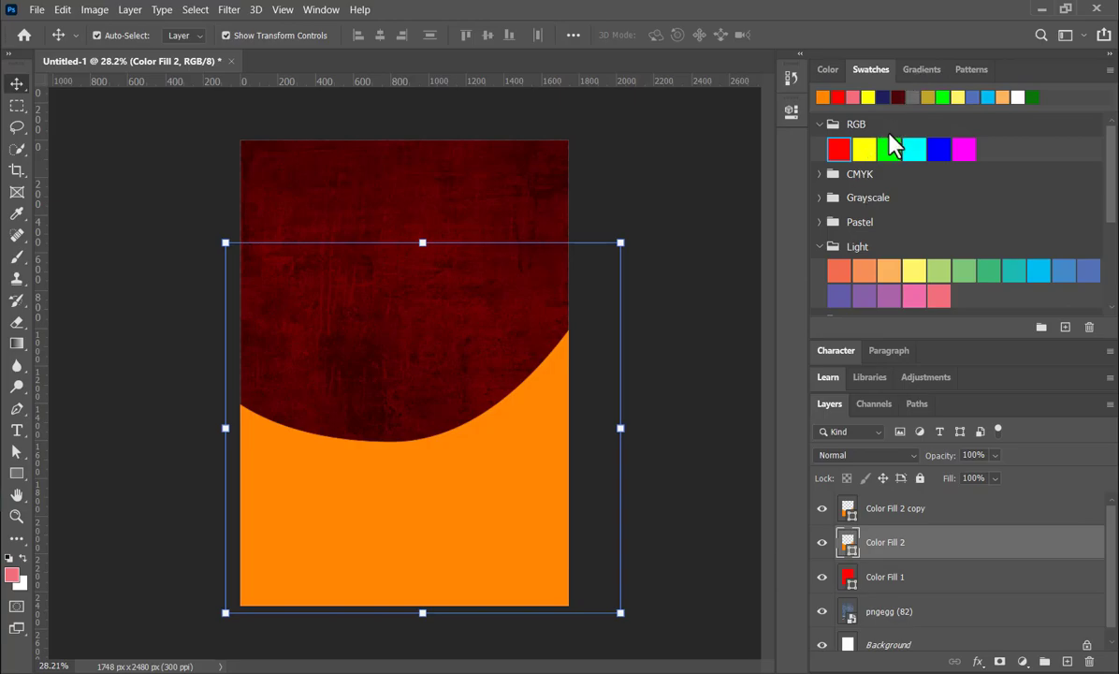
pyautogui.click(1019, 96)
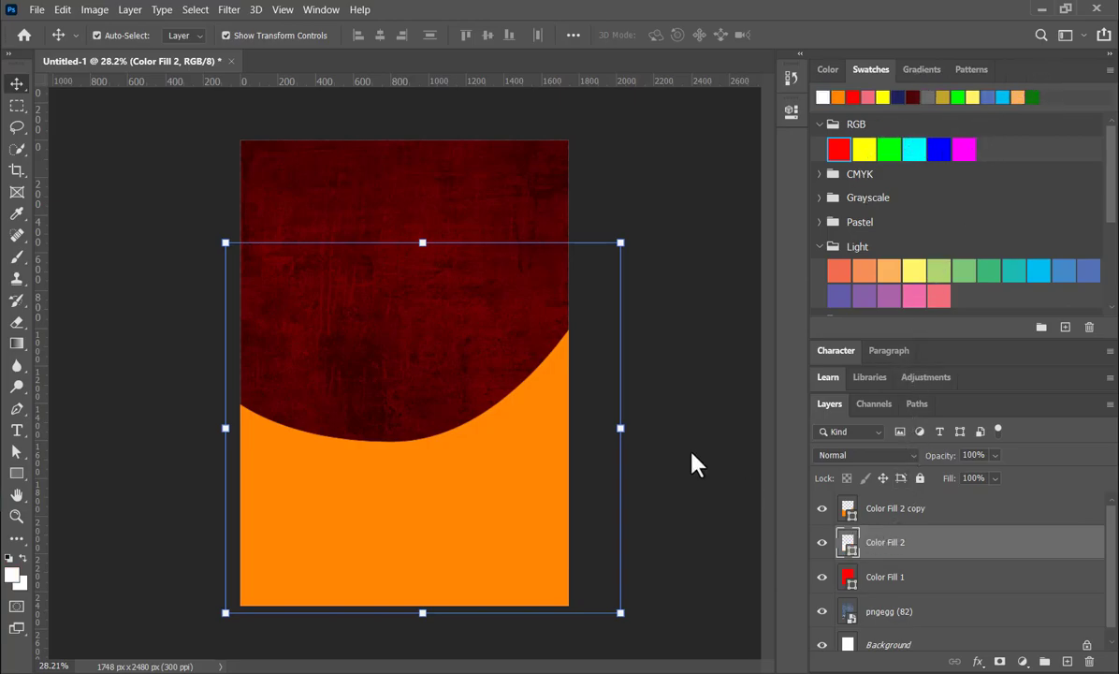
pyautogui.moveTo(424, 240); pyautogui.dragTo(425, 225)
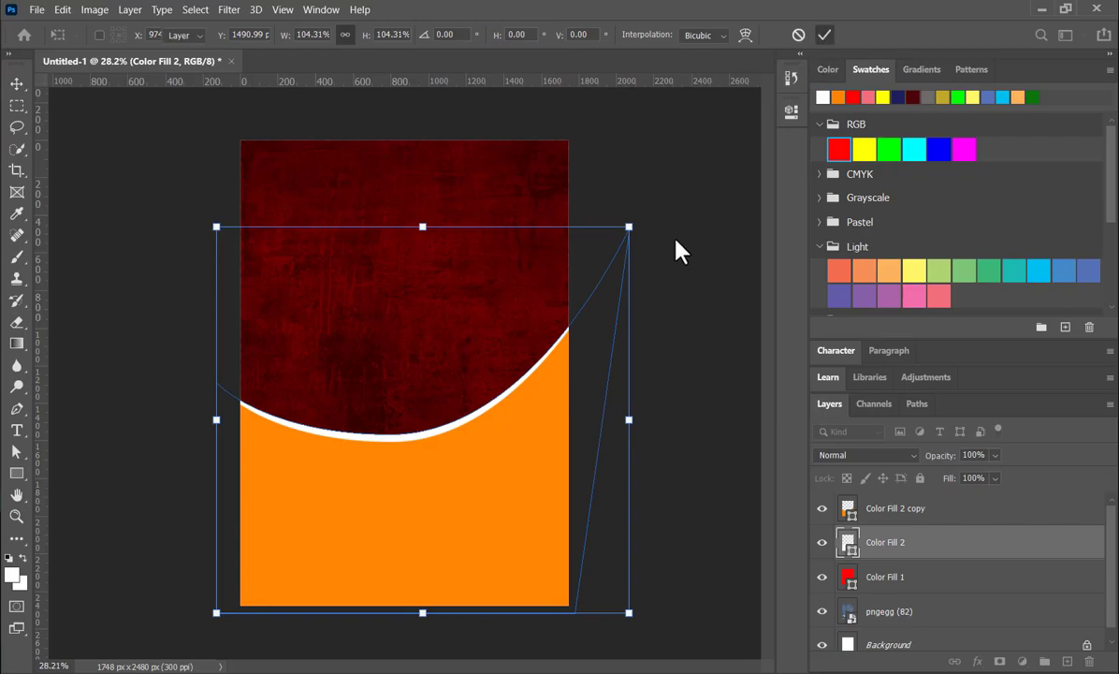
pyautogui.press('Return')
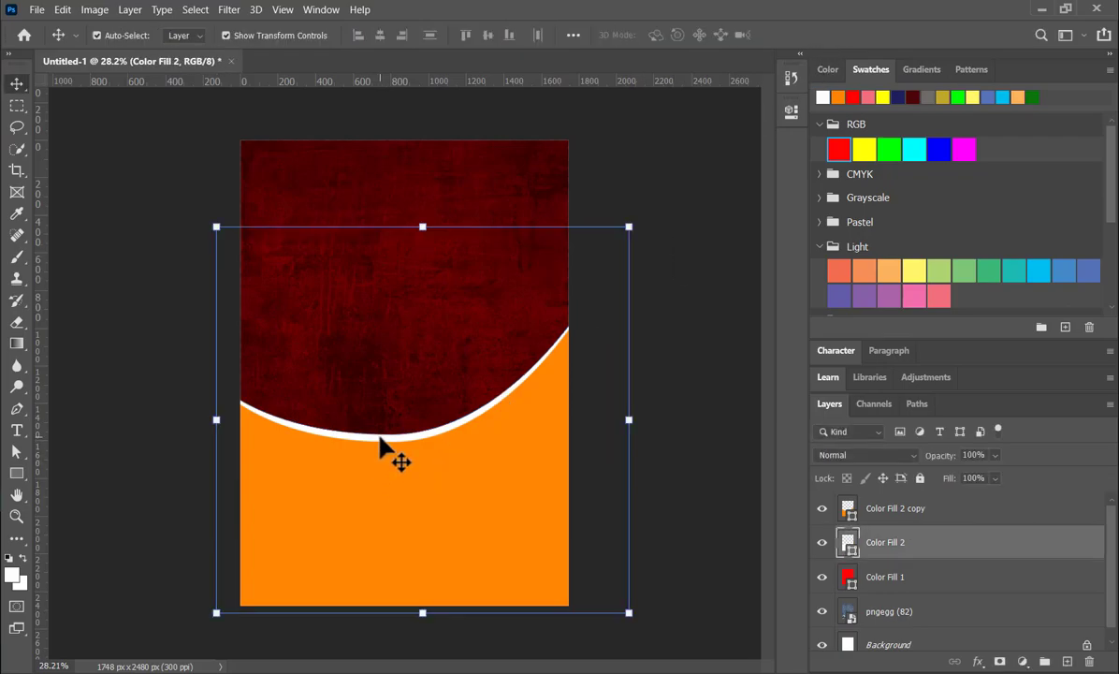
# Adjust the white shape's anchors so only a thin white band shows along the curve
pyautogui.press('a')
pyautogui.click(379, 447)
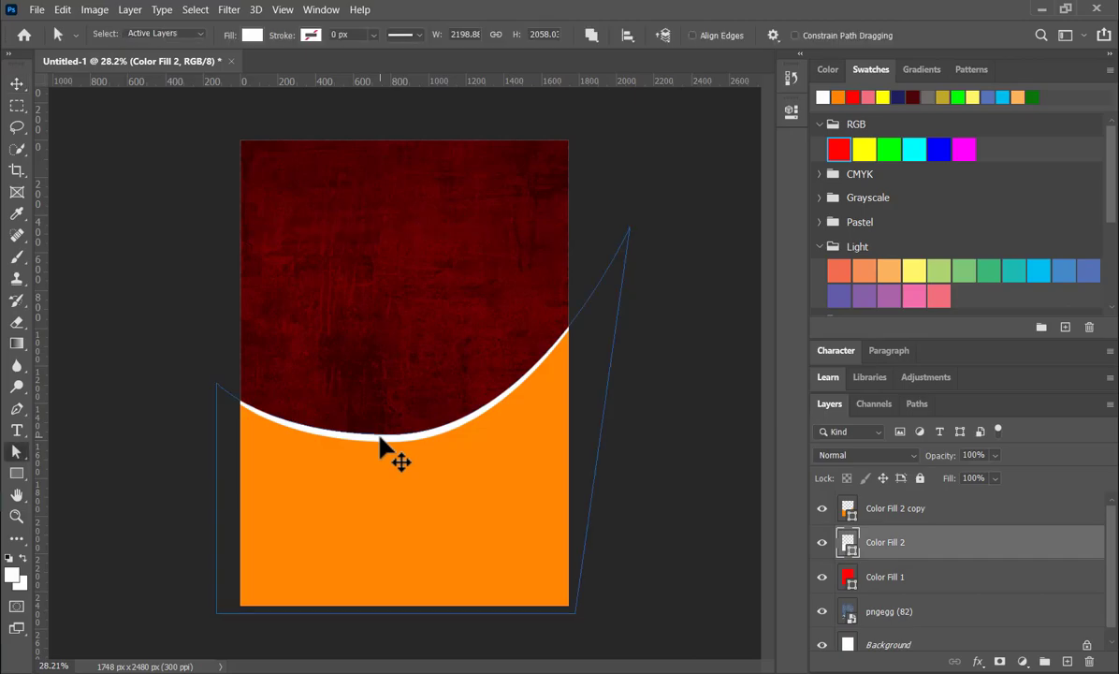
pyautogui.click(259, 420)
pyautogui.moveTo(217, 384); pyautogui.dragTo(217, 390)
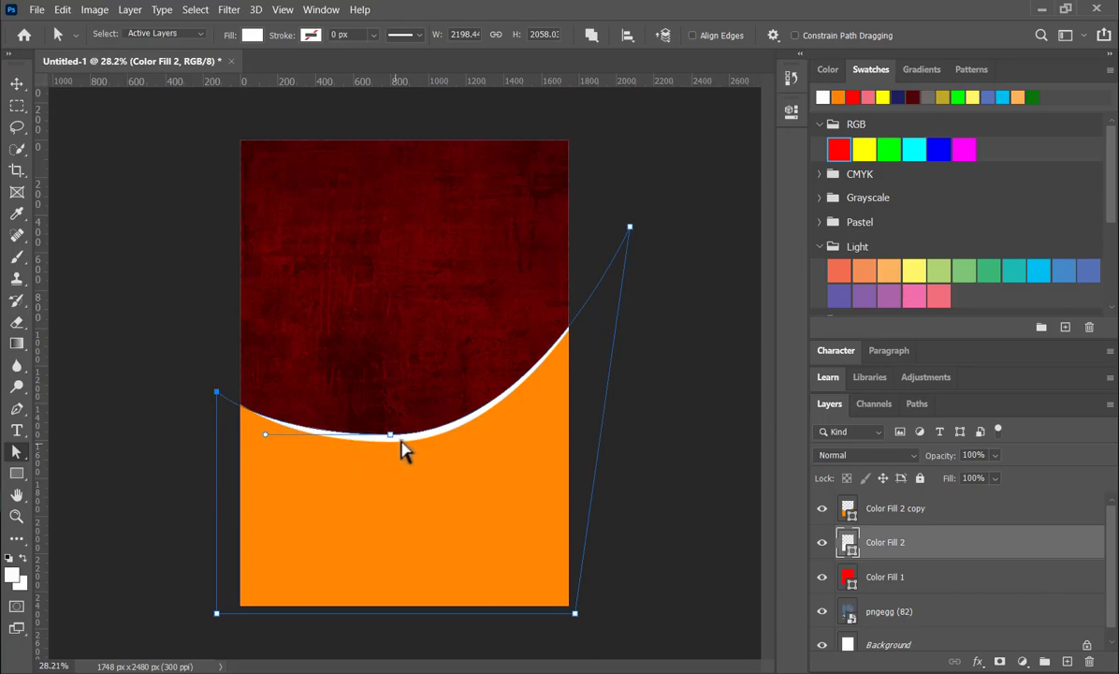
pyautogui.moveTo(391, 434); pyautogui.dragTo(391, 438)
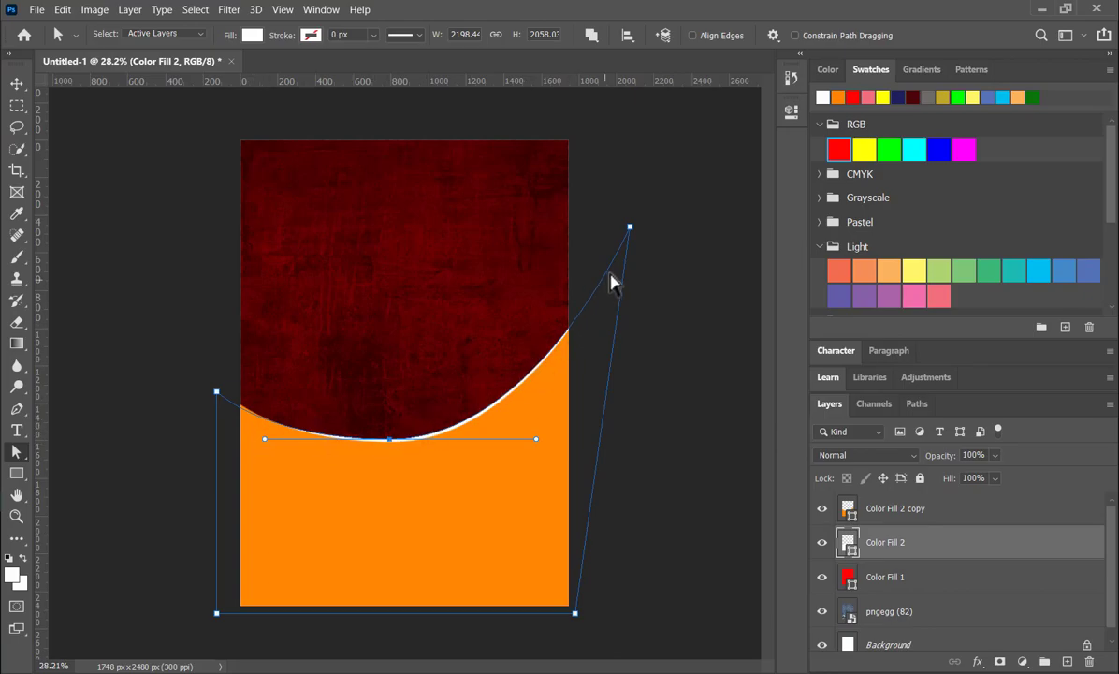
pyautogui.moveTo(630, 228); pyautogui.dragTo(629, 213)
pyautogui.click(16, 83)
pyautogui.moveTo(113, 232); pyautogui.dragTo(323, 343)
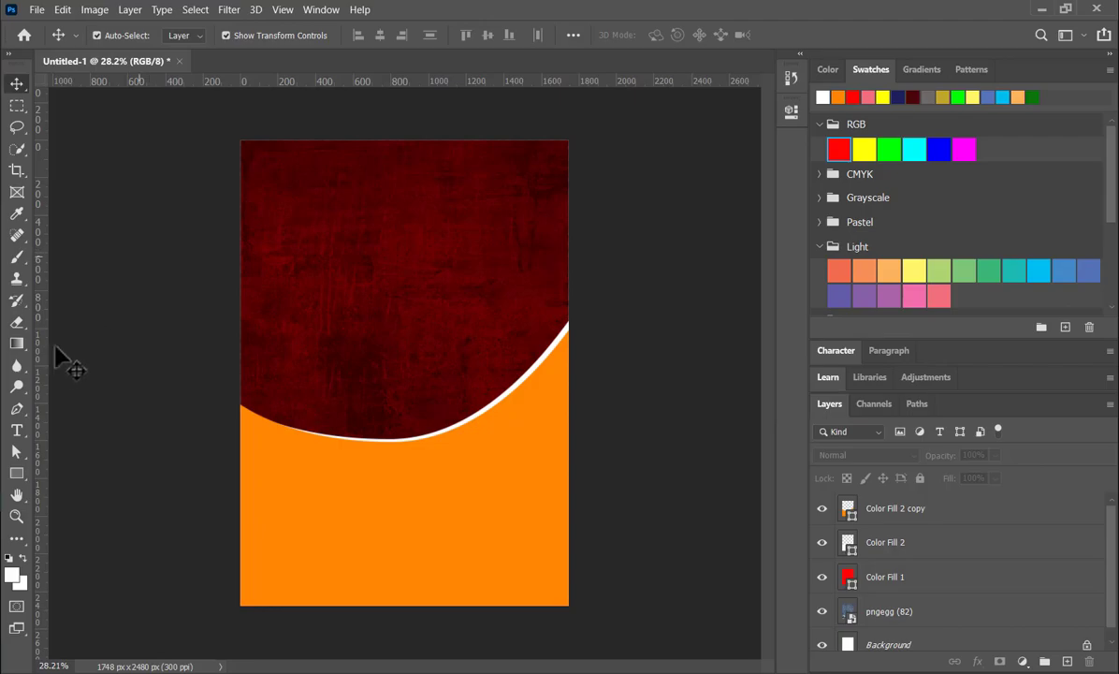
# Add white GOOD FOOD text on the red area, enlarged and centred
pyautogui.click(20, 431)
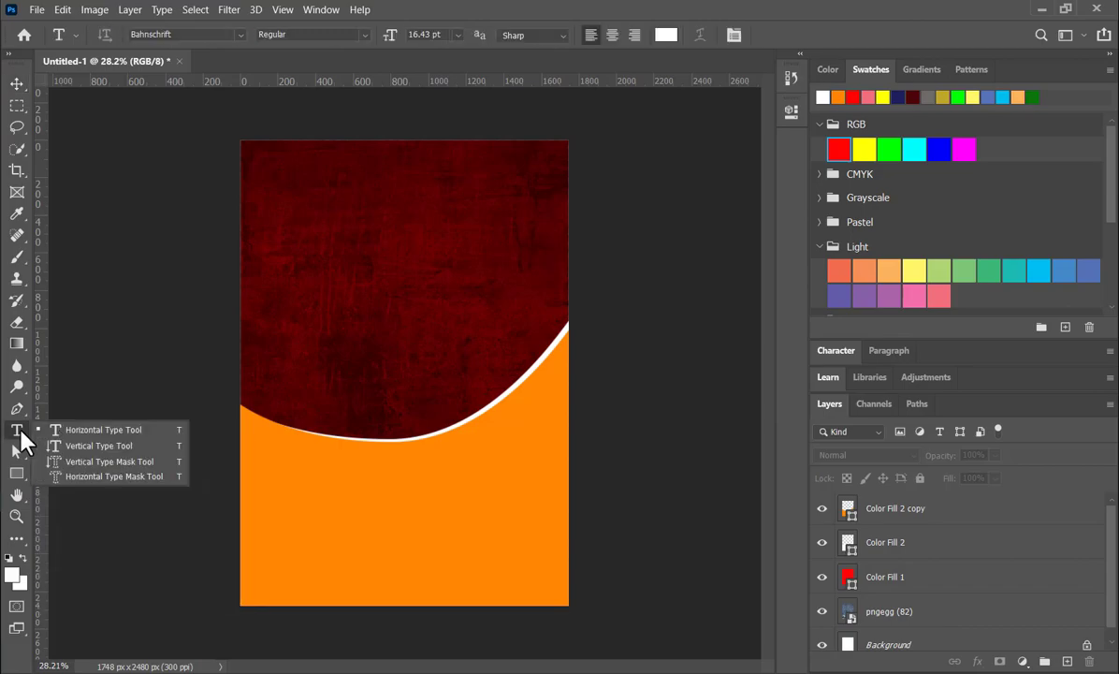
pyautogui.click(358, 294)
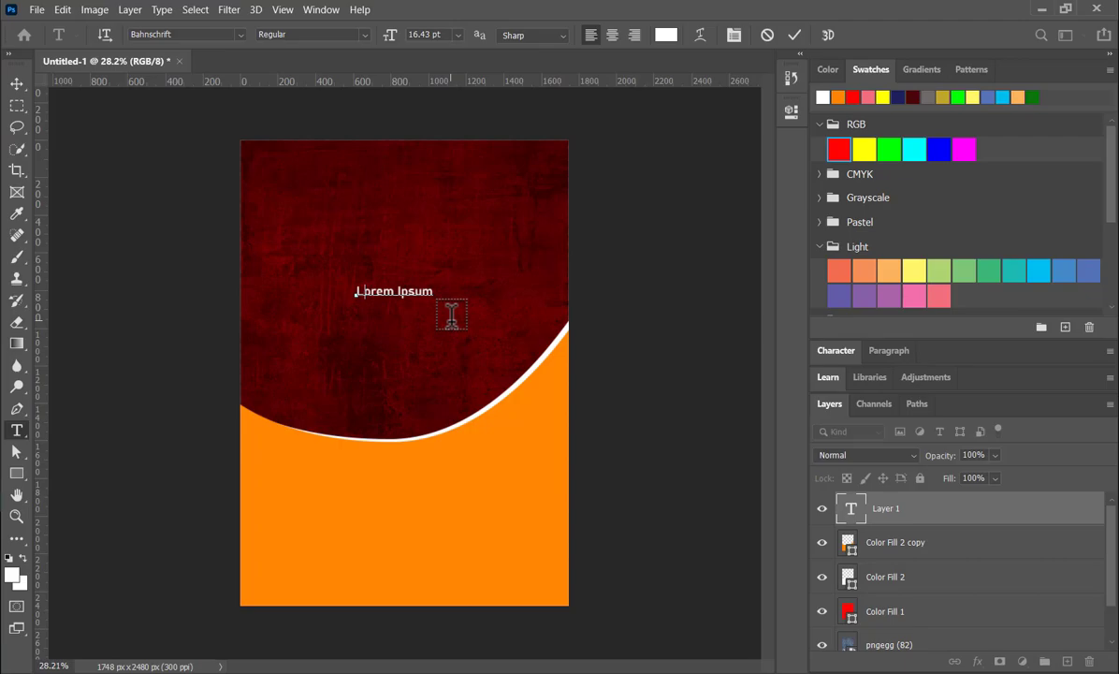
pyautogui.write('GOOD FOOD')
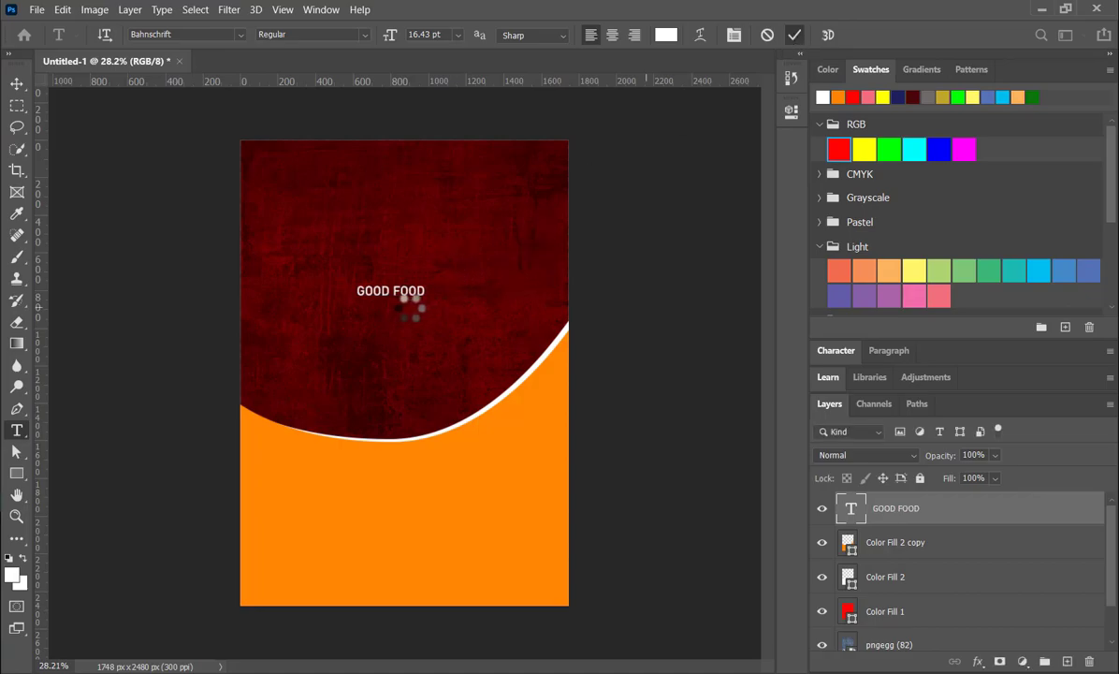
pyautogui.hotkey('ctrl', 'Return')
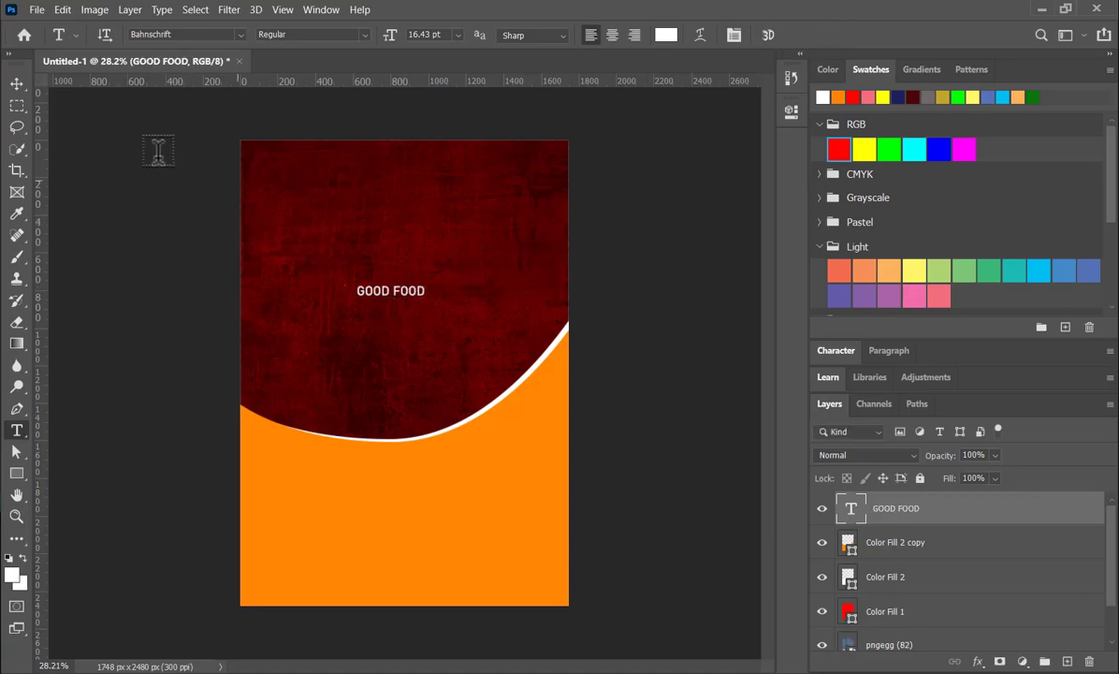
pyautogui.click(18, 83)
pyautogui.moveTo(392, 298)
pyautogui.mouseDown()
pyautogui.moveTo(388, 357)
pyautogui.moveTo(397, 320)
pyautogui.mouseUp()
pyautogui.moveTo(416, 279); pyautogui.dragTo(451, 277)
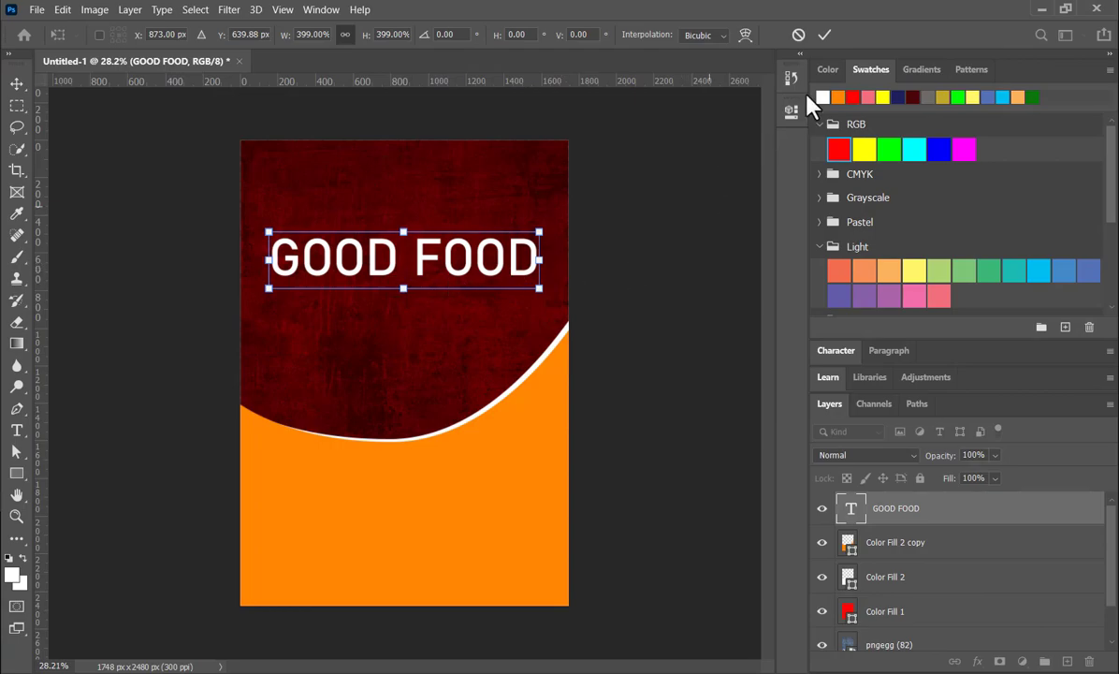
pyautogui.click(827, 34)
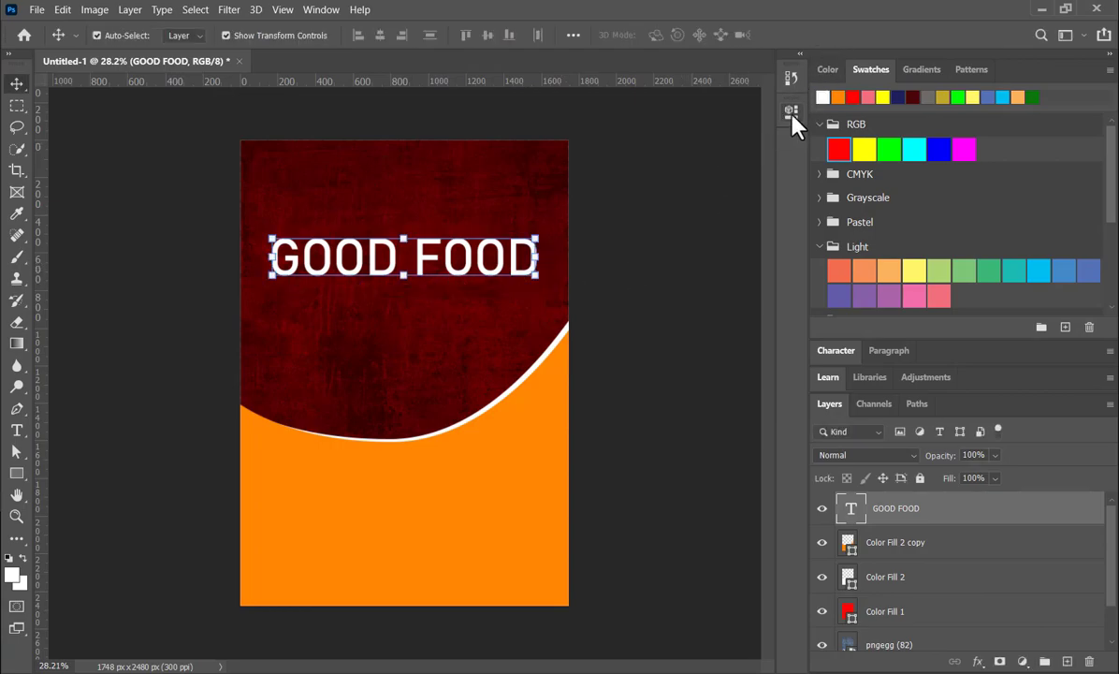
# Change the GOOD FOOD font to Agharti
pyautogui.click(790, 111)
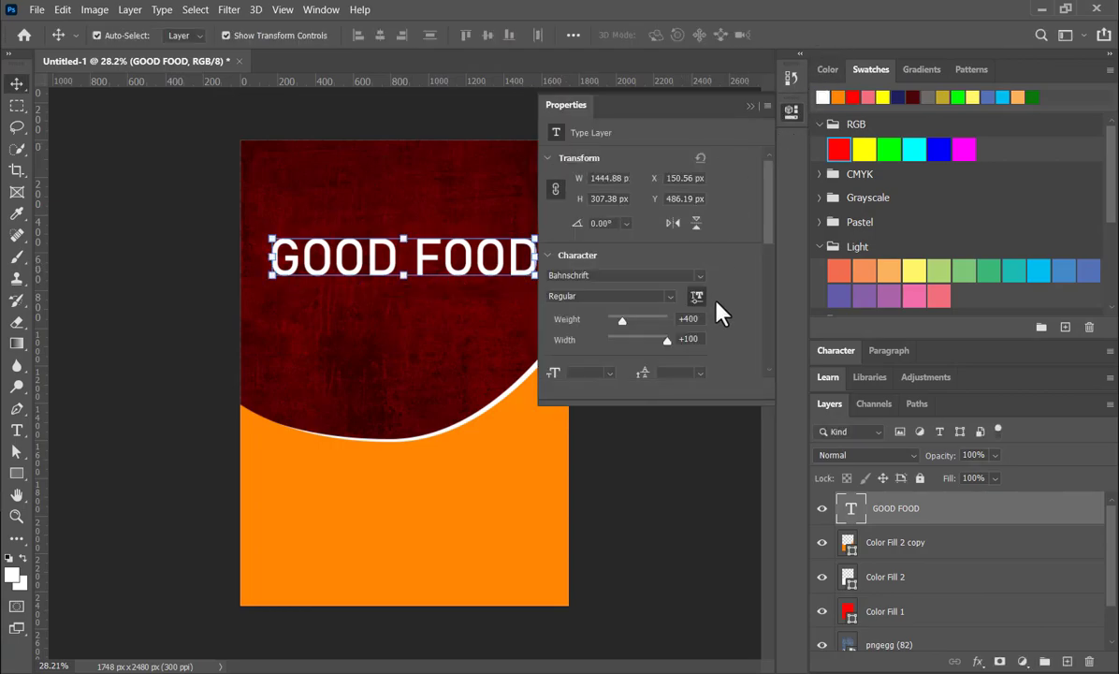
pyautogui.scroll(-3, 717, 308)
pyautogui.scroll(-1, 718, 312)
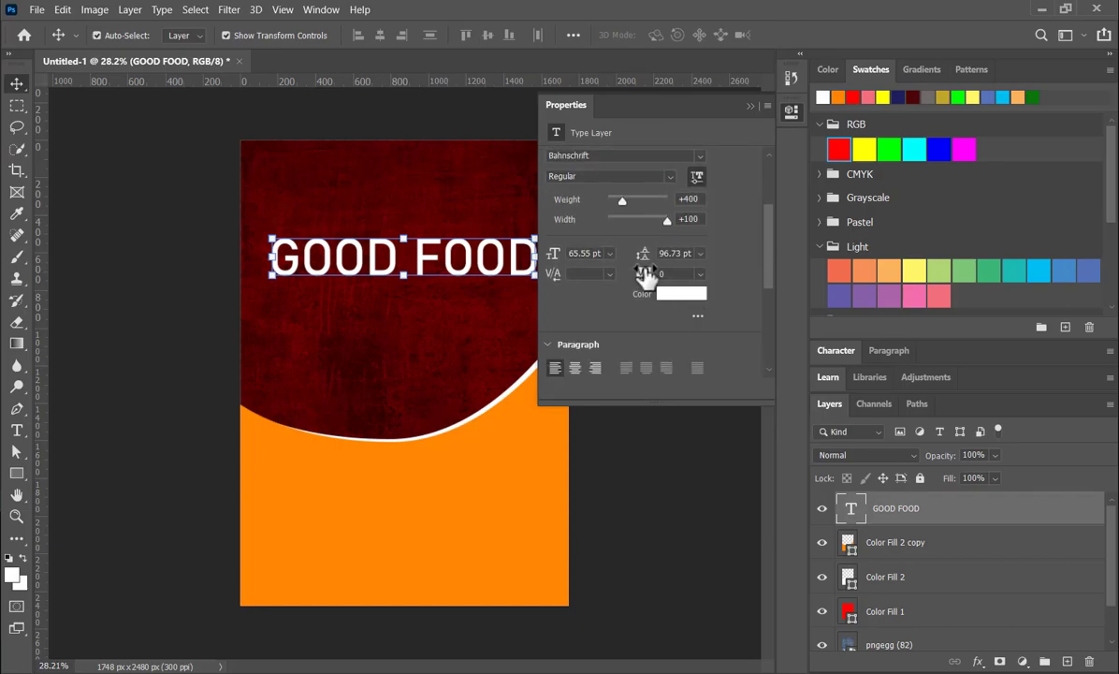
pyautogui.scroll(3, 623, 258)
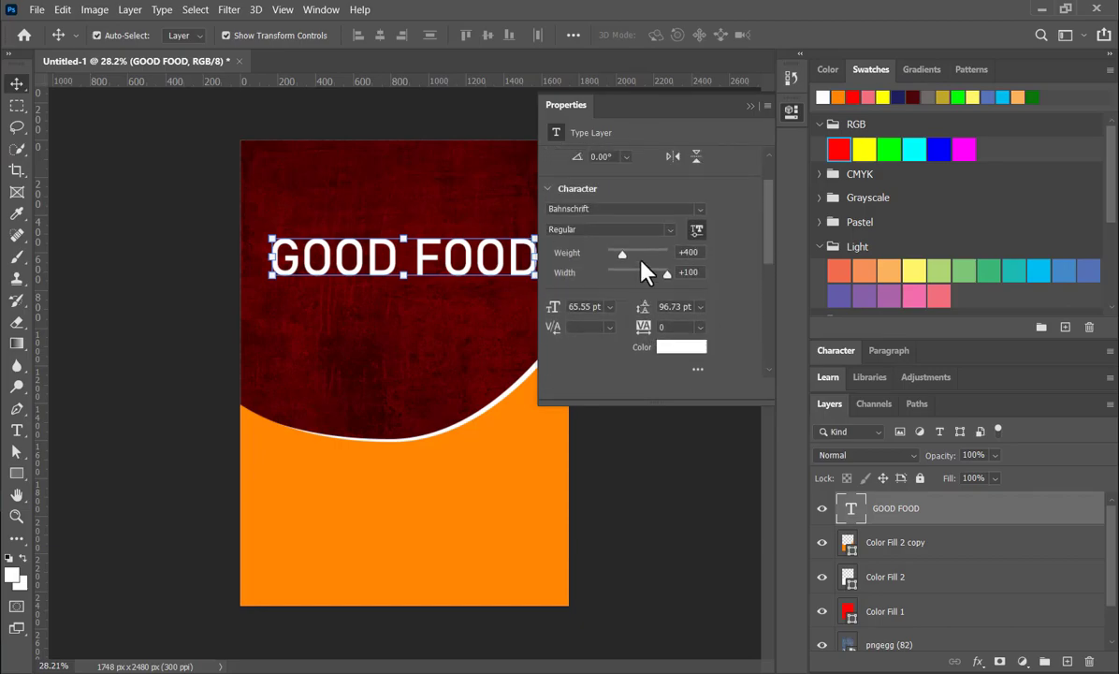
pyautogui.click(699, 235)
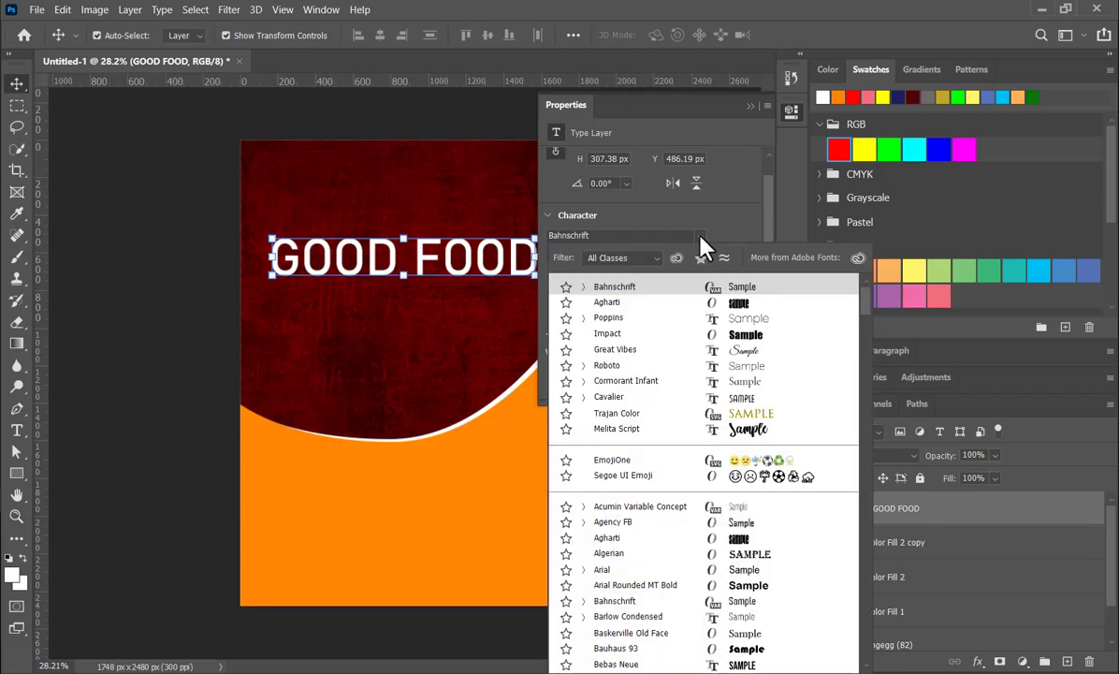
pyautogui.click(702, 304)
pyautogui.click(750, 106)
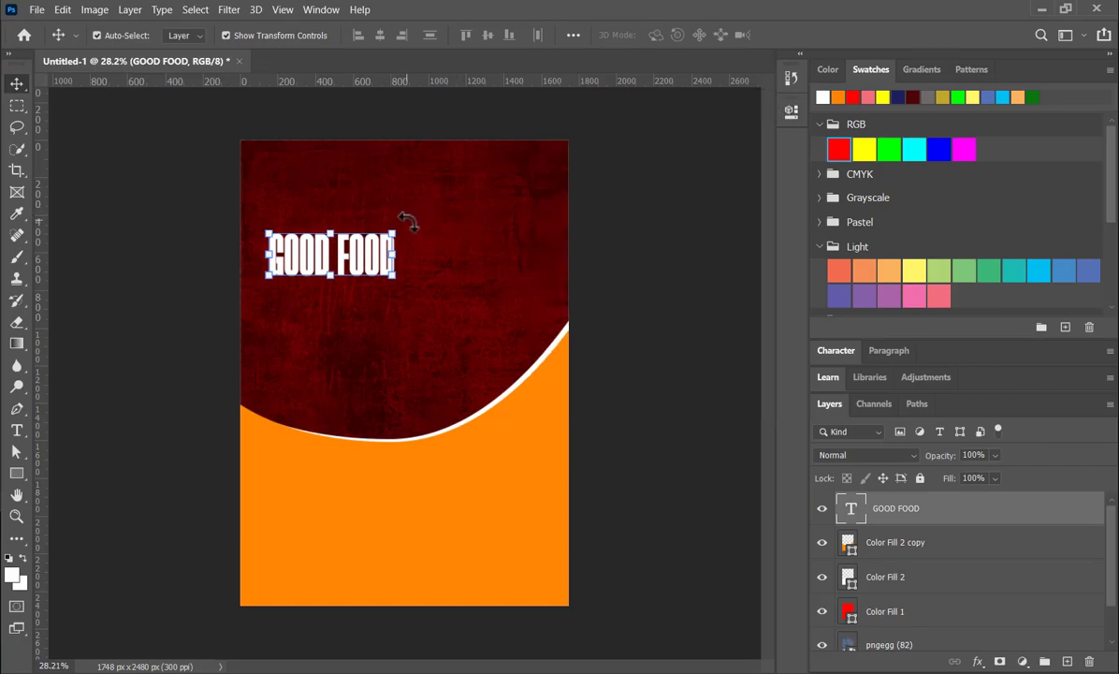
# Scale GOOD FOOD up to about 210% so it spans the poster width
pyautogui.moveTo(399, 230); pyautogui.dragTo(538, 177)
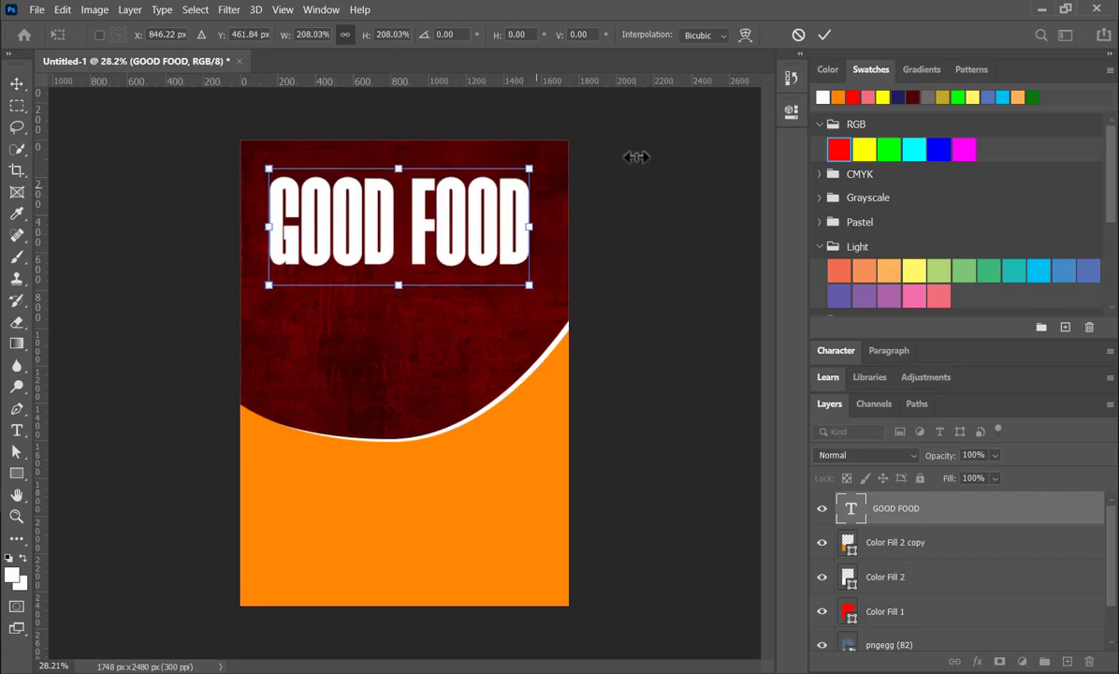
pyautogui.click(821, 36)
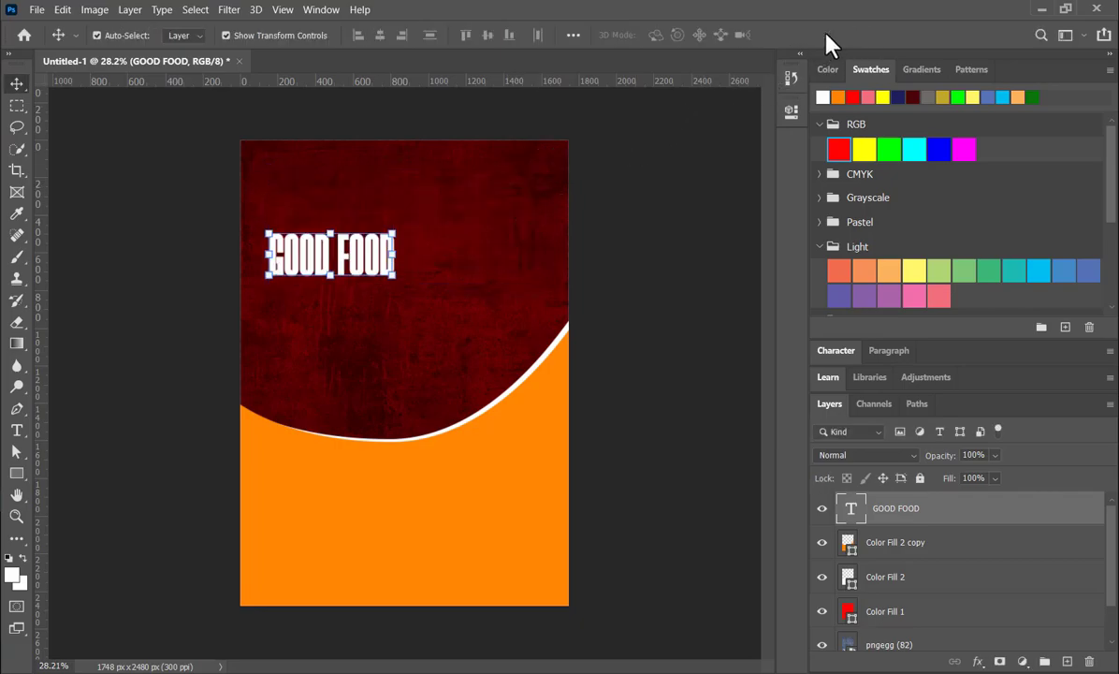
pyautogui.hotkey('ctrl', 'z')
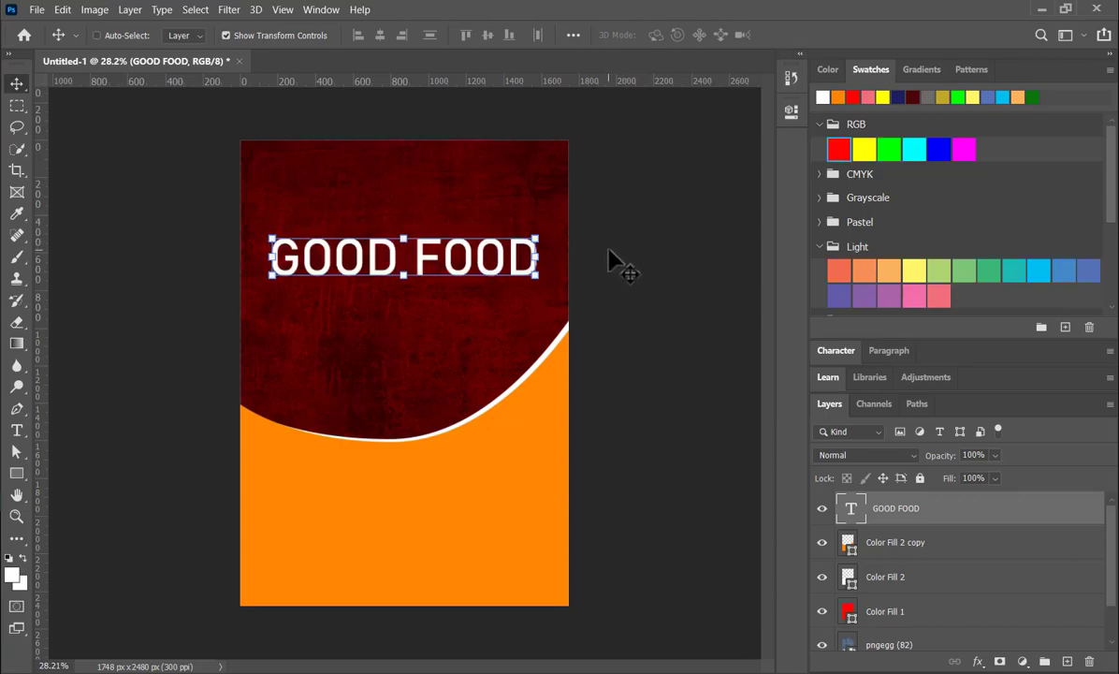
pyautogui.hotkey('ctrl', 'shift', 'z')
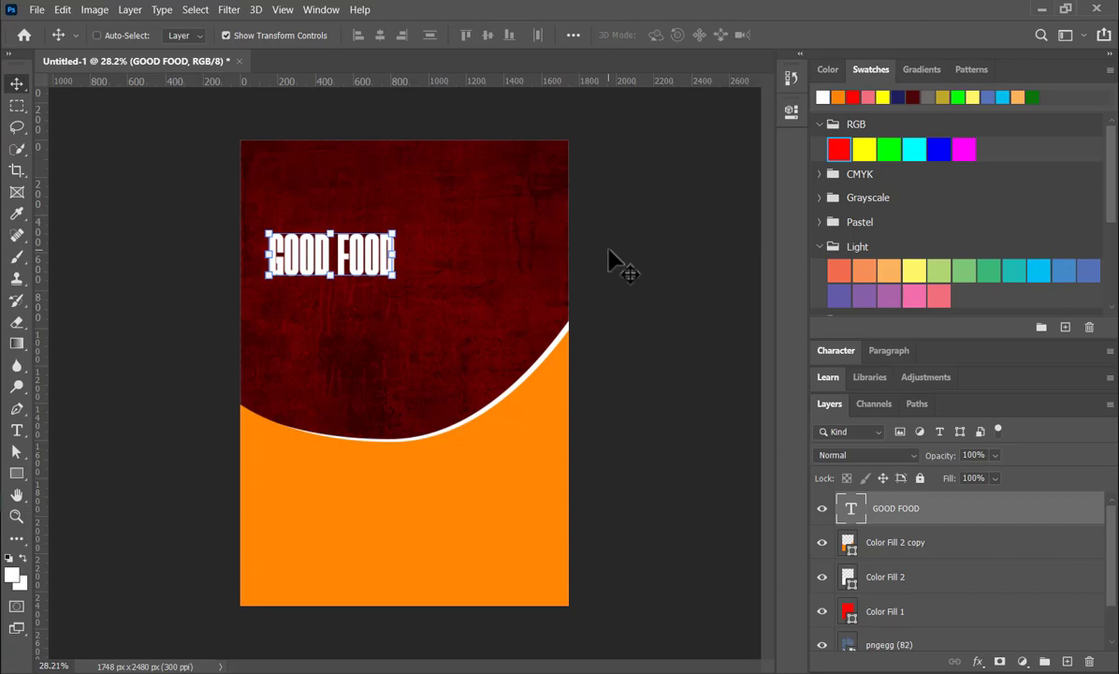
pyautogui.hotkey('ctrl', 't')
pyautogui.moveTo(436, 298); pyautogui.dragTo(536, 342)
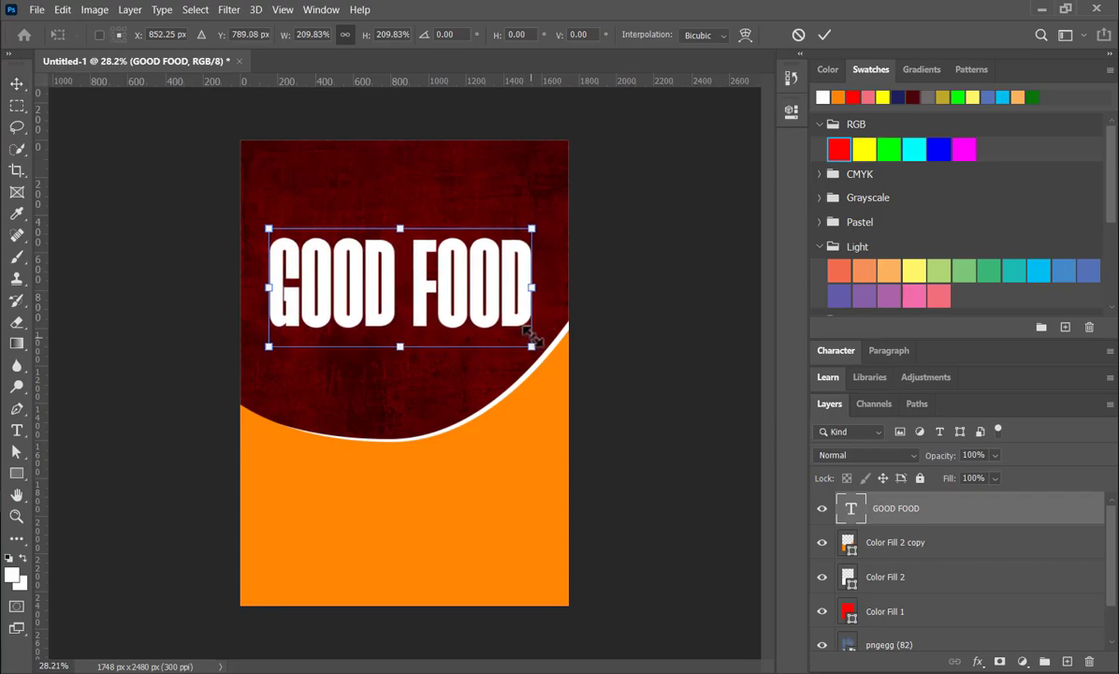
pyautogui.click(824, 37)
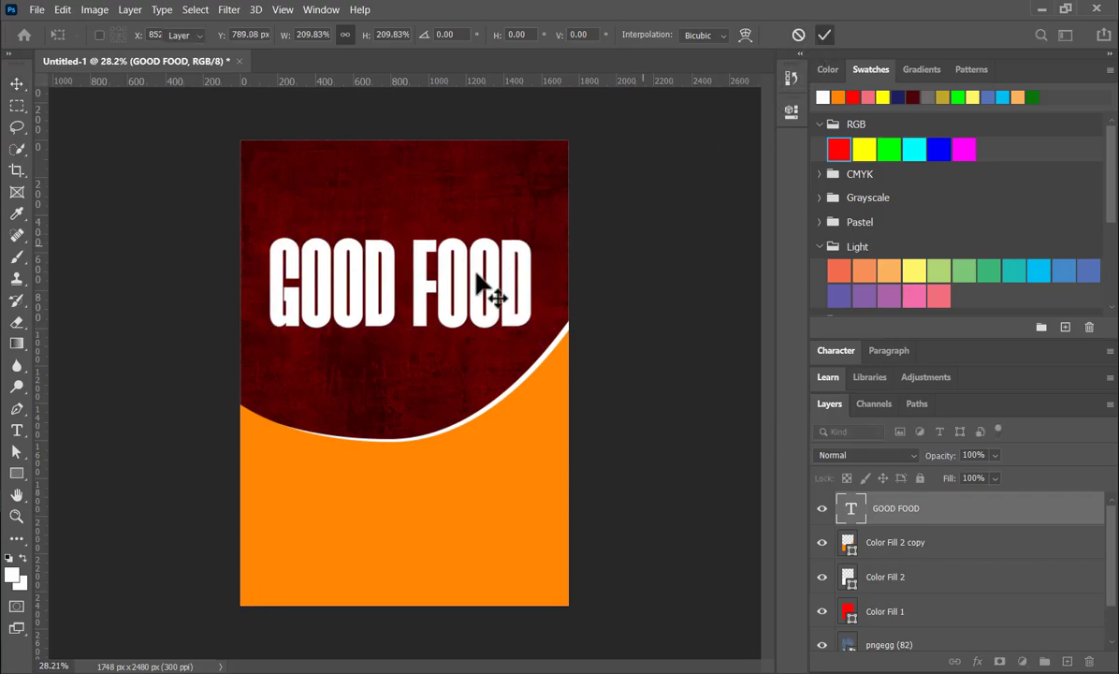
# Copy the headline, retype it as GREAT TASTE and size it smaller beneath GOOD FOOD
pyautogui.moveTo(460, 295); pyautogui.dragTo(440, 365)
pyautogui.click(611, 289)
pyautogui.doubleClick(441, 365)
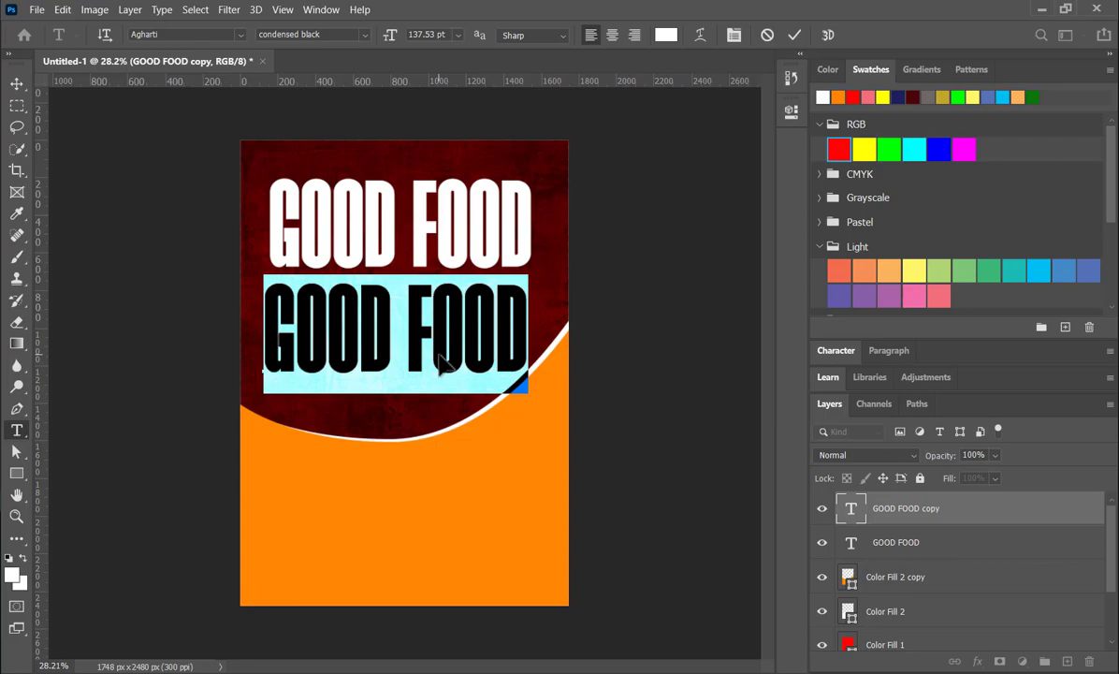
pyautogui.write('GREAT')
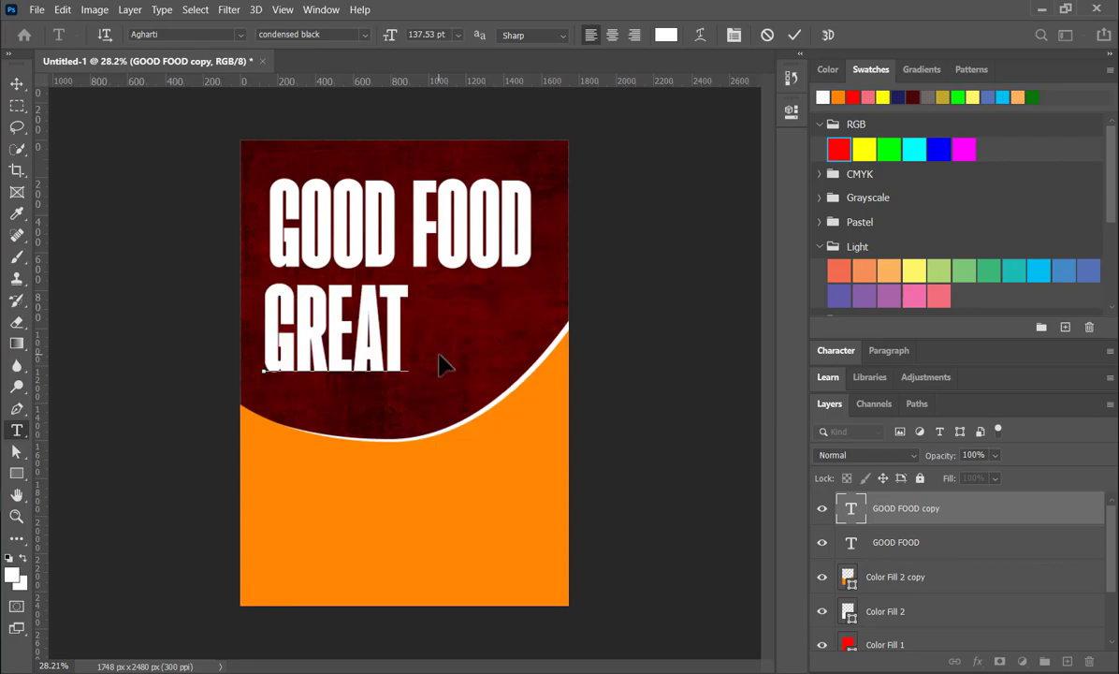
pyautogui.write(' TASTE')
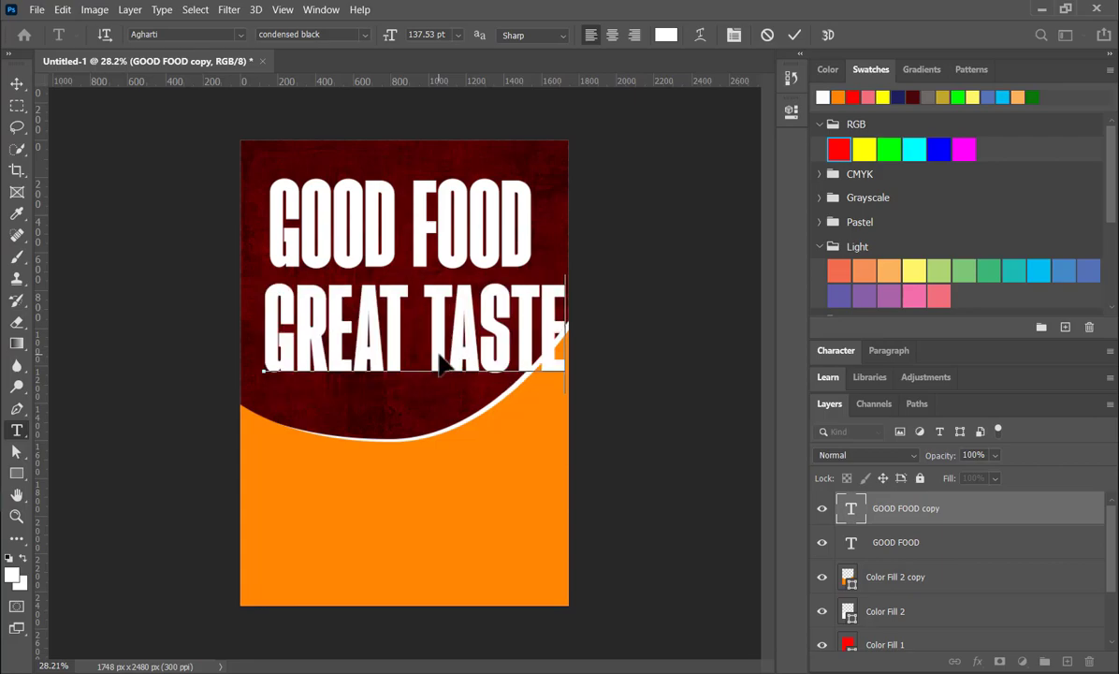
pyautogui.click(795, 34)
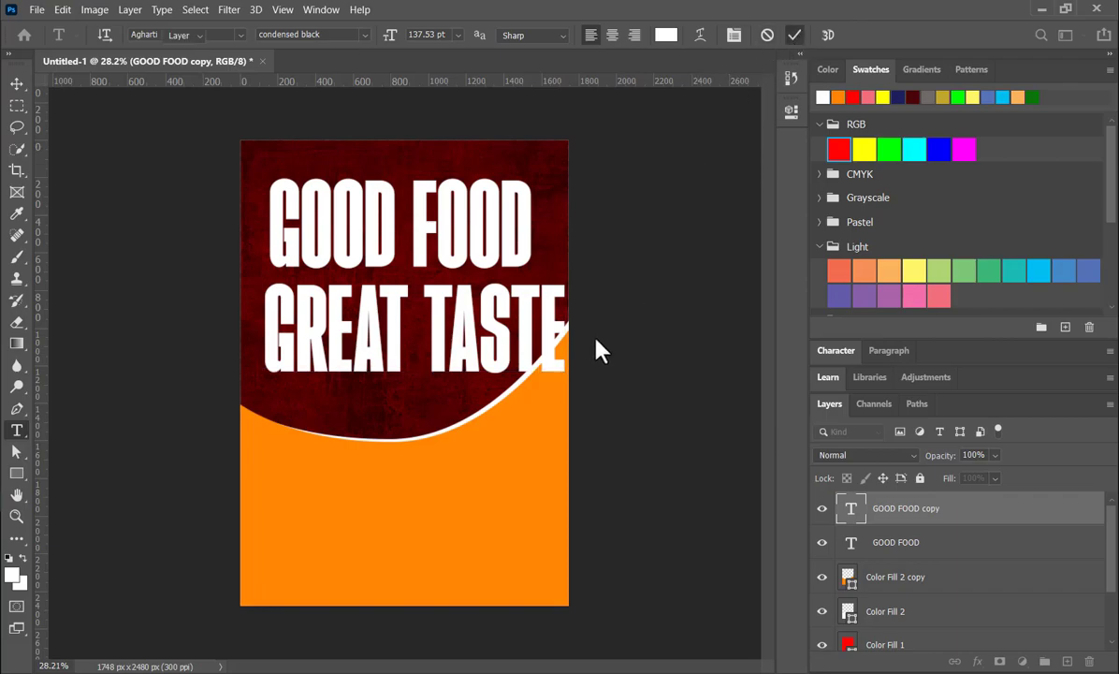
pyautogui.moveTo(559, 372); pyautogui.dragTo(435, 346)
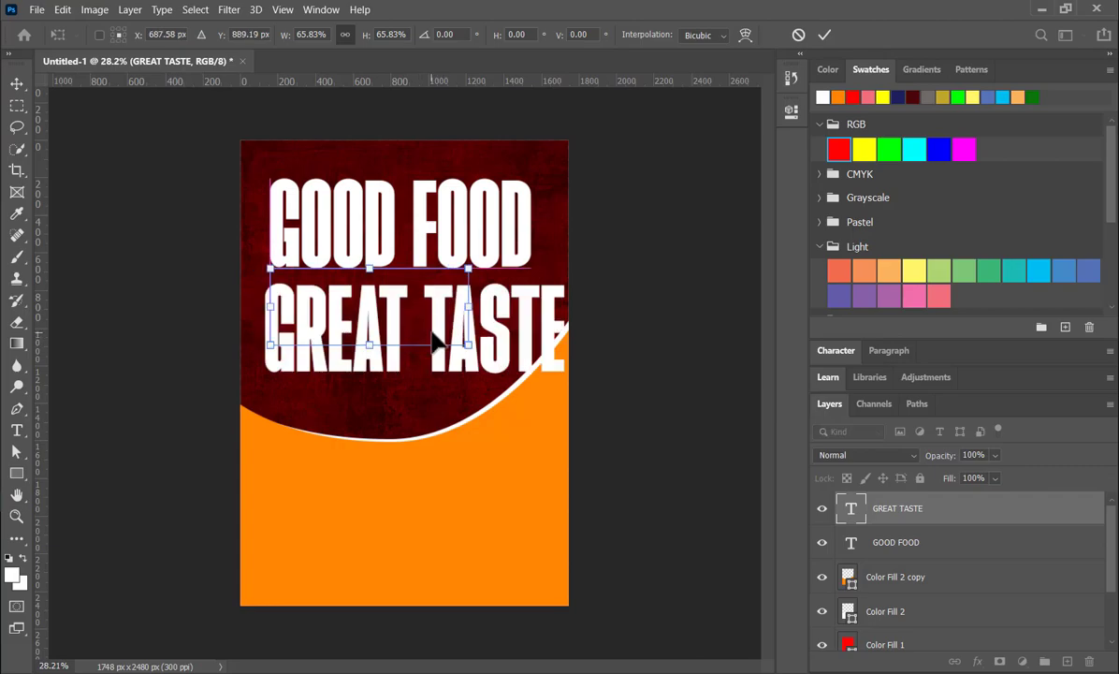
pyautogui.click(827, 37)
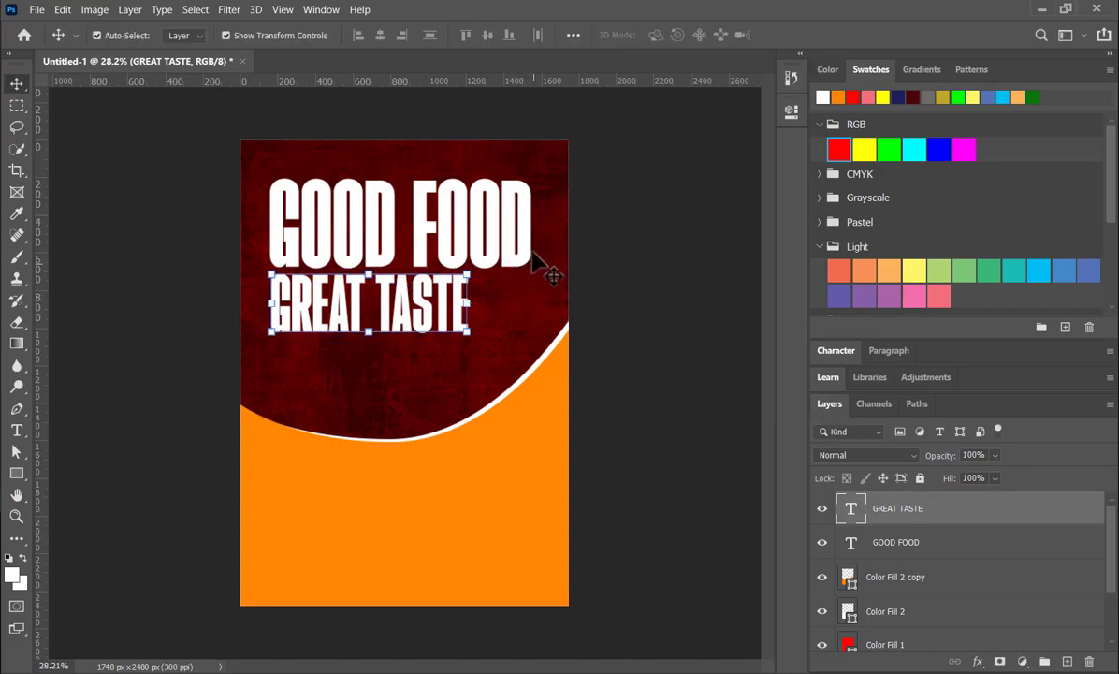
# Set the GREAT TASTE tracking to 100
pyautogui.click(791, 111)
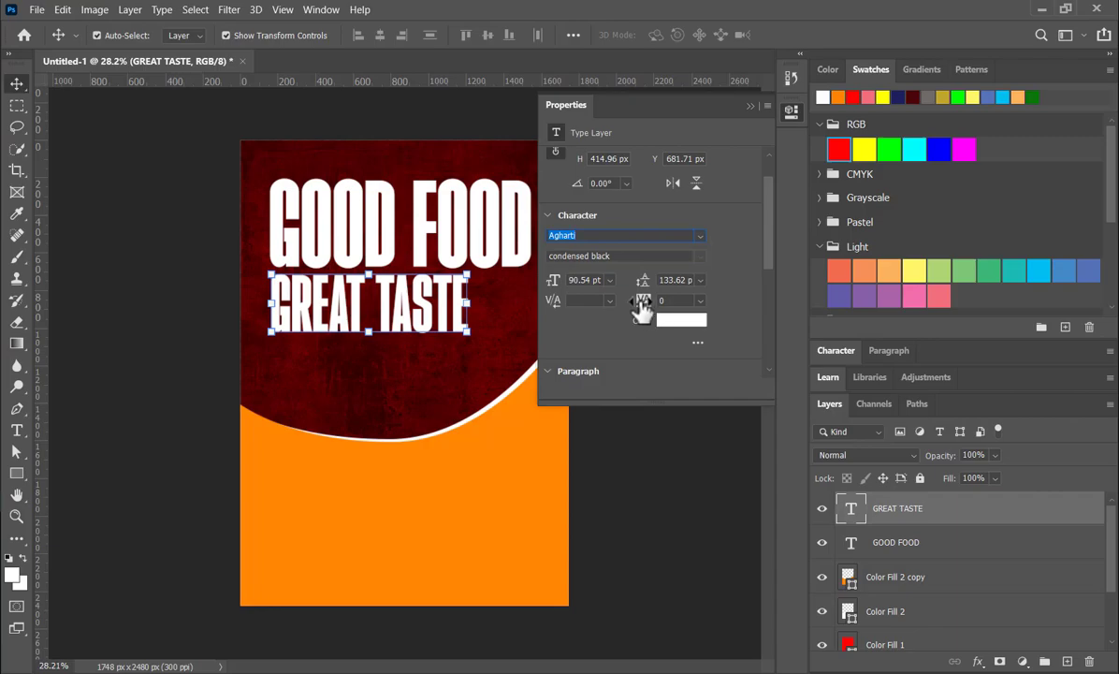
pyautogui.moveTo(641, 309); pyautogui.dragTo(640, 309)
pyautogui.click(751, 107)
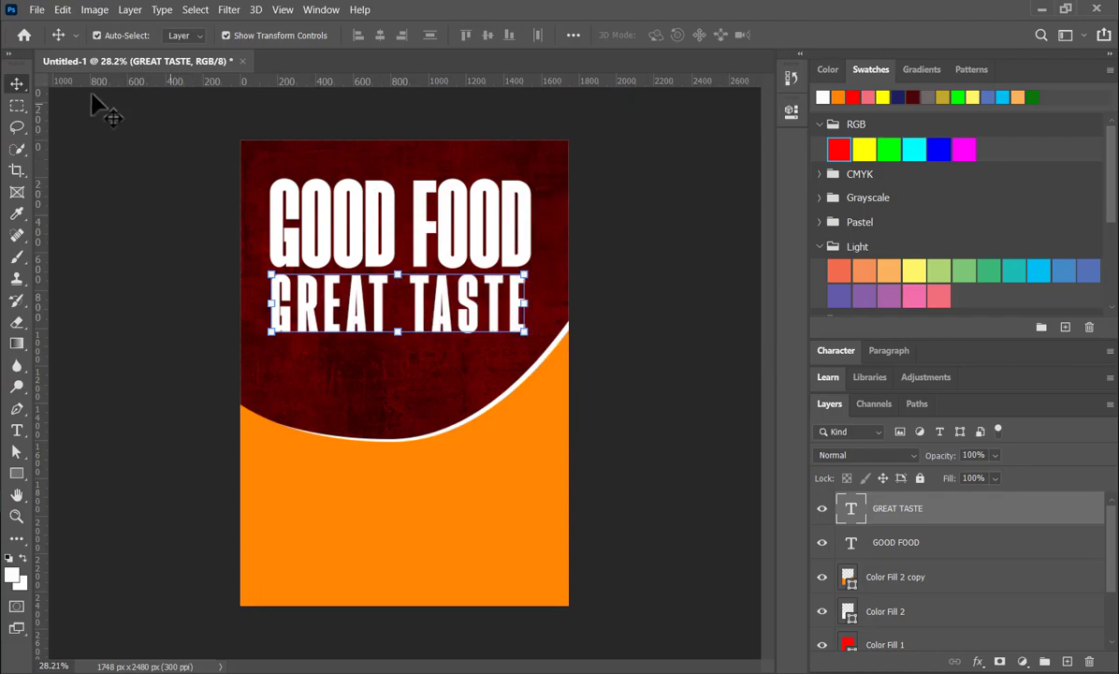
# Move GOOD FOOD and GREAT TASTE down together on the dark red area
pyautogui.click(438, 316)
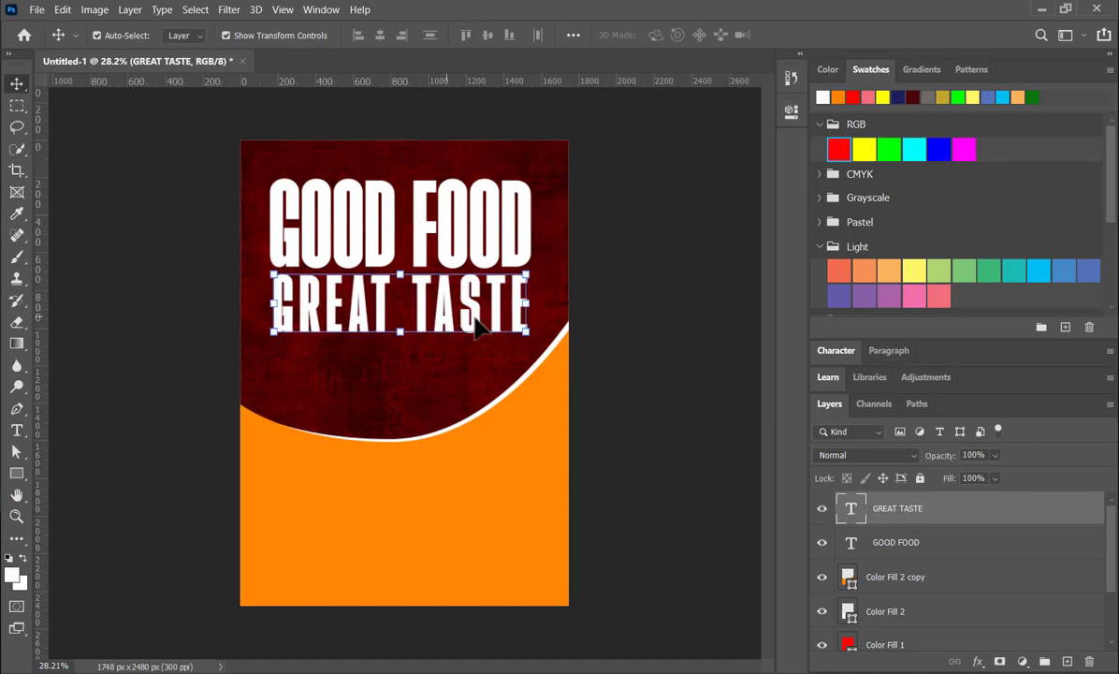
pyautogui.click(613, 299)
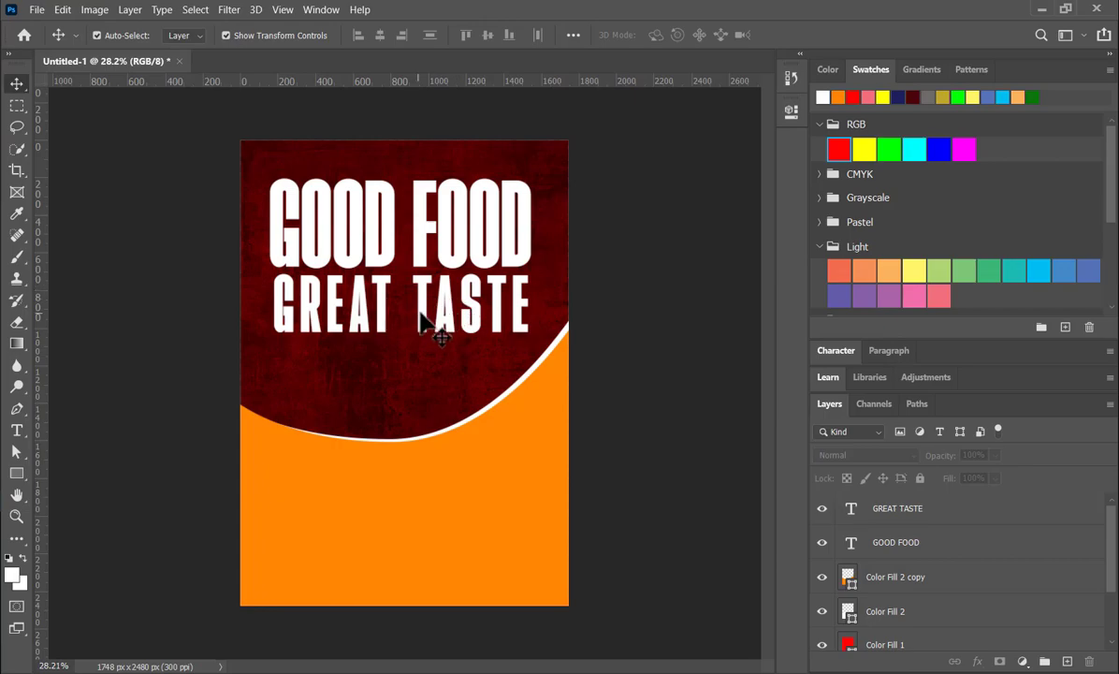
pyautogui.click(393, 296)
pyautogui.keyDown('shift'); pyautogui.click(425, 250); pyautogui.keyUp('shift')
pyautogui.moveTo(423, 245); pyautogui.dragTo(430, 271)
pyautogui.click(659, 307)
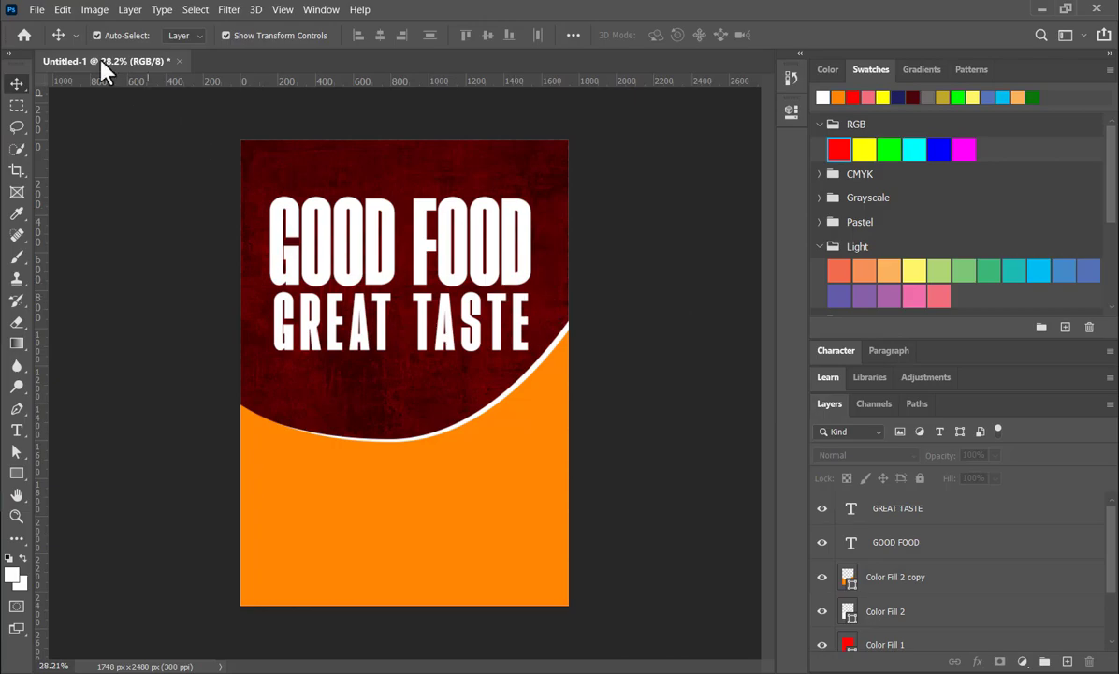
# Embed the pizza image pngegg (78), scaled to about 13.21%, just below GREAT TASTE
pyautogui.click(37, 9)
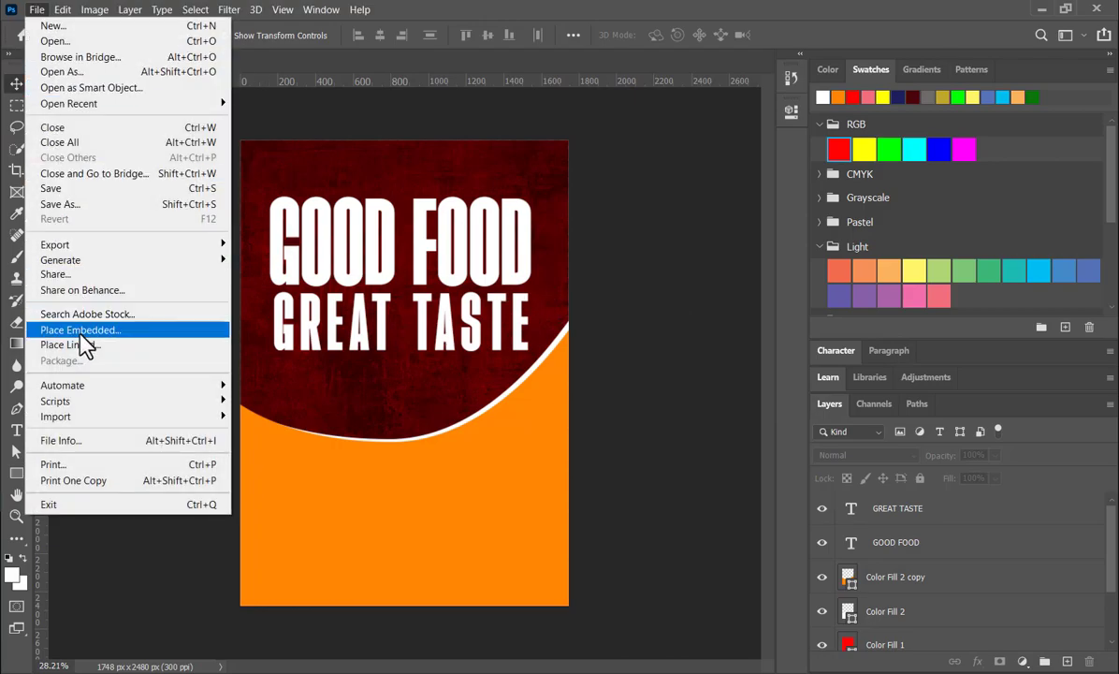
pyautogui.click(83, 332)
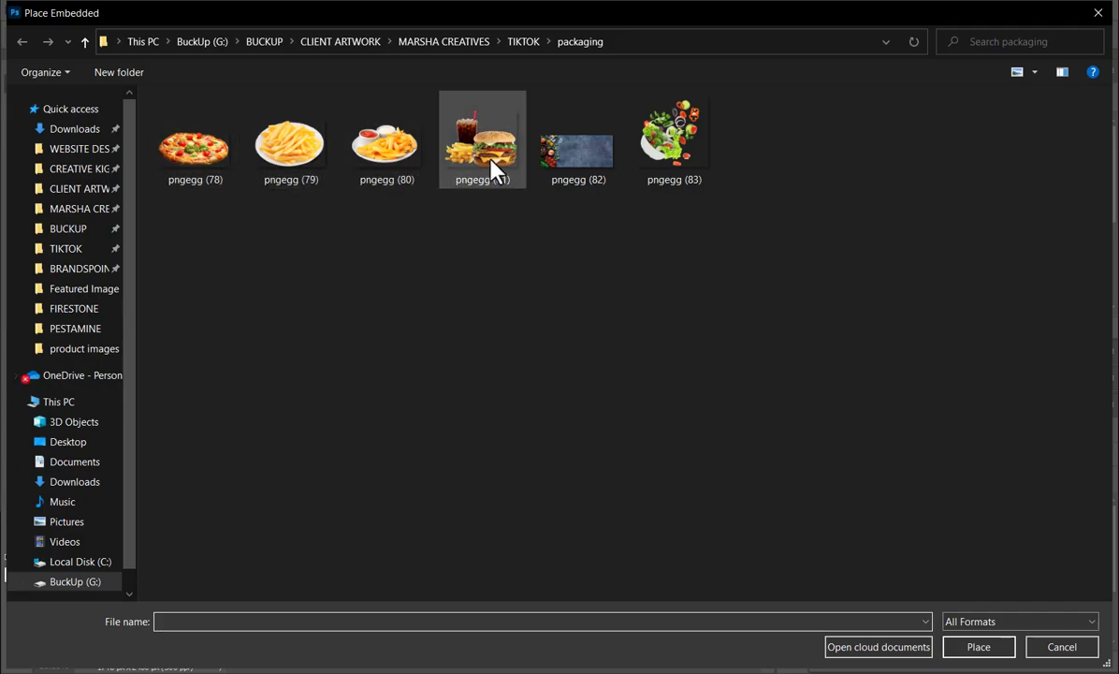
pyautogui.doubleClick(205, 154)
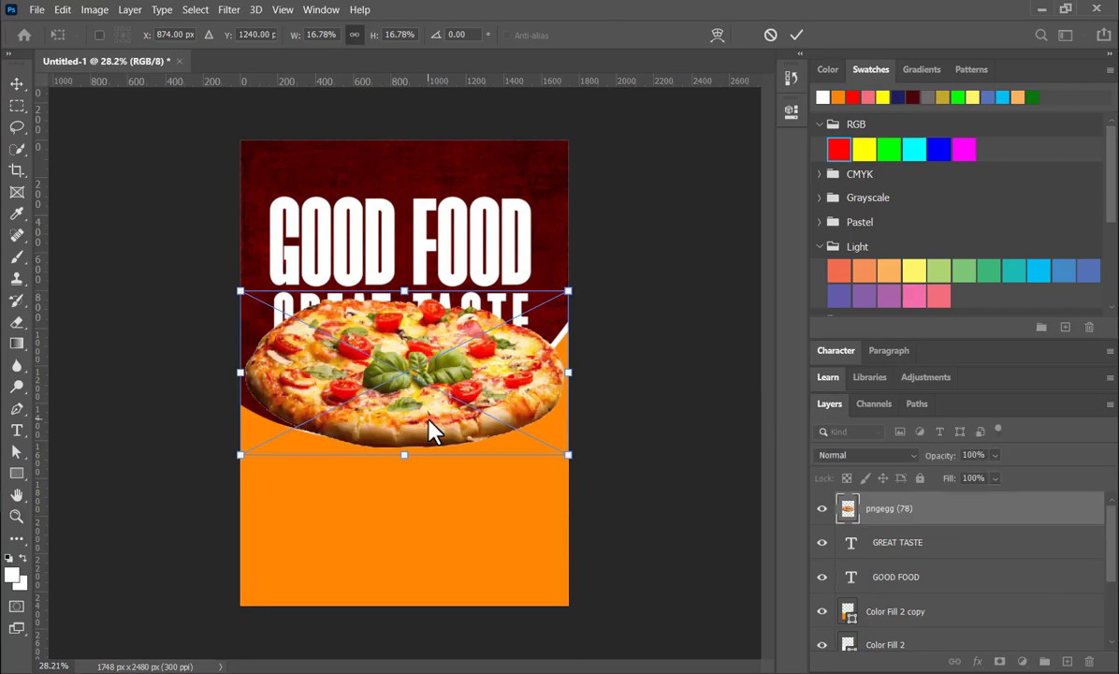
pyautogui.moveTo(407, 405); pyautogui.dragTo(405, 447)
pyautogui.moveTo(571, 498); pyautogui.dragTo(497, 459)
pyautogui.moveTo(392, 408); pyautogui.dragTo(428, 411)
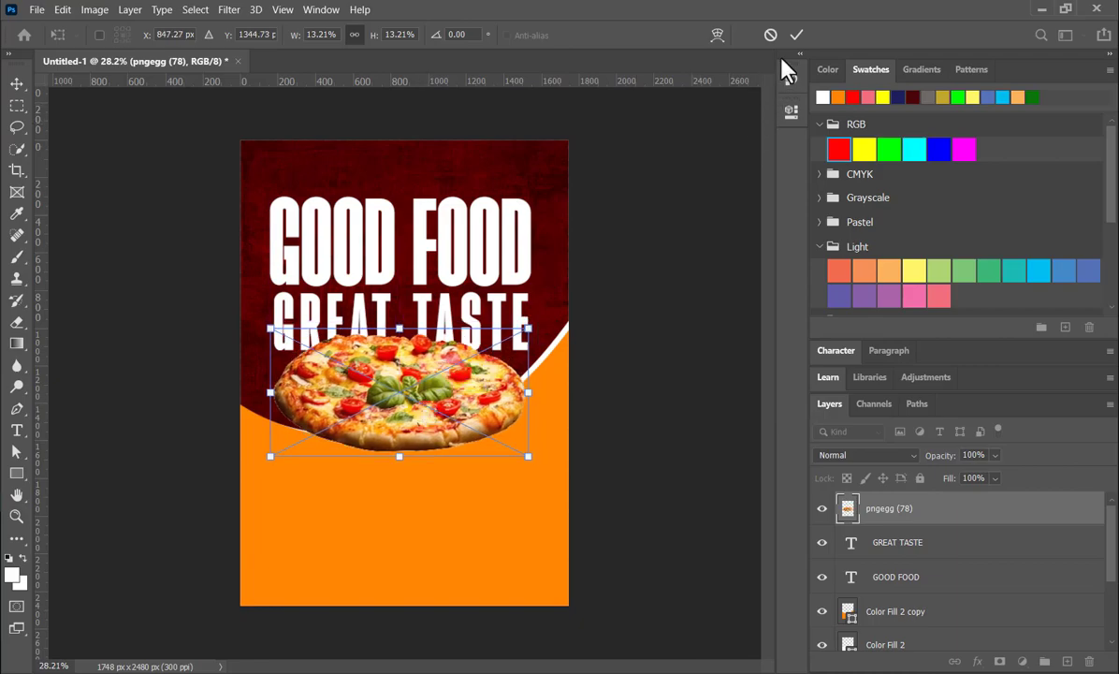
pyautogui.click(798, 37)
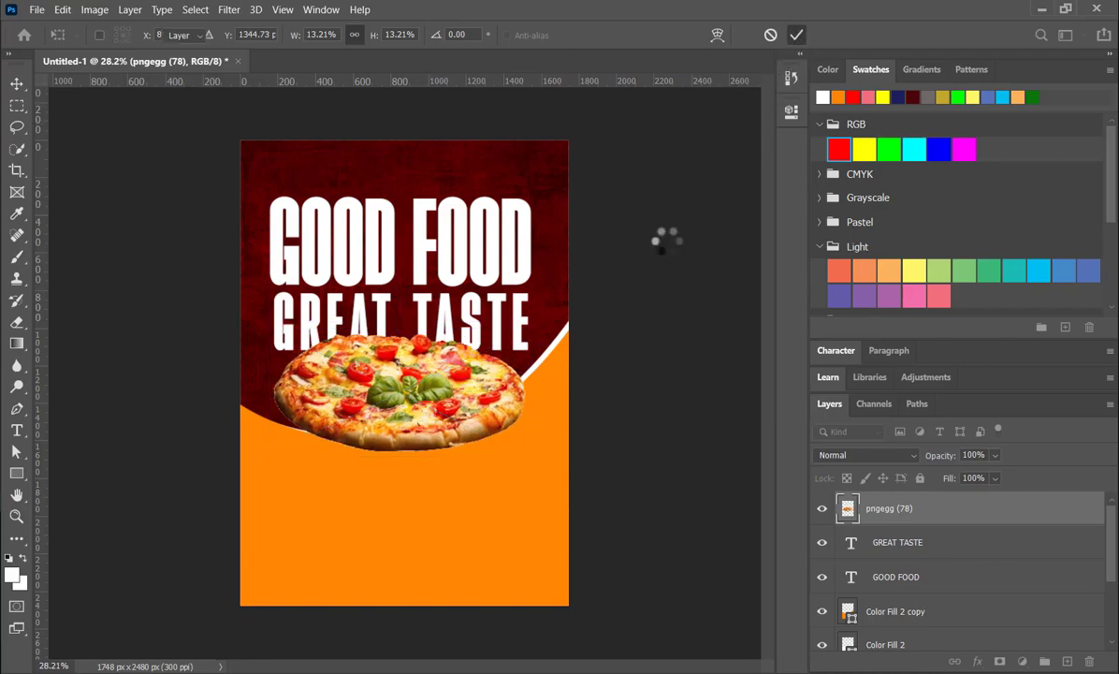
pyautogui.click(449, 323)
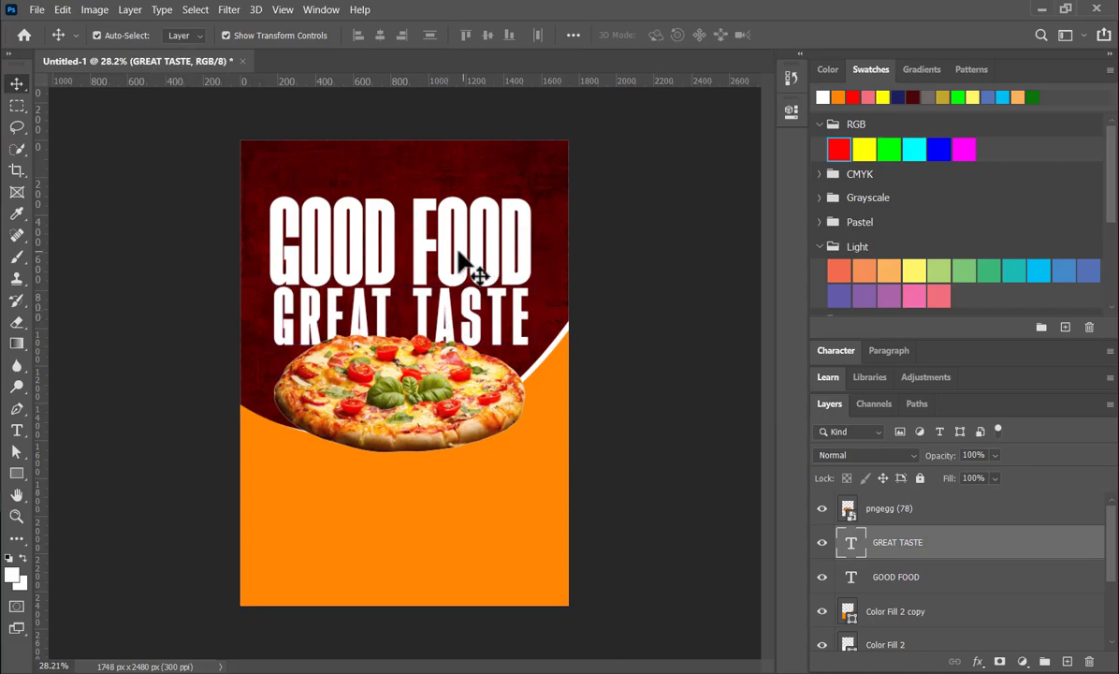
pyautogui.click(471, 267)
pyautogui.click(670, 270)
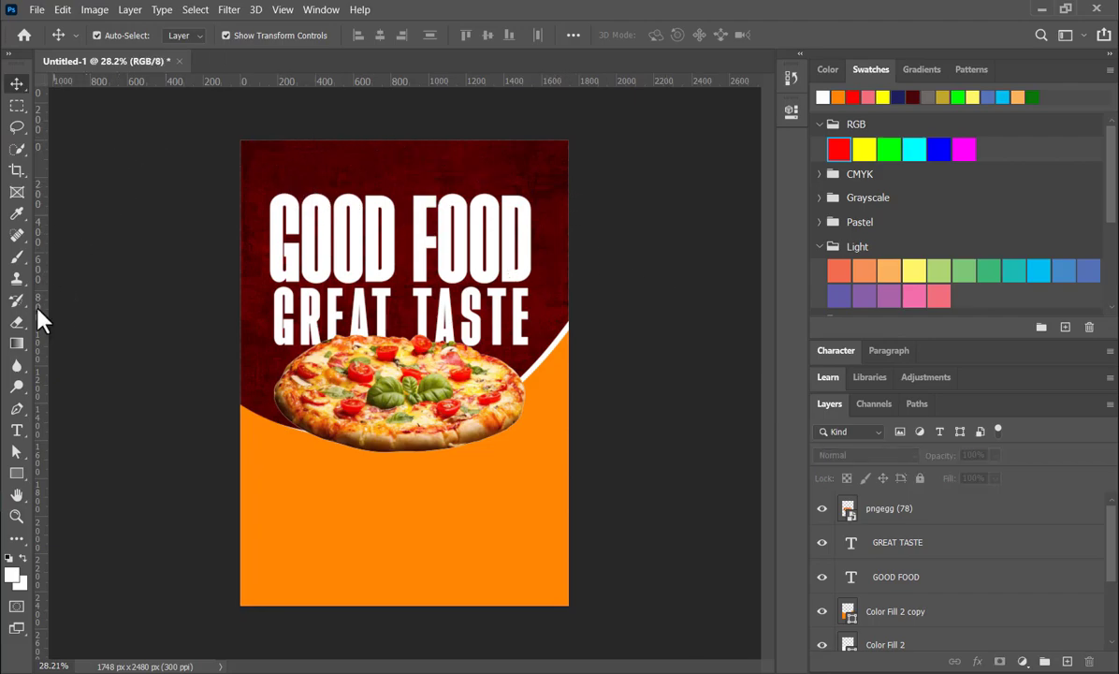
# Type KORNER FOOD JOINT in Impact near the top of the poster
pyautogui.click(17, 429)
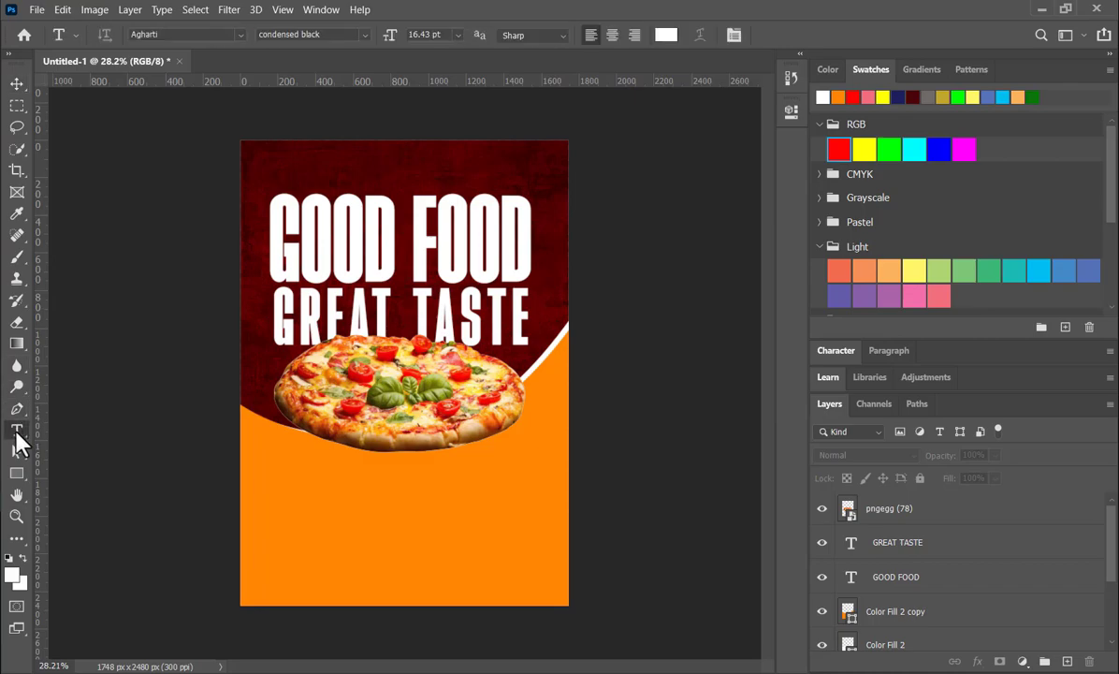
pyautogui.click(240, 35)
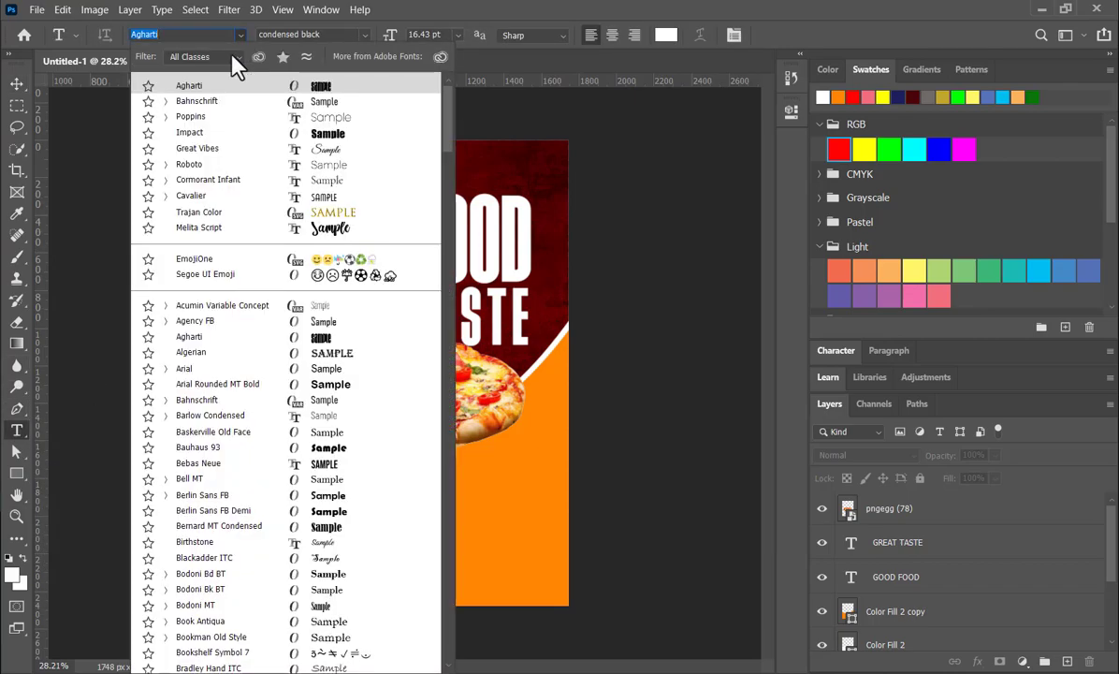
pyautogui.click(212, 134)
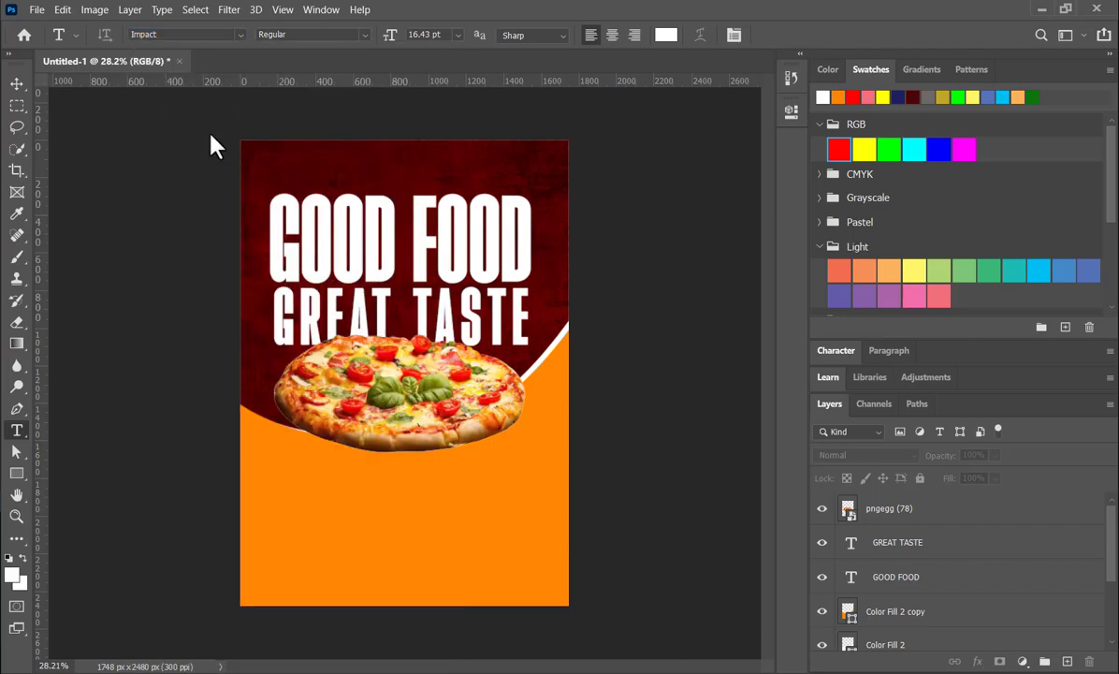
pyautogui.click(339, 168)
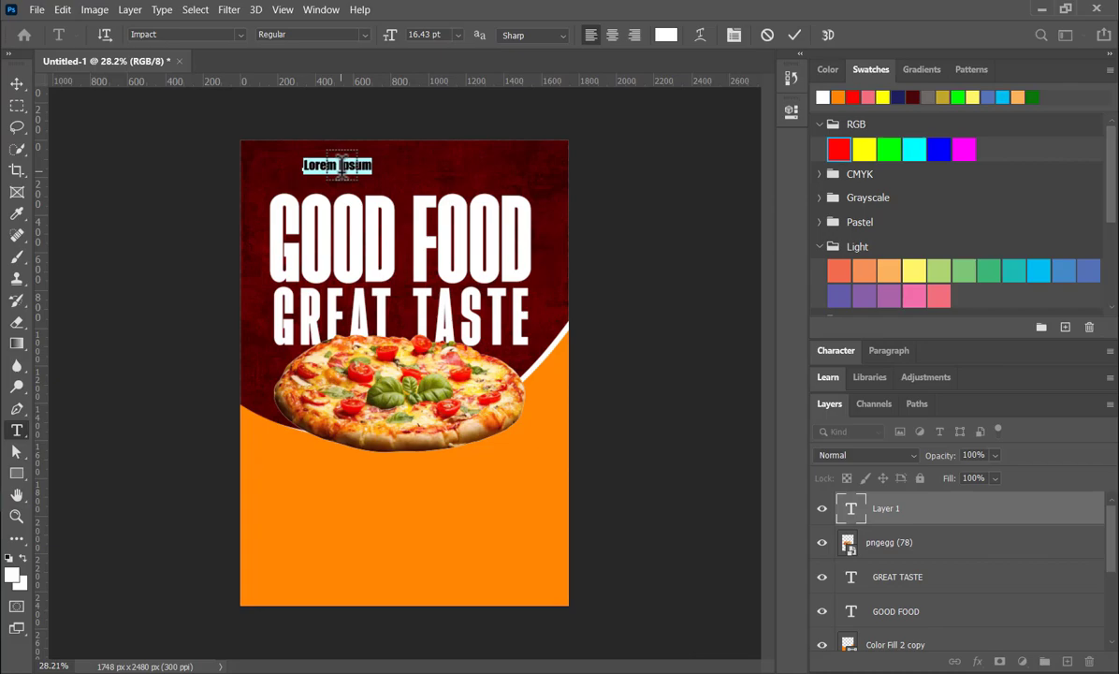
pyautogui.click(341, 167)
pyautogui.hotkey('ctrl', 'a')
pyautogui.write('KORNE')
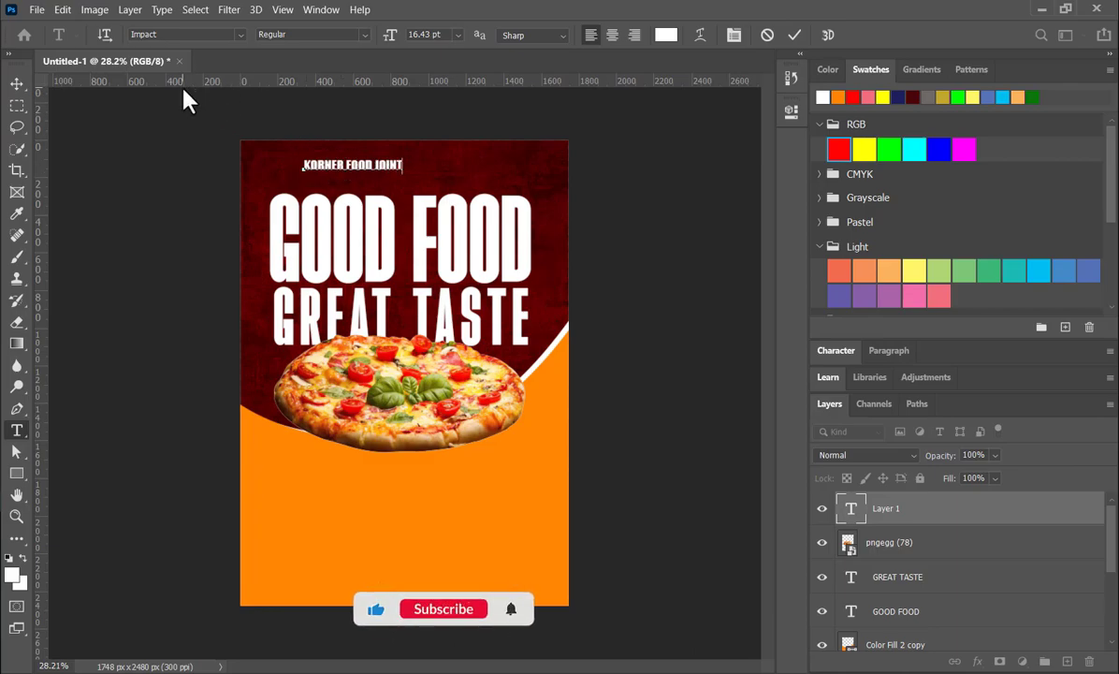
# Scale KORNER FOOD JOINT up to about 128% and centre it above GOOD FOOD
pyautogui.click(15, 85)
pyautogui.moveTo(408, 176); pyautogui.dragTo(433, 180)
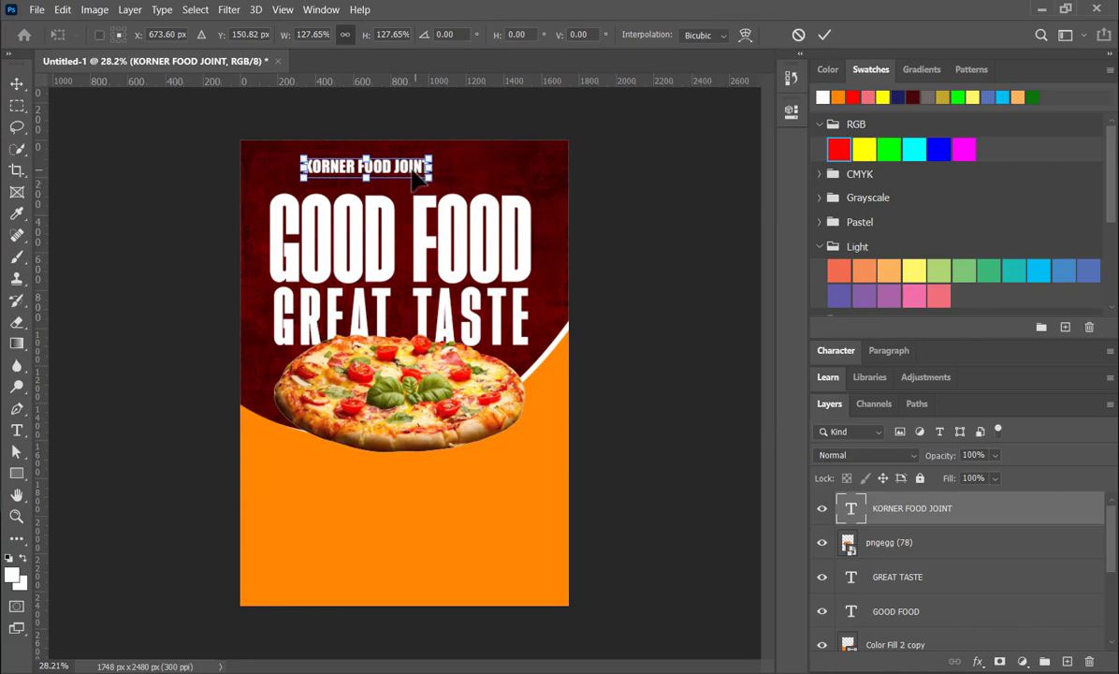
pyautogui.click(824, 35)
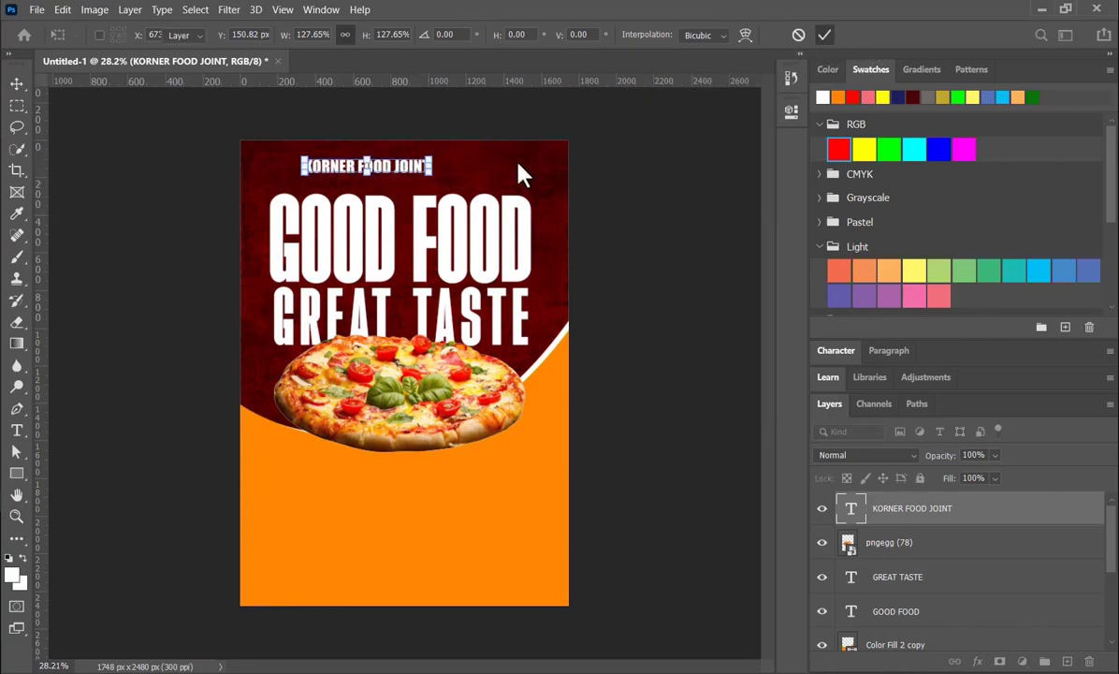
pyautogui.moveTo(397, 175); pyautogui.dragTo(445, 164)
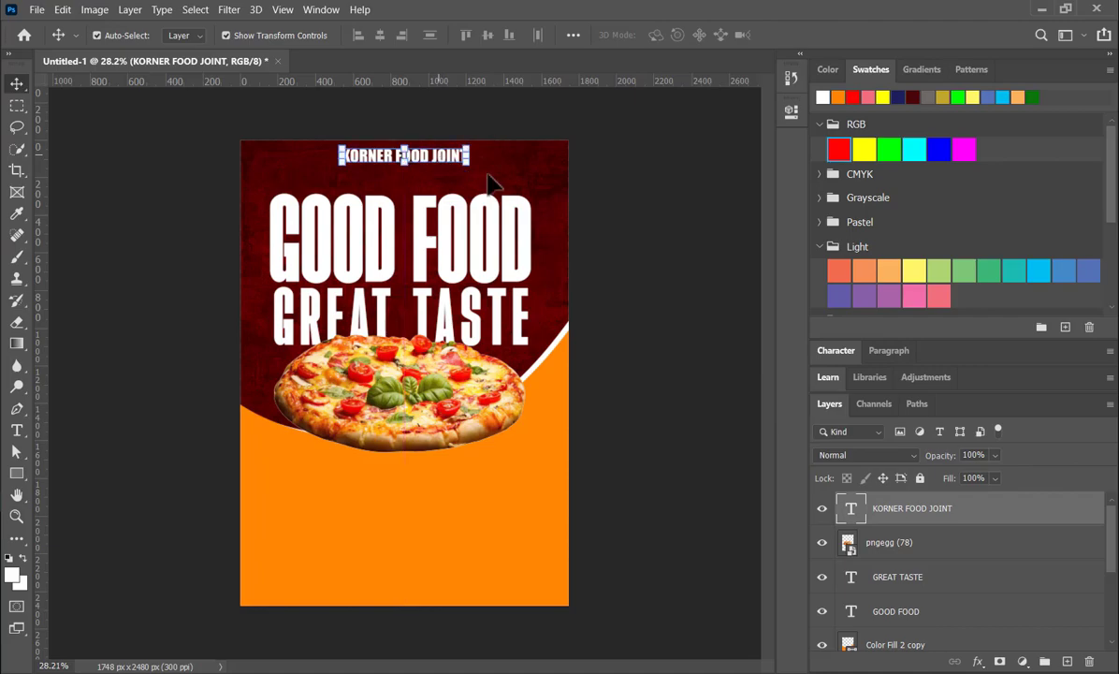
pyautogui.click(418, 171)
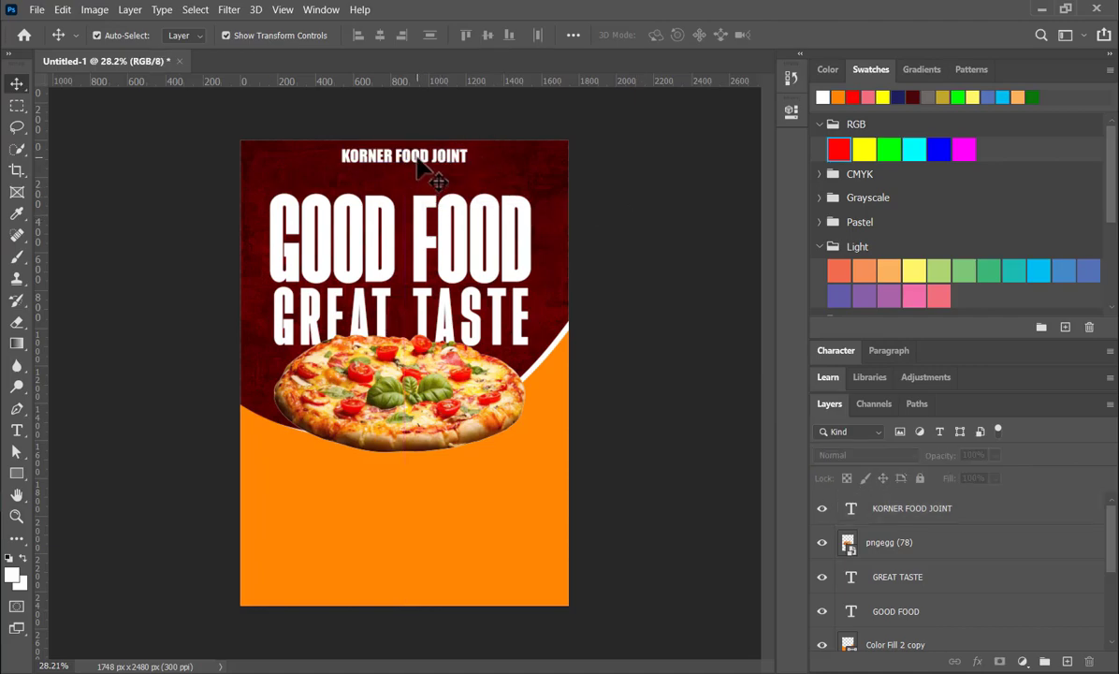
# Duplicate KORNER FOOD JOINT just below and change the copy to FAST FOODS & RESTAURANT
pyautogui.moveTo(418, 171); pyautogui.dragTo(421, 190)
pyautogui.doubleClick(422, 190)
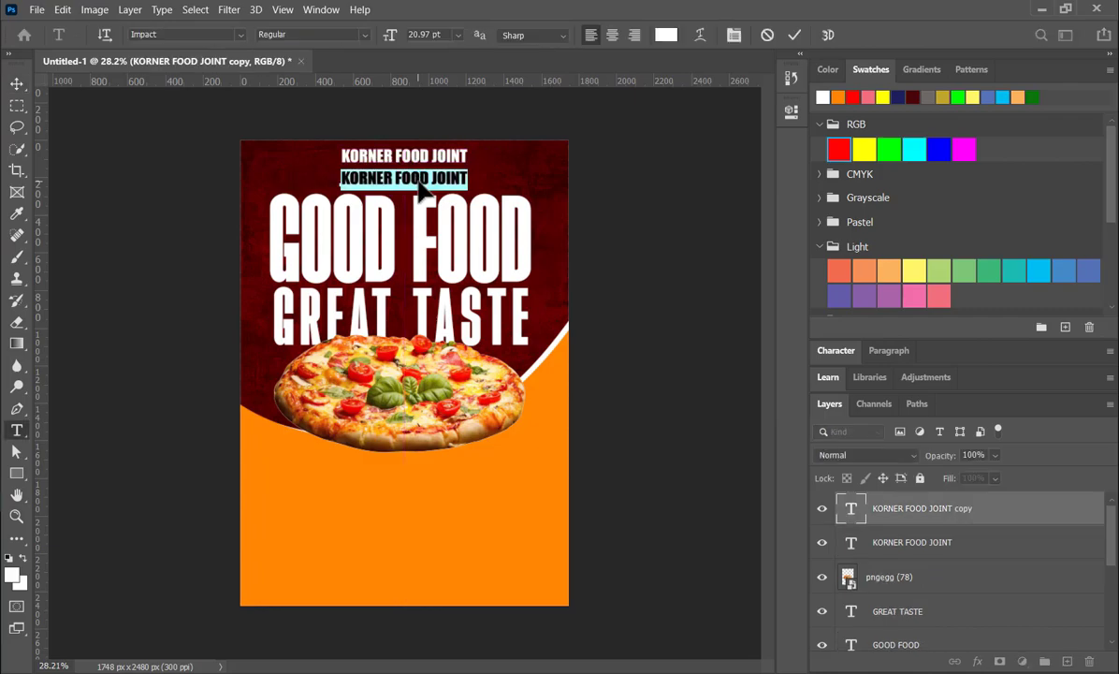
pyautogui.write('W')
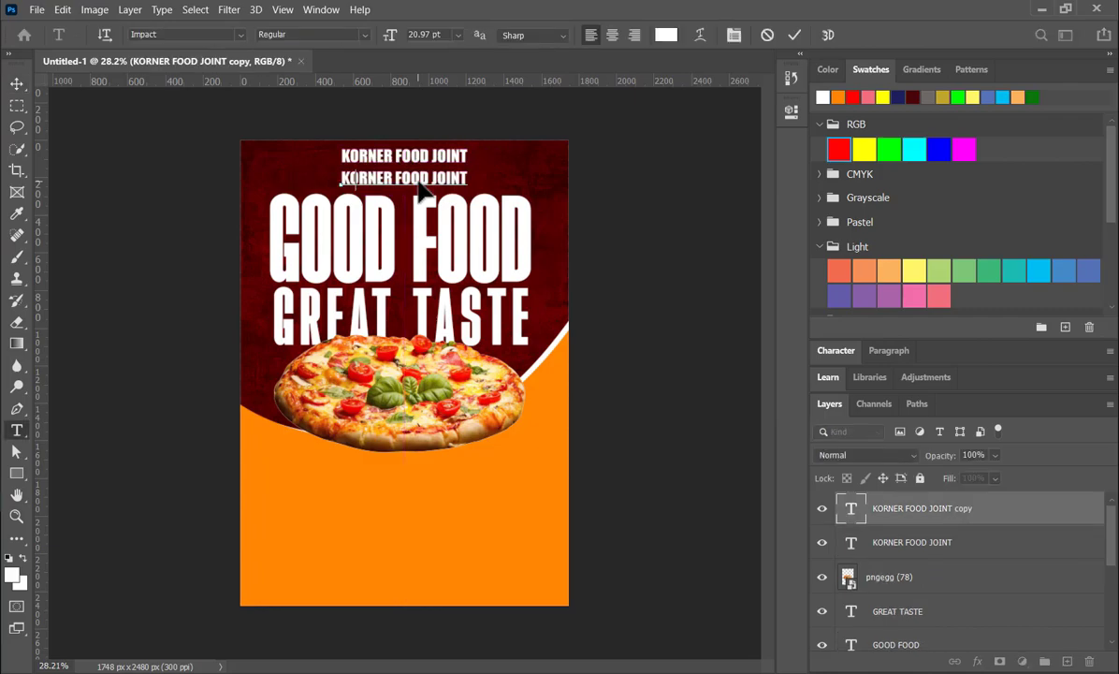
pyautogui.write('AST')
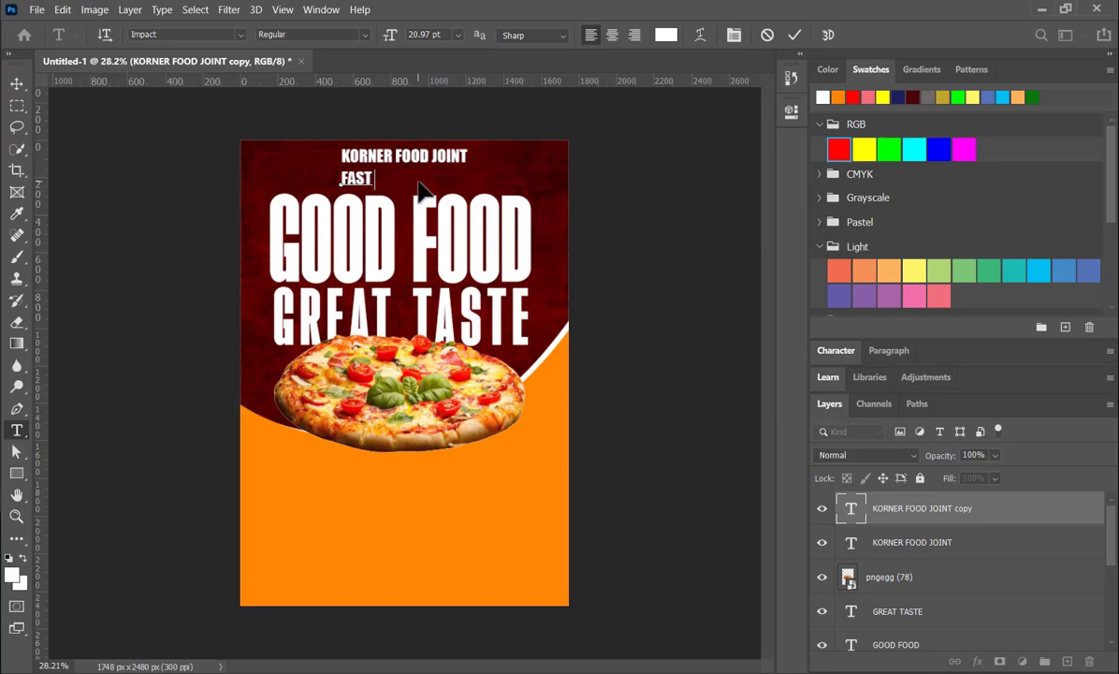
pyautogui.write(' FOODS & RESTAURANT')
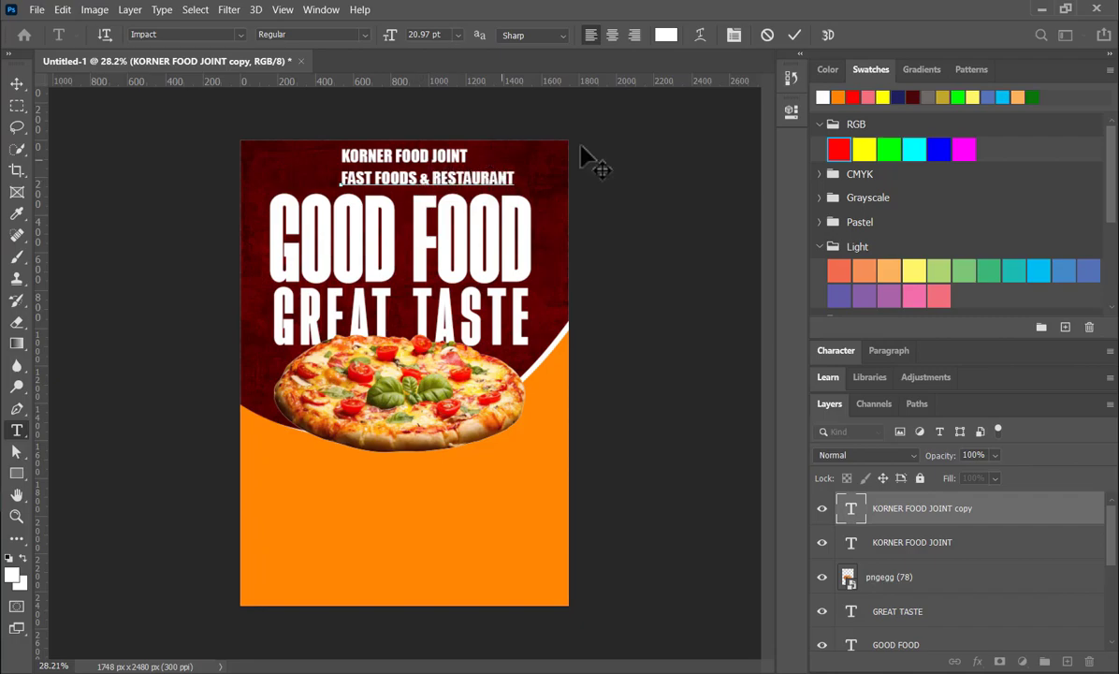
pyautogui.click(795, 35)
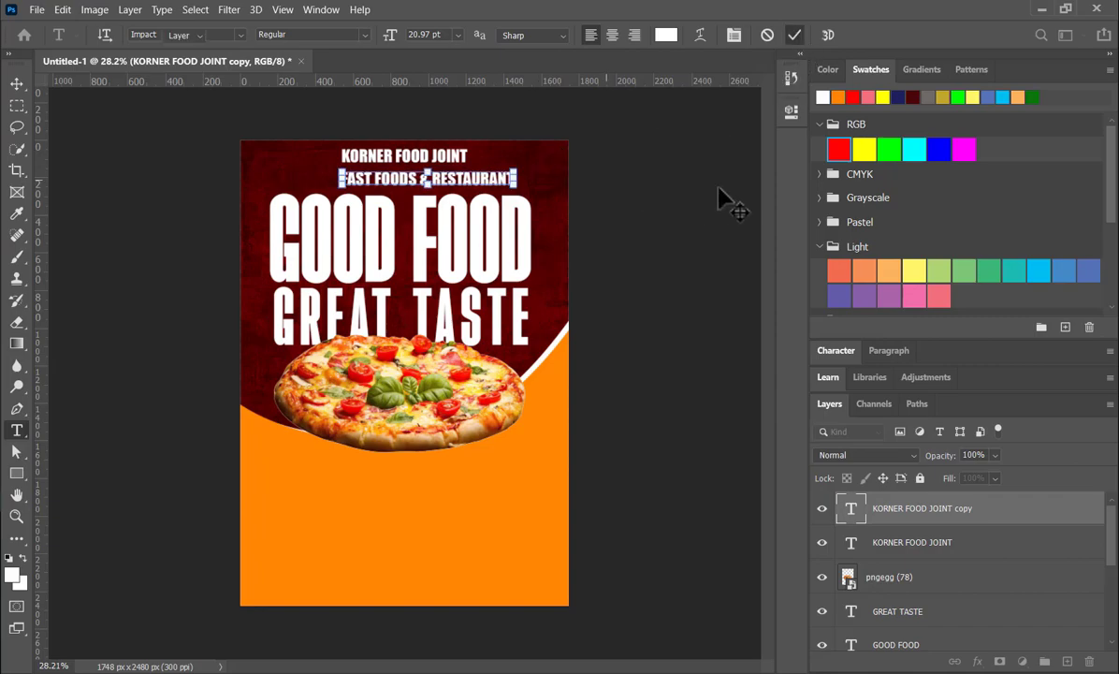
# Change FAST FOODS & RESTAURANT to the Bahnschrift font in Light style
pyautogui.press('v')
pyautogui.click(793, 113)
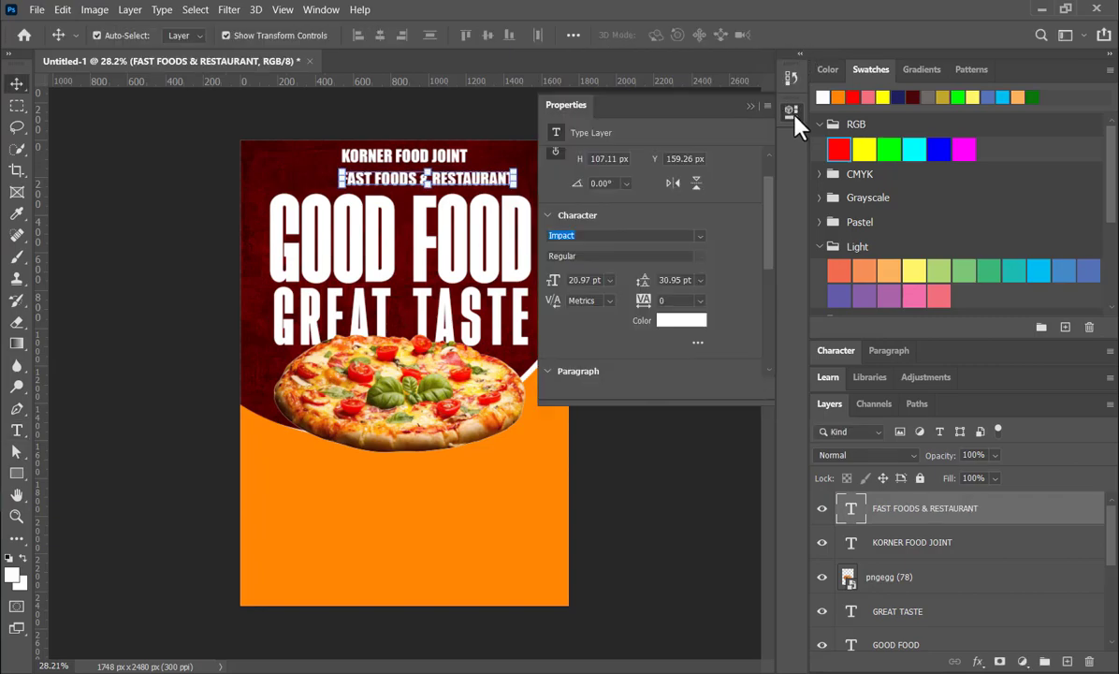
pyautogui.click(701, 235)
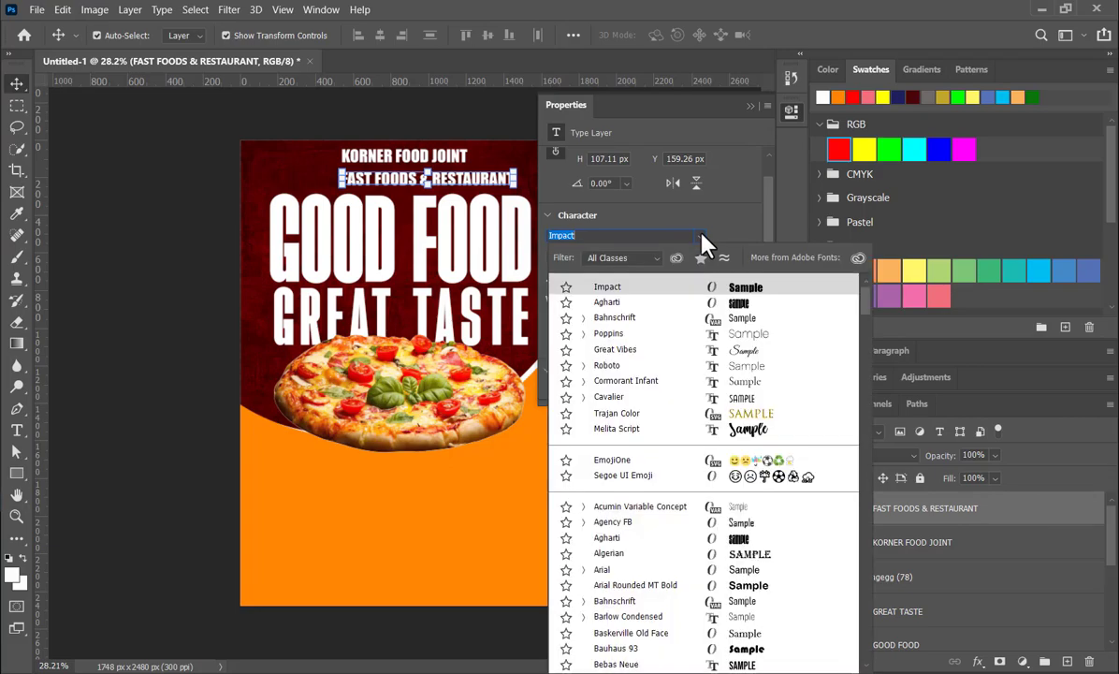
pyautogui.press('Down')
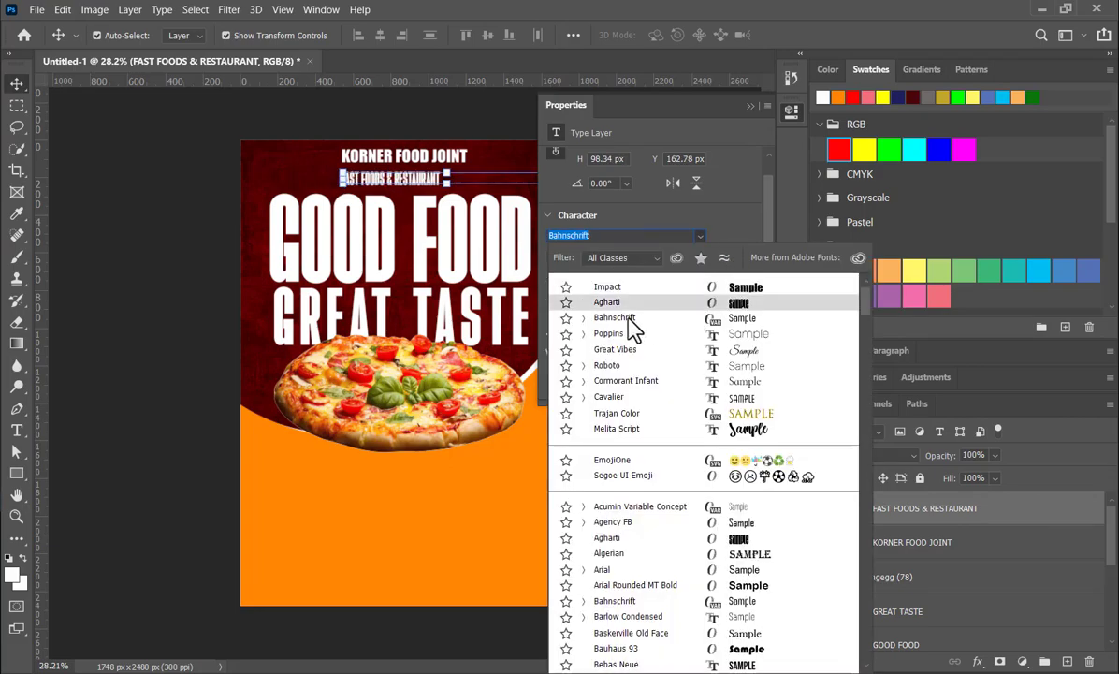
pyautogui.press('Down')
pyautogui.click(630, 326)
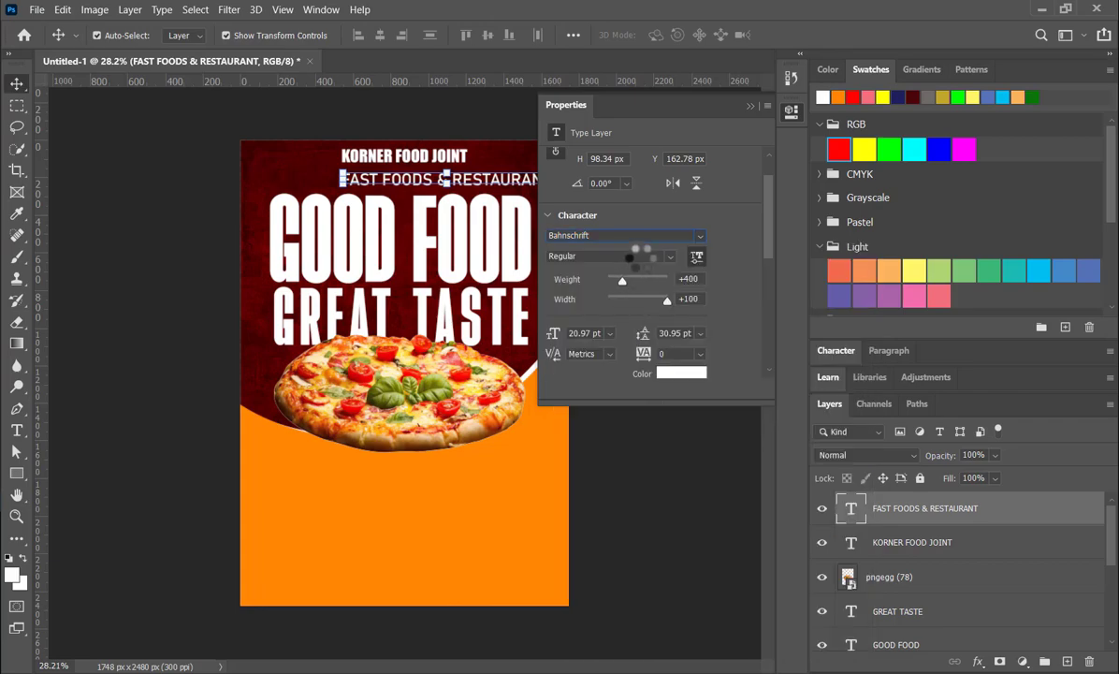
pyautogui.click(668, 258)
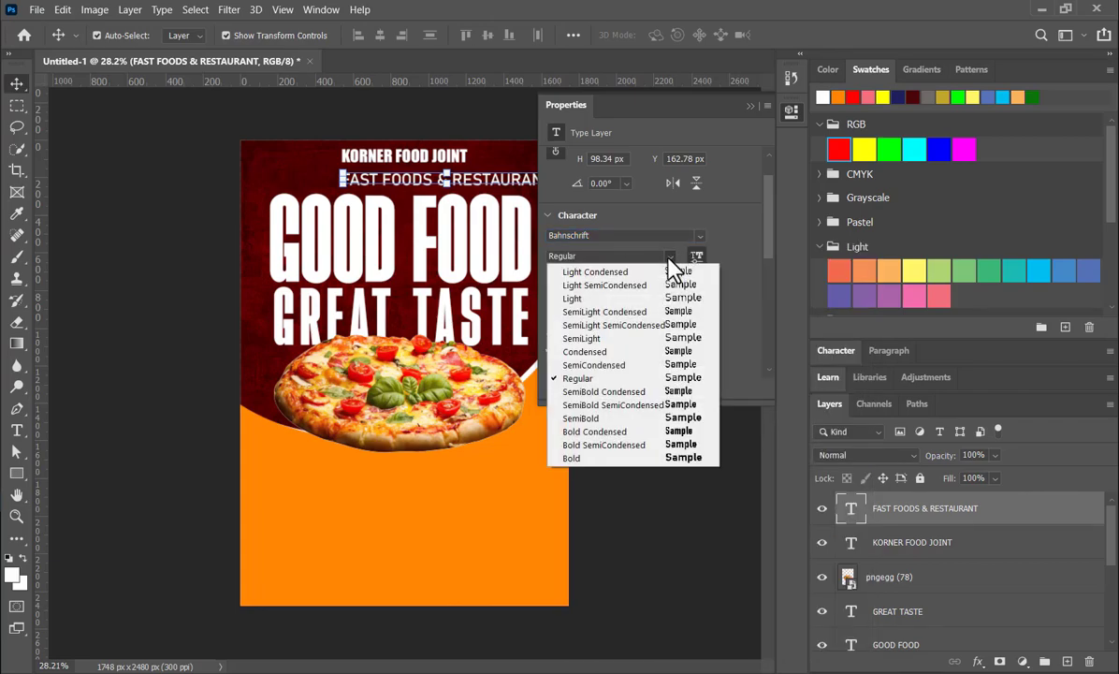
pyautogui.click(585, 298)
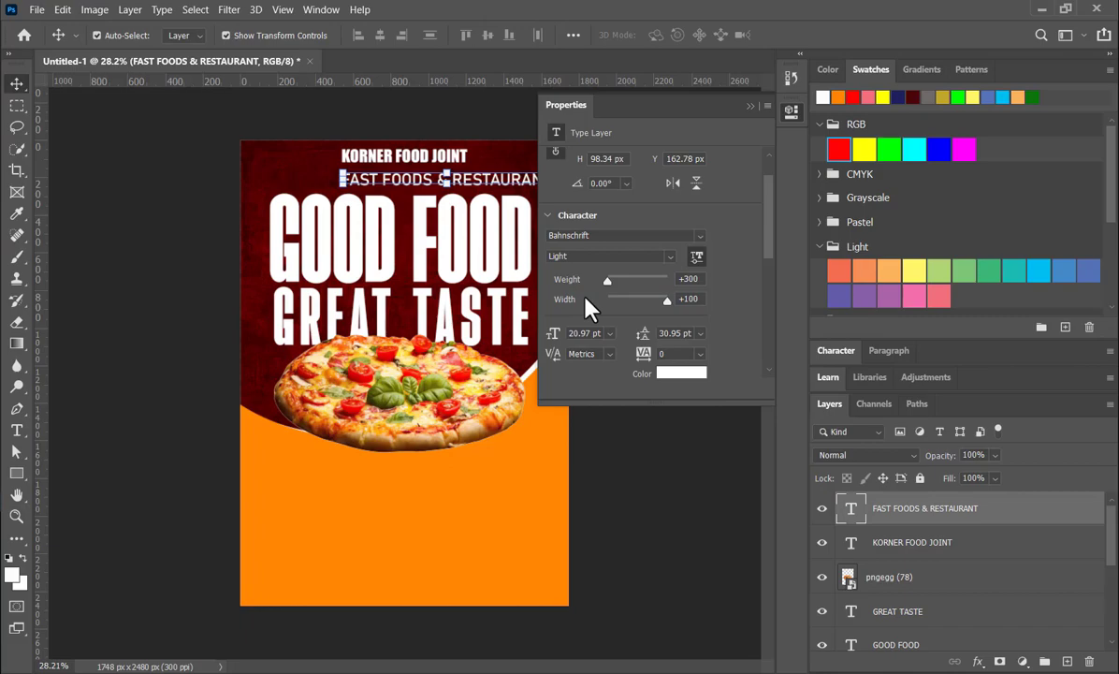
pyautogui.click(668, 257)
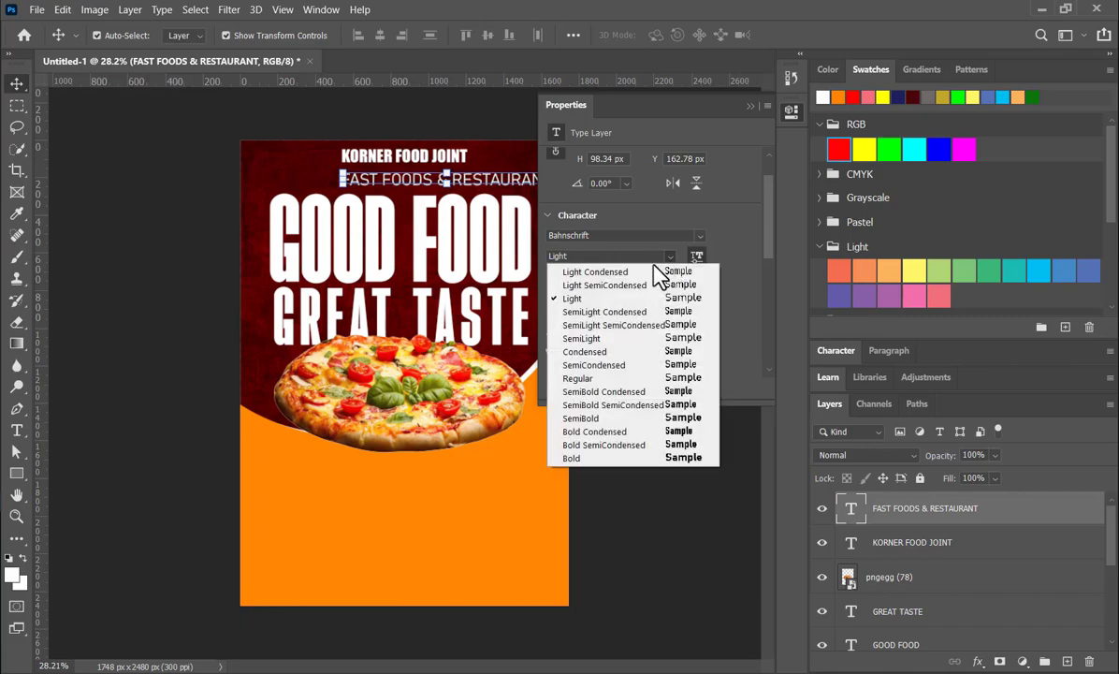
pyautogui.click(614, 298)
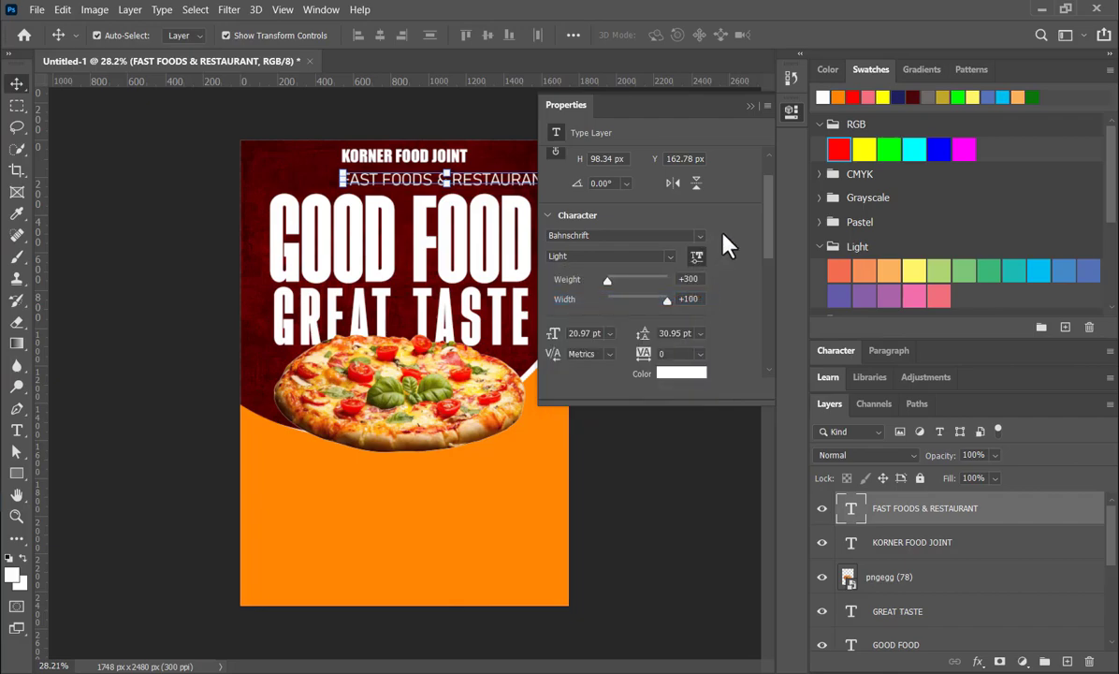
pyautogui.click(749, 106)
pyautogui.click(685, 231)
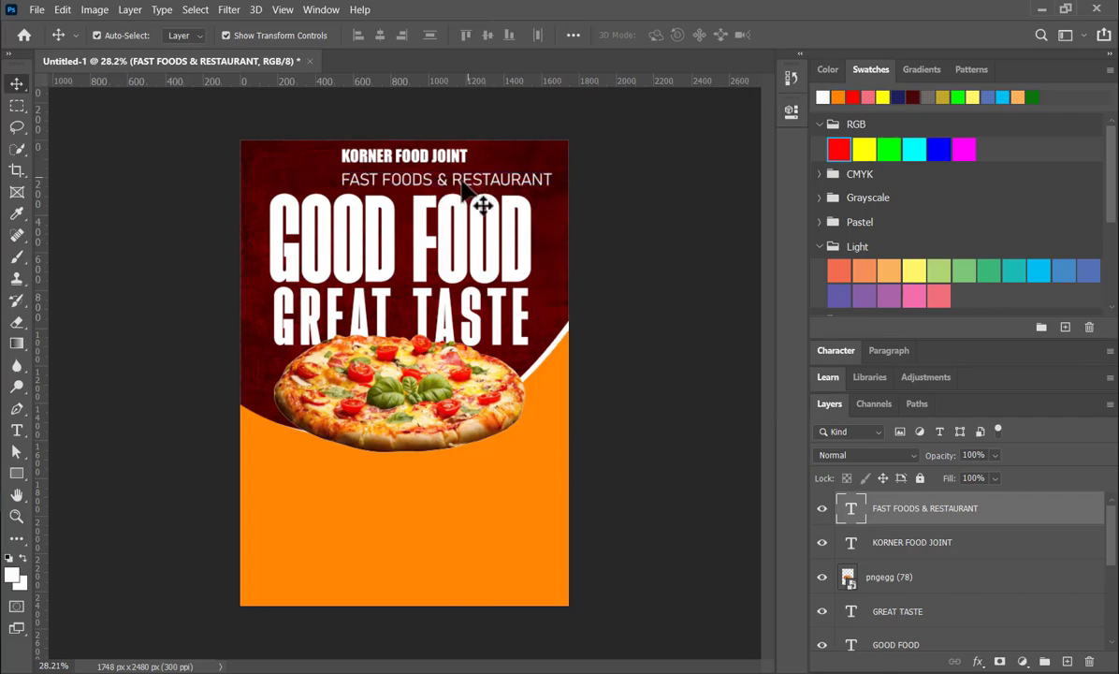
# Centre the subtitle, nudge it up slightly and fill it with orange
pyautogui.moveTo(459, 186); pyautogui.dragTo(418, 186)
pyautogui.click(654, 287)
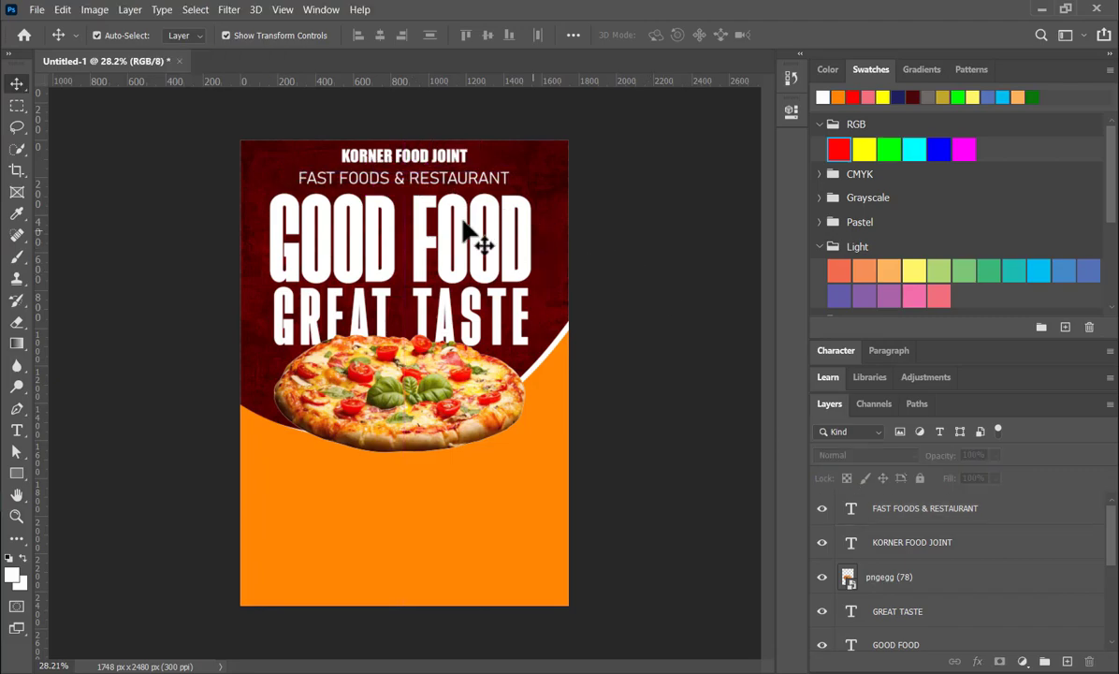
pyautogui.click(420, 185)
pyautogui.press('Up')
pyautogui.press('Up')
pyautogui.press('Up')
pyautogui.press('Up')
pyautogui.press('Up')
pyautogui.press('Up')
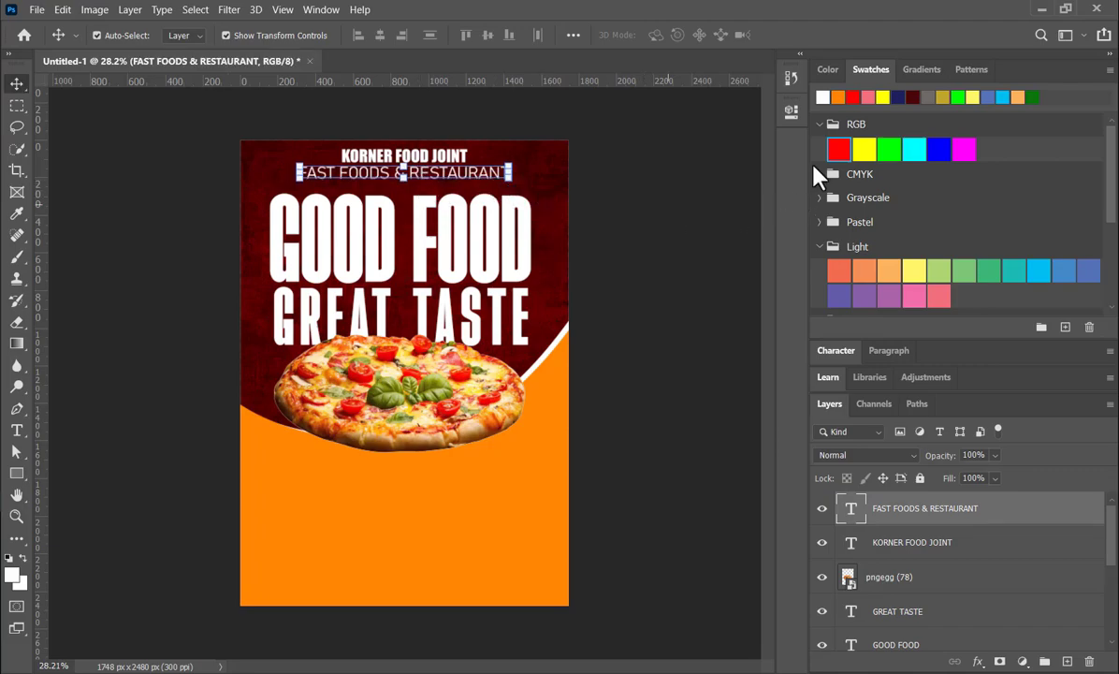
pyautogui.click(840, 96)
pyautogui.hotkey('alt', 'BackSpace')
pyautogui.click(654, 290)
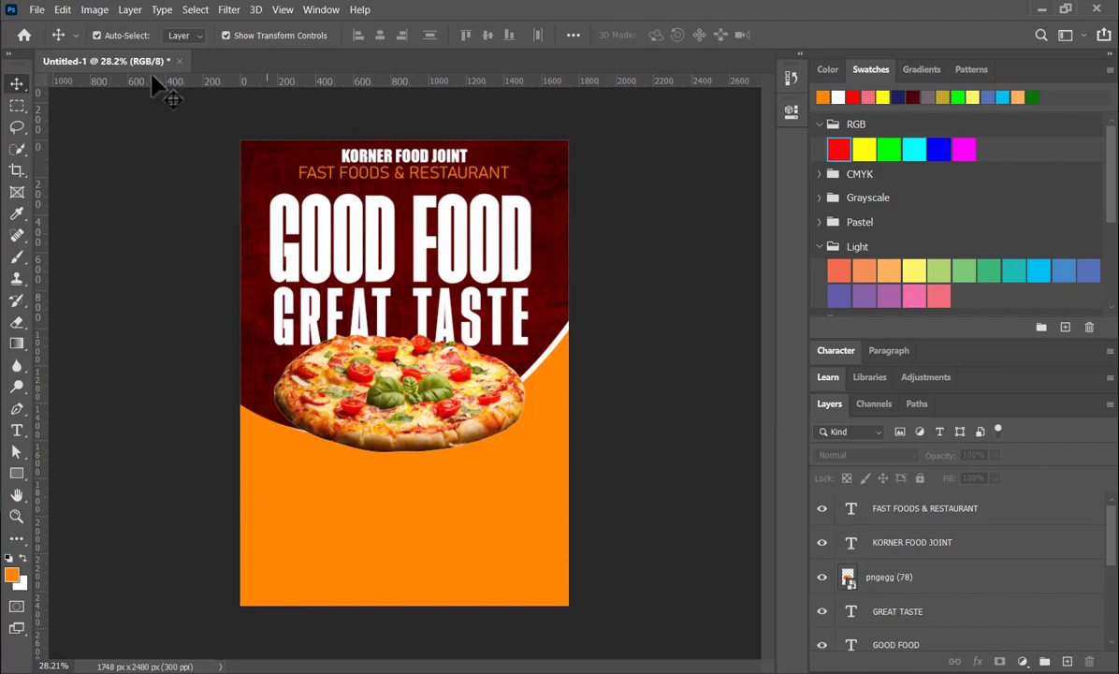
# Place pngegg (81) embedded, stack it below the pizza and move it up behind the headline
pyautogui.click(36, 8)
pyautogui.click(105, 329)
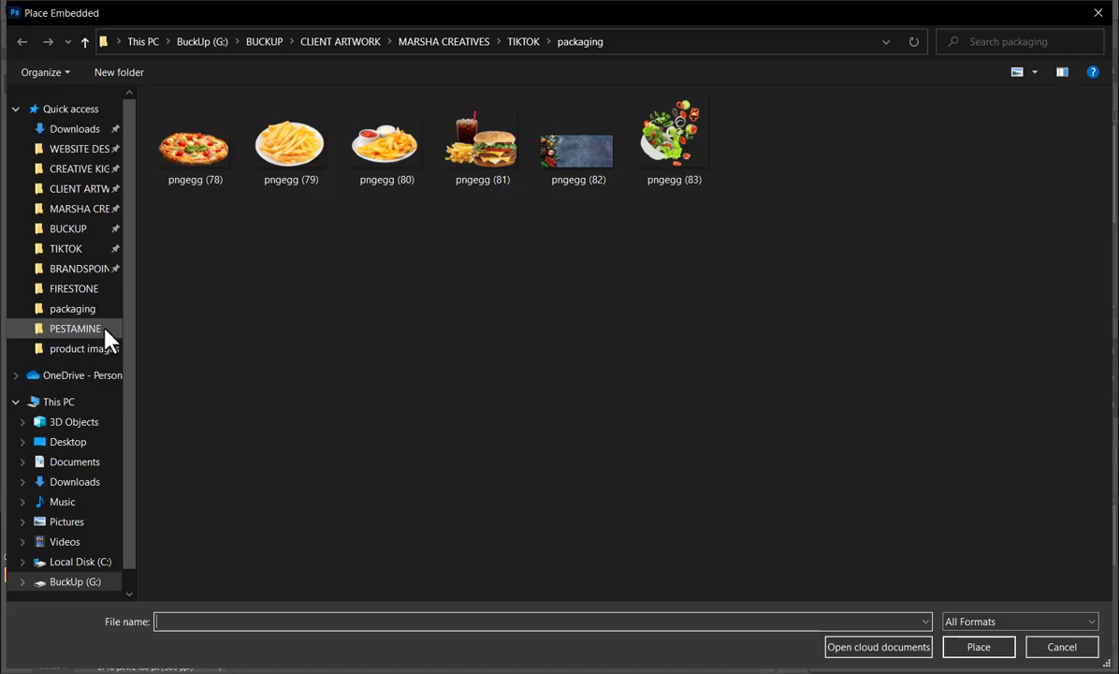
pyautogui.doubleClick(475, 170)
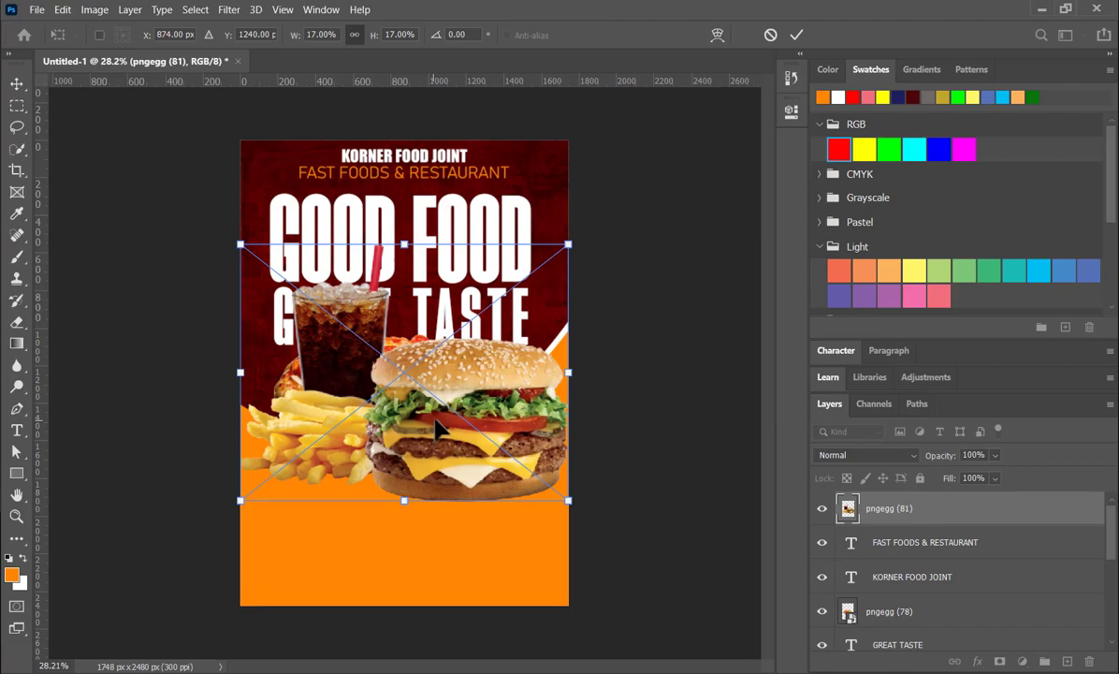
pyautogui.press('Return')
pyautogui.moveTo(959, 662); pyautogui.dragTo(958, 539)
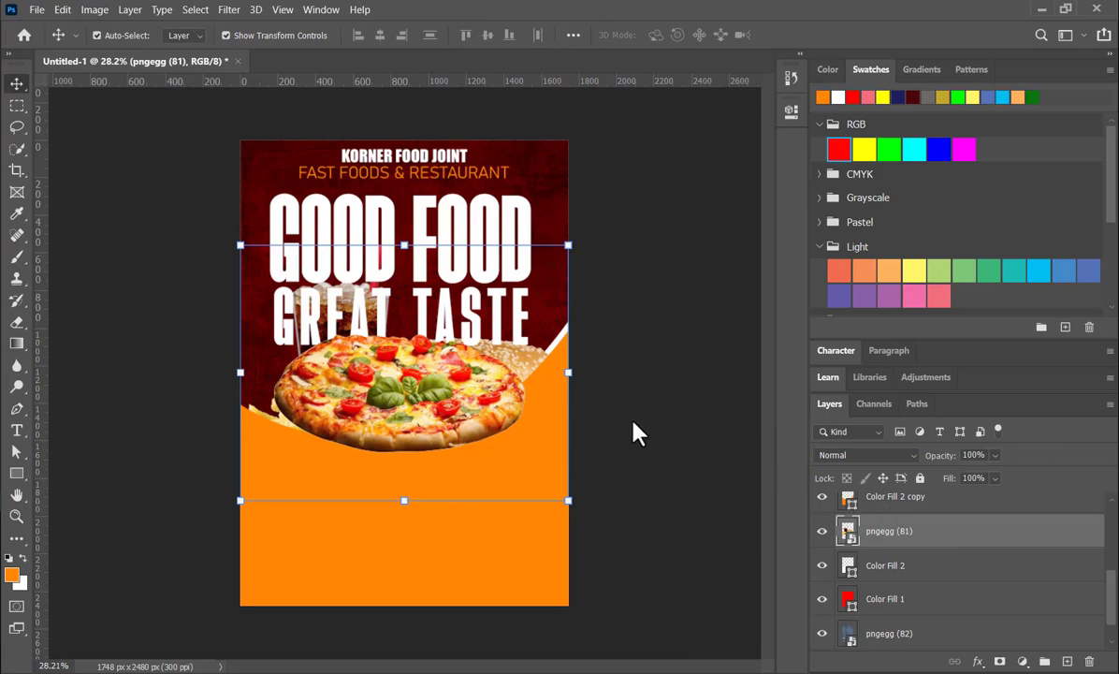
pyautogui.press('Up')
pyautogui.press('Up')
pyautogui.press('Up')
pyautogui.press('Up')
pyautogui.press('Up')
pyautogui.press('Up')
pyautogui.press('Up')
pyautogui.press('Up')
pyautogui.press('Up')
pyautogui.press('Up')
pyautogui.press('Up')
pyautogui.press('Up')
pyautogui.press('Up')
pyautogui.press('Up')
pyautogui.press('Up')
pyautogui.press('Up')
pyautogui.press('Up')
pyautogui.press('Up')
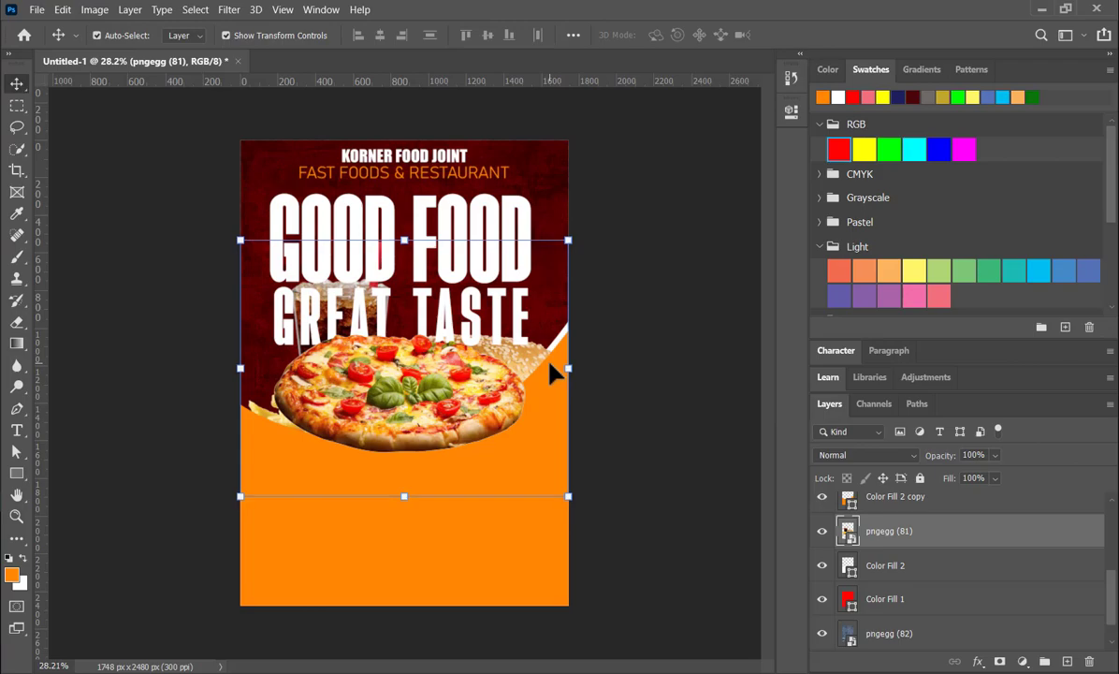
pyautogui.moveTo(482, 334); pyautogui.dragTo(504, 306)
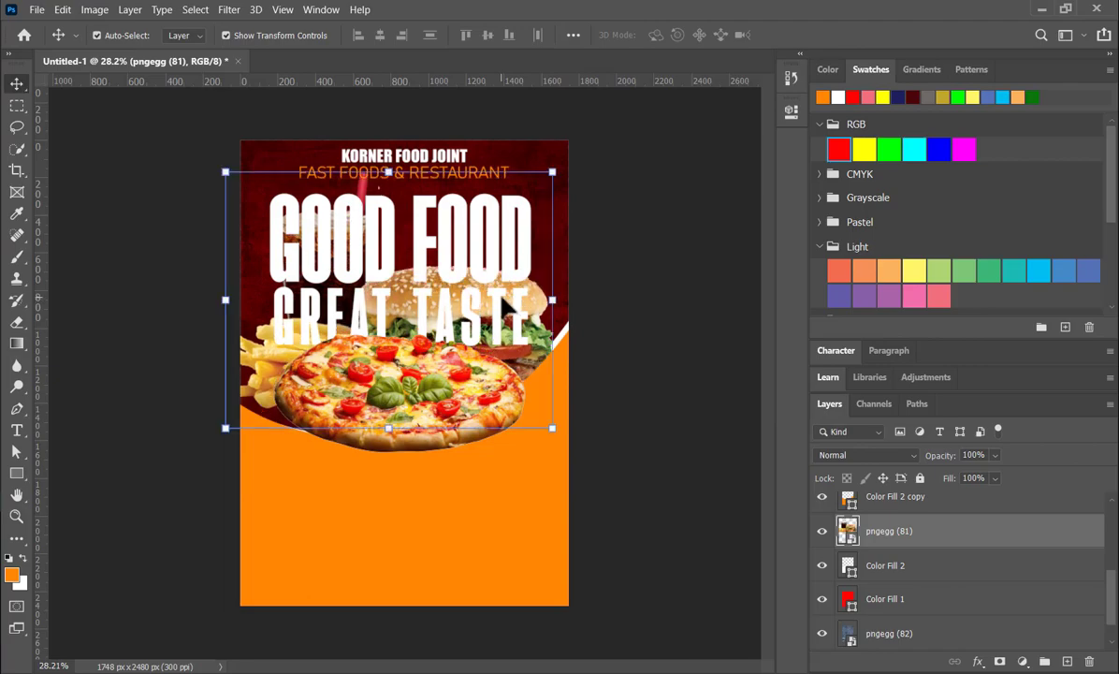
# Blend the burger photo in Pin Light mode and move GREAT TASTE above the pizza layer
pyautogui.click(667, 300)
pyautogui.click(536, 305)
pyautogui.click(910, 455)
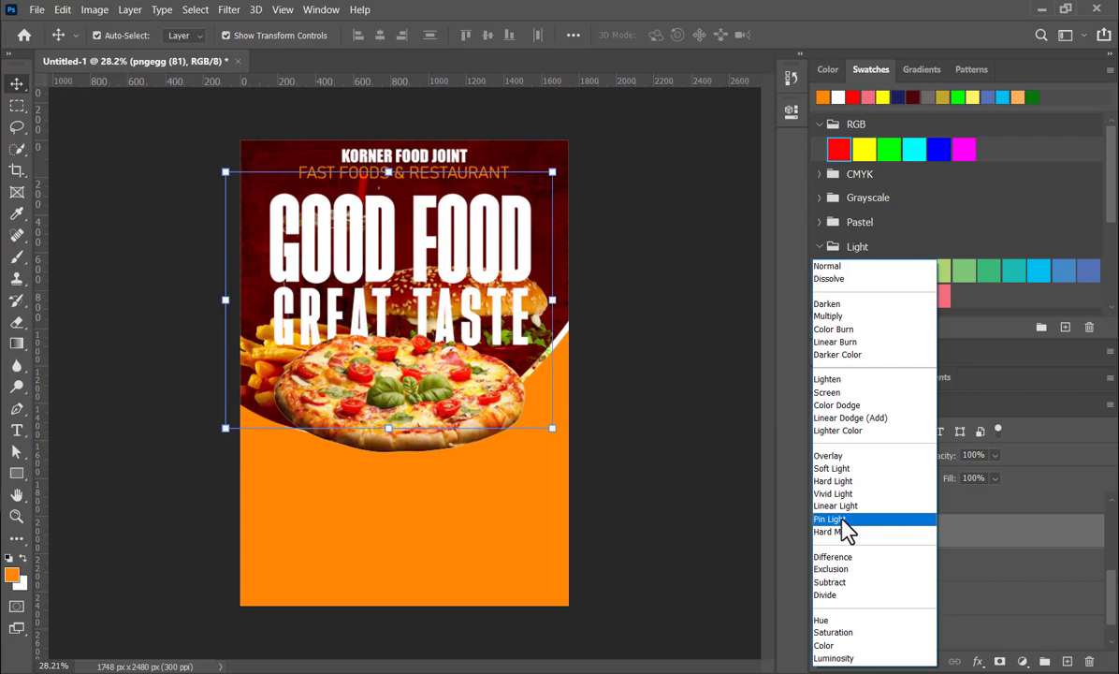
pyautogui.click(845, 521)
pyautogui.click(722, 497)
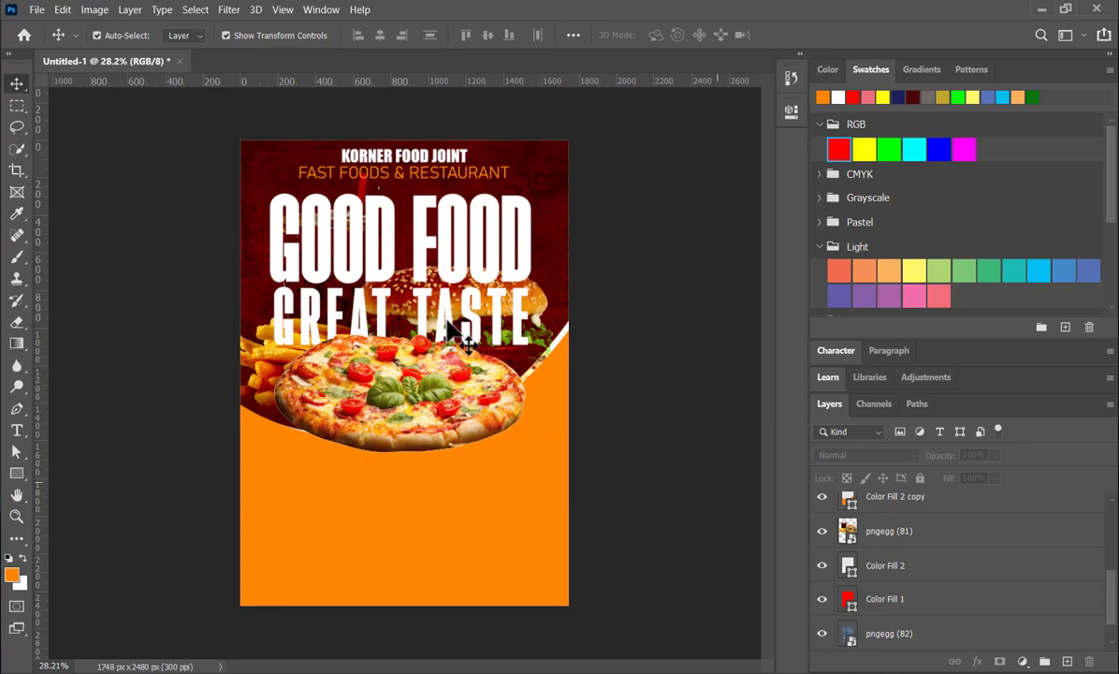
pyautogui.click(421, 304)
pyautogui.moveTo(977, 520); pyautogui.dragTo(944, 556)
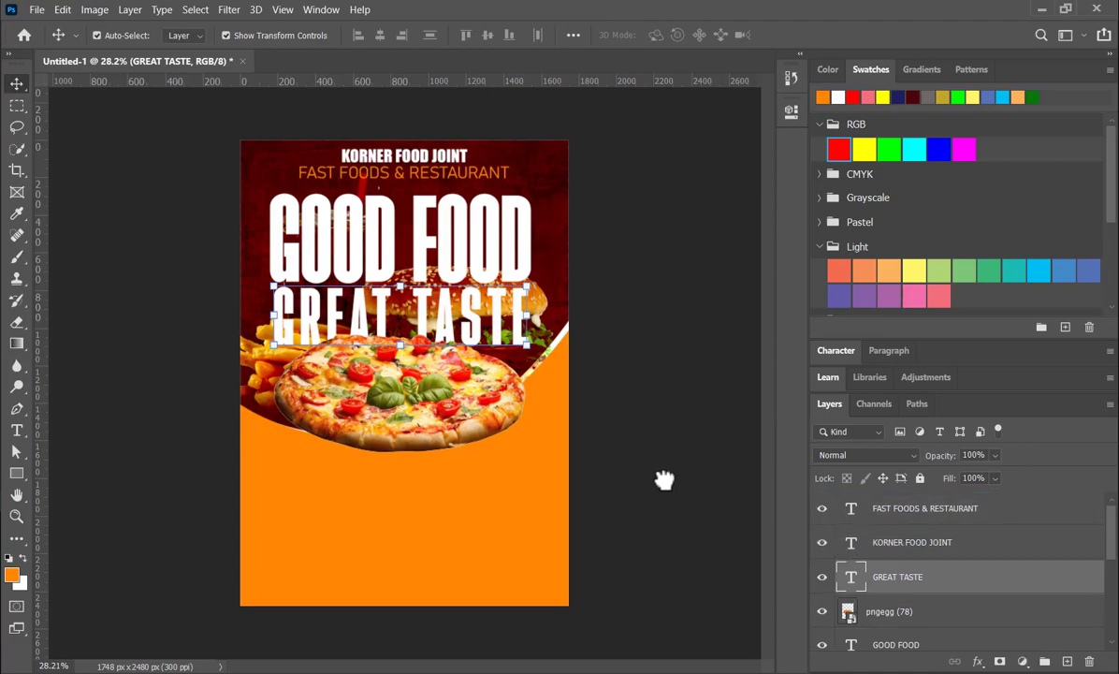
# Add a Drop Shadow layer style to GREAT TASTE
pyautogui.click(430, 348)
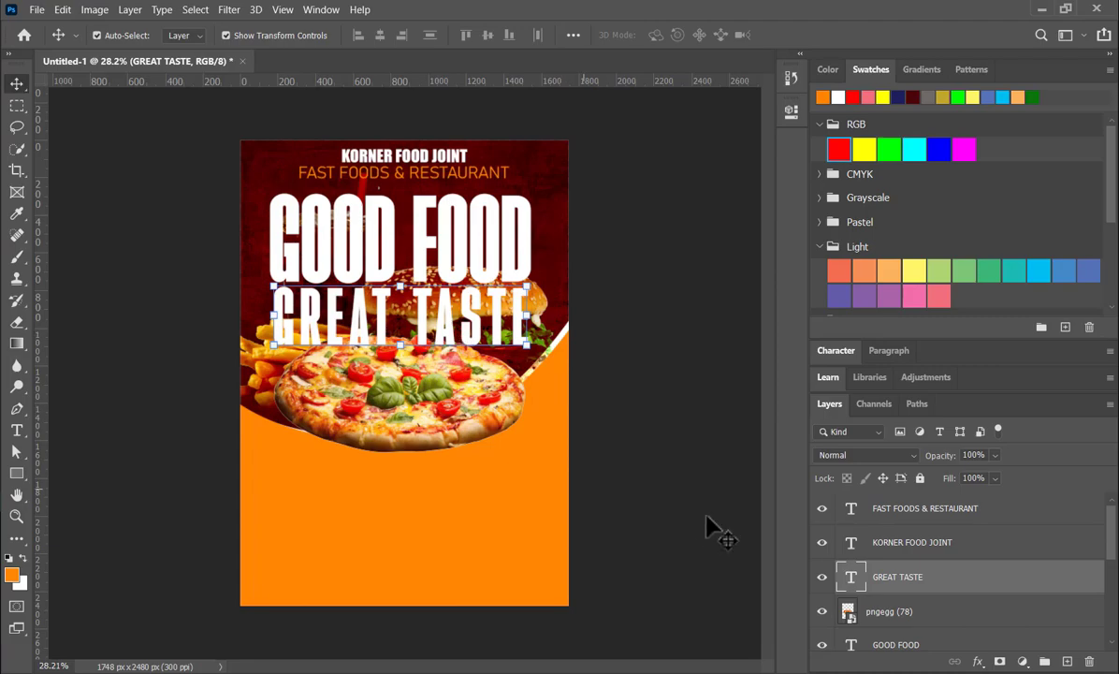
pyautogui.click(977, 660)
pyautogui.click(985, 653)
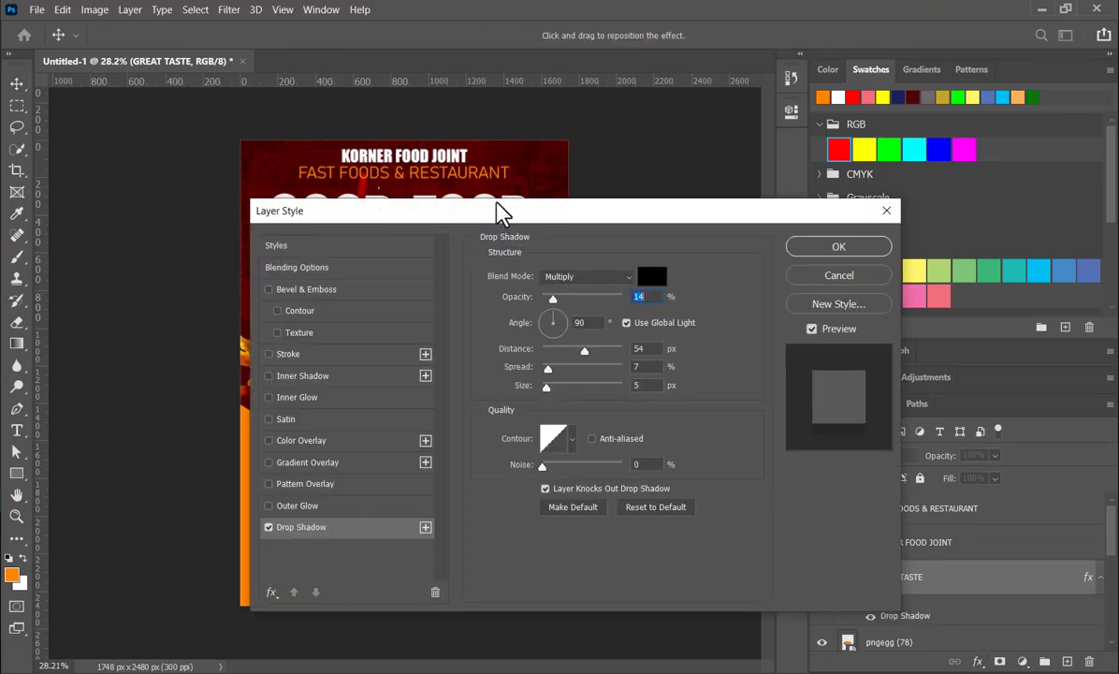
pyautogui.moveTo(497, 203); pyautogui.dragTo(906, 191)
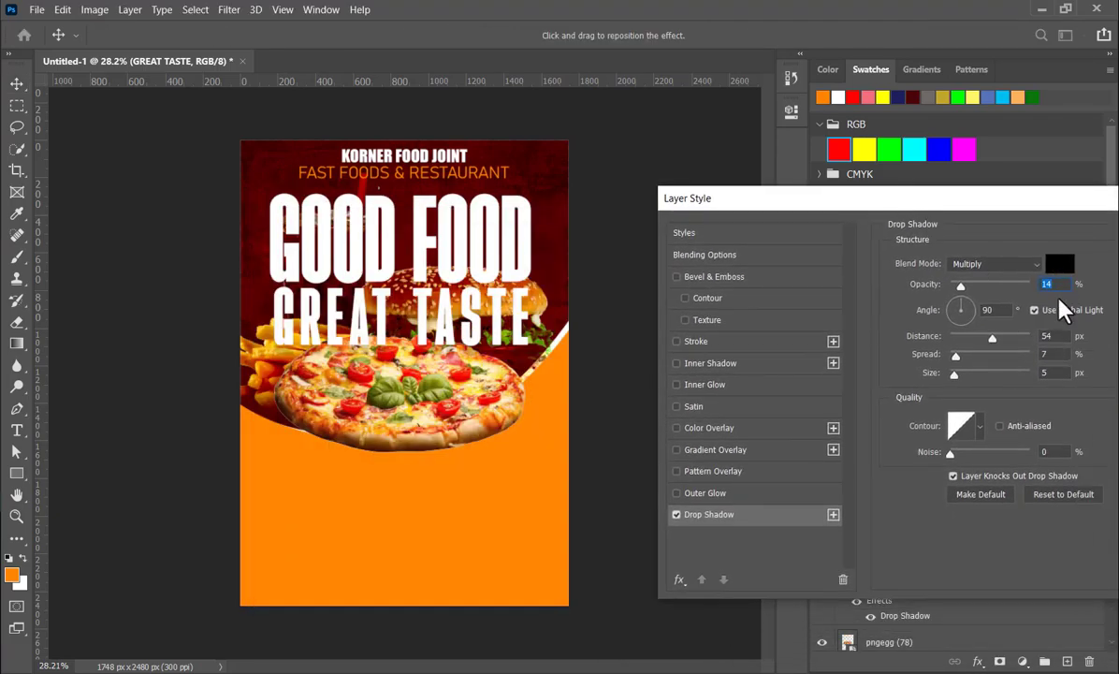
pyautogui.moveTo(931, 198); pyautogui.dragTo(774, 187)
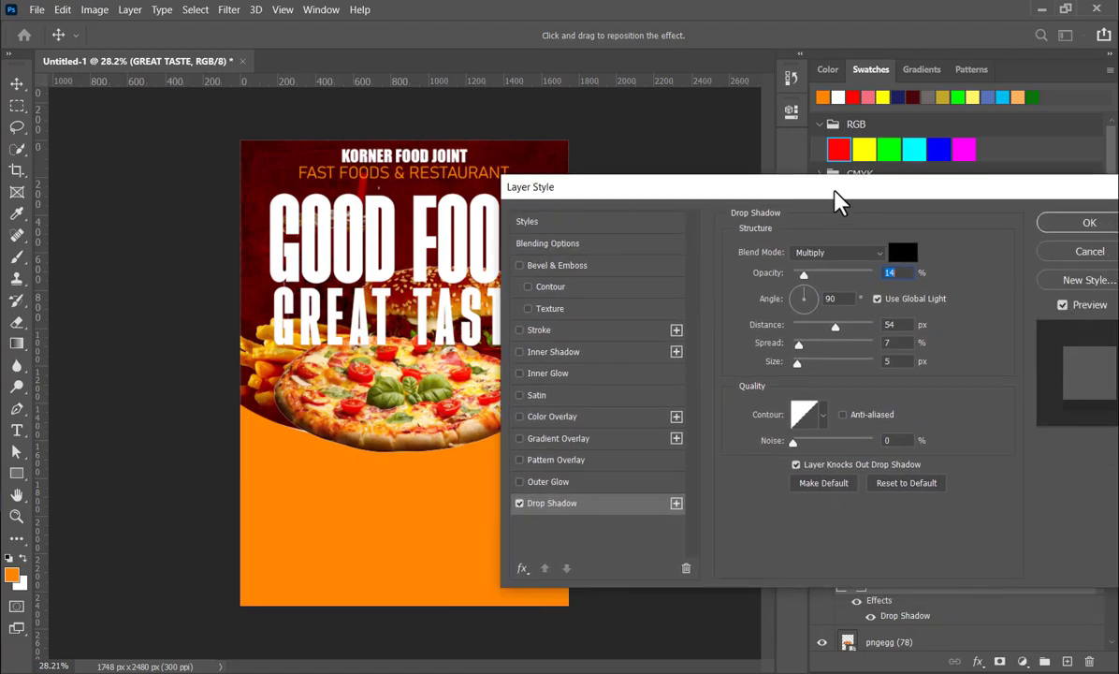
pyautogui.moveTo(841, 207); pyautogui.dragTo(944, 194)
# Set the shadow to 61% opacity, 0 px distance, 35% spread and 27 px size, and apply
pyautogui.moveTo(911, 273); pyautogui.dragTo(980, 273)
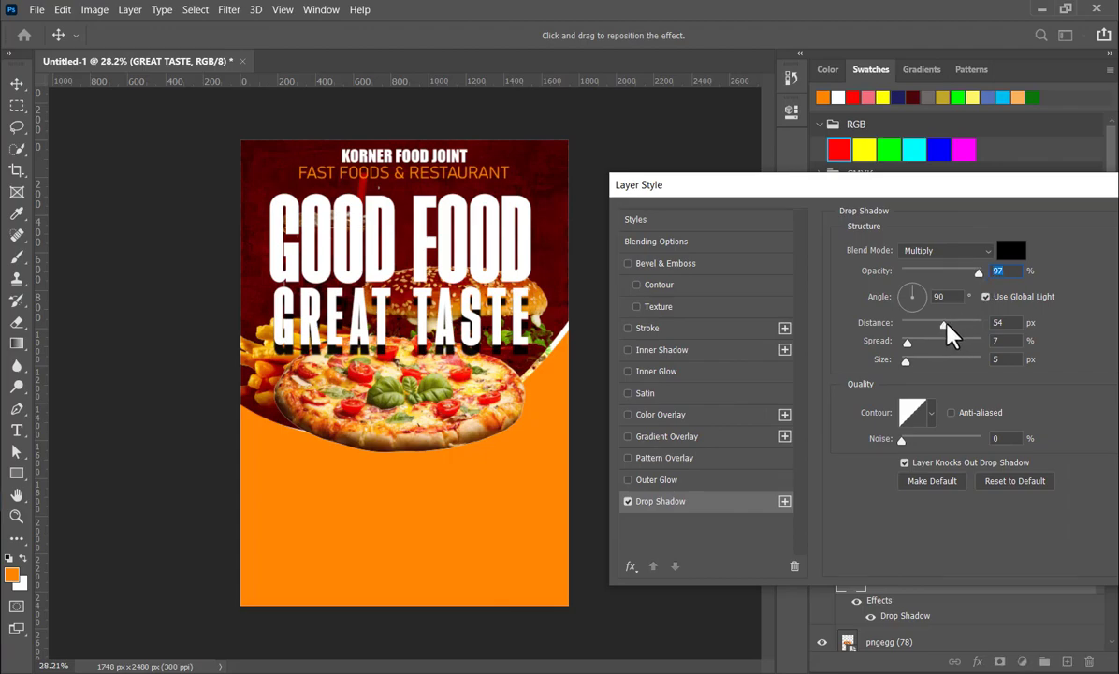
pyautogui.moveTo(947, 332); pyautogui.dragTo(828, 311)
pyautogui.moveTo(915, 340)
pyautogui.mouseDown()
pyautogui.moveTo(936, 351)
pyautogui.moveTo(880, 354)
pyautogui.moveTo(940, 341)
pyautogui.moveTo(914, 359)
pyautogui.mouseUp()
pyautogui.moveTo(969, 270); pyautogui.dragTo(951, 271)
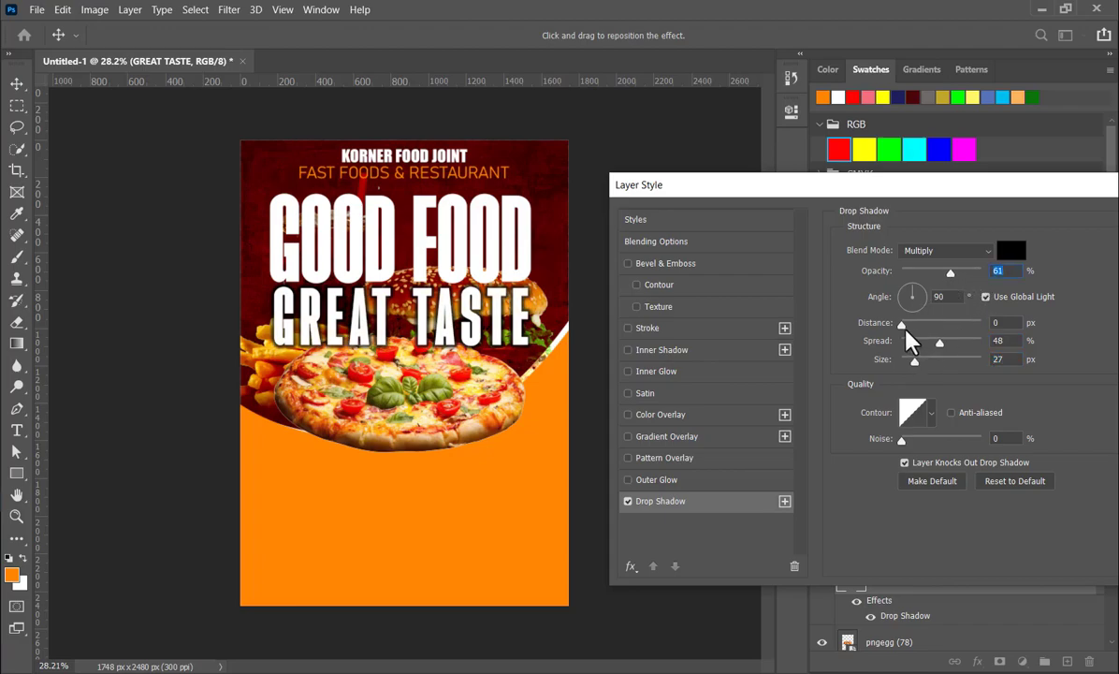
pyautogui.moveTo(941, 342)
pyautogui.mouseDown()
pyautogui.moveTo(919, 343)
pyautogui.moveTo(930, 343)
pyautogui.mouseUp()
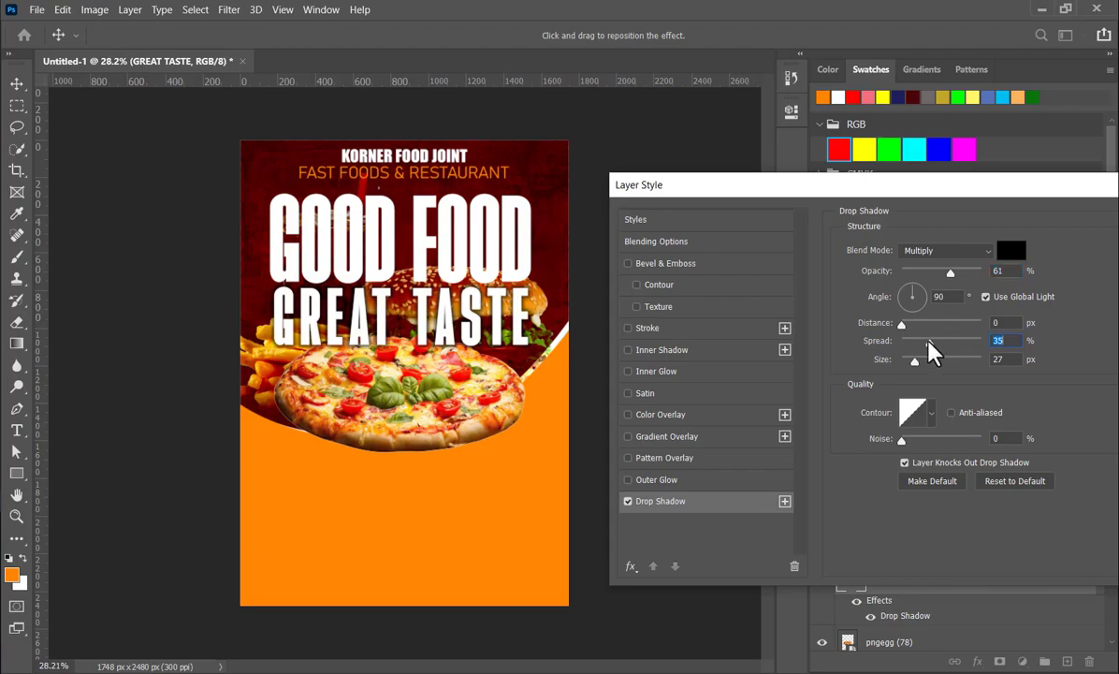
pyautogui.moveTo(868, 193); pyautogui.dragTo(733, 213)
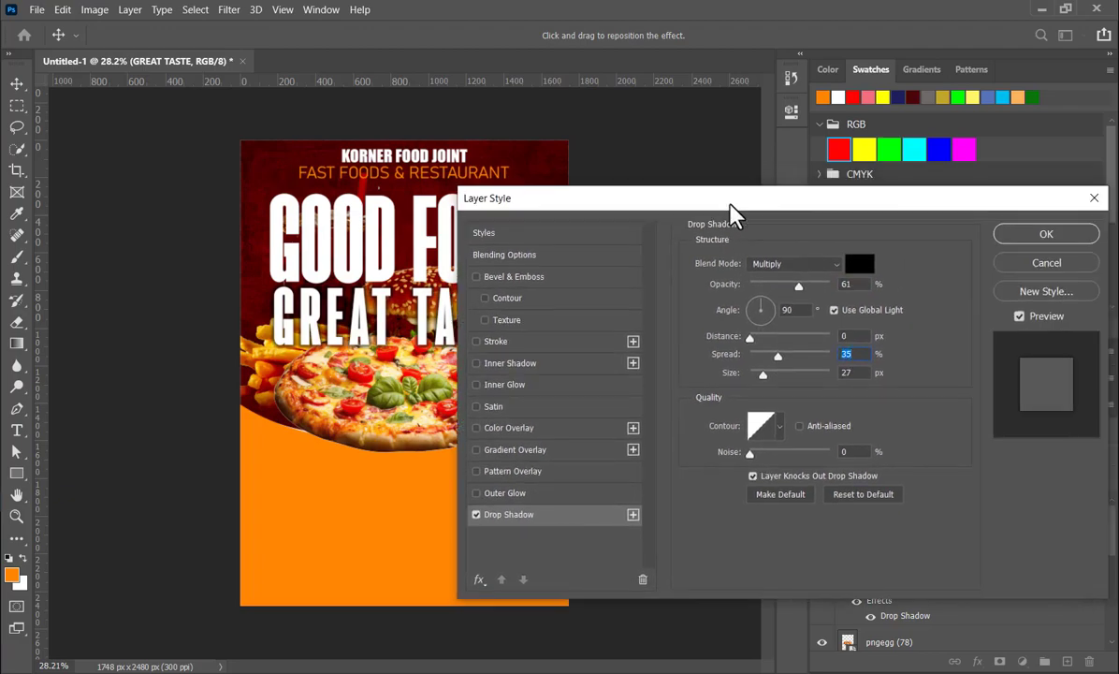
pyautogui.click(1046, 233)
pyautogui.click(694, 421)
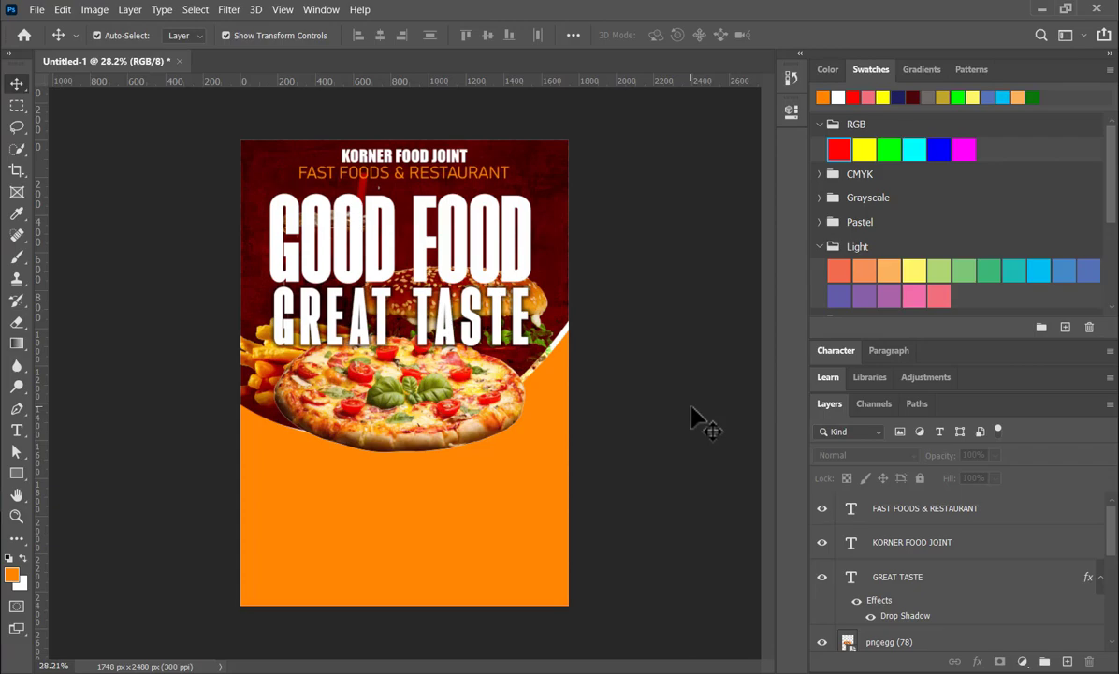
# Draw a wide rectangle in the lower orange area filled with dark red 5a0000 sampled from the top
pyautogui.click(14, 474)
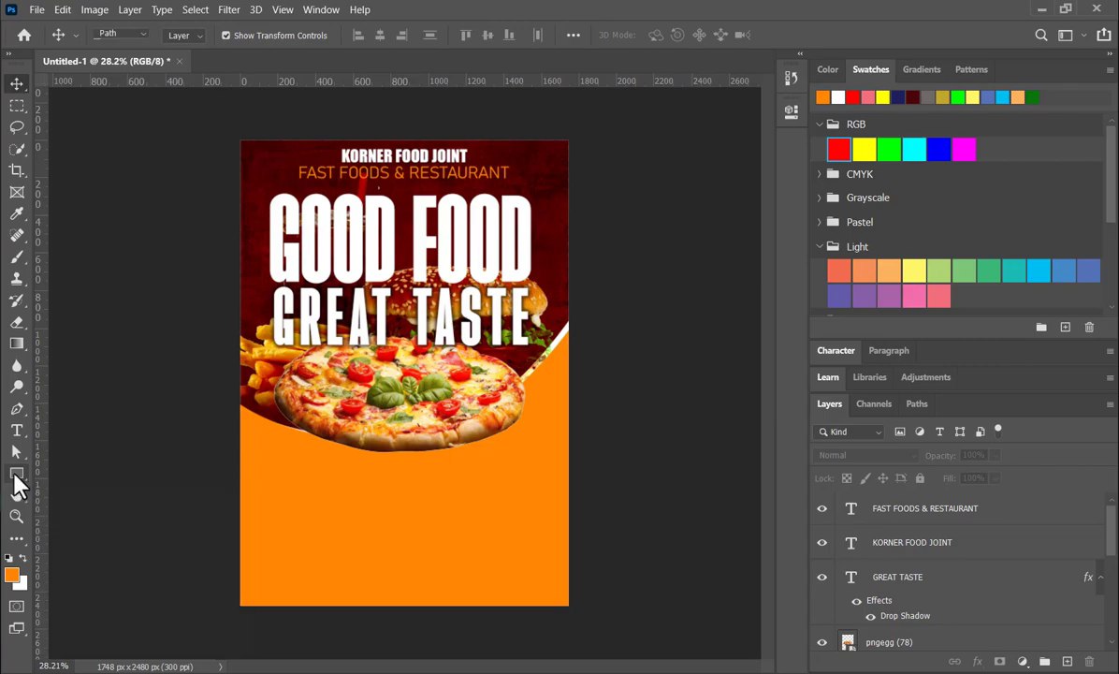
pyautogui.moveTo(265, 481); pyautogui.dragTo(537, 533)
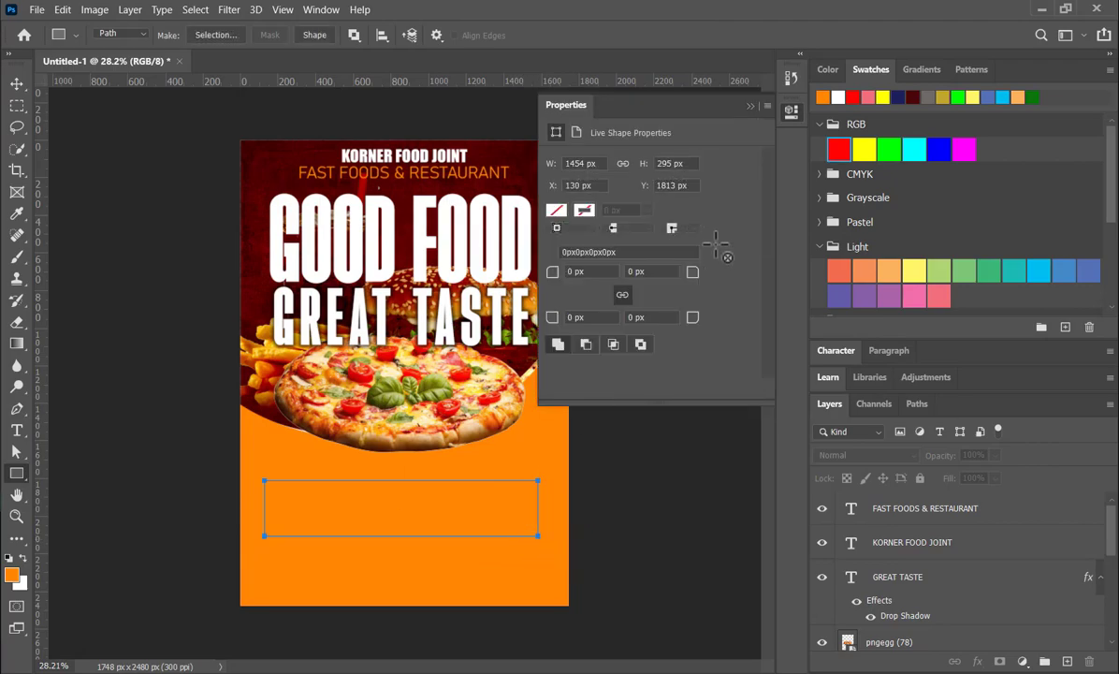
pyautogui.click(1023, 661)
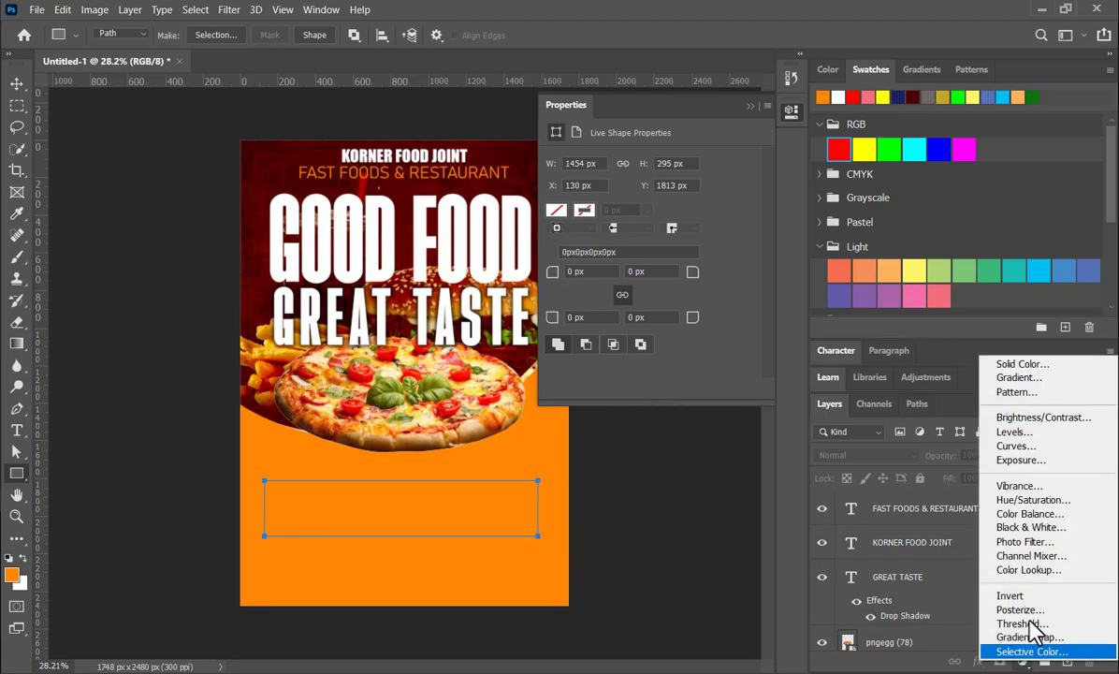
pyautogui.click(1022, 364)
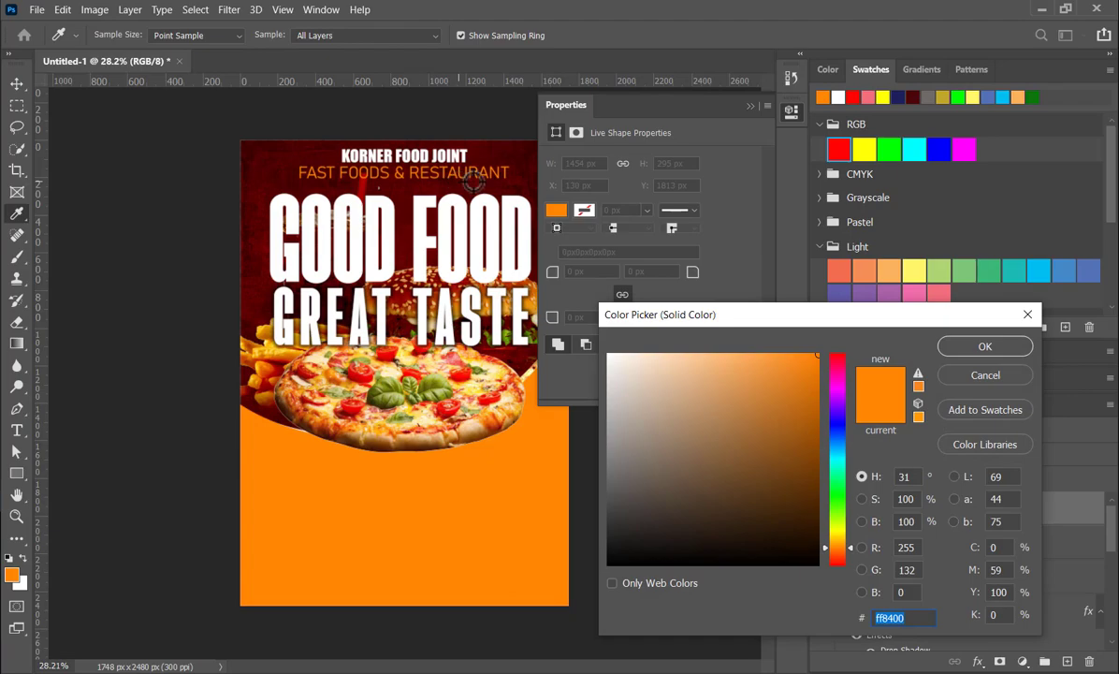
pyautogui.click(267, 177)
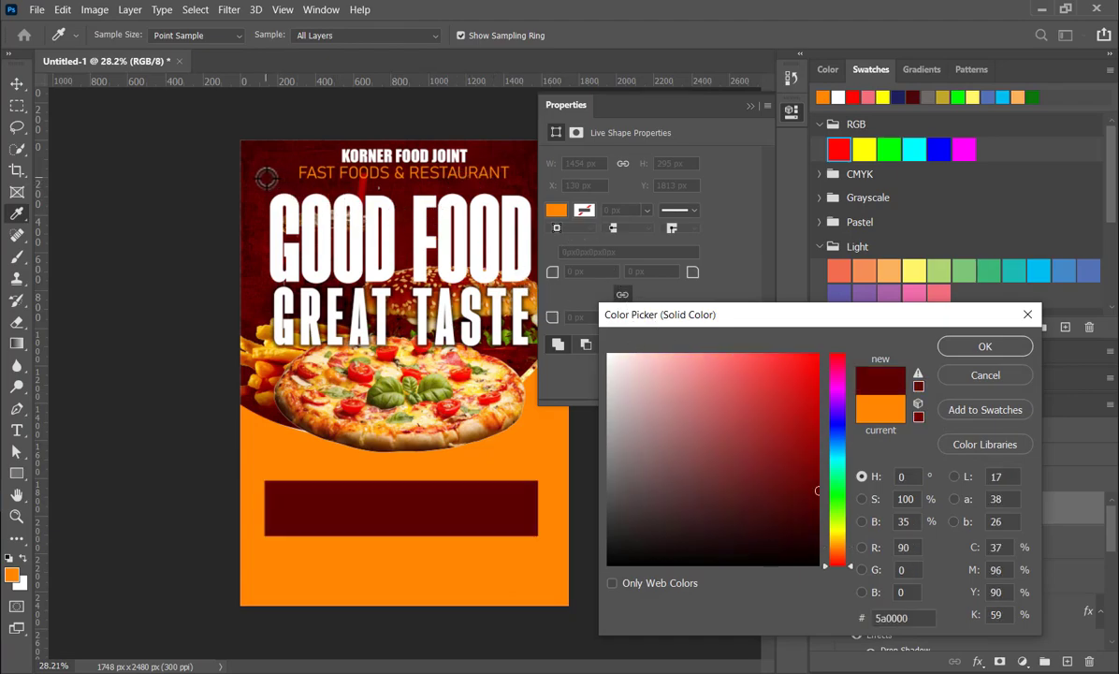
pyautogui.click(990, 353)
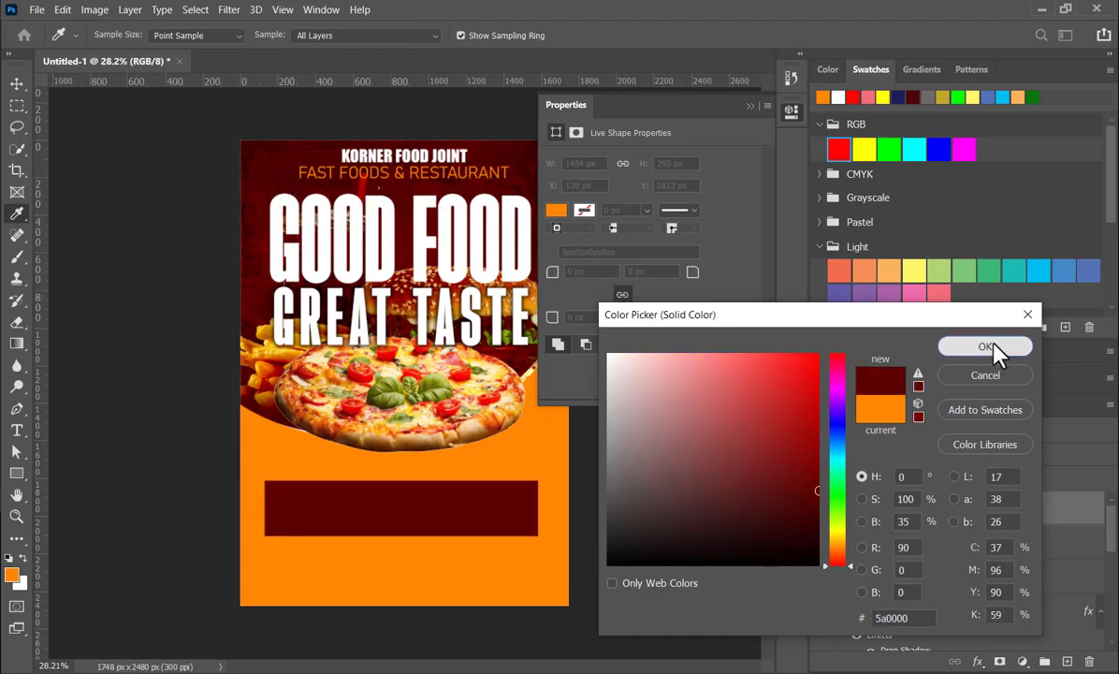
pyautogui.click(748, 105)
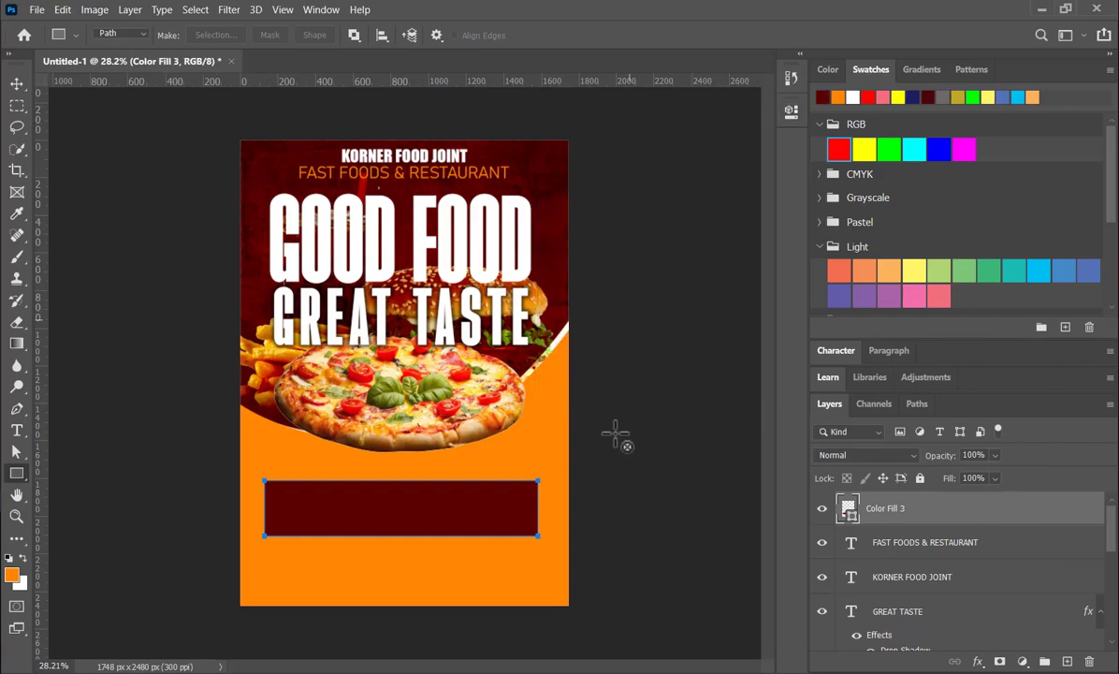
pyautogui.click(17, 83)
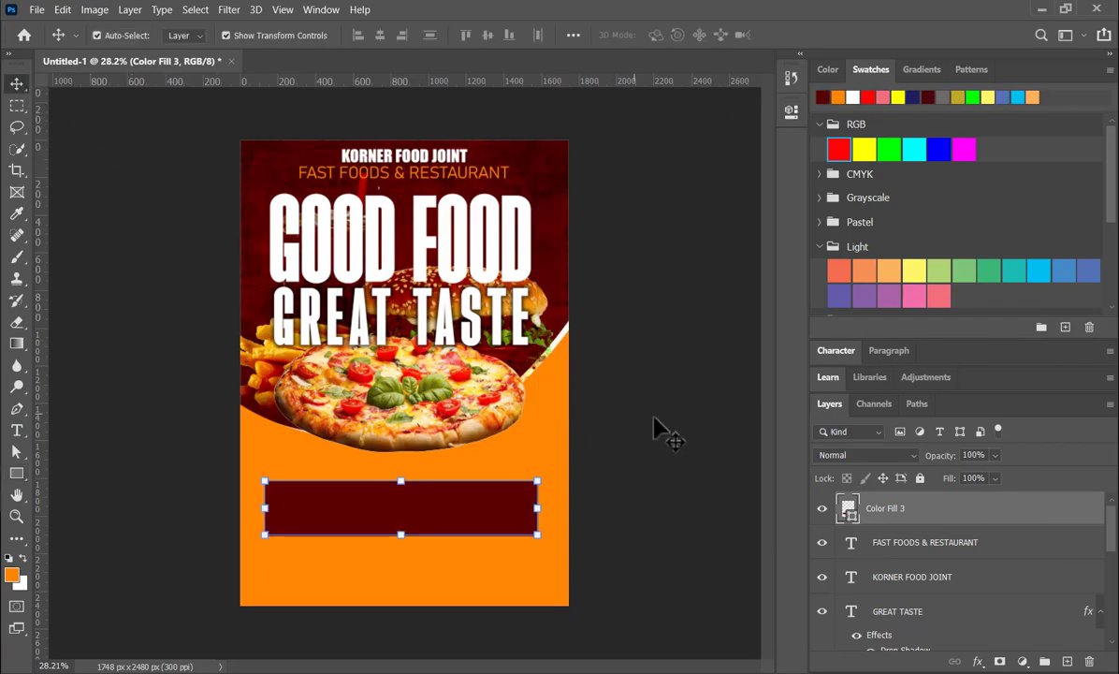
pyautogui.click(650, 442)
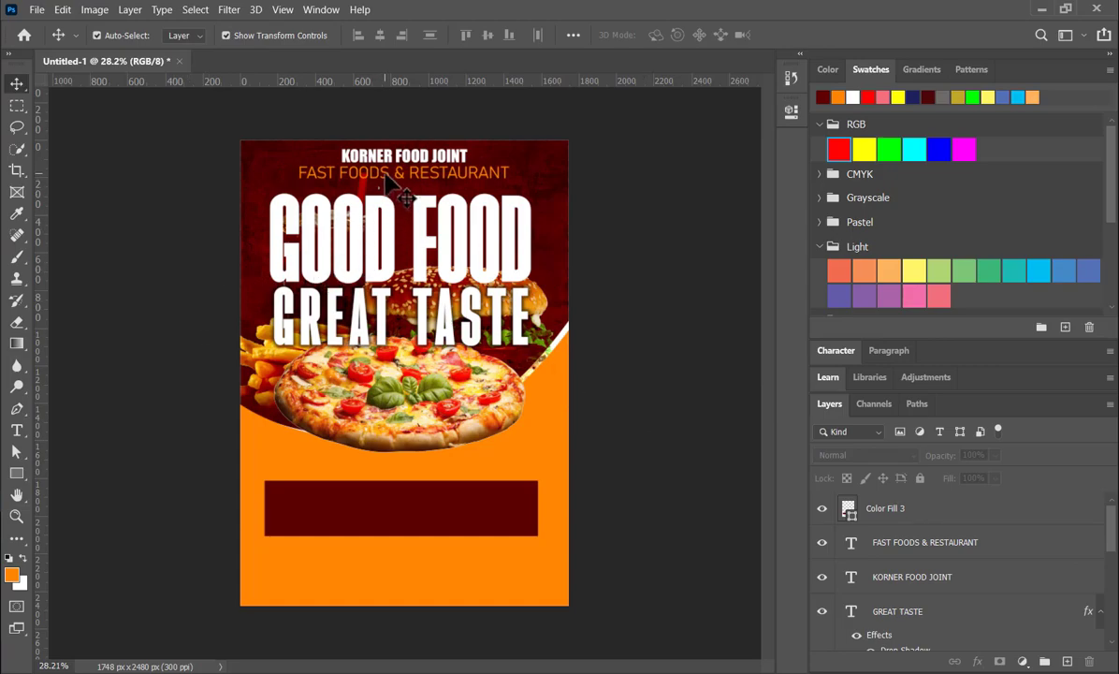
# Trial-move FAST FOODS & RESTAURANT onto the dark red bar, then undo it back under KORNER FOOD JOINT
pyautogui.moveTo(387, 181); pyautogui.dragTo(392, 518)
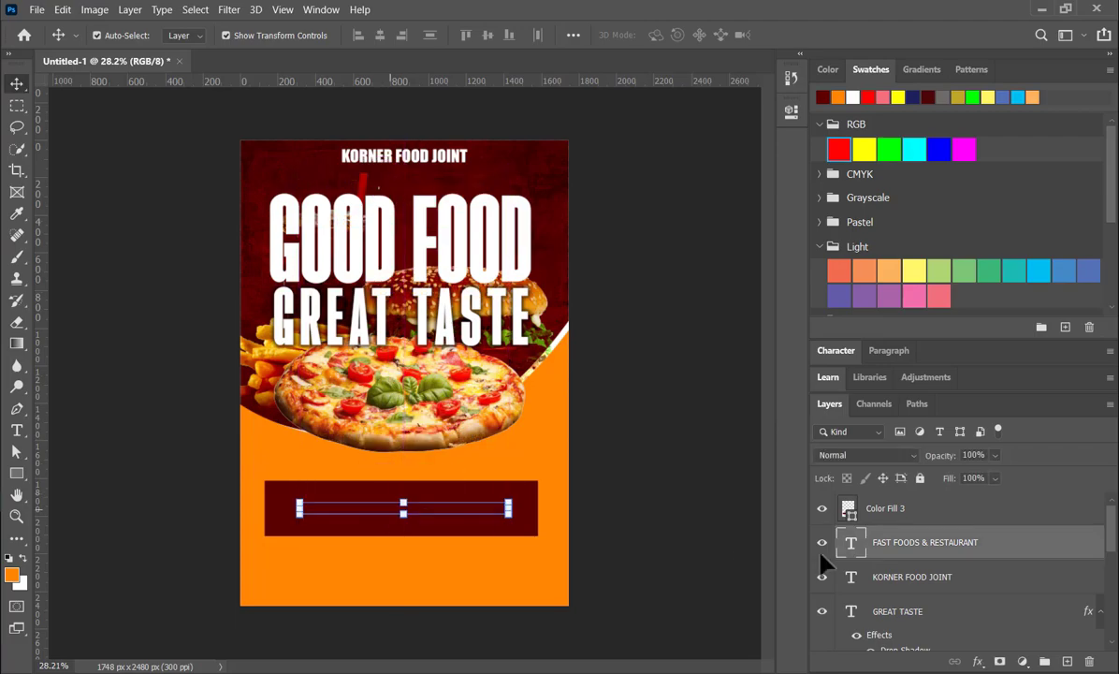
pyautogui.moveTo(926, 540); pyautogui.dragTo(921, 493)
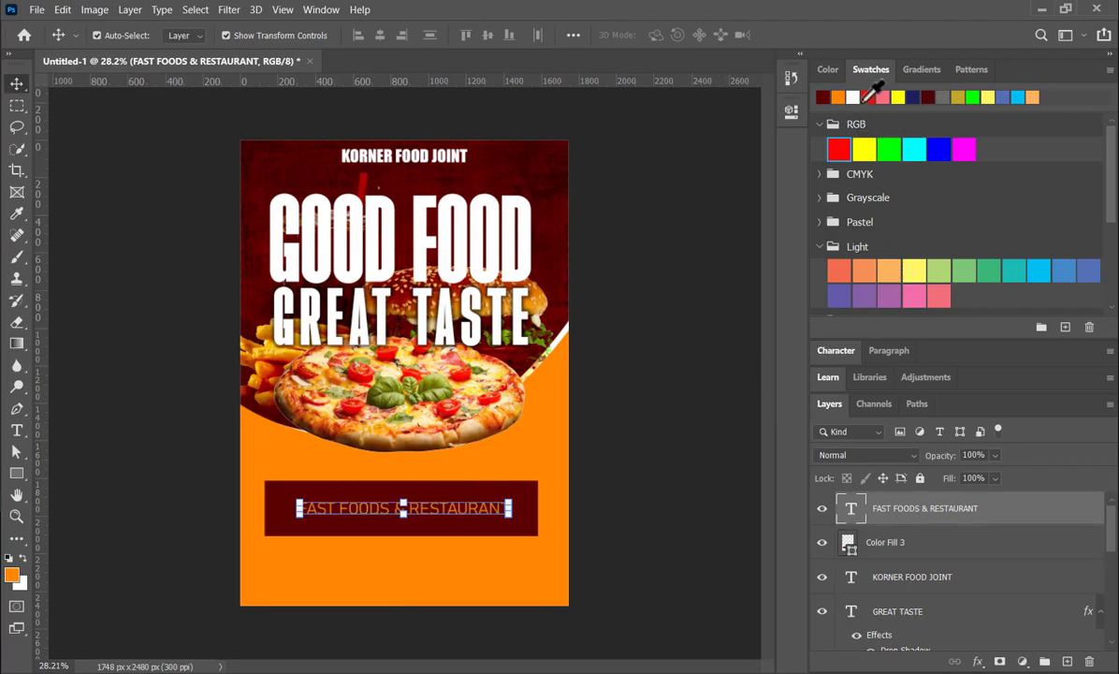
pyautogui.click(852, 97)
pyautogui.click(404, 508)
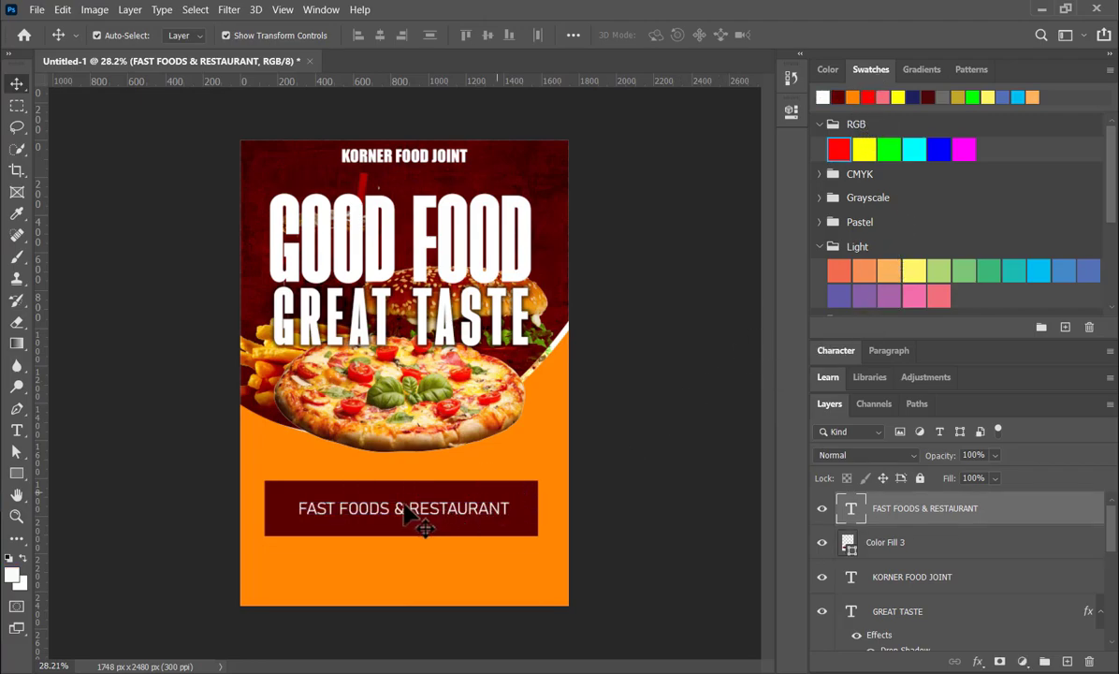
pyautogui.hotkey('ctrl', 't')
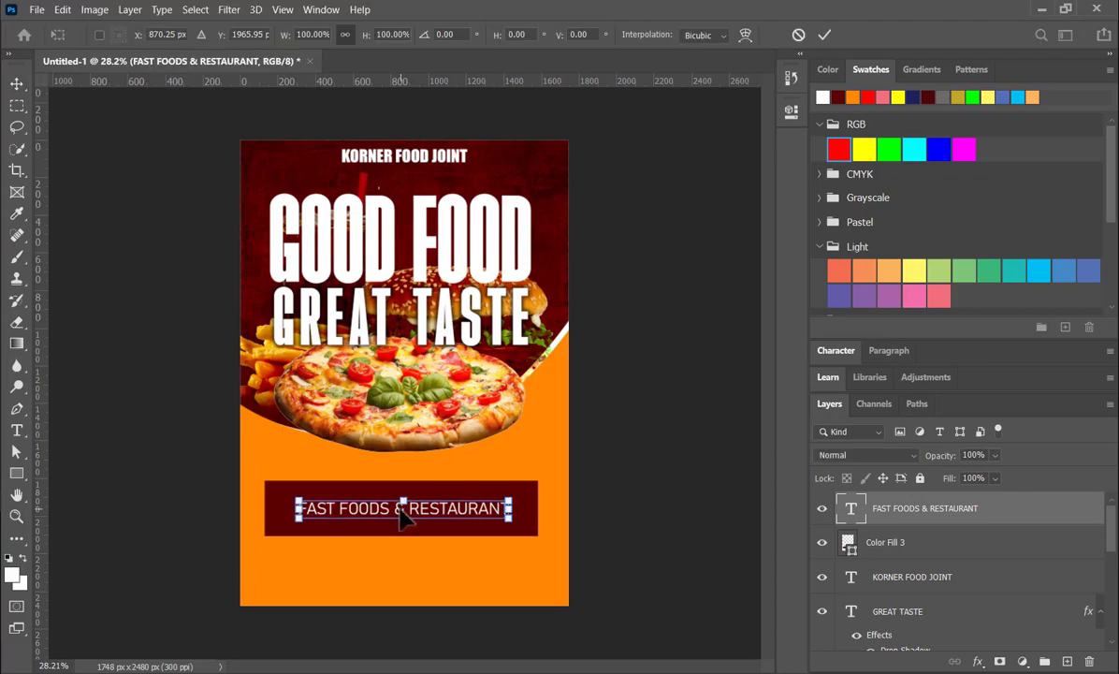
pyautogui.press('Return')
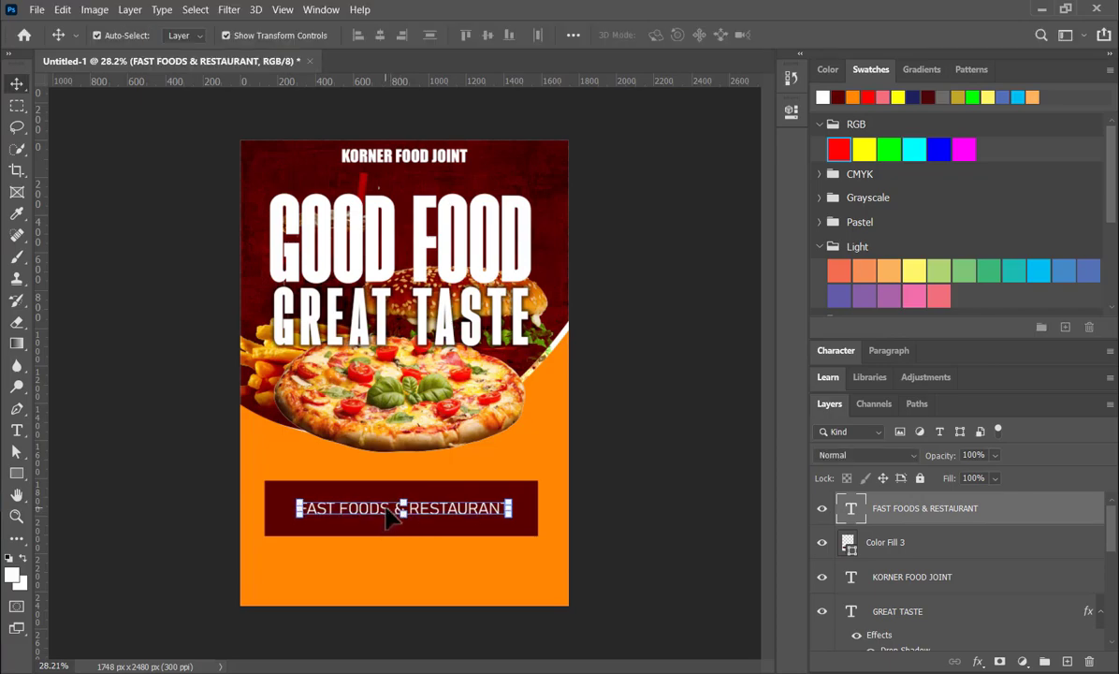
pyautogui.hotkey('ctrl', '[')
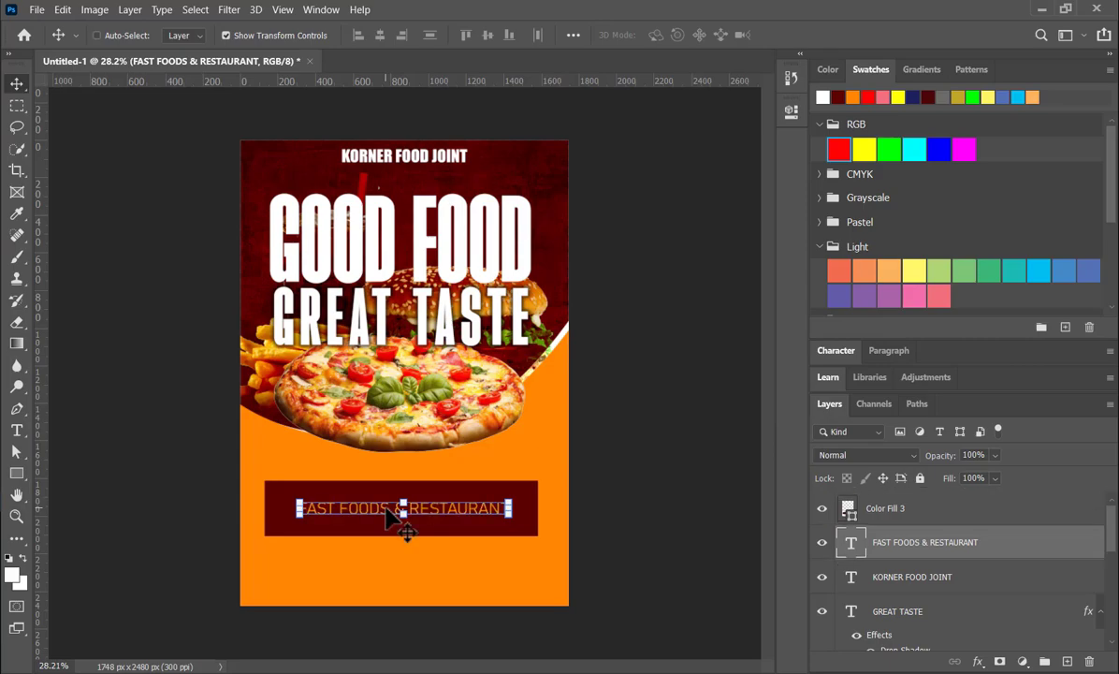
pyautogui.hotkey('ctrl', 'z')
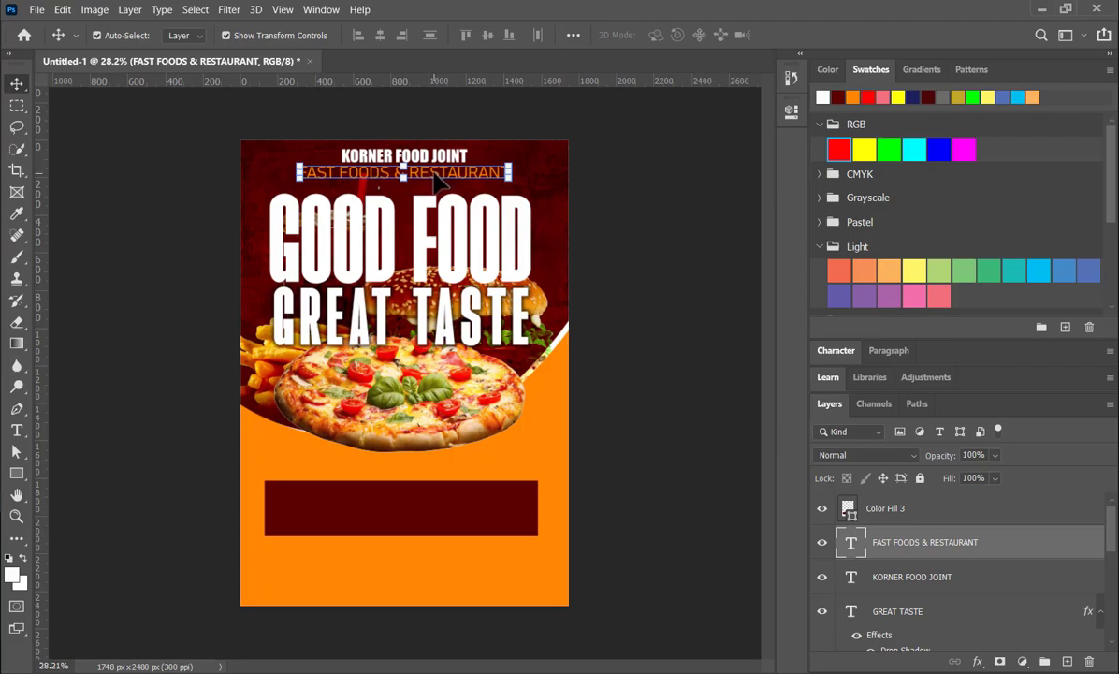
# Copy FAST FOODS & RESTAURANT into the dark red bar, above Color Fill 3, and colour it white
pyautogui.moveTo(440, 183); pyautogui.dragTo(437, 508)
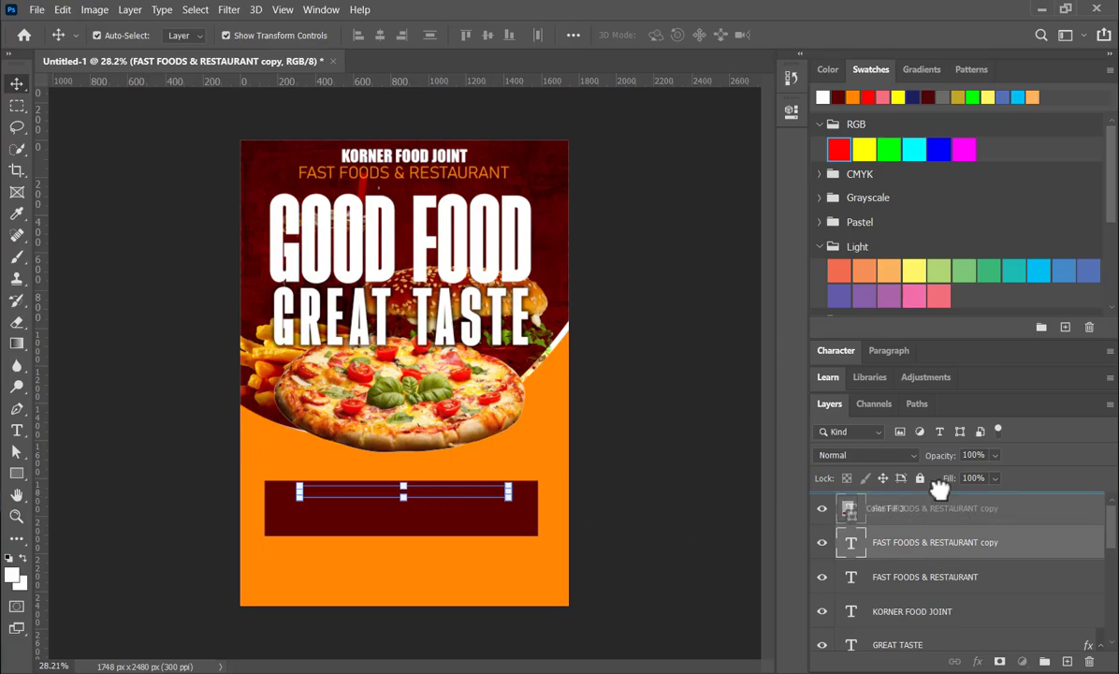
pyautogui.moveTo(932, 529); pyautogui.dragTo(915, 489)
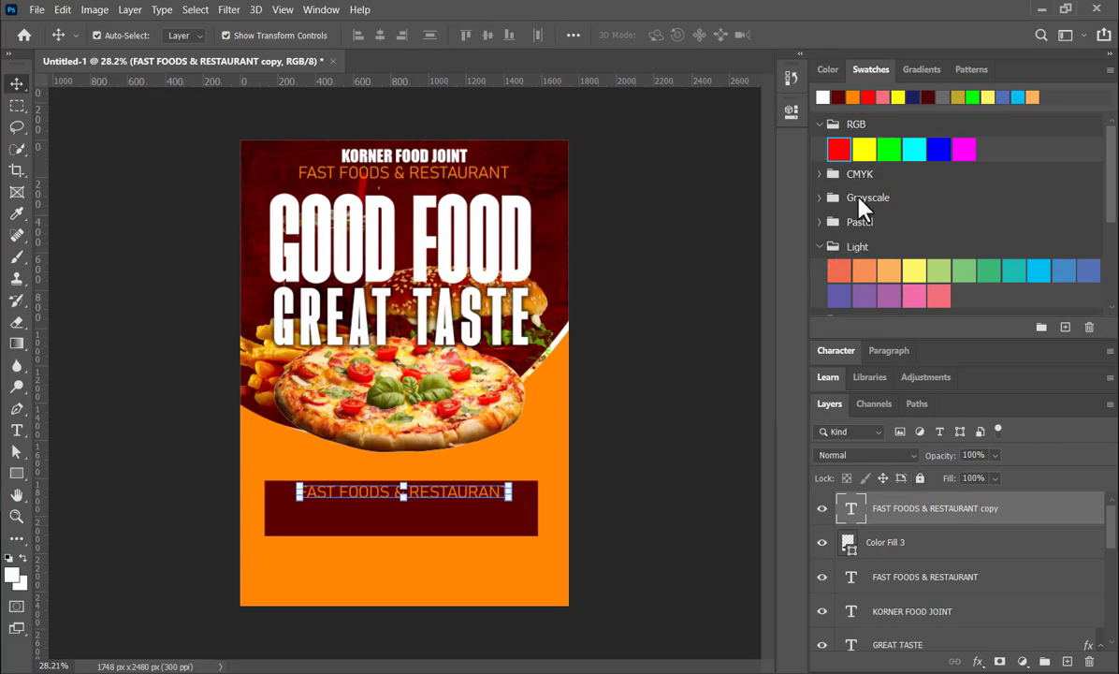
pyautogui.click(822, 96)
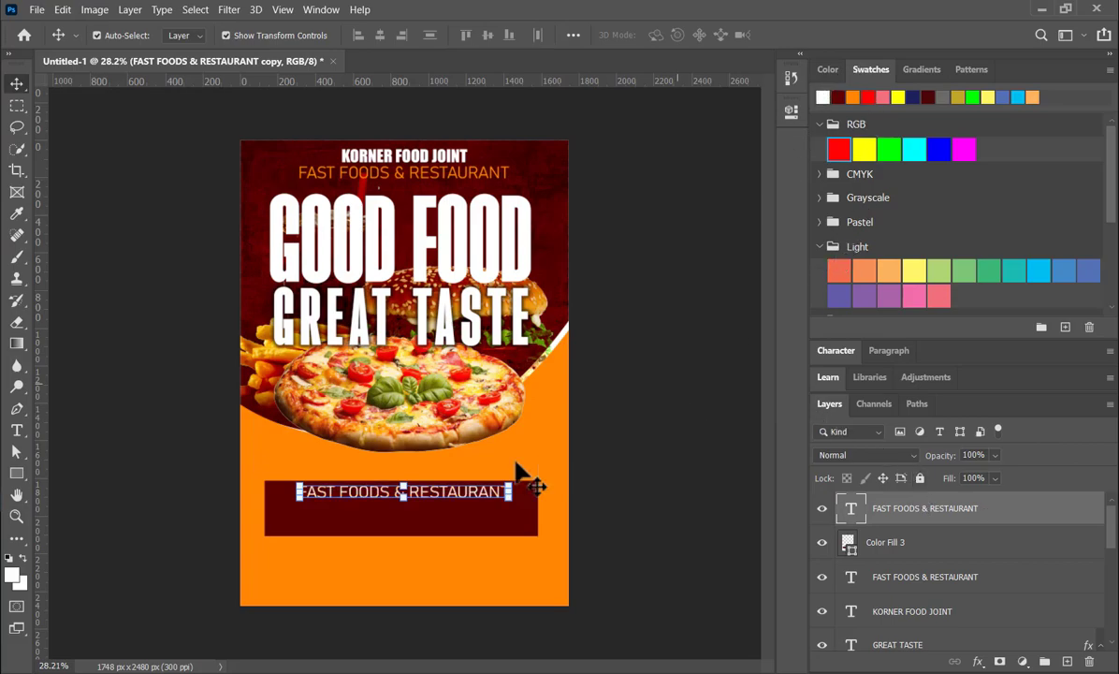
pyautogui.click(412, 510)
# Replace the bar's text with 'Rice Dishes, Local Dishes, Fries Spaghetti, Pizza and Pasta' and nudge it into place
pyautogui.doubleClick(396, 499)
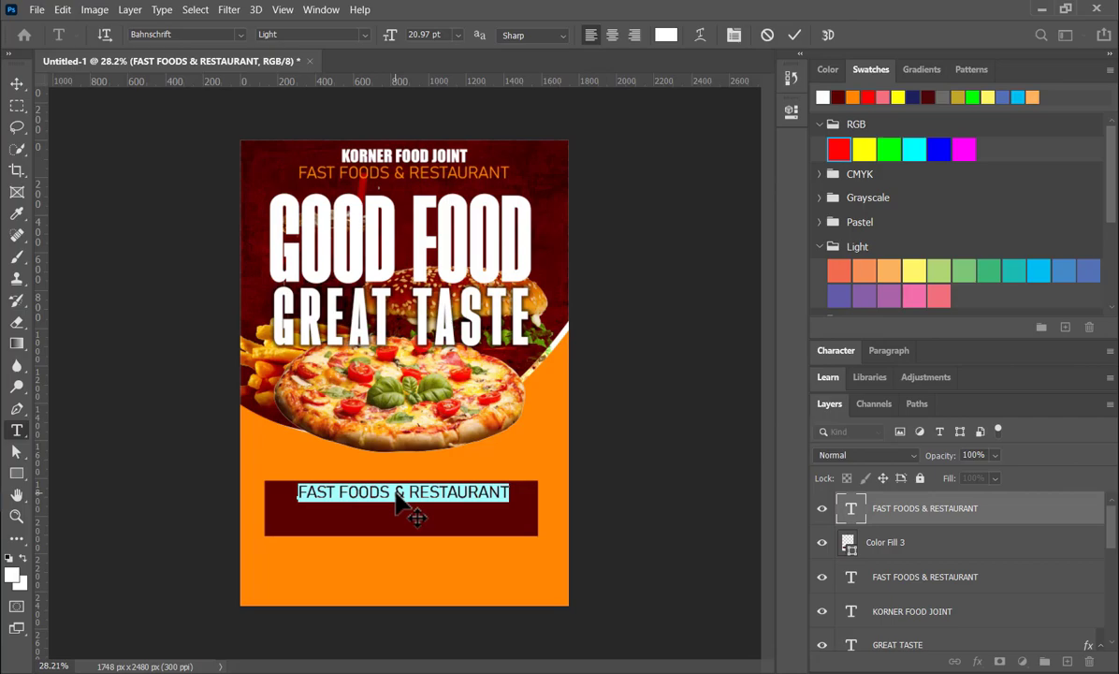
pyautogui.press('Left')
pyautogui.press('Right')
pyautogui.press('Right')
pyautogui.press('Right')
pyautogui.press('Right')
pyautogui.press('Right')
pyautogui.press('Right')
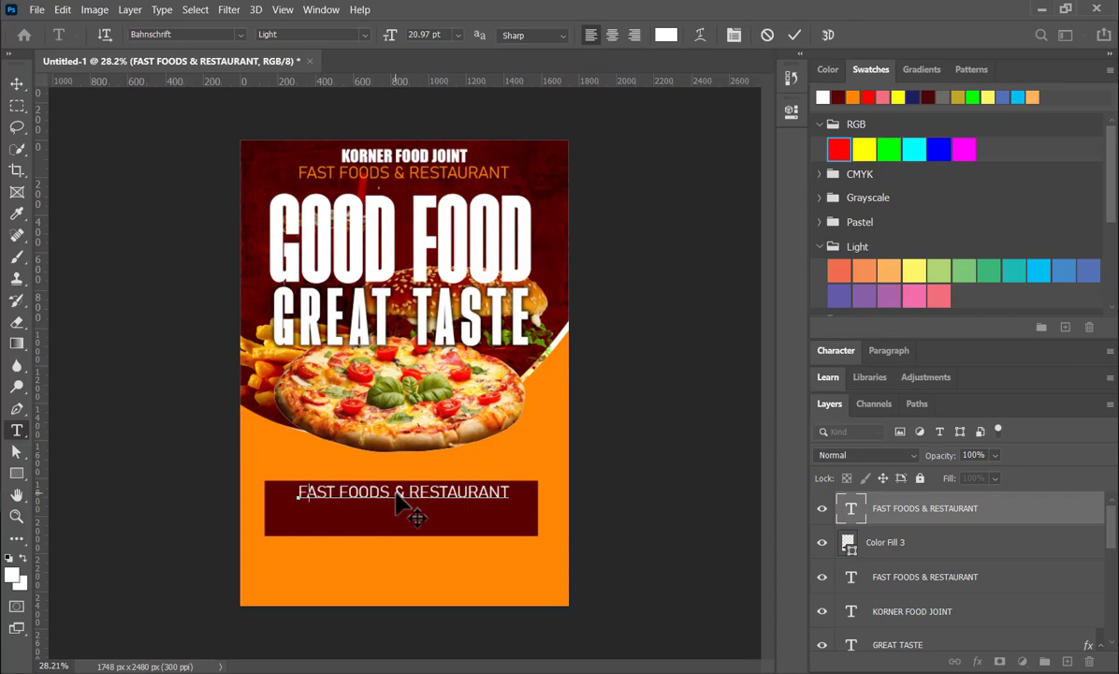
pyautogui.hotkey('ctrl', 'a')
pyautogui.write('Rice Dishes')
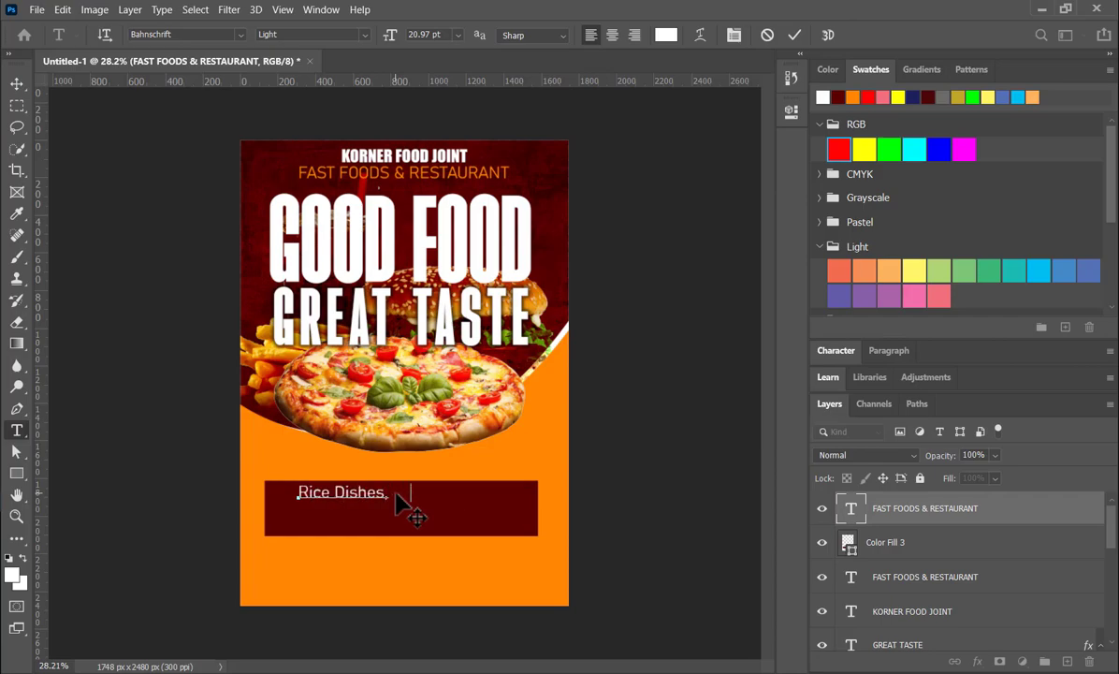
pyautogui.write(', Local Dishes, Fries')
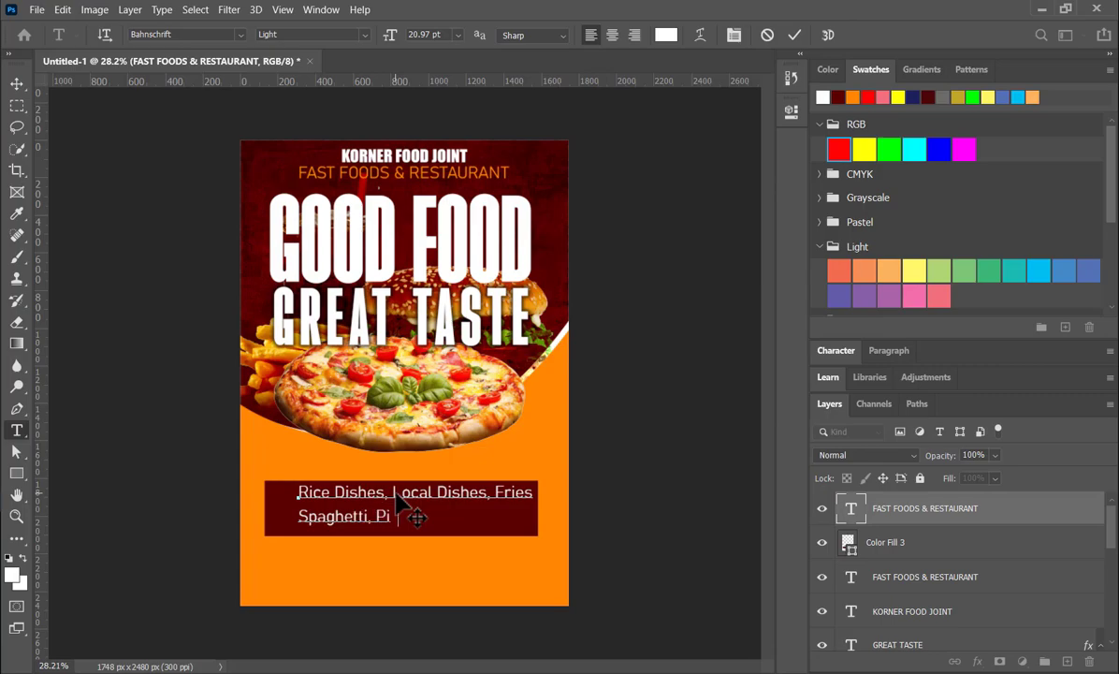
pyautogui.write('and Pasta')
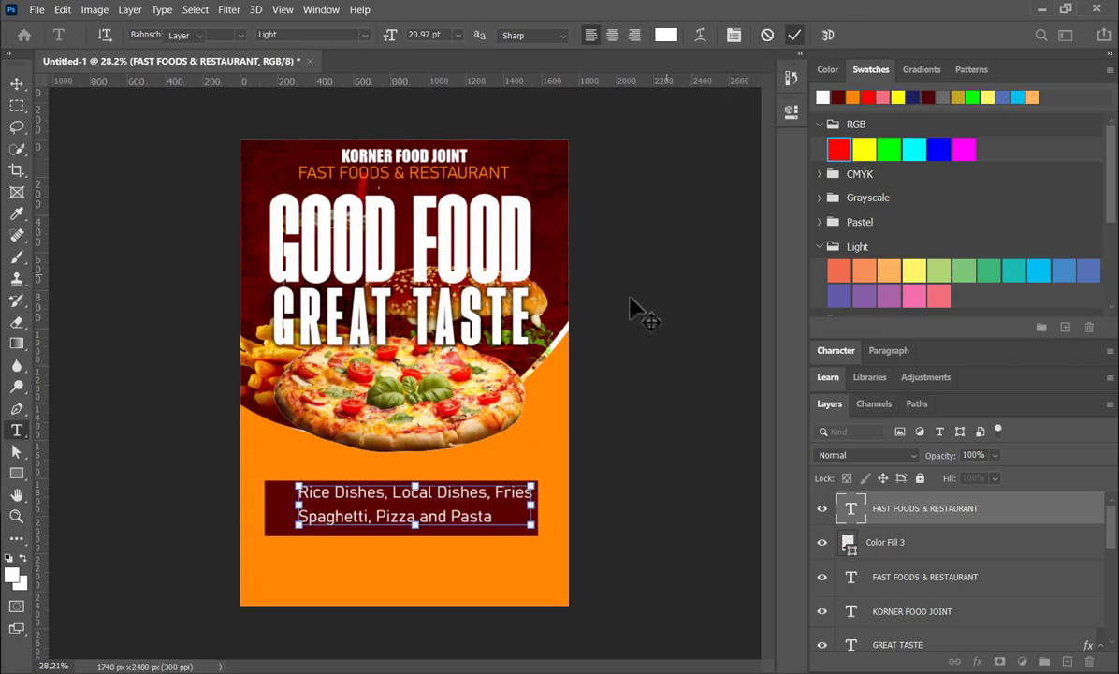
pyautogui.hotkey('ctrl', 'Return')
pyautogui.press('v')
pyautogui.click(442, 509)
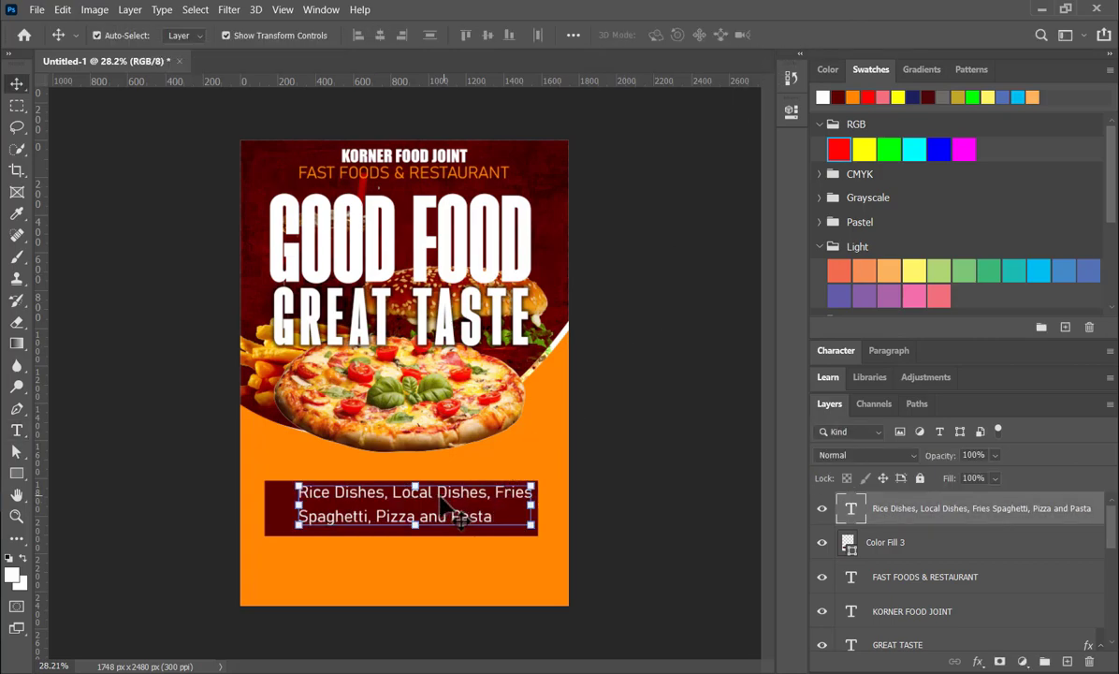
pyautogui.moveTo(441, 496); pyautogui.dragTo(430, 507)
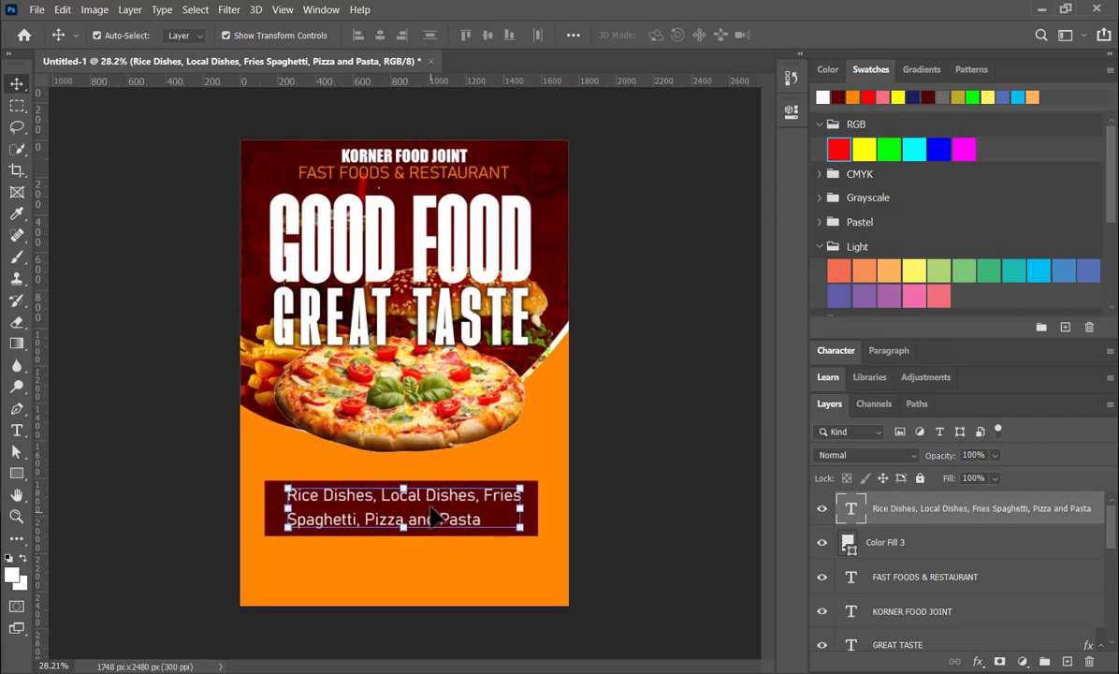
# Set the dish list's leading to 21 pt and centre-align its text
pyautogui.click(790, 111)
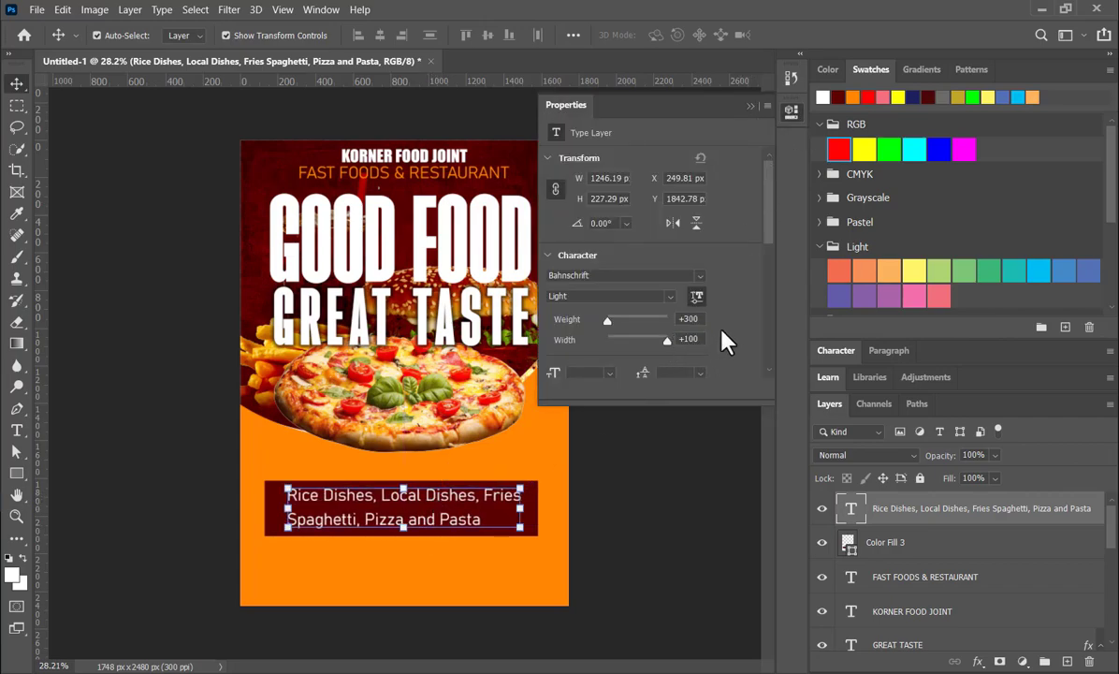
pyautogui.scroll(-3, 739, 290)
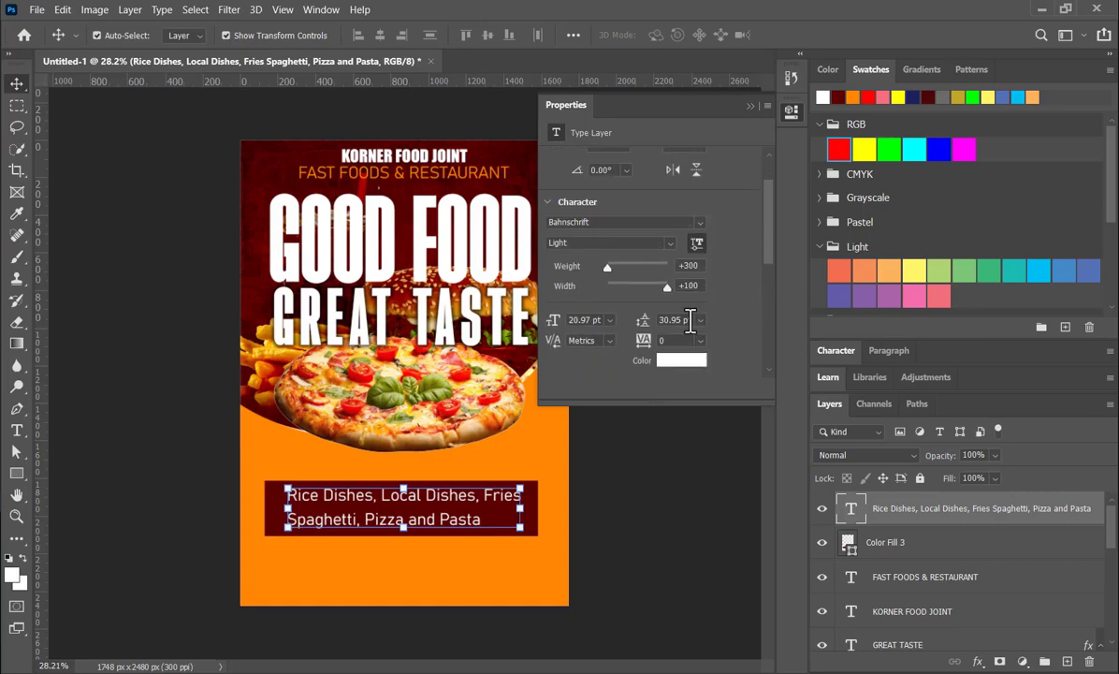
pyautogui.moveTo(642, 331); pyautogui.dragTo(644, 330)
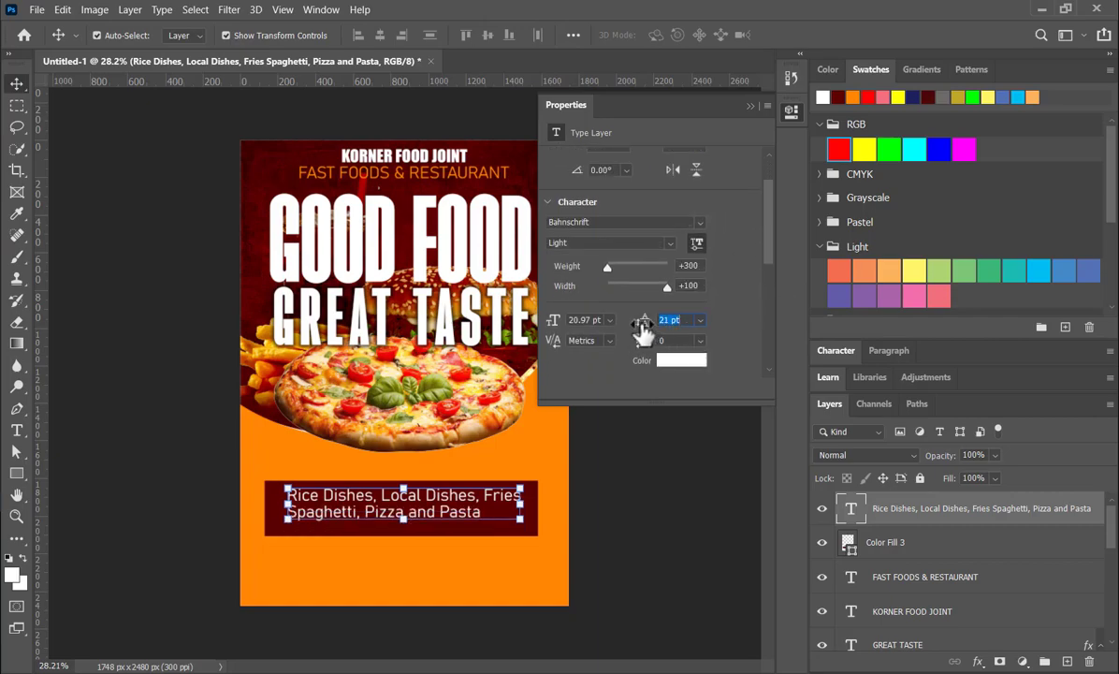
pyautogui.click(749, 106)
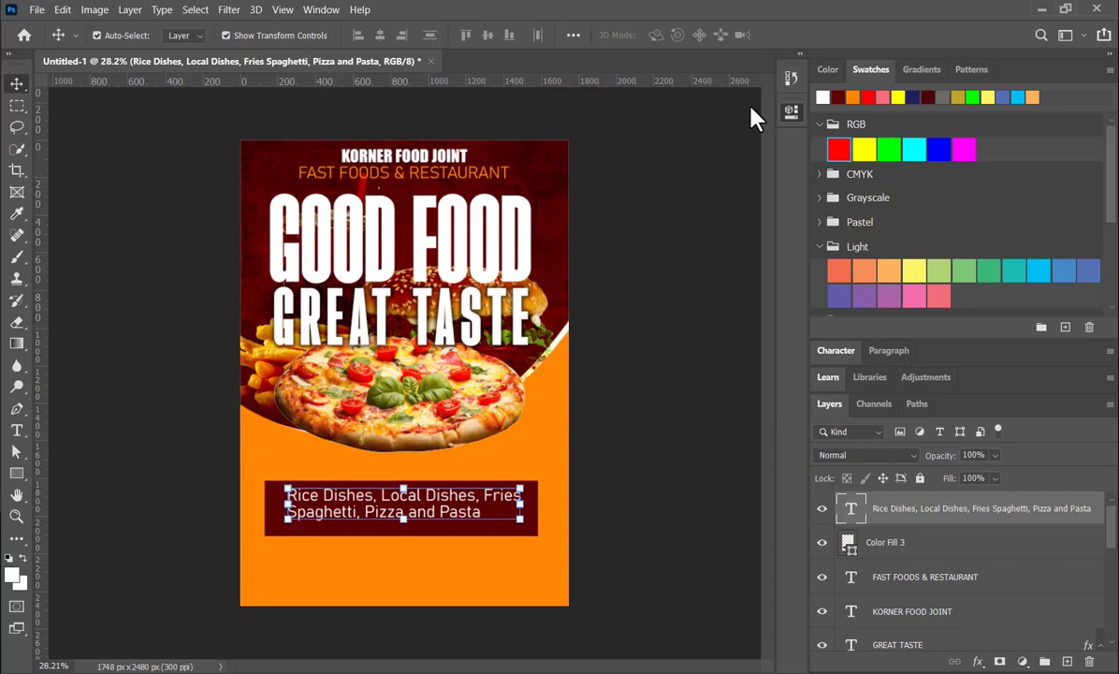
pyautogui.click(885, 352)
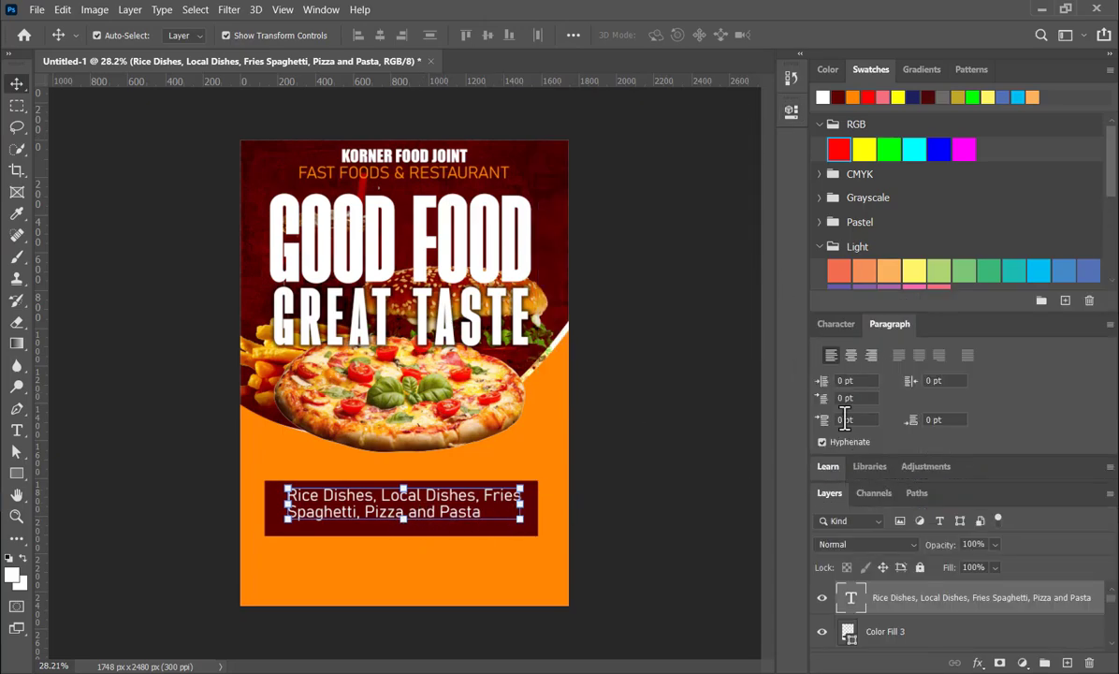
pyautogui.click(849, 357)
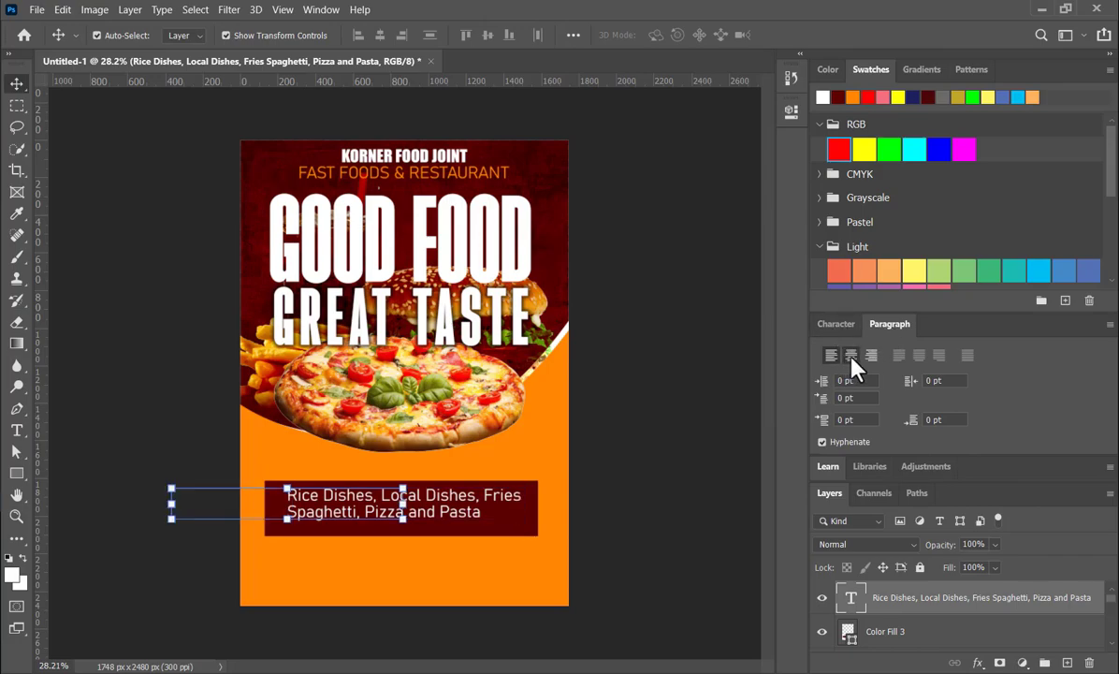
# Centre the dish list on the dark red bar and copy the heading down above it
pyautogui.click(327, 11)
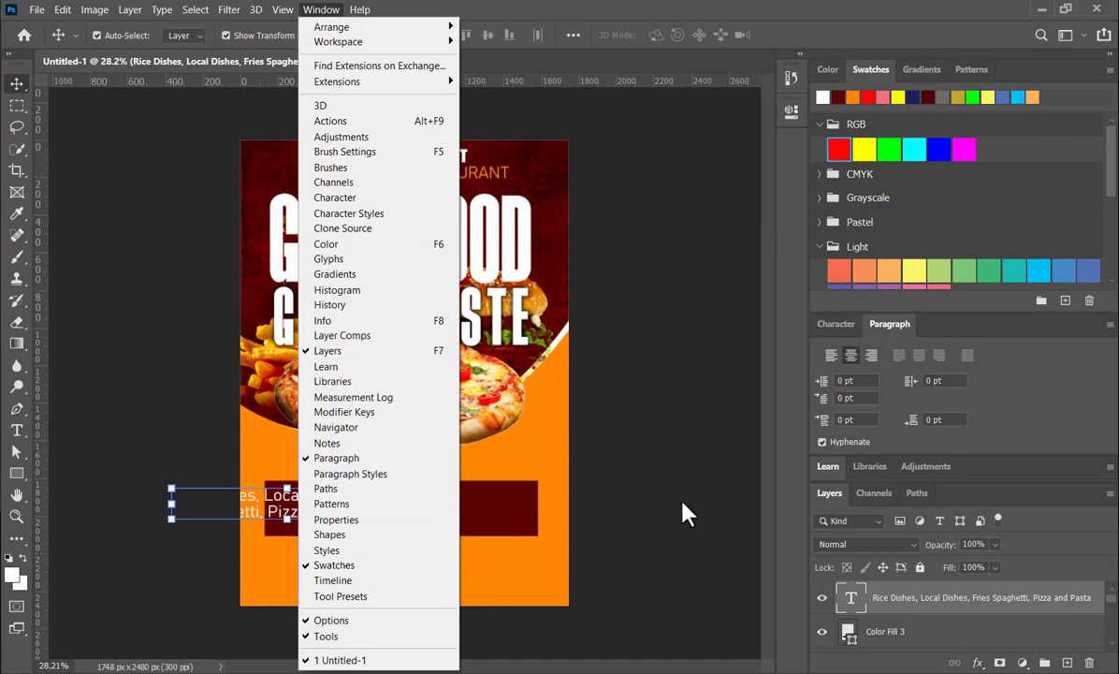
pyautogui.click(641, 479)
pyautogui.moveTo(352, 502); pyautogui.dragTo(449, 508)
pyautogui.click(587, 501)
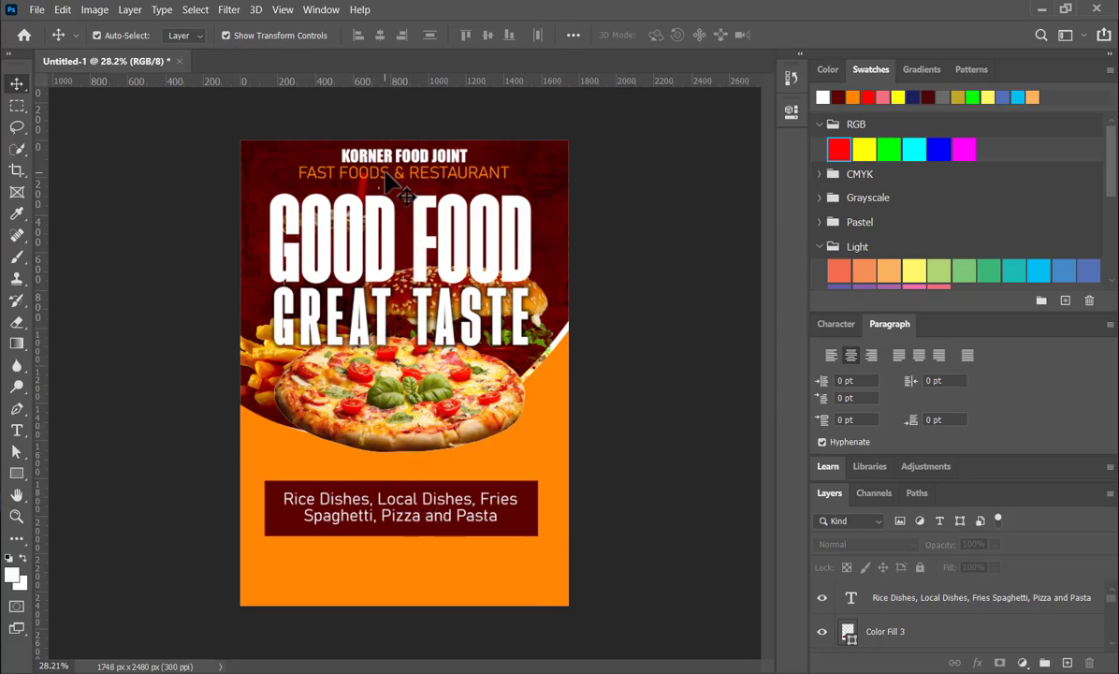
pyautogui.moveTo(386, 180); pyautogui.dragTo(394, 474)
# Recolour the copied heading and change its wording to OUR MENU
pyautogui.click(837, 98)
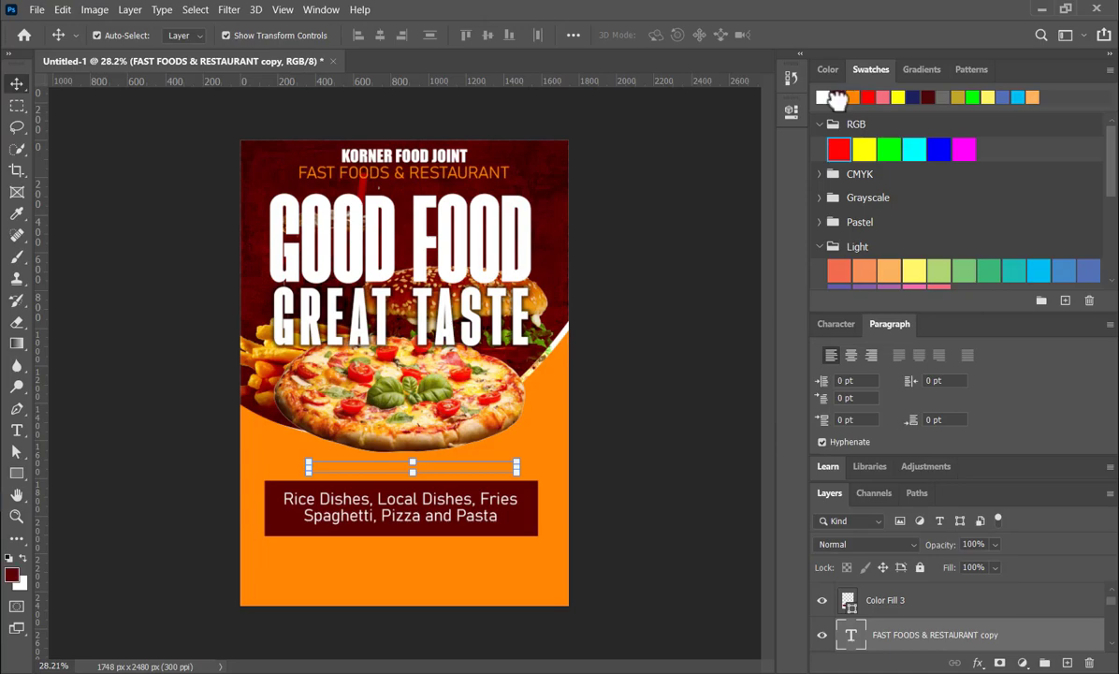
pyautogui.hotkey('alt', 'BackSpace')
pyautogui.moveTo(393, 471); pyautogui.dragTo(389, 473)
pyautogui.doubleClick(391, 473)
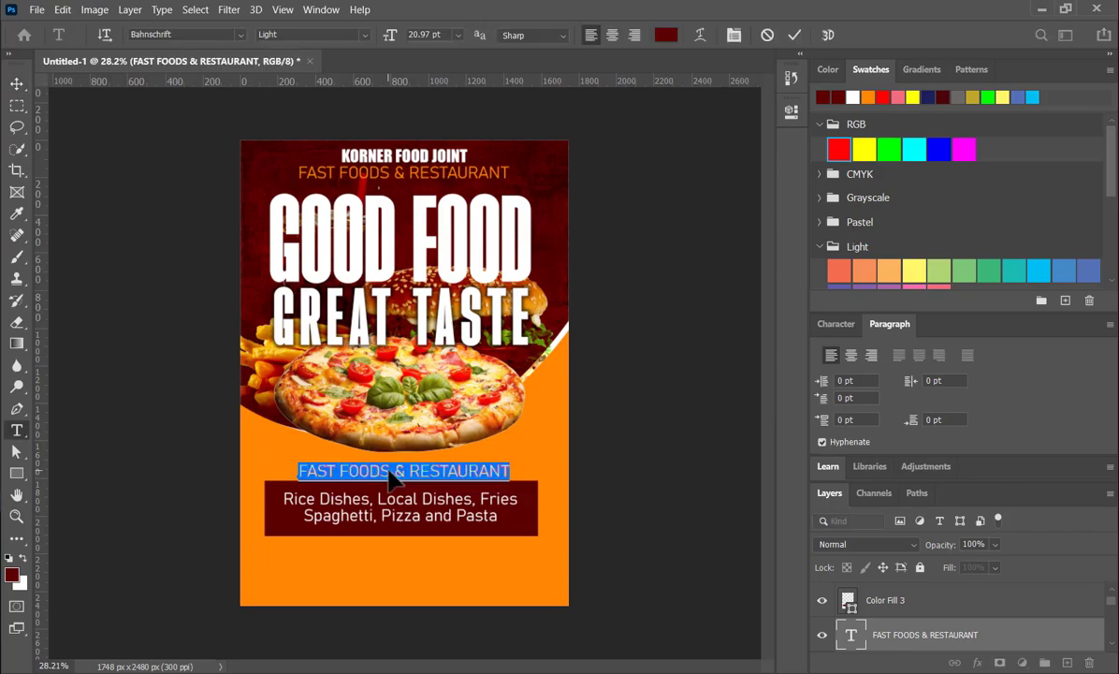
pyautogui.write('MF')
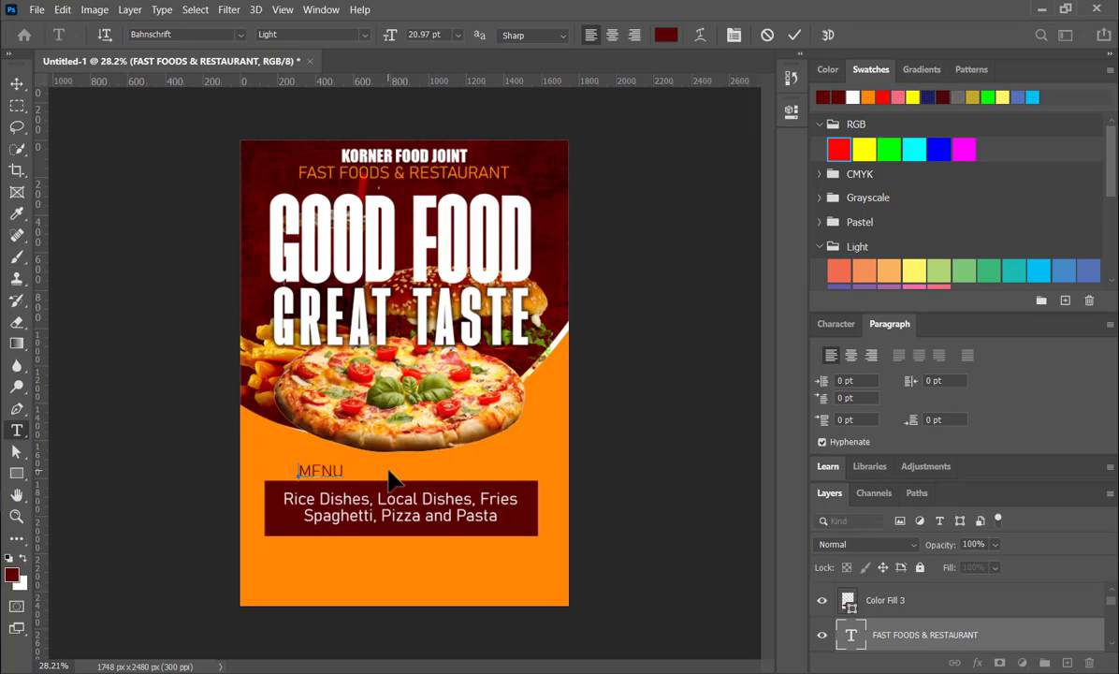
pyautogui.write('OUR')
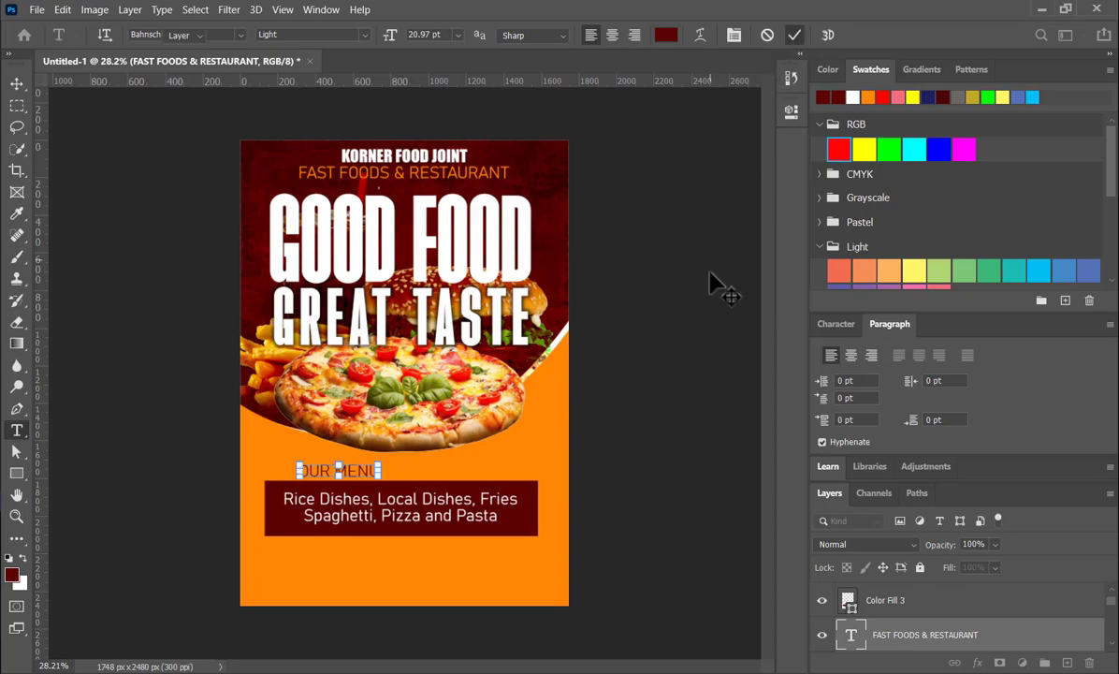
pyautogui.hotkey('ctrl', 'Return')
# Resize OUR MENU and centre it just above the dark red bar
pyautogui.press('v')
pyautogui.moveTo(356, 472); pyautogui.dragTo(416, 468)
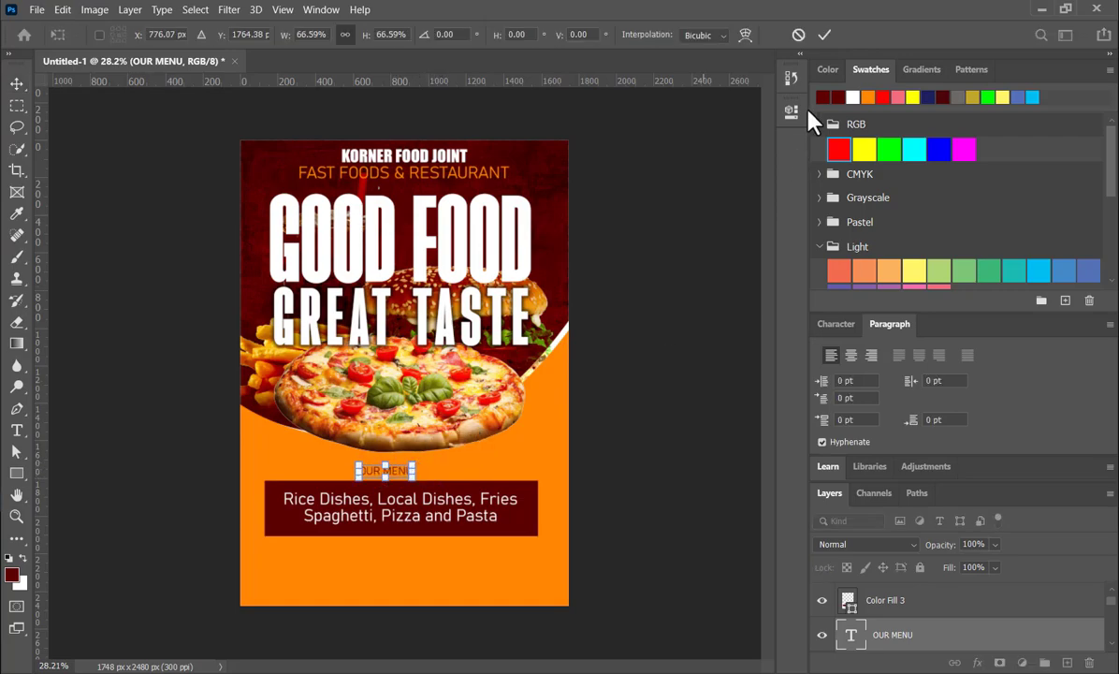
pyautogui.click(824, 36)
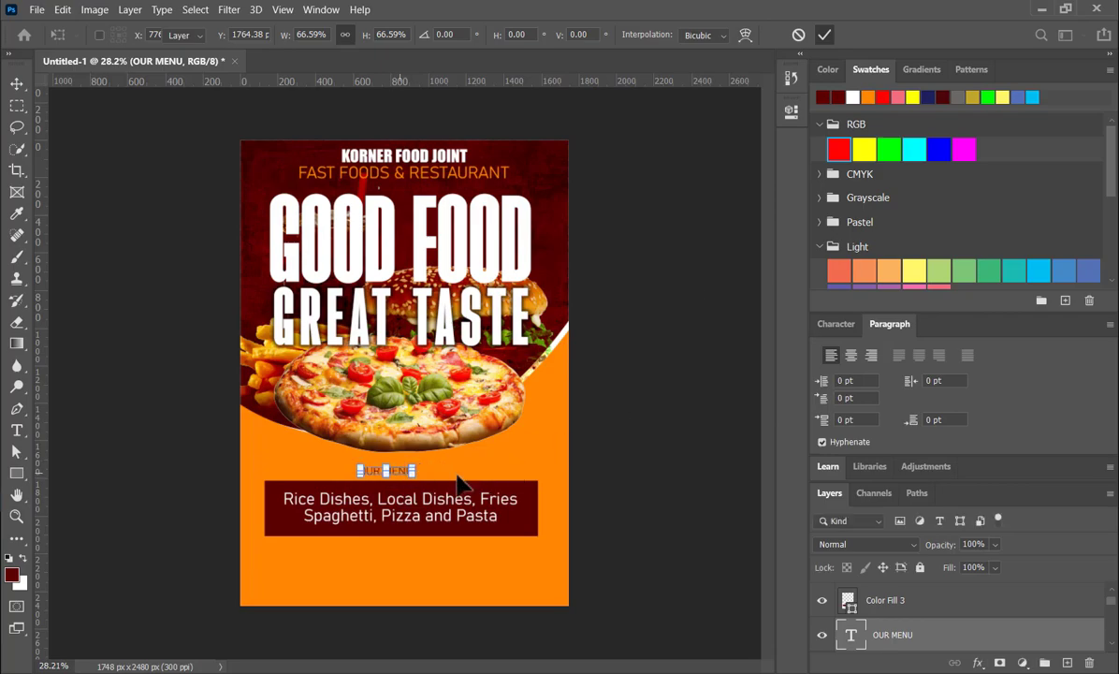
pyautogui.moveTo(392, 469); pyautogui.dragTo(410, 479)
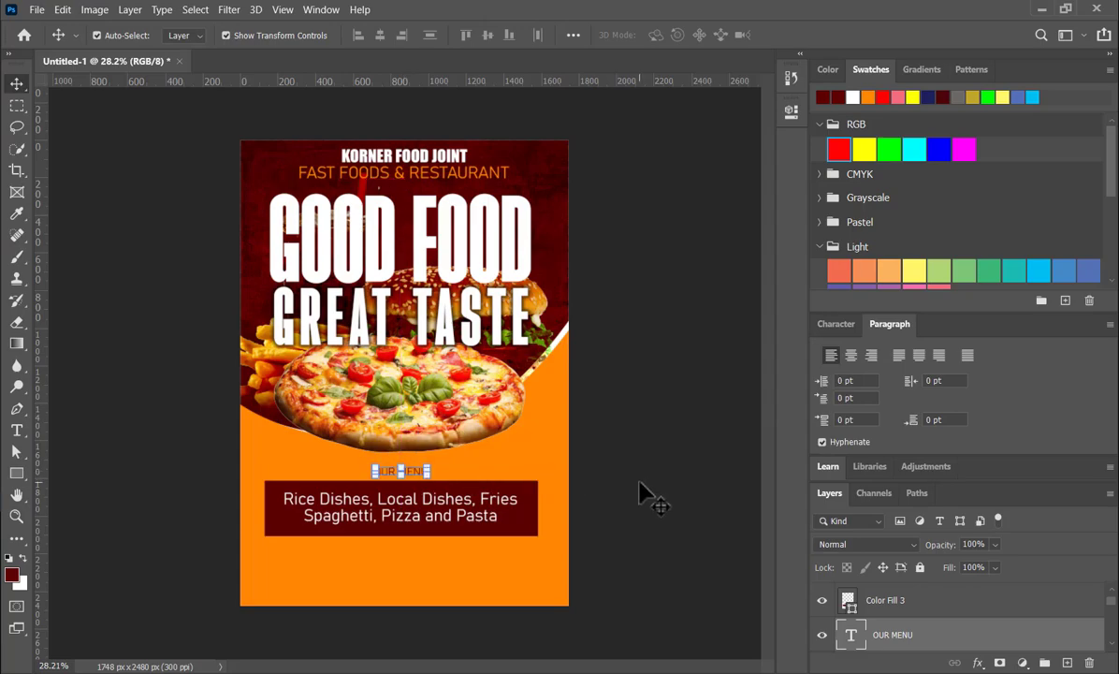
pyautogui.click(643, 497)
pyautogui.click(421, 473)
pyautogui.click(630, 496)
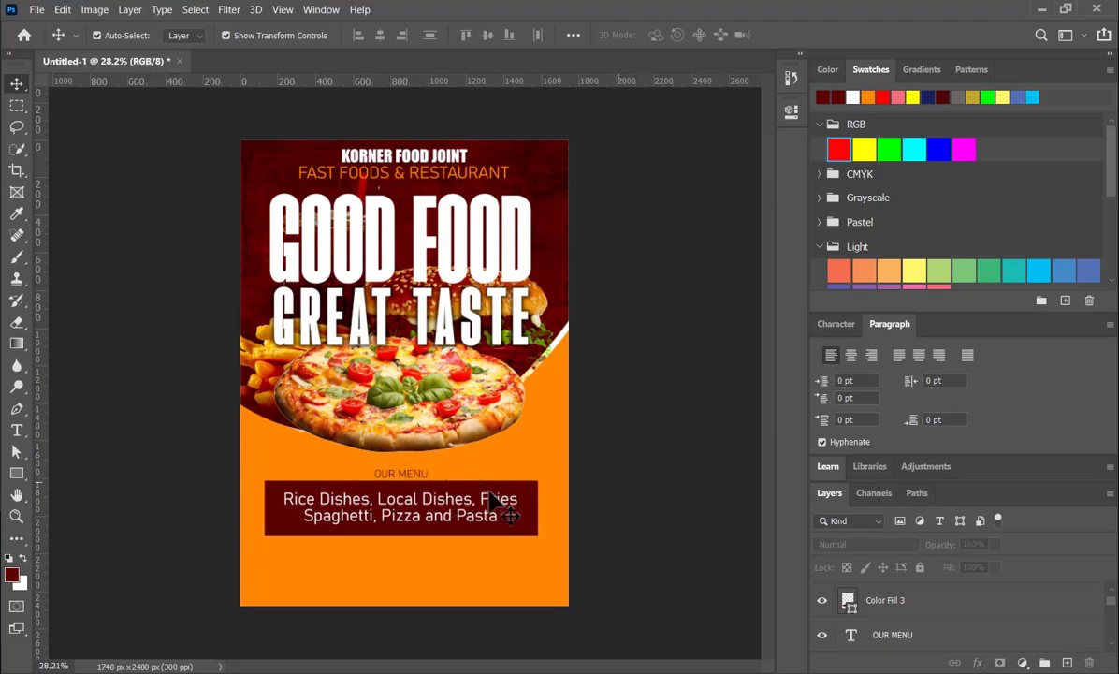
pyautogui.click(395, 472)
pyautogui.click(642, 481)
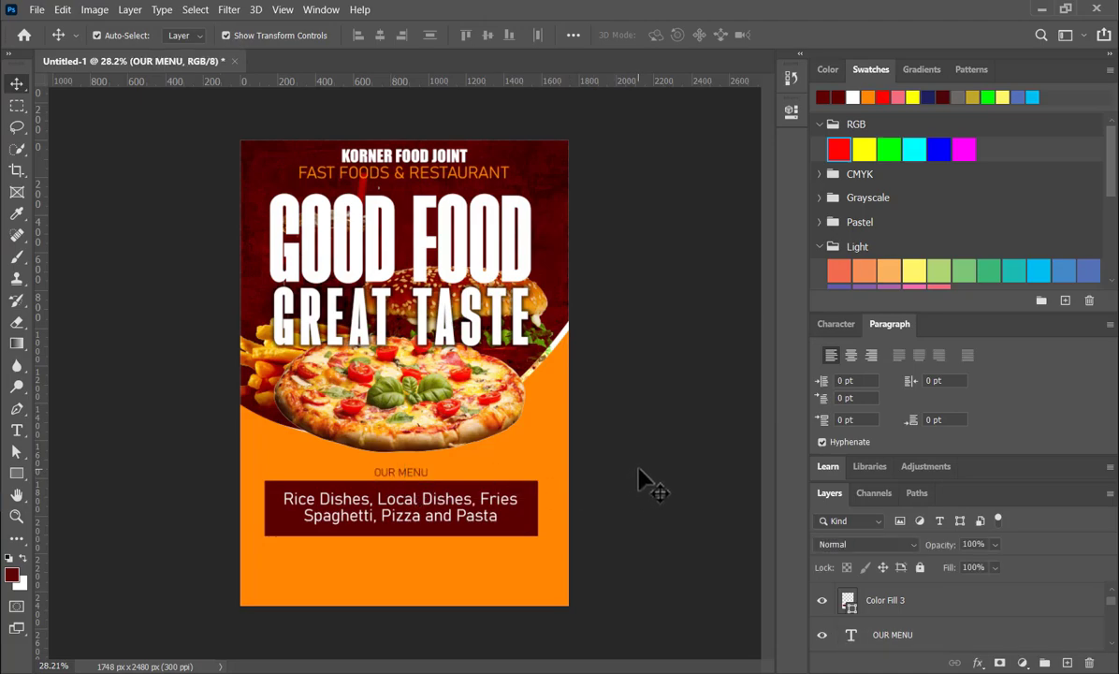
# Draw a thin rectangle left of OUR MENU and give it a dark red Solid Color fill
pyautogui.click(17, 473)
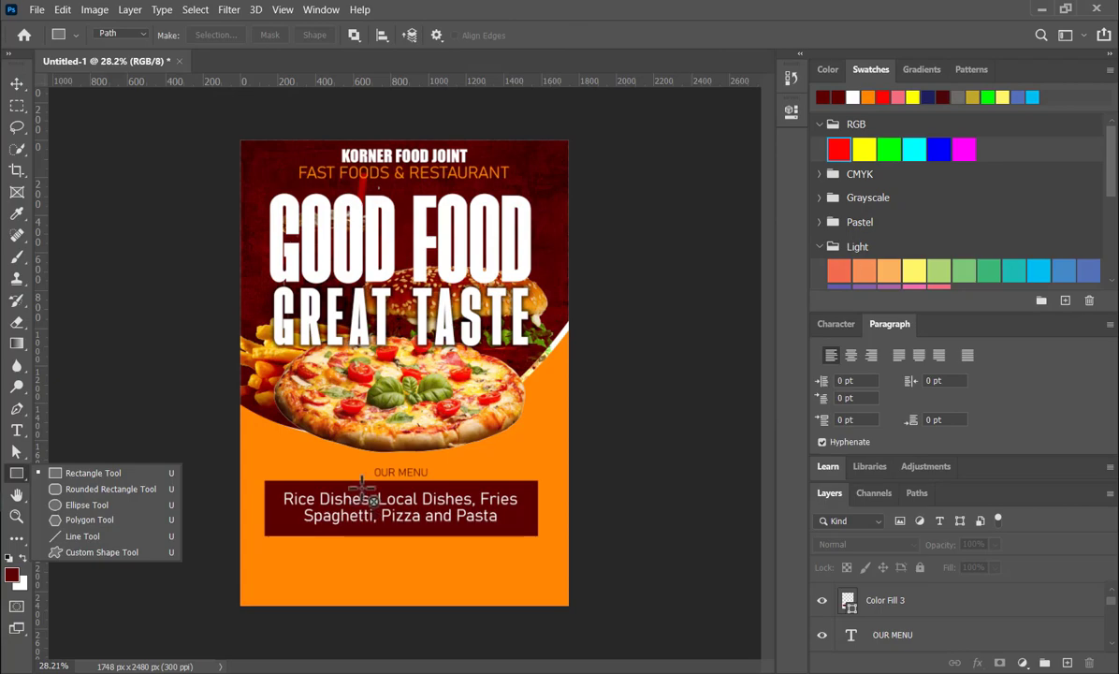
pyautogui.scroll(5, 362, 486)
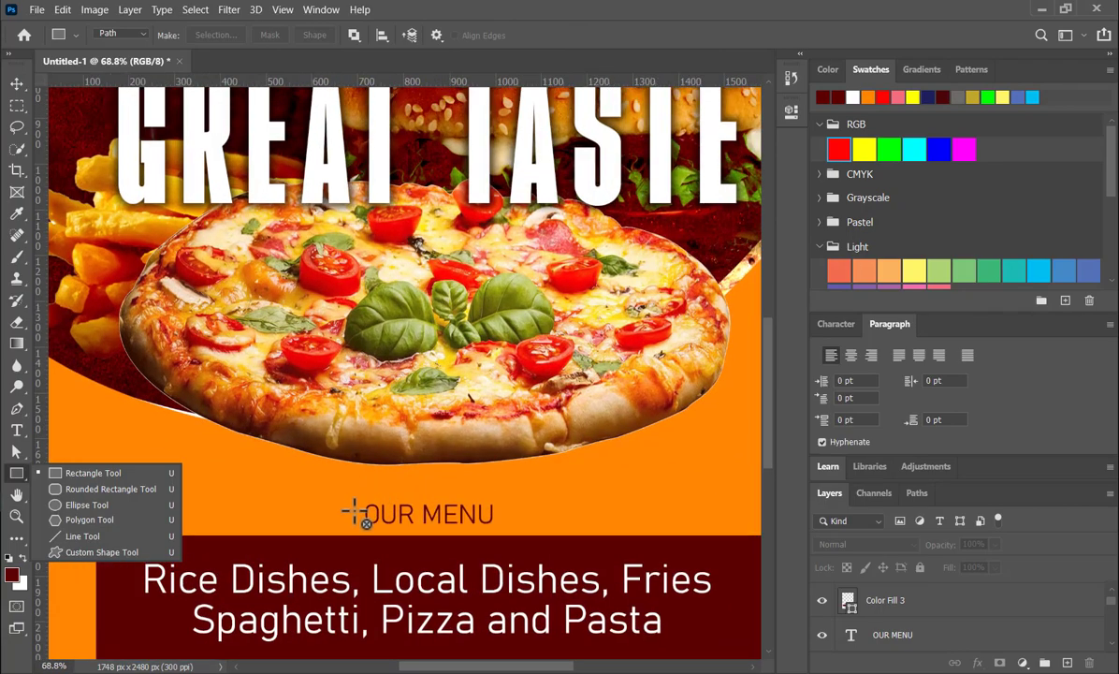
pyautogui.moveTo(354, 513); pyautogui.dragTo(242, 511)
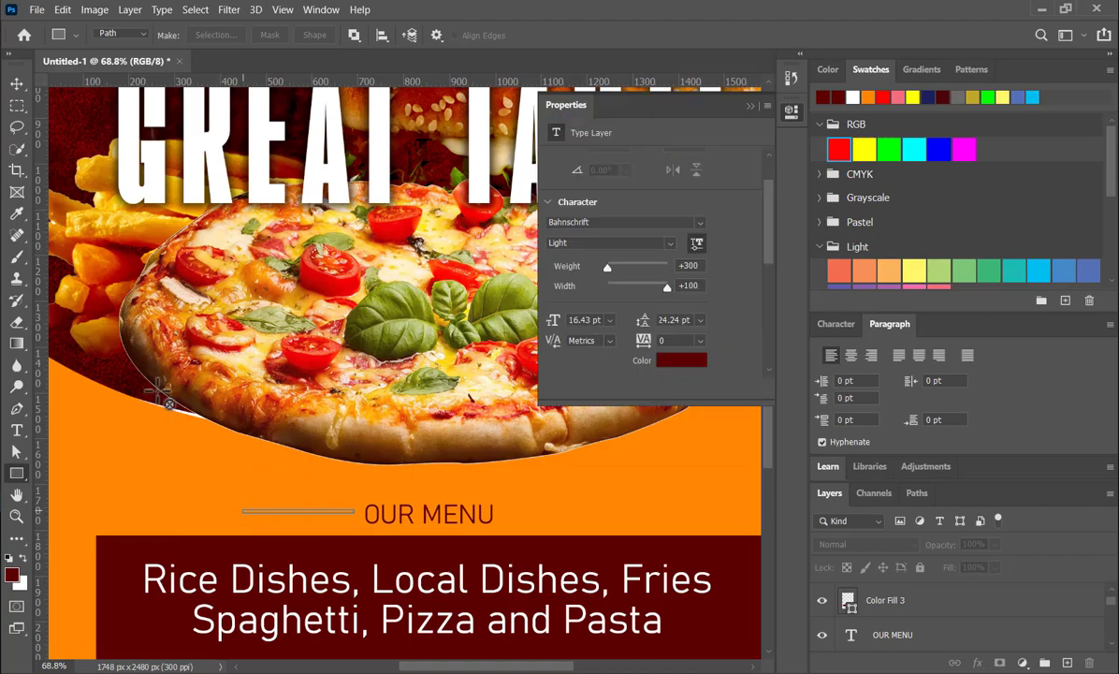
pyautogui.click(17, 84)
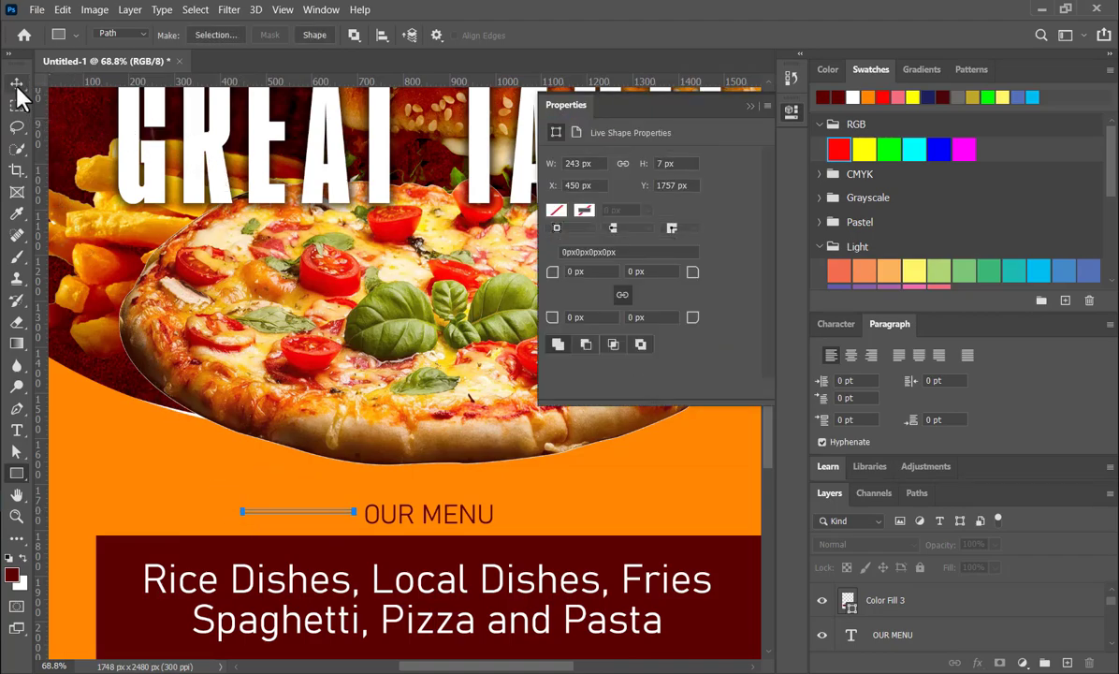
pyautogui.click(1022, 662)
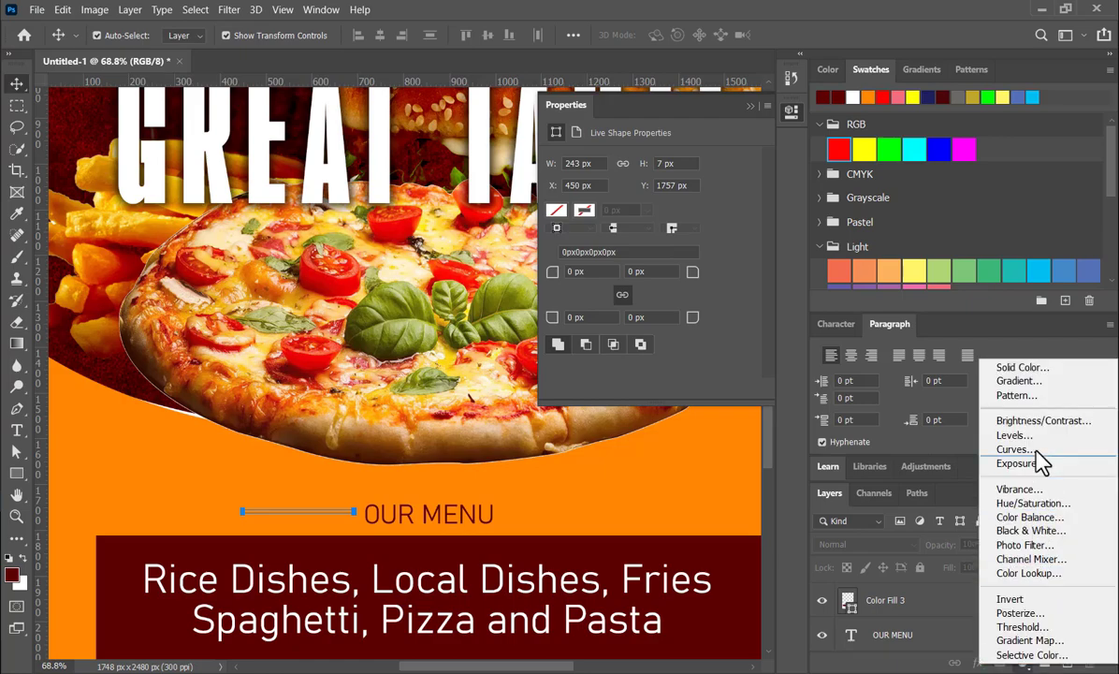
pyautogui.press('Escape')
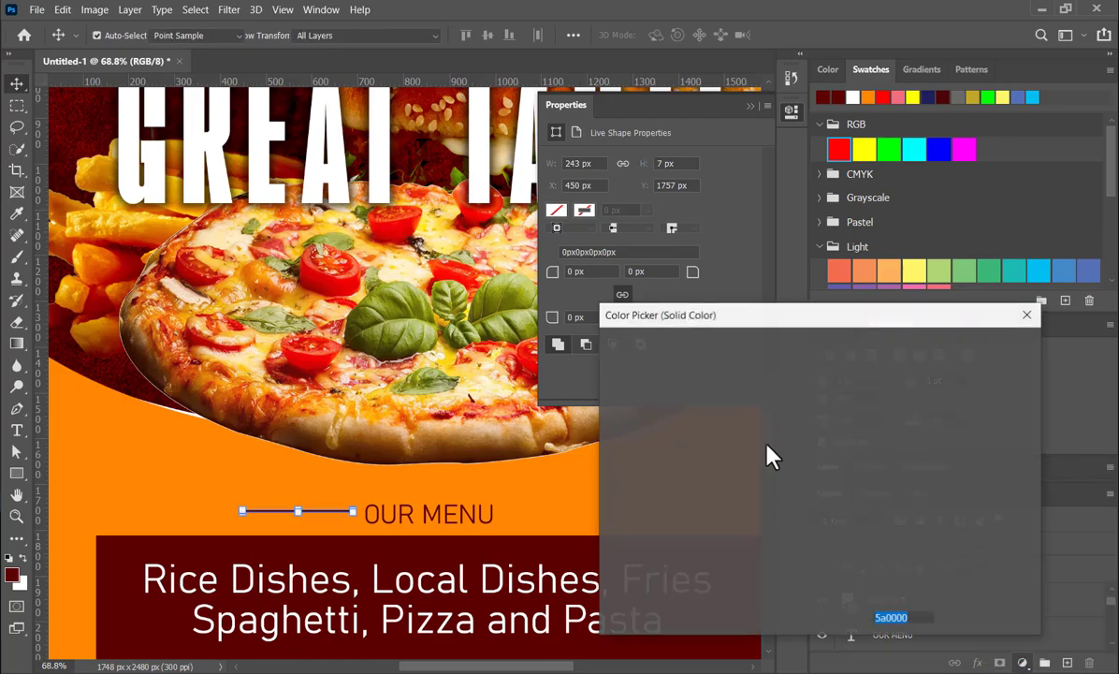
pyautogui.press('Return')
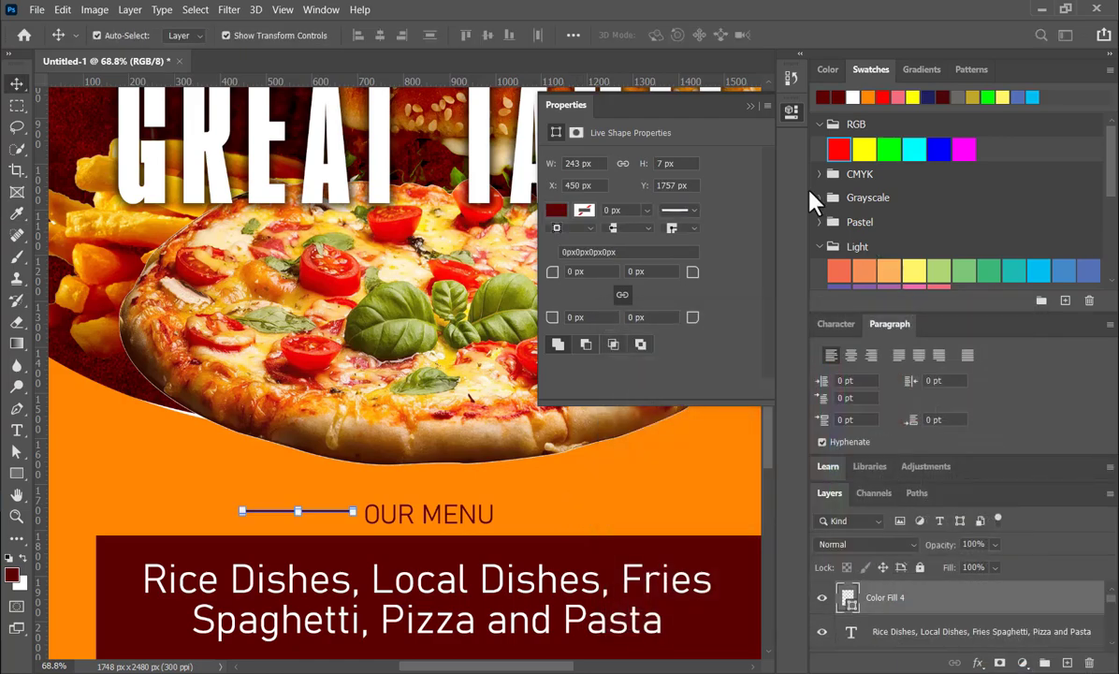
pyautogui.click(753, 108)
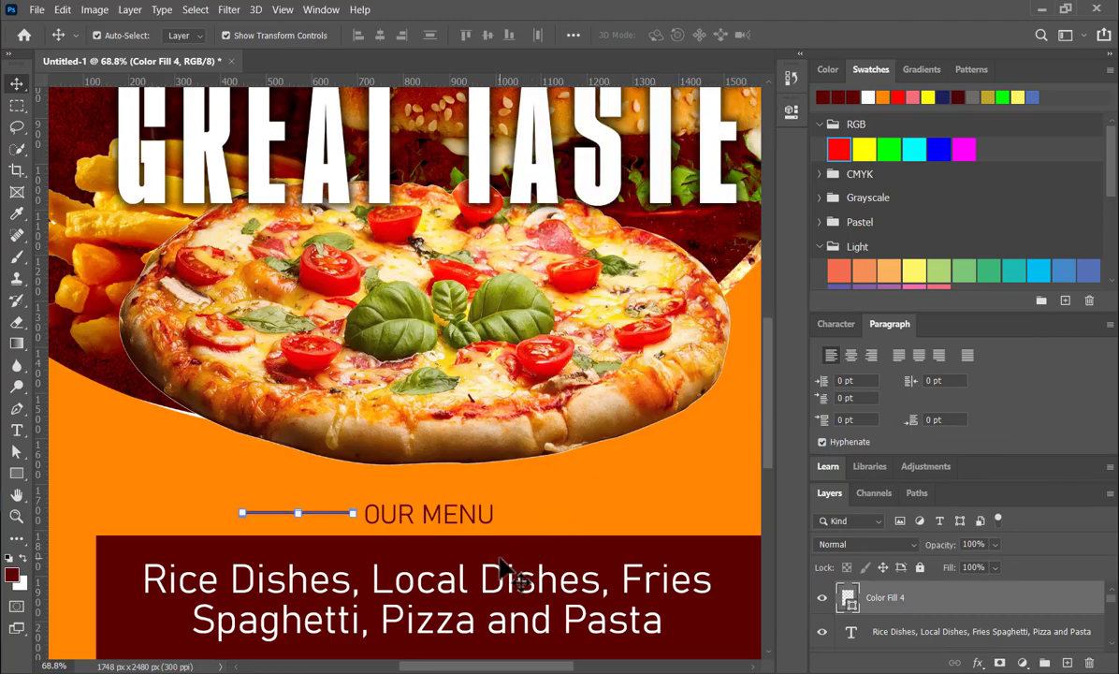
# Alt-drag a copy of the dark red line to the right side of OUR MENU
pyautogui.click(540, 507)
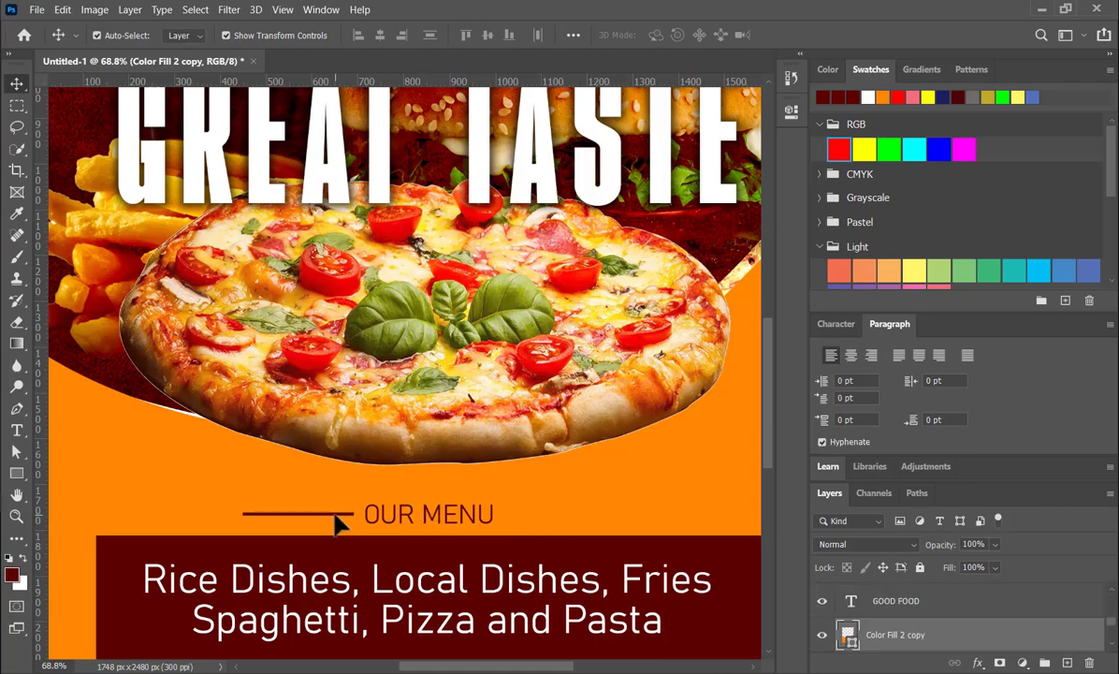
pyautogui.moveTo(338, 526); pyautogui.dragTo(610, 519)
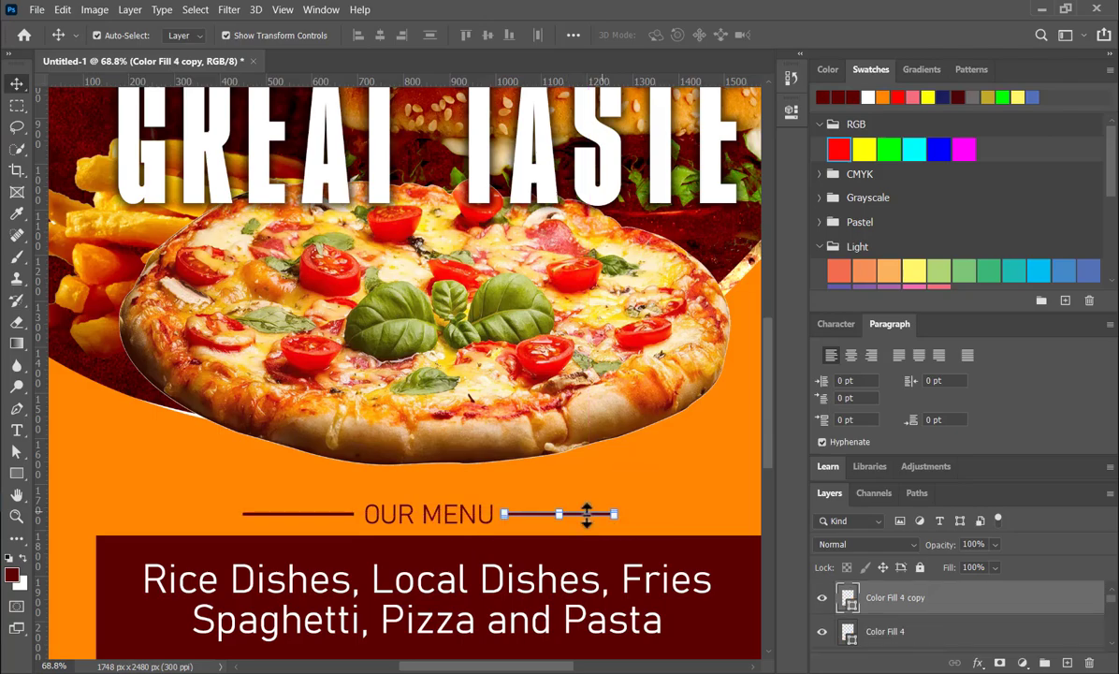
pyautogui.scroll(-5, 507, 500)
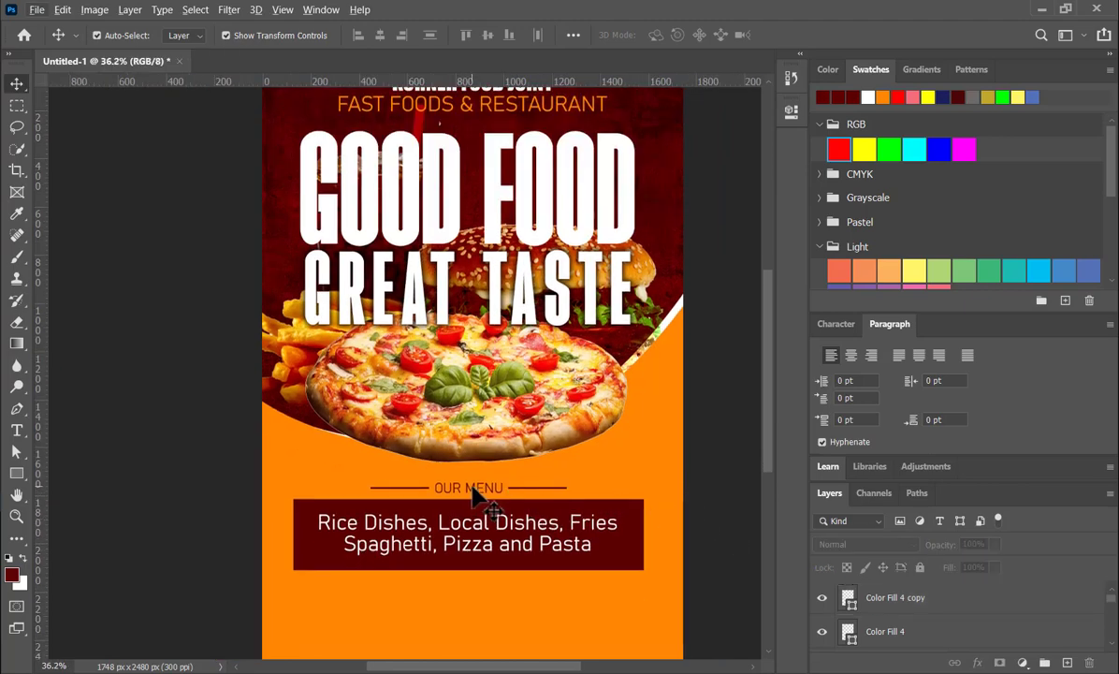
pyautogui.click(471, 489)
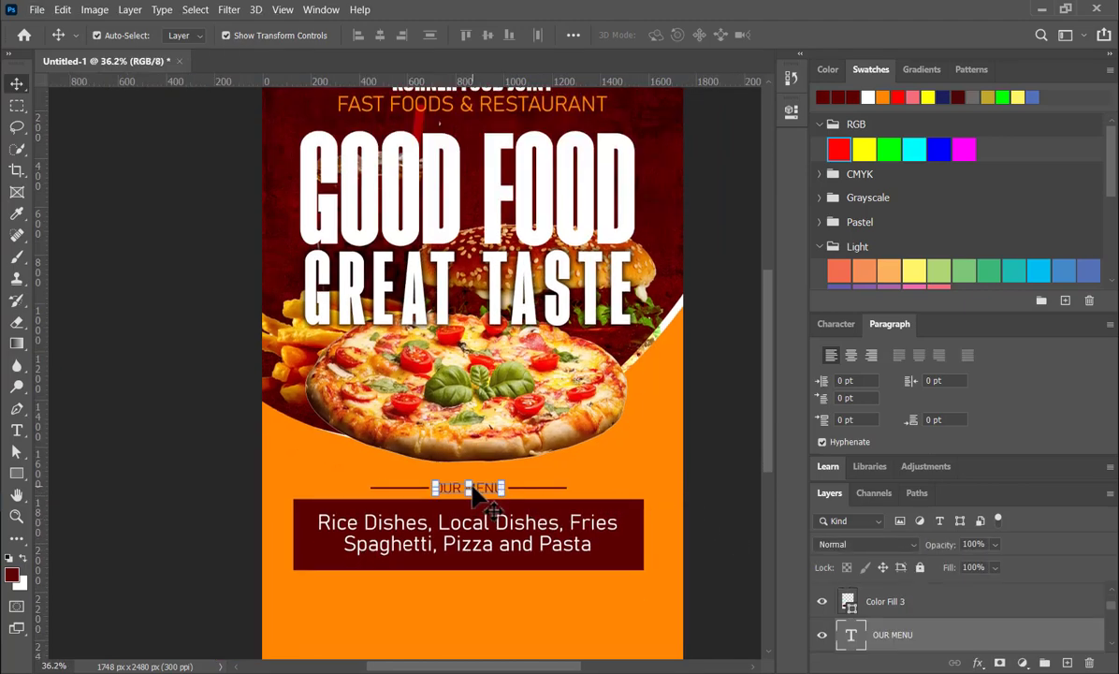
pyautogui.click(729, 517)
pyautogui.scroll(-2, 492, 475)
pyautogui.scroll(-1, 496, 534)
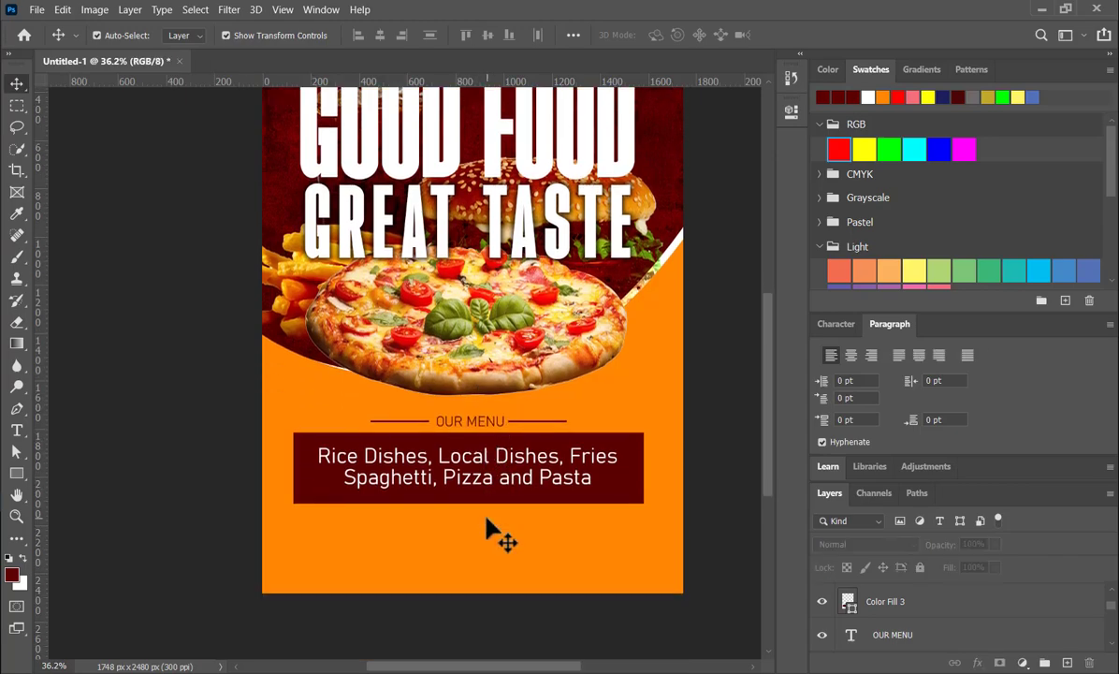
pyautogui.scroll(5, 491, 528)
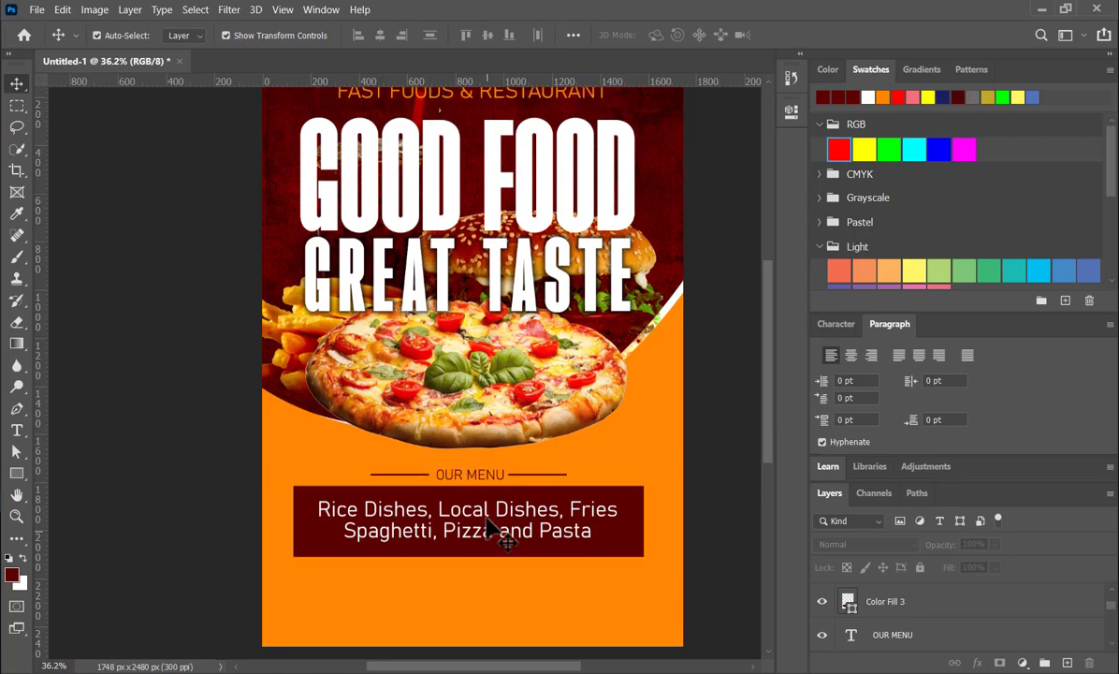
# Switch GREAT TASTE to the Impact font and set its tracking from 80 to 0
pyautogui.click(522, 367)
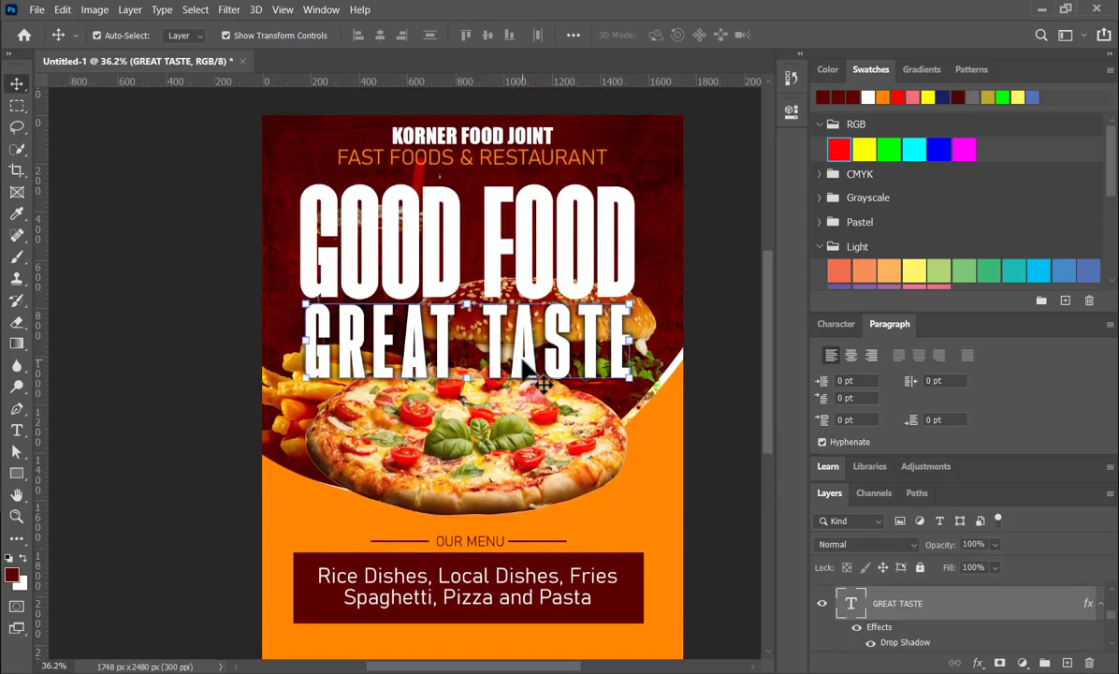
pyautogui.click(792, 114)
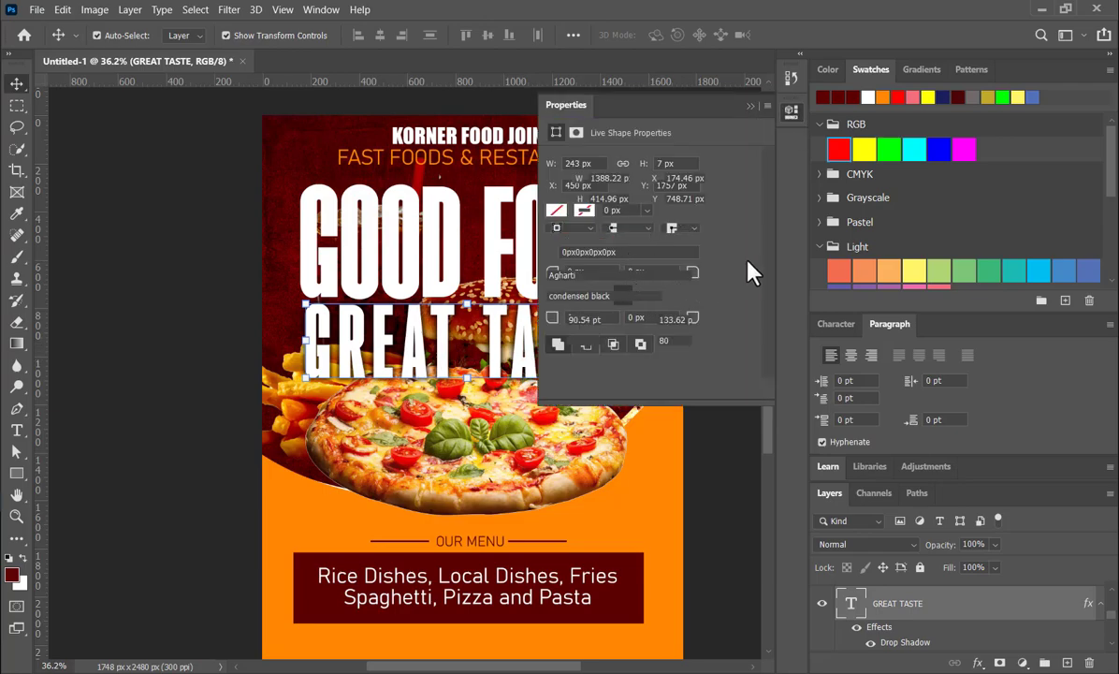
pyautogui.click(699, 276)
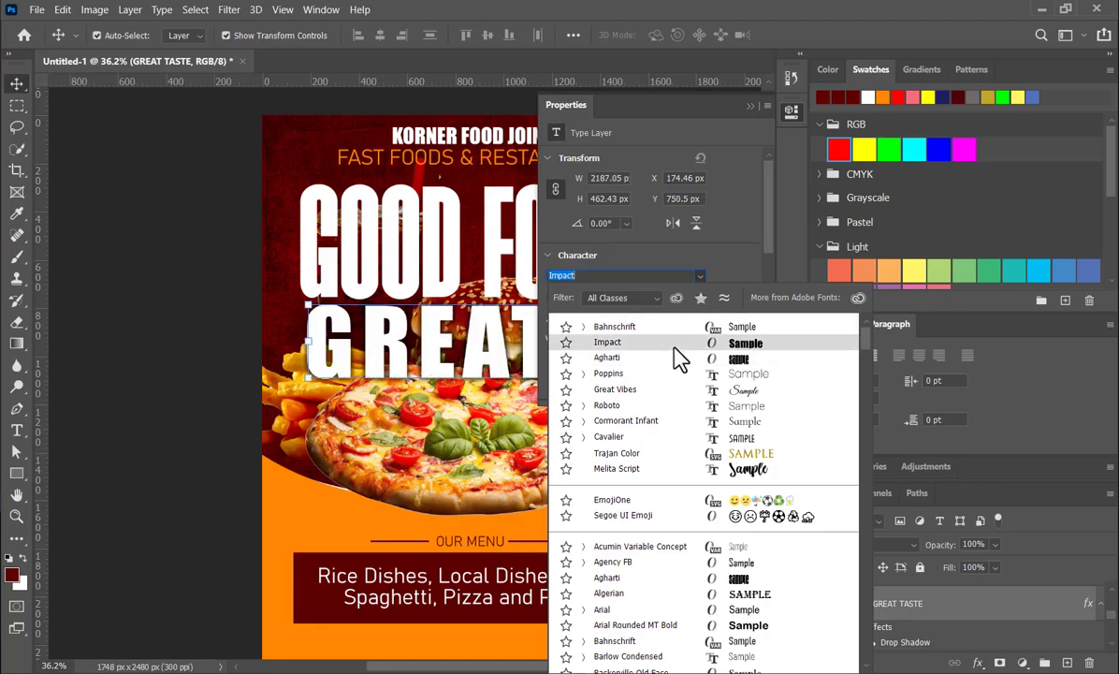
pyautogui.click(675, 344)
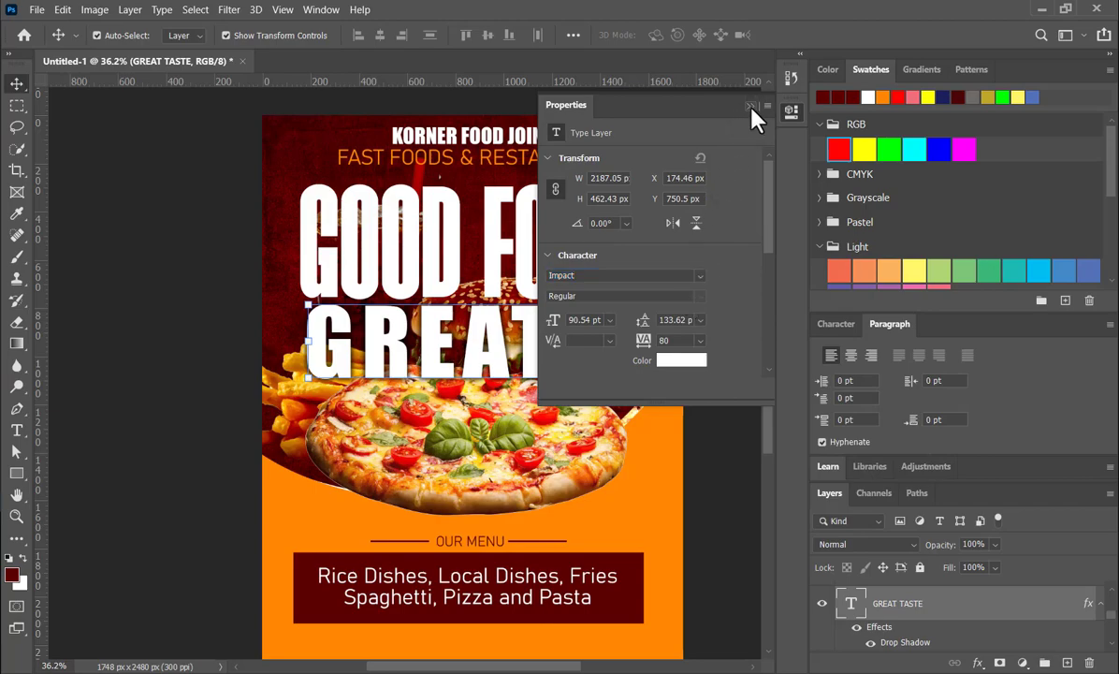
pyautogui.click(751, 107)
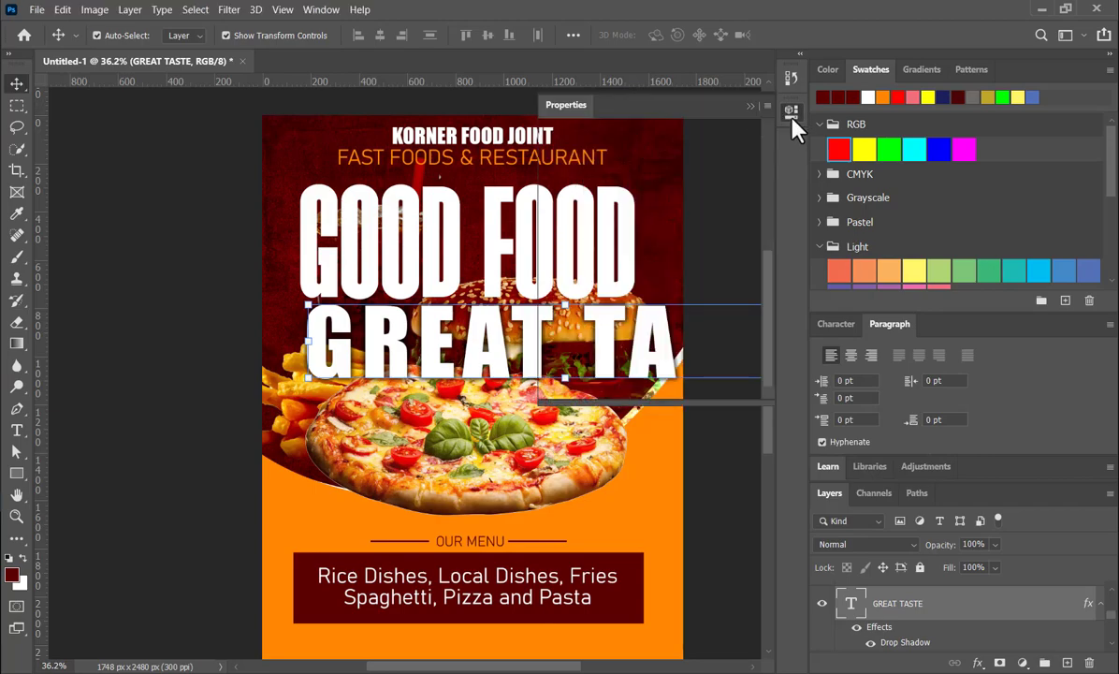
pyautogui.click(791, 113)
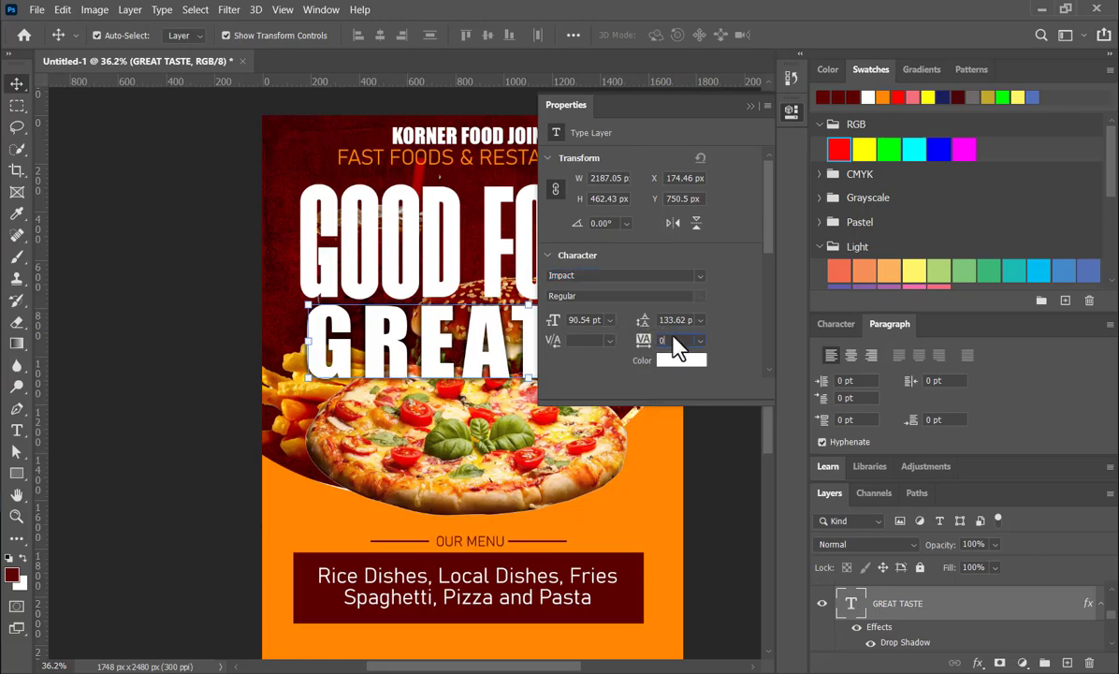
pyautogui.write('0')
pyautogui.press('Return')
pyautogui.click(750, 107)
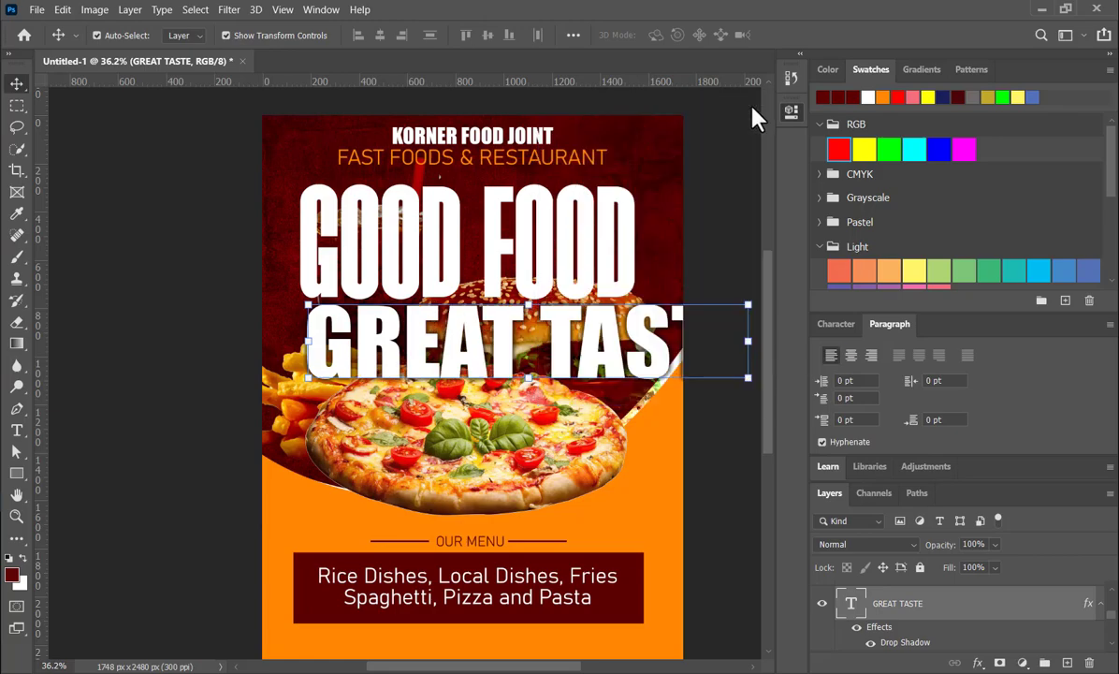
# Scale GREAT TASTE down to 76.46% and centre it beneath GOOD FOOD inside the poster
pyautogui.moveTo(700, 368); pyautogui.dragTo(426, 325)
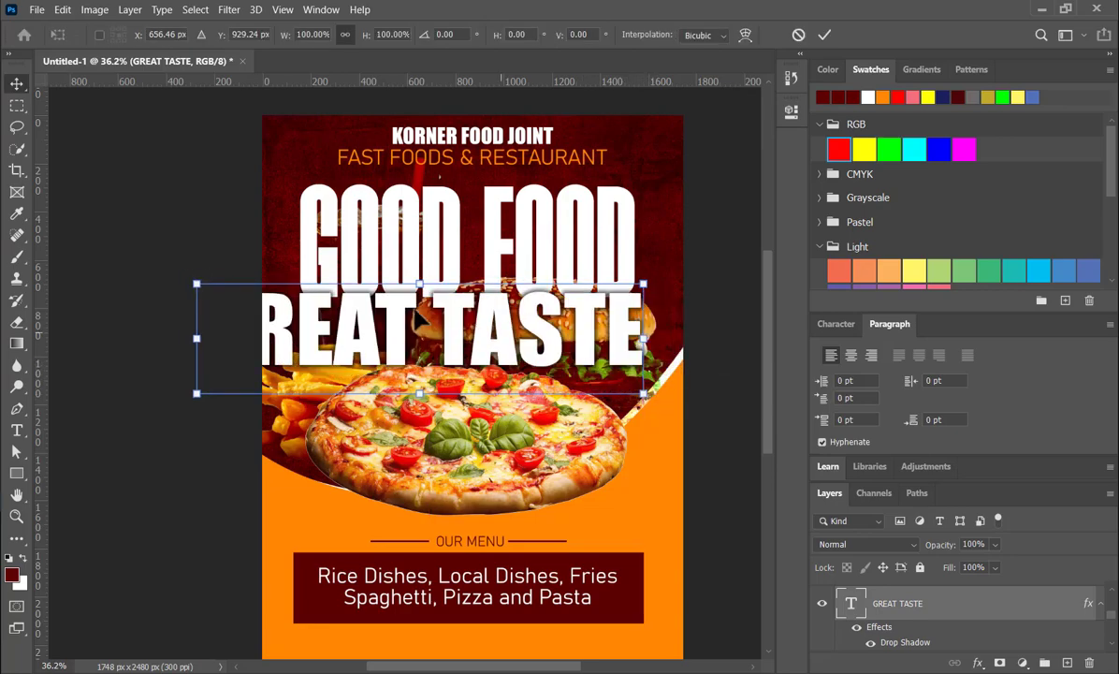
pyautogui.moveTo(197, 282); pyautogui.dragTo(298, 317)
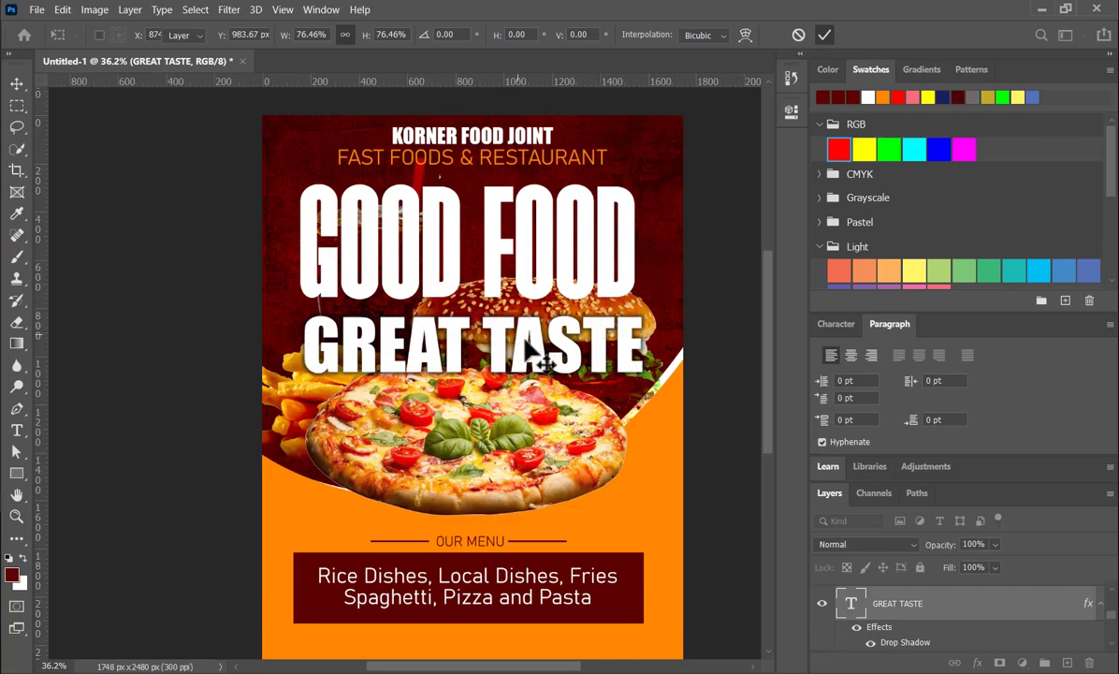
pyautogui.press('Return')
pyautogui.moveTo(523, 340); pyautogui.dragTo(518, 334)
pyautogui.click(728, 338)
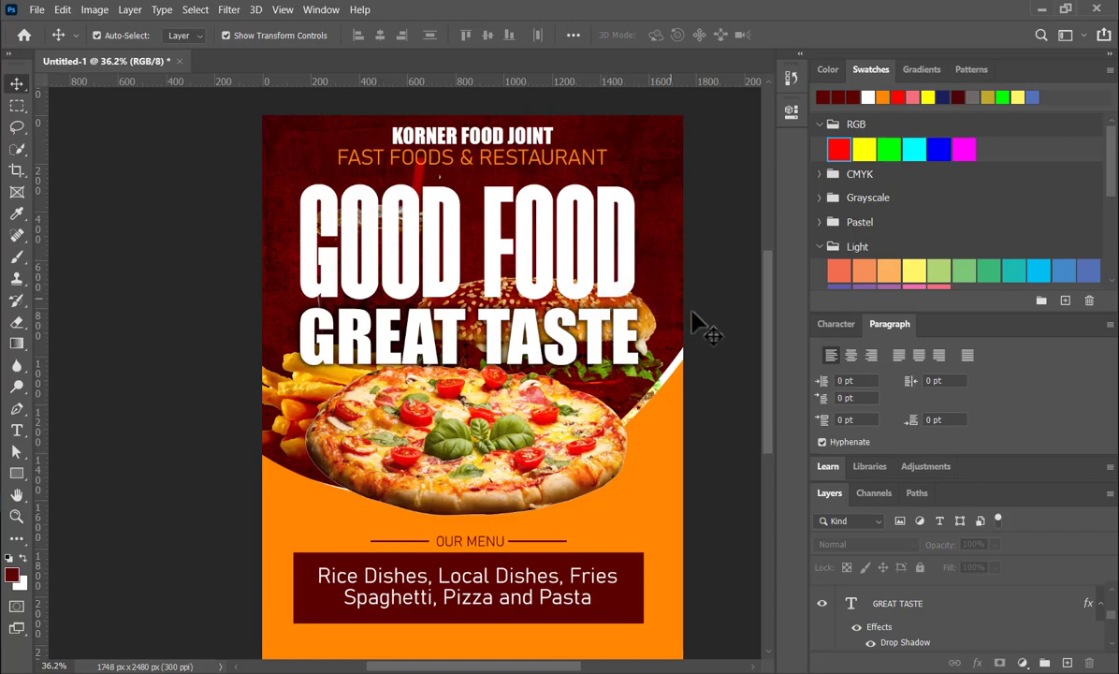
# Copy the ugali-and-goat-fry plate image from the 'ugali beef' Google Images results, then return to Photoshop
pyautogui.scroll(-1, 526, 348)
pyautogui.scroll(-5, 527, 348)
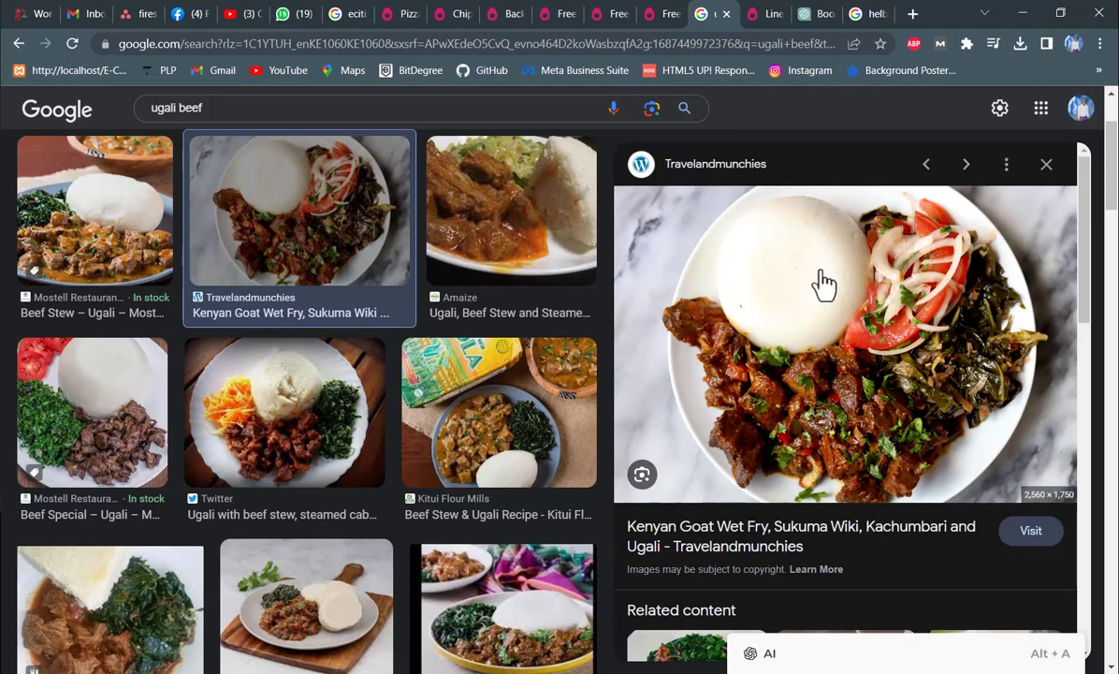
pyautogui.rightClick(824, 284)
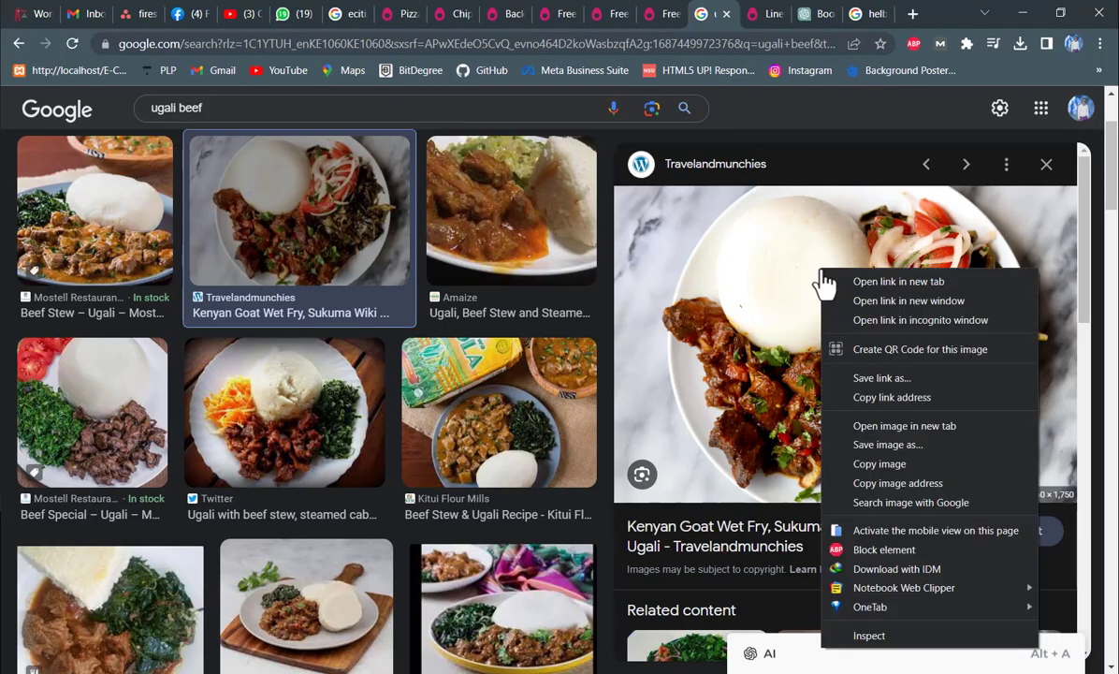
pyautogui.click(877, 464)
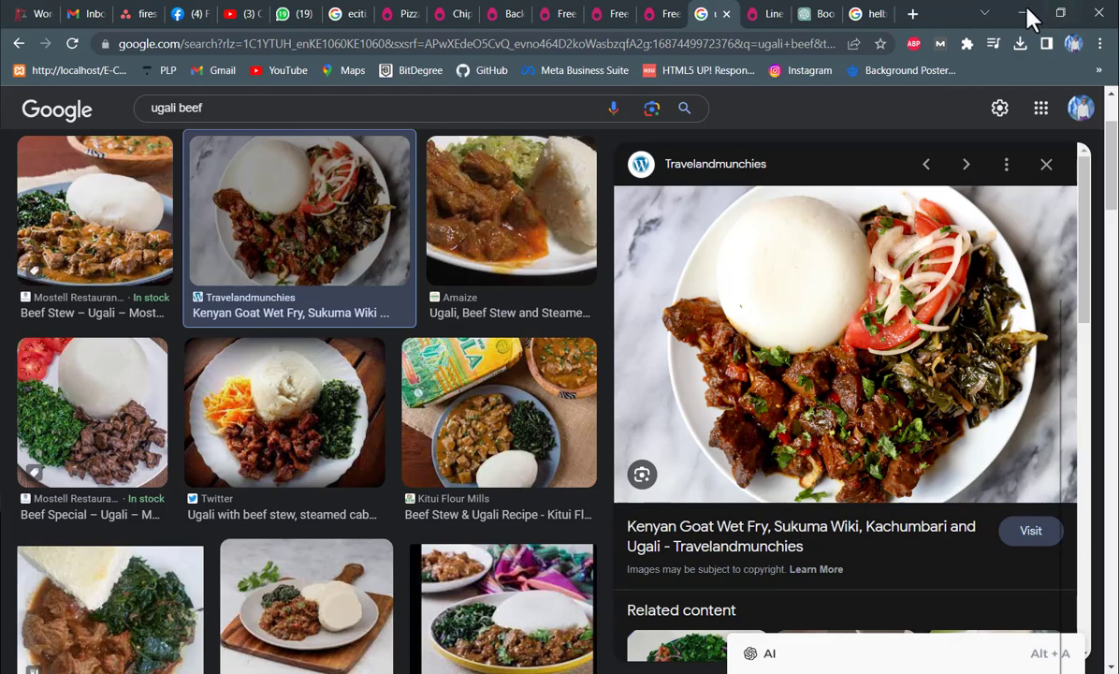
pyautogui.rightClick(843, 295)
pyautogui.click(900, 490)
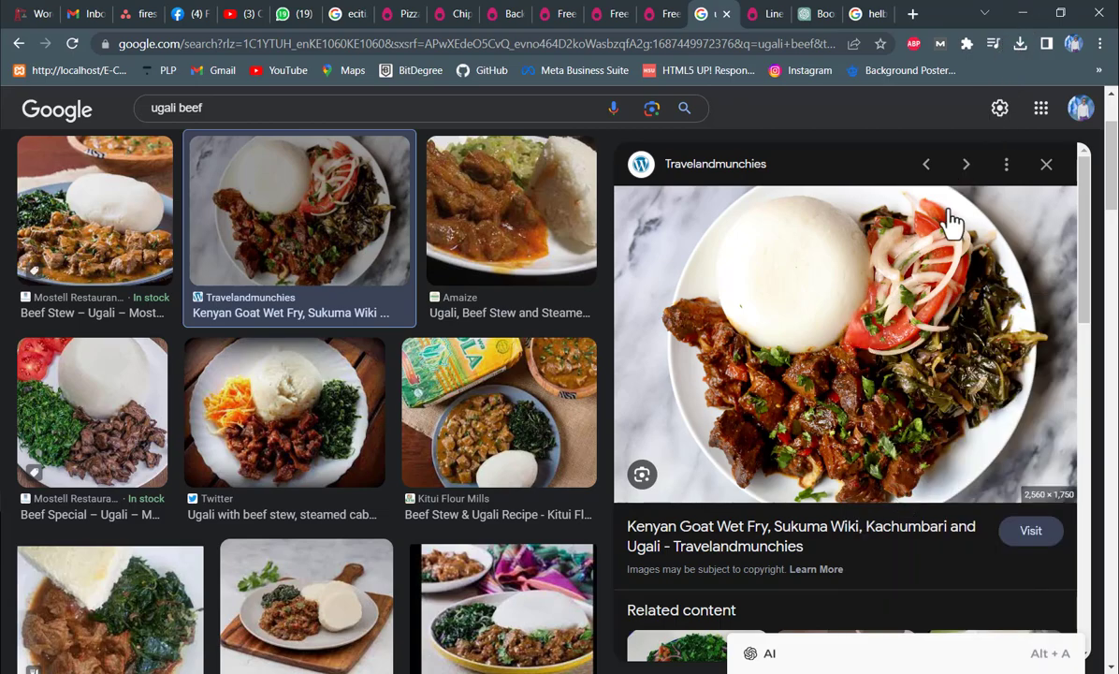
pyautogui.hotkey('alt', 'Tab')
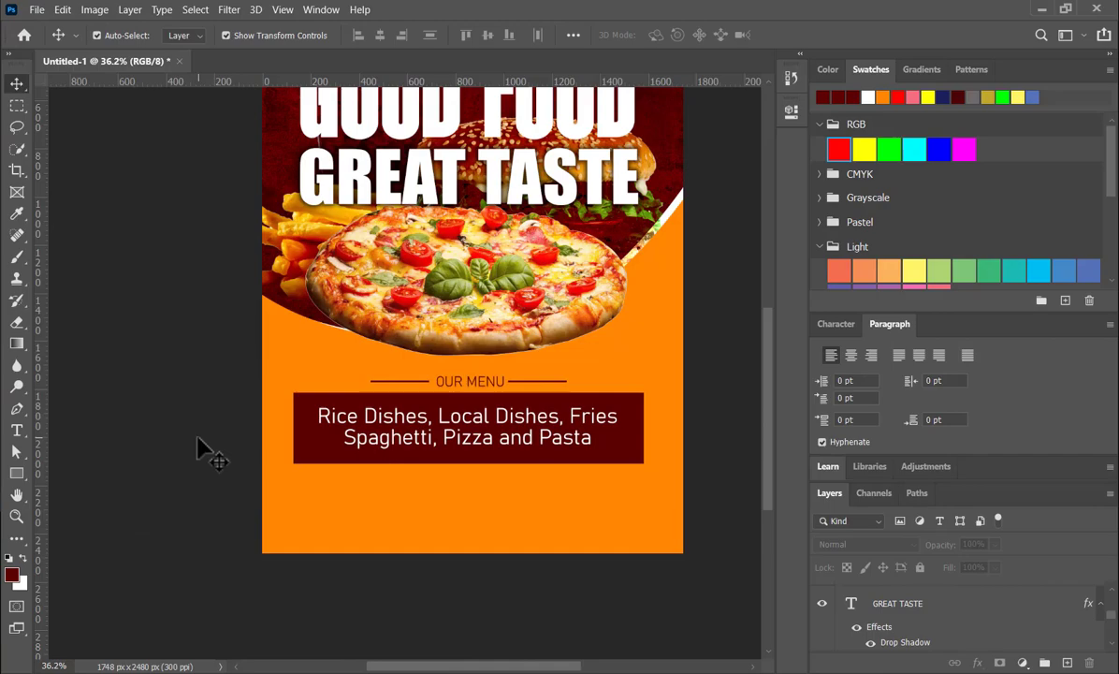
# Paste the dish photo, scale it to about 32%, and place it beside the pizza above OUR MENU
pyautogui.hotkey('ctrl', 'v')
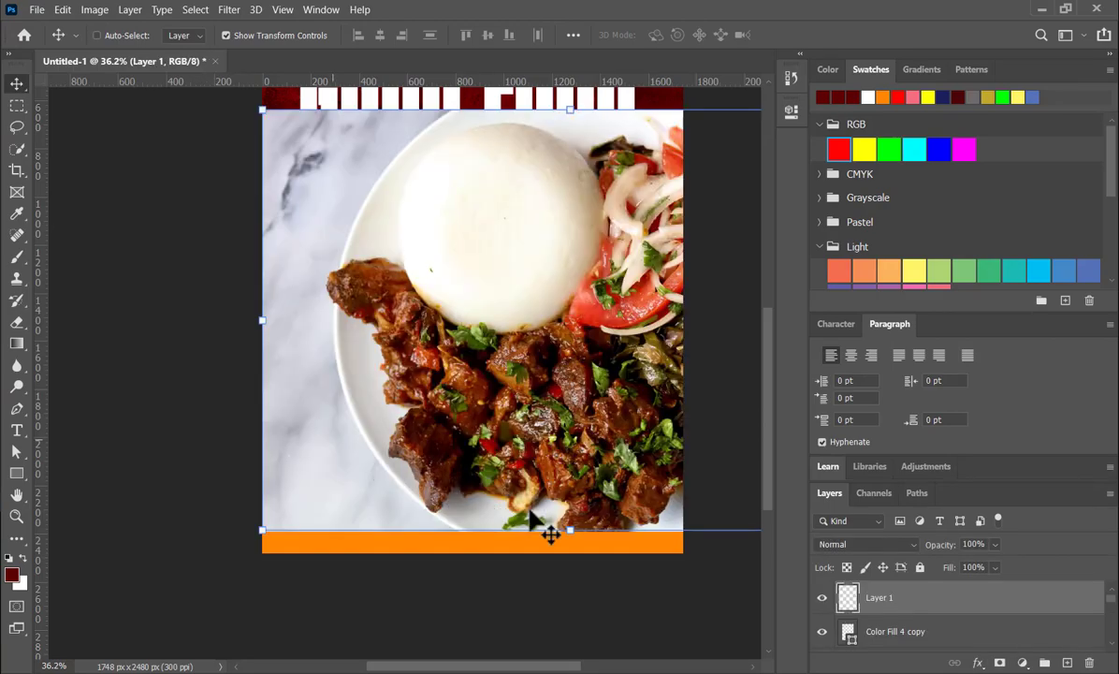
pyautogui.moveTo(568, 533); pyautogui.dragTo(540, 246)
pyautogui.moveTo(552, 194); pyautogui.dragTo(597, 321)
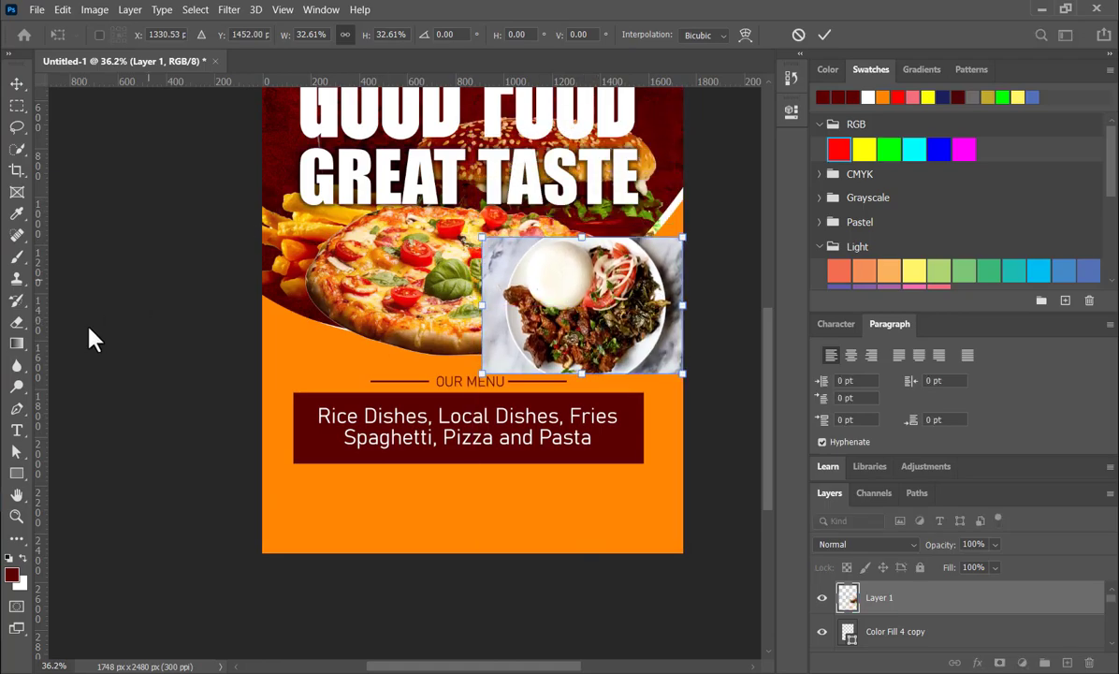
pyautogui.click(15, 471)
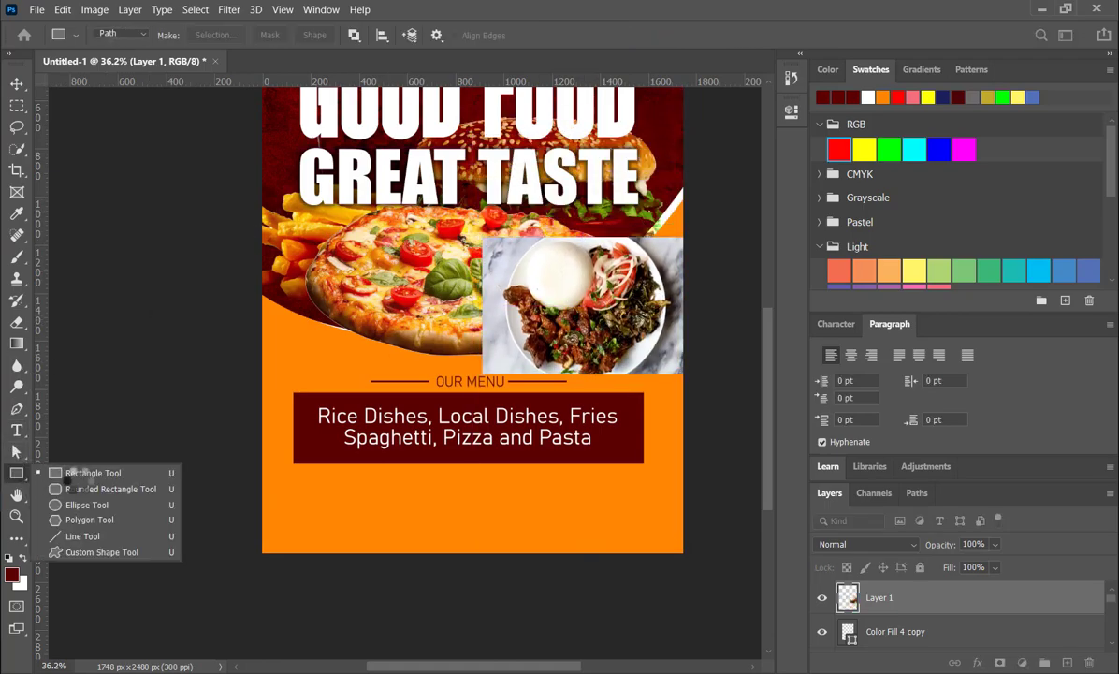
# Select the Ellipse Tool from the shape tools
pyautogui.click(89, 470)
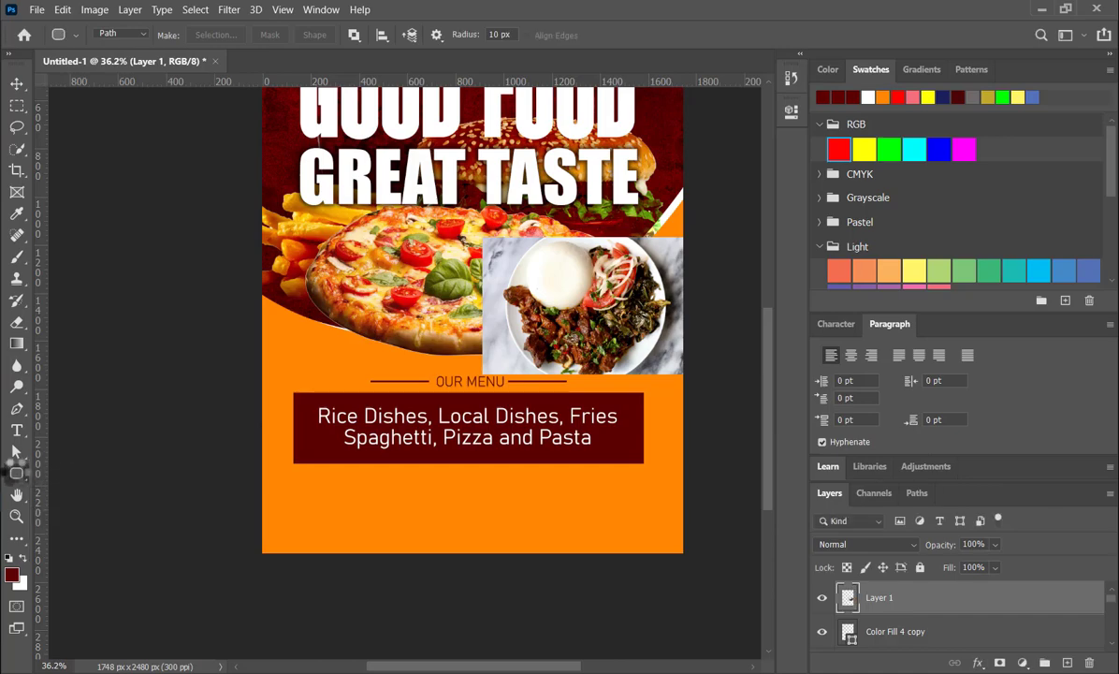
pyautogui.click(16, 473)
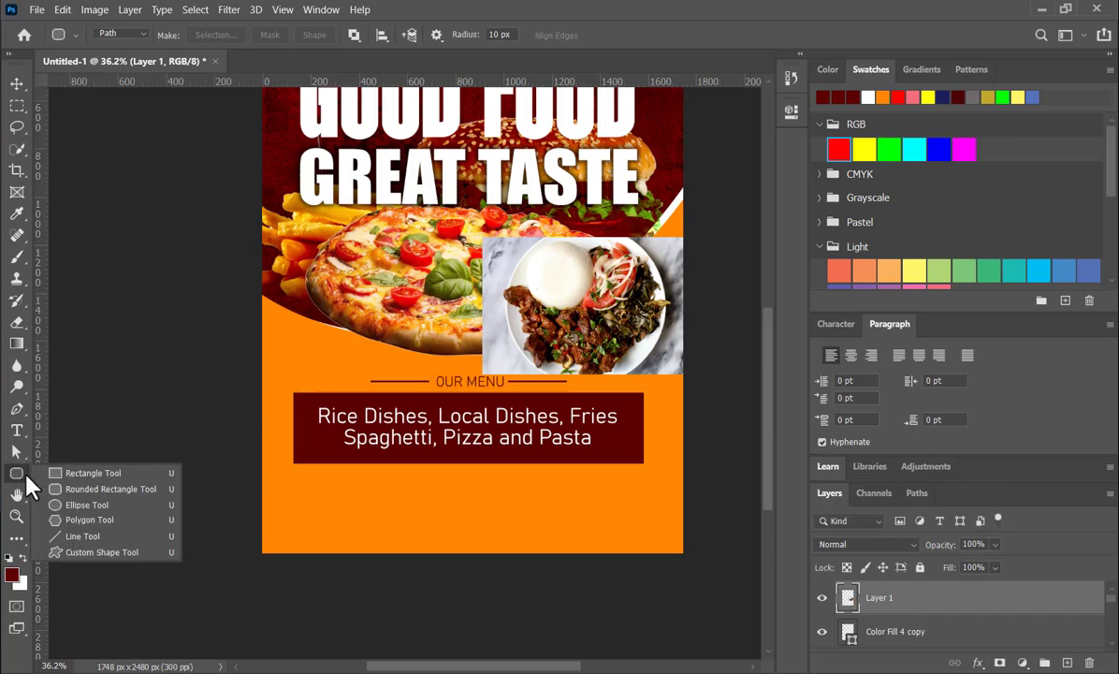
pyautogui.click(80, 485)
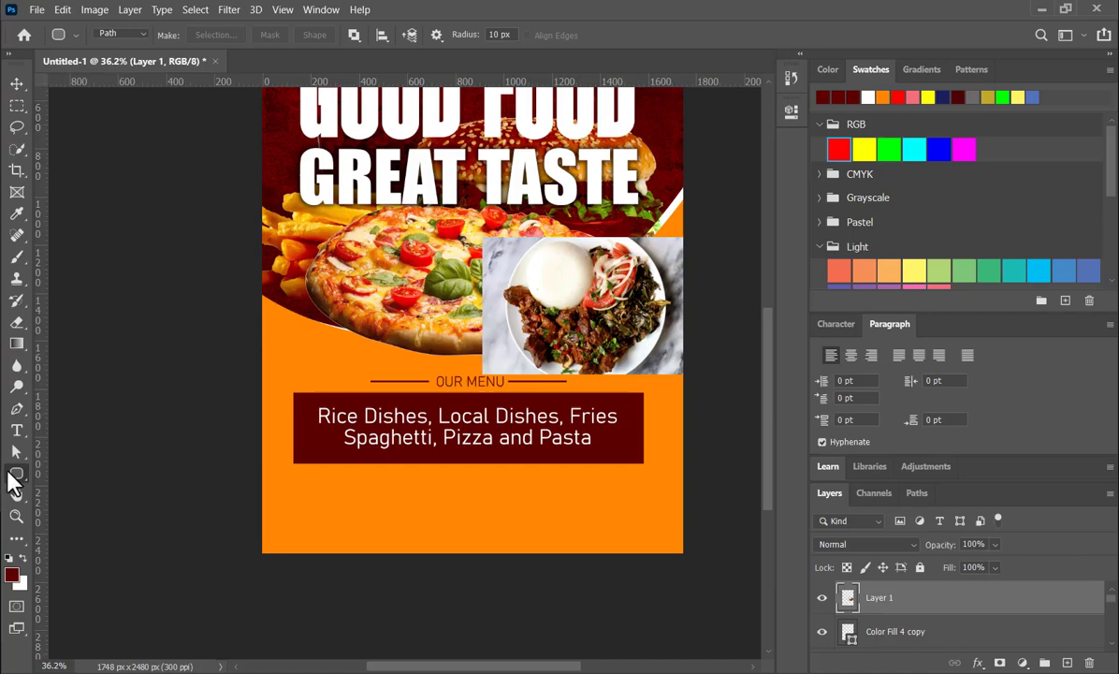
pyautogui.click(13, 477)
pyautogui.click(88, 506)
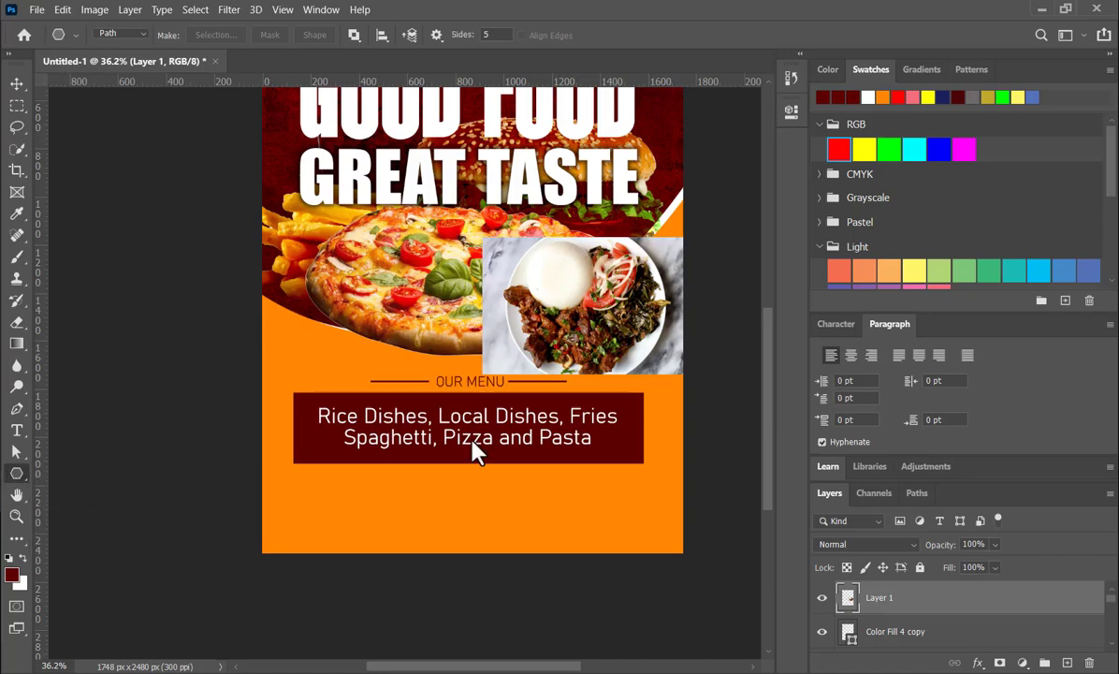
# Draw a circle path over the plate and shrink the photo slightly to fit it
pyautogui.moveTo(600, 315); pyautogui.dragTo(655, 368)
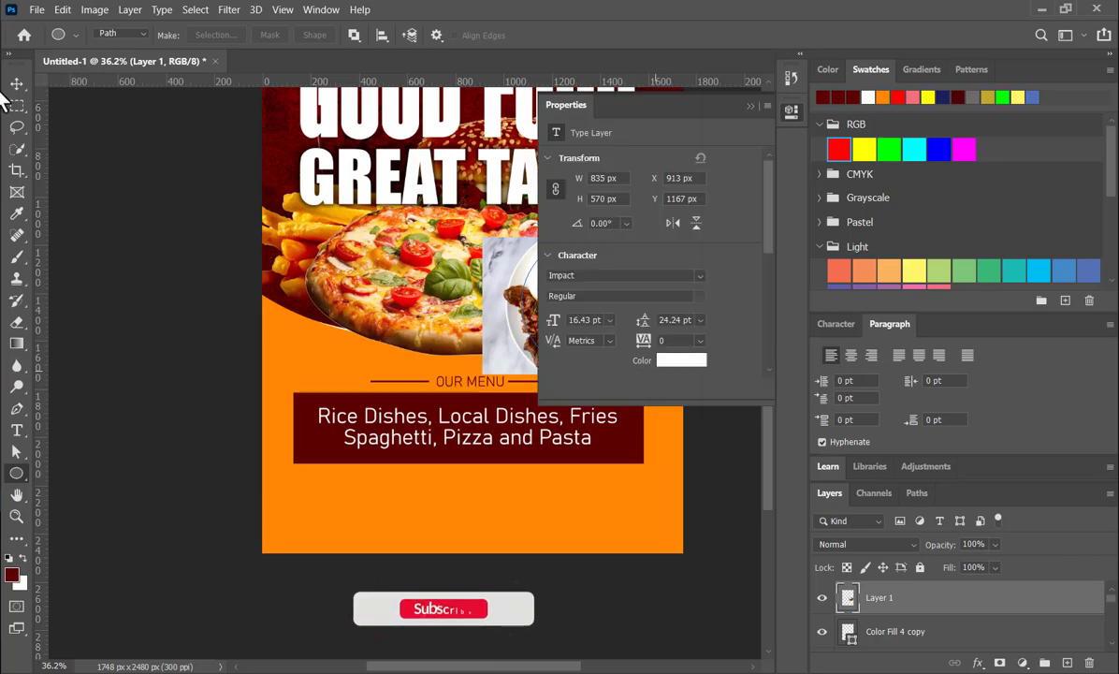
pyautogui.click(750, 106)
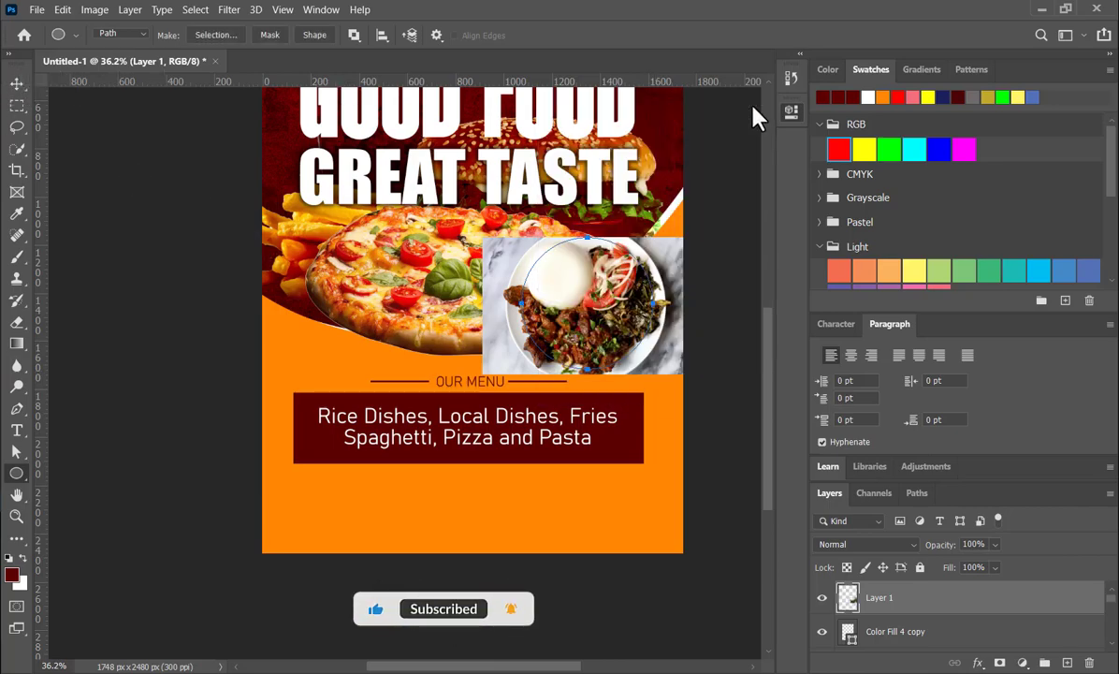
pyautogui.click(17, 84)
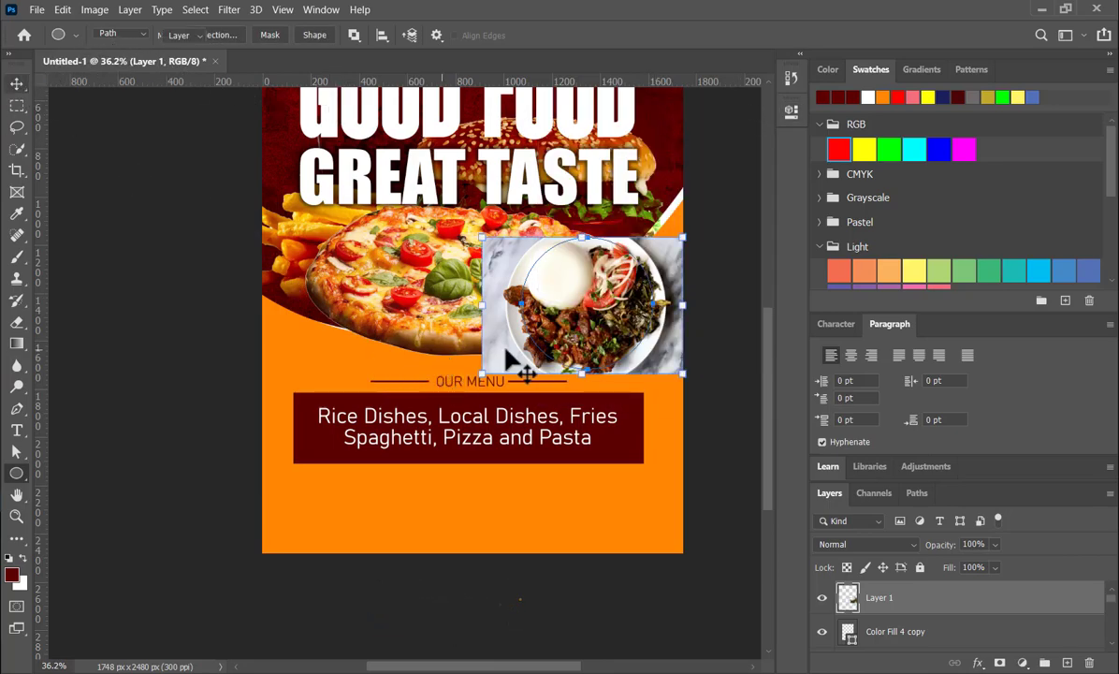
pyautogui.press('v')
pyautogui.moveTo(485, 372); pyautogui.dragTo(488, 367)
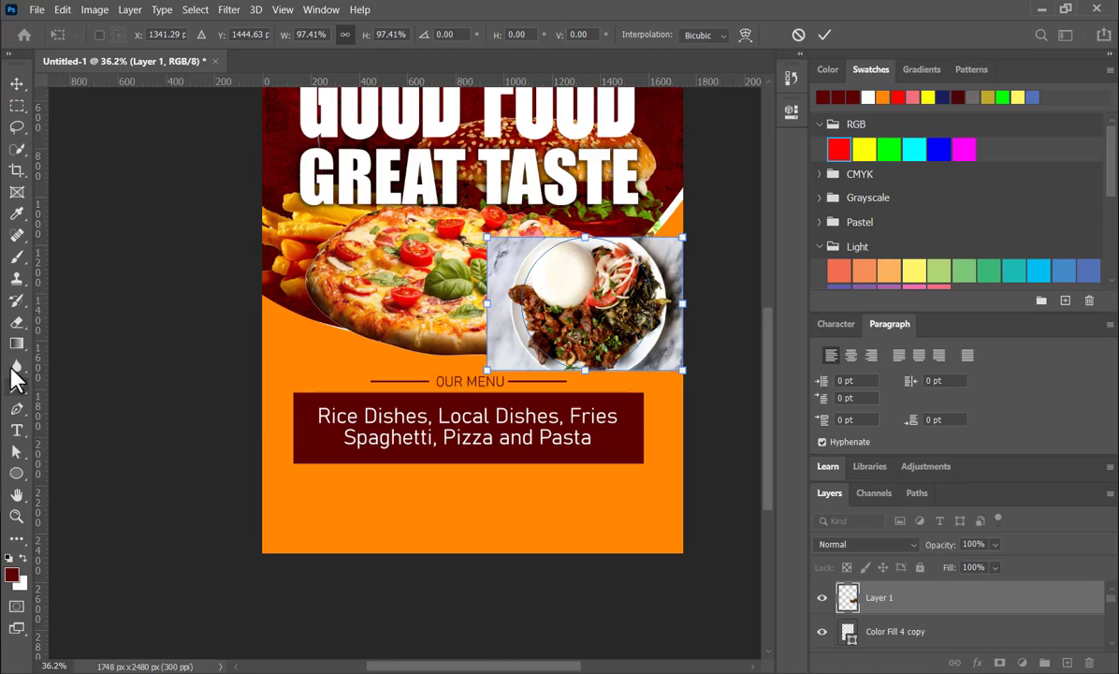
# Clip the photo to the circle as a vector mask and shift it right beside the pizza
pyautogui.click(16, 472)
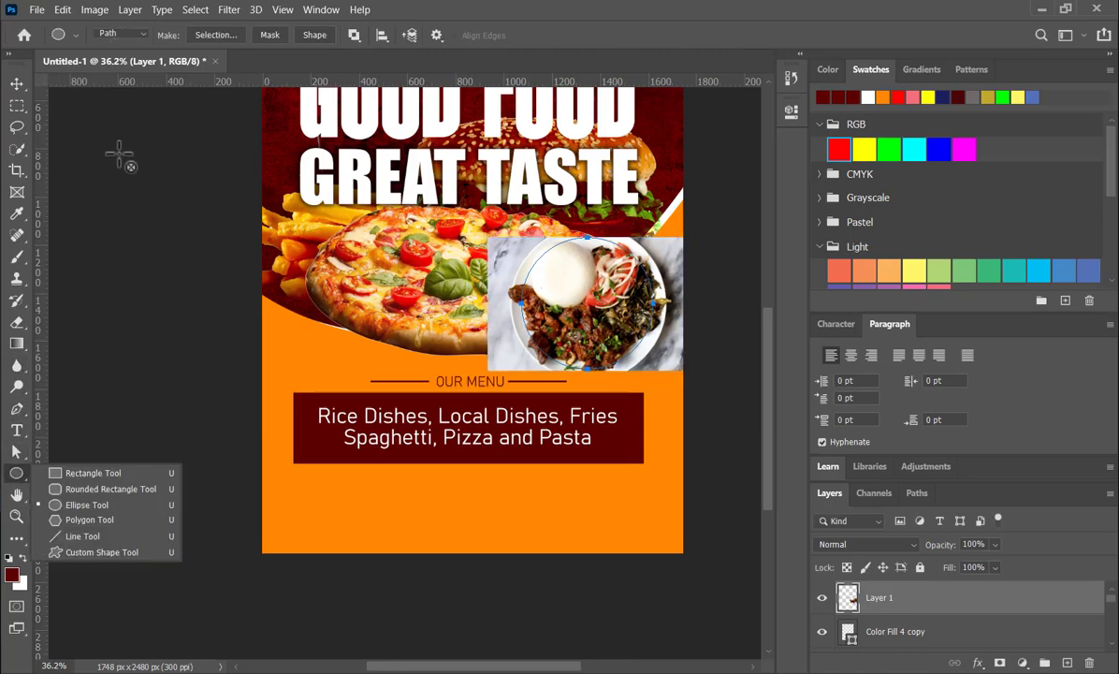
pyautogui.click(274, 35)
pyautogui.click(273, 35)
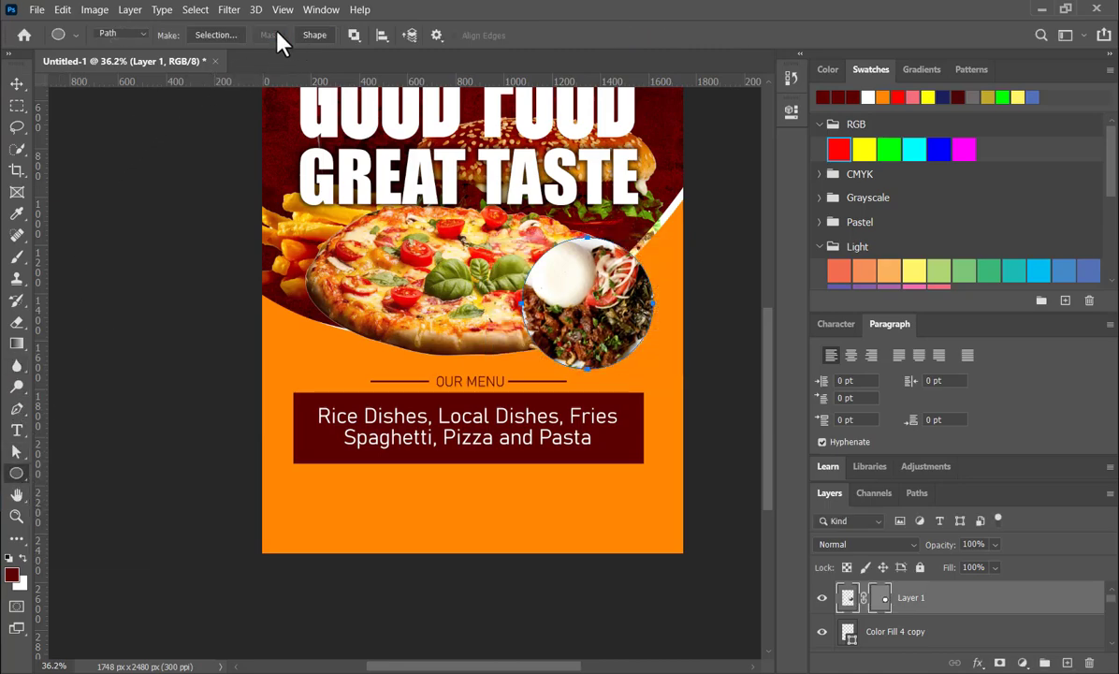
pyautogui.click(19, 84)
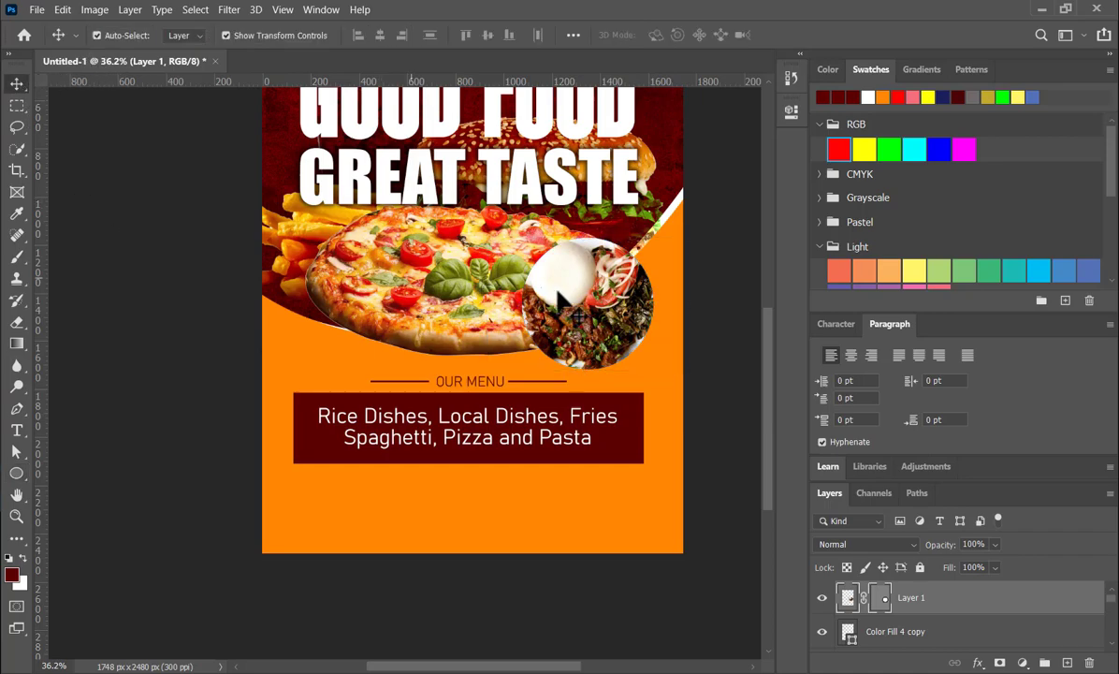
pyautogui.moveTo(599, 328); pyautogui.dragTo(610, 326)
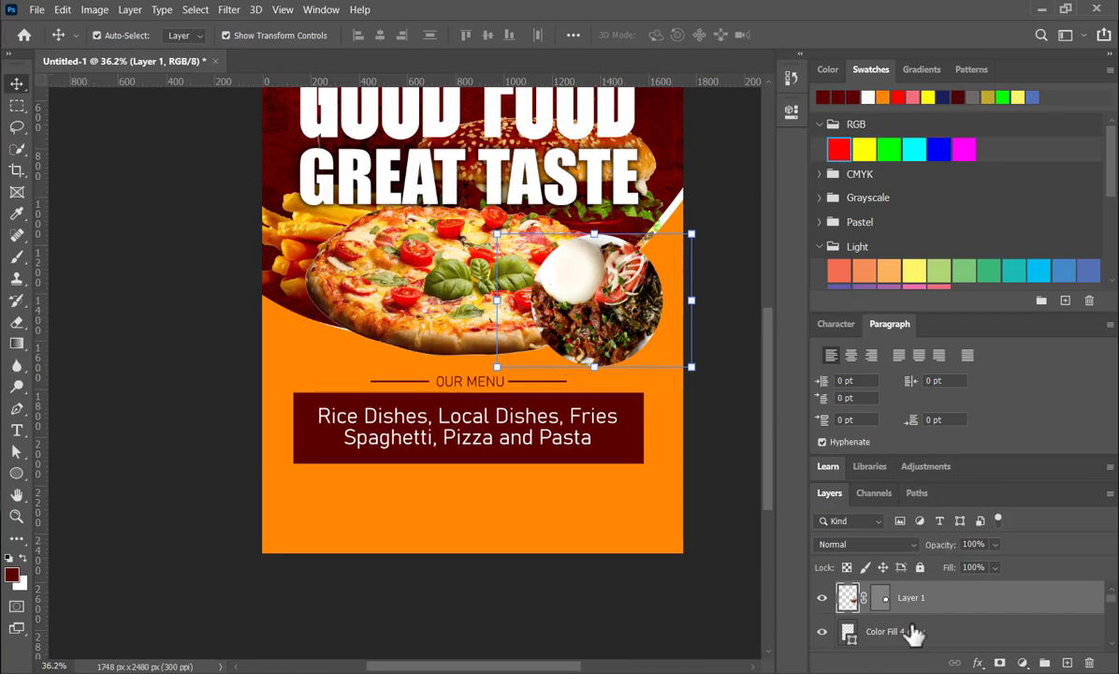
# Add a 26 px outside white (ffffff) Stroke effect to the circular dish photo
pyautogui.click(978, 662)
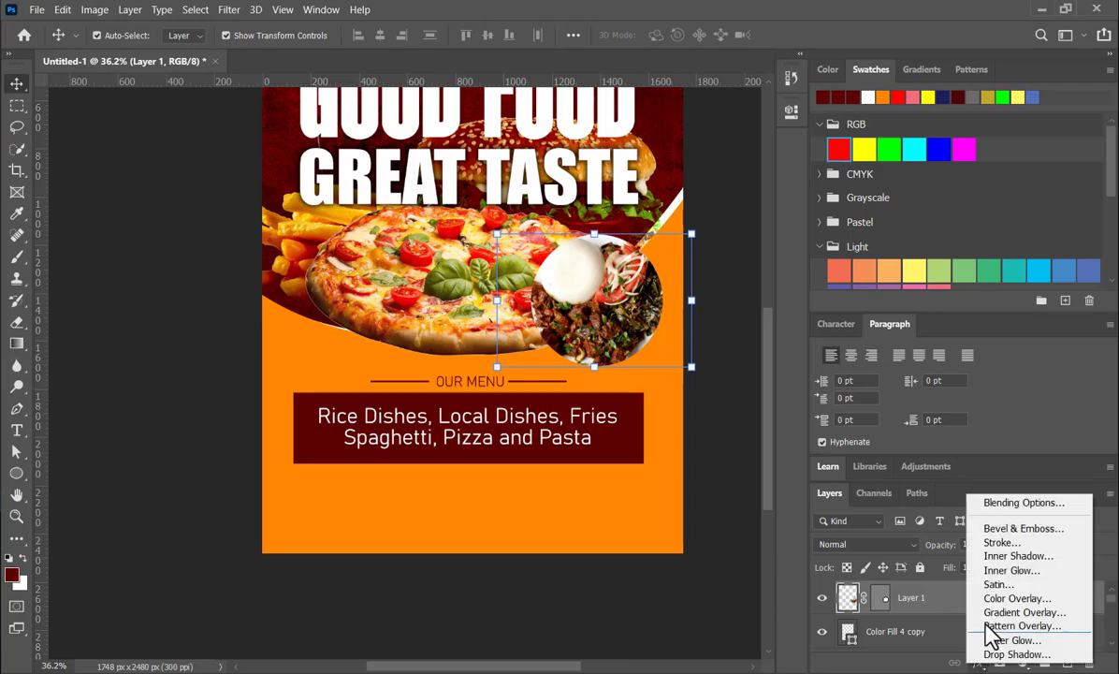
pyautogui.click(1001, 545)
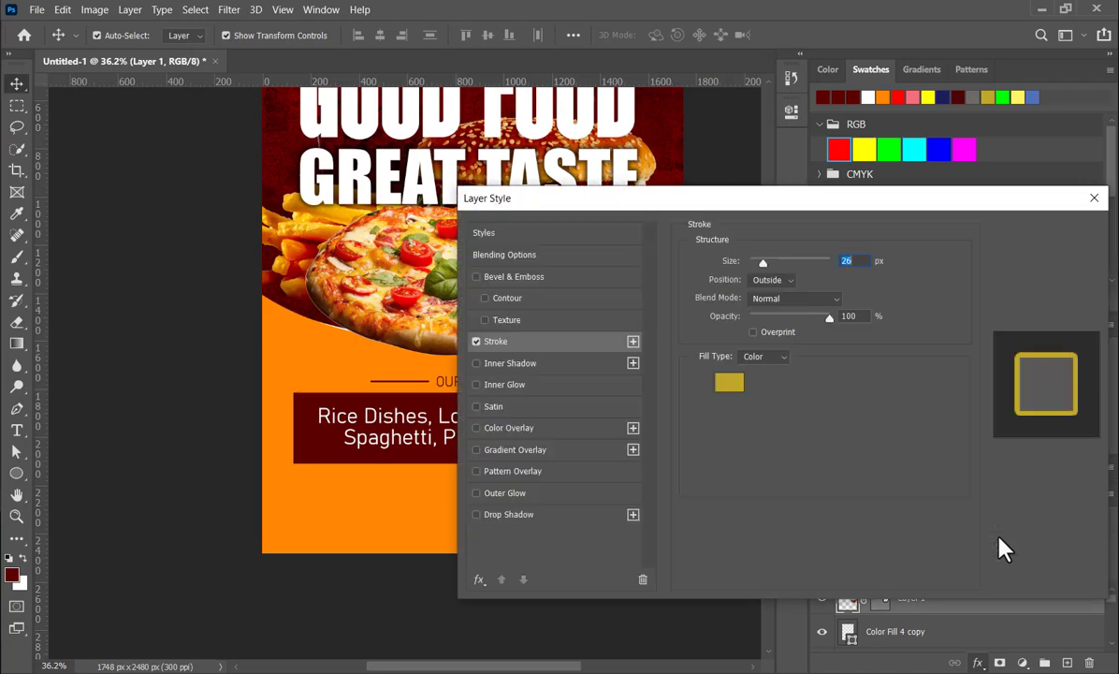
pyautogui.moveTo(748, 220); pyautogui.dragTo(528, 388)
pyautogui.click(508, 554)
pyautogui.click(610, 356)
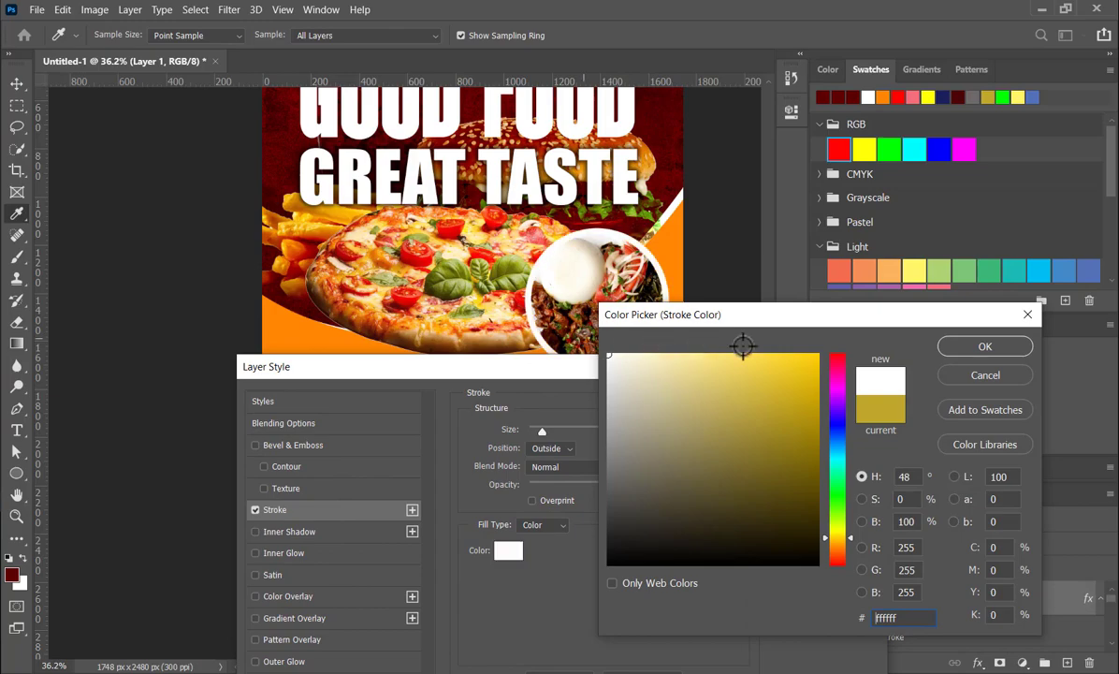
pyautogui.click(982, 348)
pyautogui.click(845, 411)
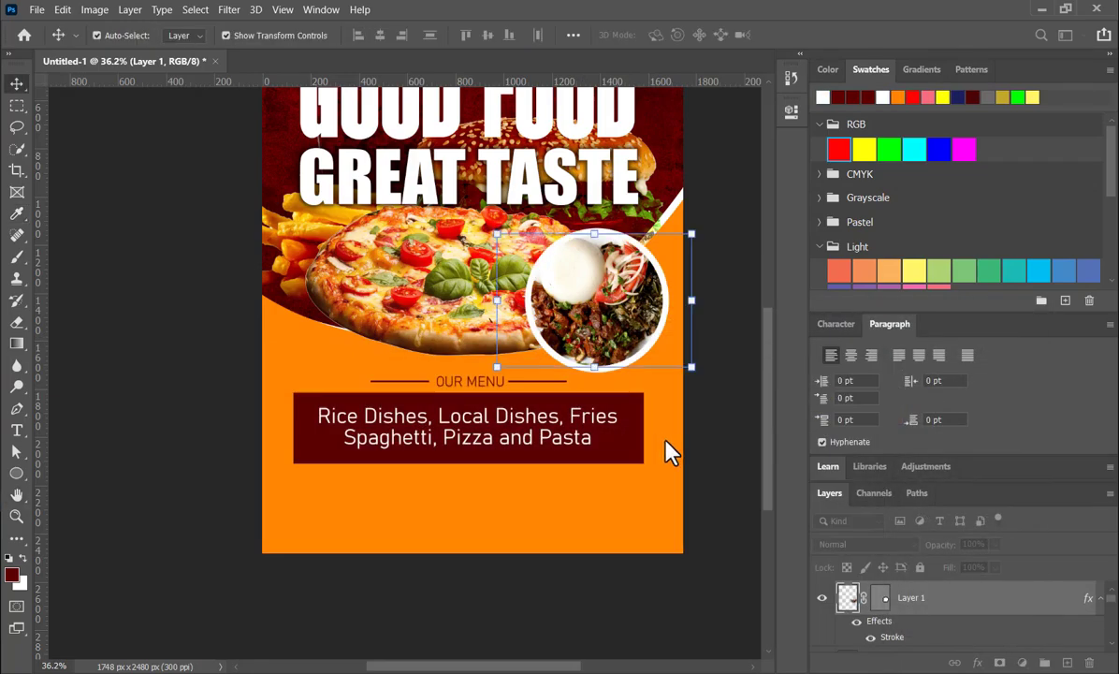
pyautogui.click(734, 459)
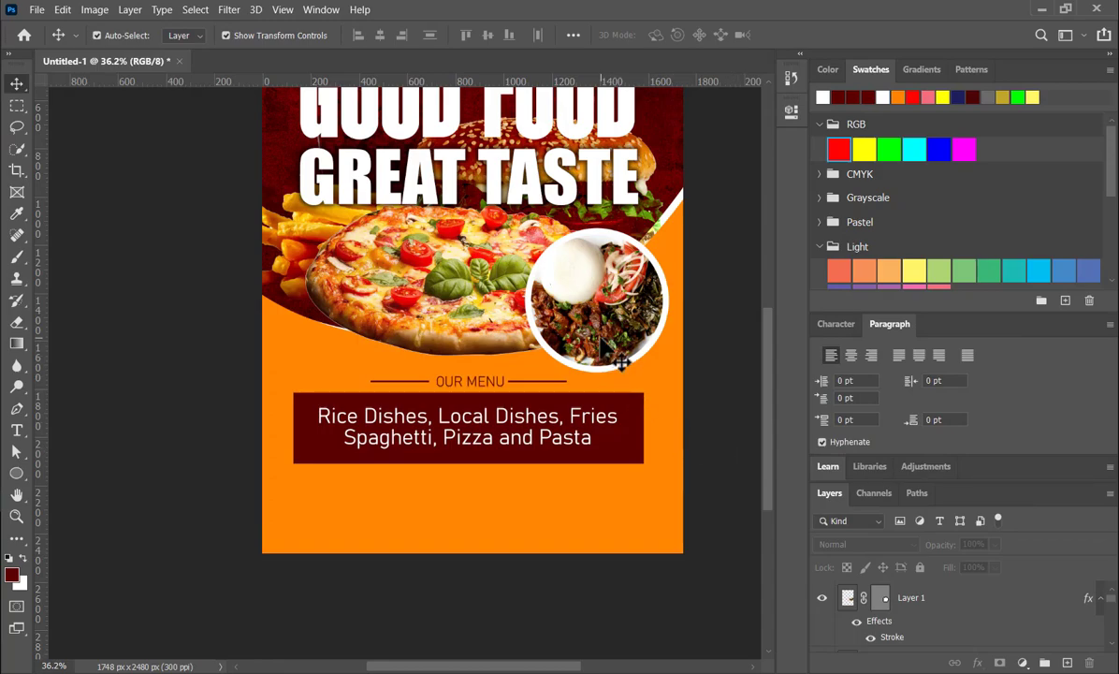
# Alt-drag a copy of the white-ringed circle to the left of the pizza and nudge it right
pyautogui.moveTo(601, 333); pyautogui.dragTo(342, 335)
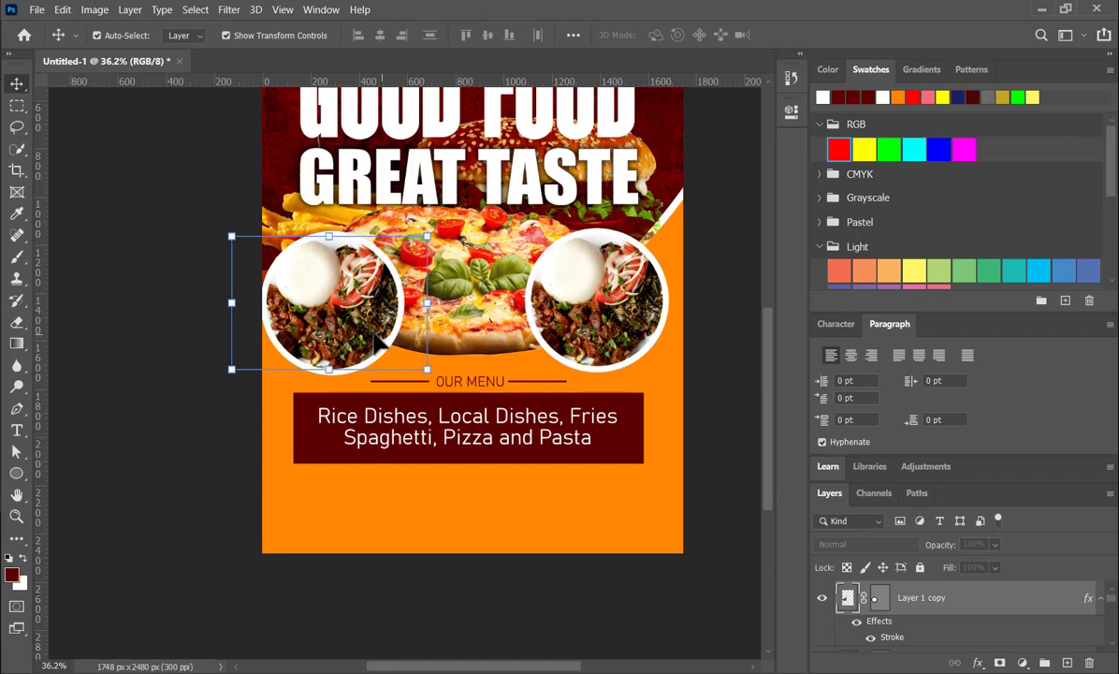
pyautogui.press('Right')
pyautogui.press('Right')
pyautogui.press('Right')
pyautogui.press('Right')
pyautogui.press('Right')
pyautogui.press('Right')
pyautogui.press('Right')
pyautogui.press('Right')
pyautogui.press('Right')
pyautogui.press('Right')
pyautogui.press('Right')
pyautogui.press('Right')
pyautogui.press('Right')
pyautogui.press('Right')
pyautogui.press('Right')
pyautogui.press('Right')
pyautogui.press('Right')
pyautogui.press('Right')
pyautogui.press('Right')
pyautogui.press('Right')
pyautogui.press('Right')
pyautogui.press('Right')
pyautogui.press('Right')
pyautogui.press('Right')
pyautogui.press('Right')
pyautogui.press('Right')
pyautogui.press('Right')
pyautogui.press('Right')
pyautogui.press('Right')
pyautogui.press('Right')
pyautogui.press('Right')
pyautogui.press('Right')
pyautogui.press('Right')
pyautogui.press('Right')
pyautogui.press('Right')
pyautogui.press('Right')
pyautogui.press('Right')
pyautogui.press('Right')
pyautogui.press('Right')
pyautogui.press('Right')
pyautogui.press('Right')
pyautogui.press('Right')
pyautogui.press('Right')
pyautogui.press('Right')
pyautogui.press('Right')
pyautogui.press('Right')
pyautogui.press('Right')
pyautogui.press('Right')
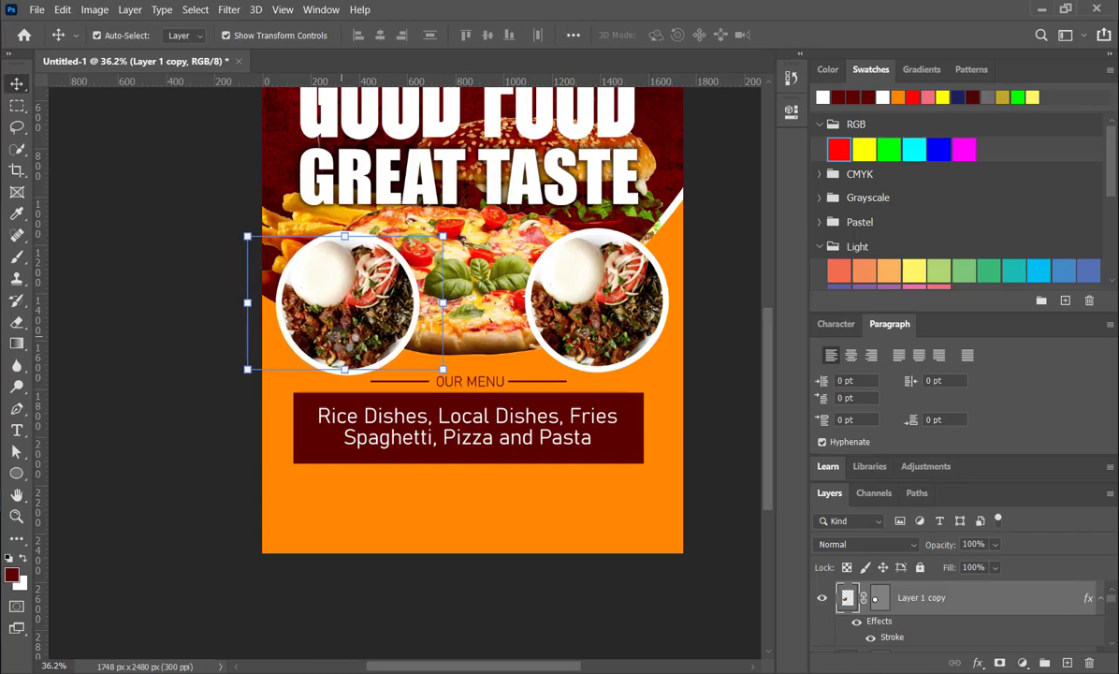
pyautogui.press('Right')
pyautogui.press('Right')
pyautogui.press('Right')
pyautogui.press('Right')
pyautogui.press('Right')
pyautogui.press('Right')
pyautogui.press('Right')
pyautogui.press('Right')
pyautogui.press('Right')
pyautogui.press('Right')
pyautogui.press('Right')
pyautogui.press('Right')
pyautogui.press('Right')
pyautogui.press('Right')
pyautogui.press('Right')
pyautogui.press('Right')
# Nudge the right circle slightly left to balance the pair, then deselect
pyautogui.click(646, 328)
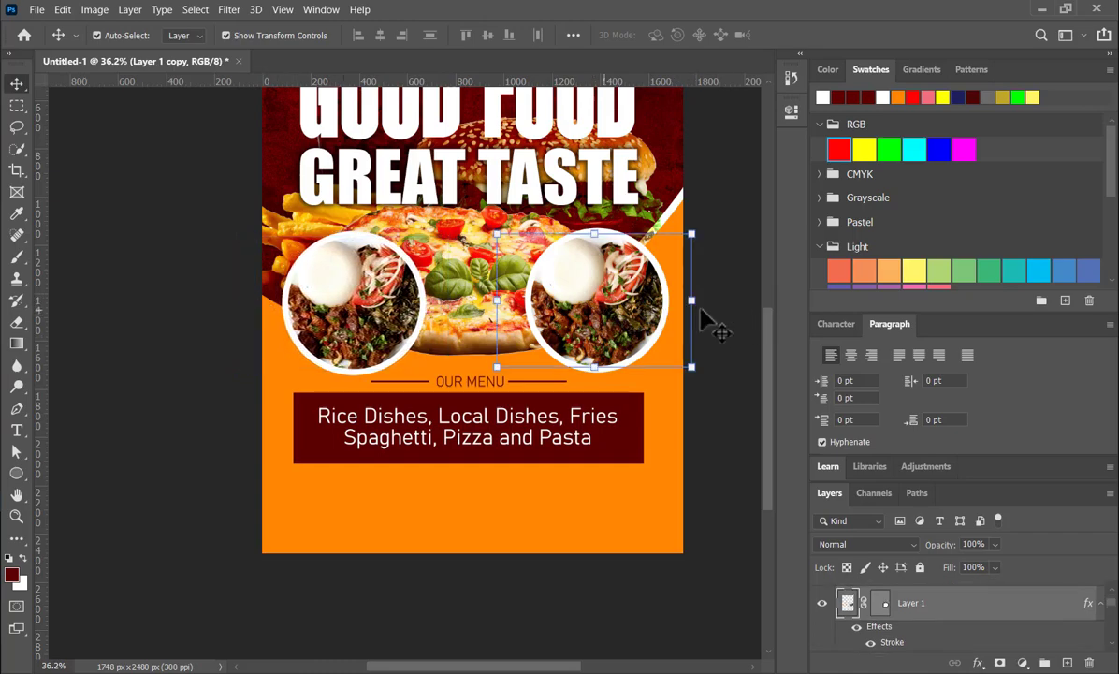
pyautogui.press('Left')
pyautogui.press('Left')
pyautogui.press('Left')
pyautogui.press('Left')
pyautogui.press('Left')
pyautogui.press('Left')
pyautogui.press('Left')
pyautogui.press('Left')
pyautogui.press('Left')
pyautogui.press('Left')
pyautogui.press('Left')
pyautogui.press('Left')
pyautogui.press('Left')
pyautogui.press('Left')
pyautogui.press('Left')
pyautogui.press('Left')
pyautogui.press('Left')
pyautogui.press('Left')
pyautogui.press('Left')
pyautogui.press('Left')
pyautogui.press('Left')
pyautogui.press('Left')
pyautogui.press('Left')
pyautogui.press('Left')
pyautogui.press('Left')
pyautogui.press('Left')
pyautogui.press('Left')
pyautogui.press('Left')
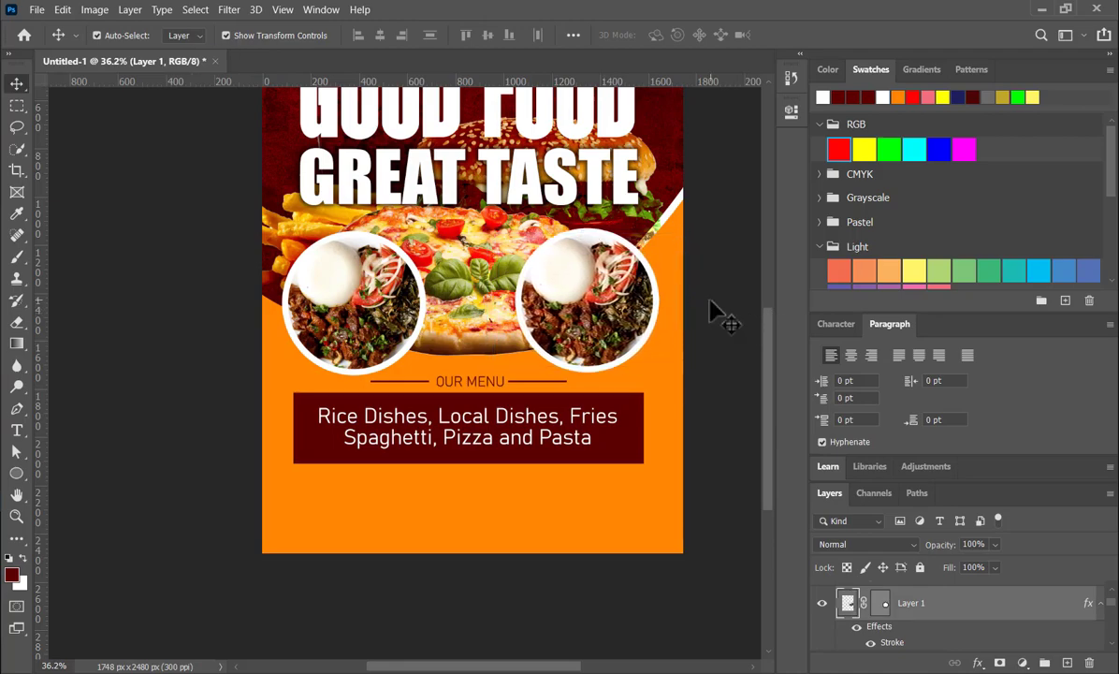
pyautogui.click(711, 309)
pyautogui.scroll(-2, 612, 372)
pyautogui.scroll(5, 608, 376)
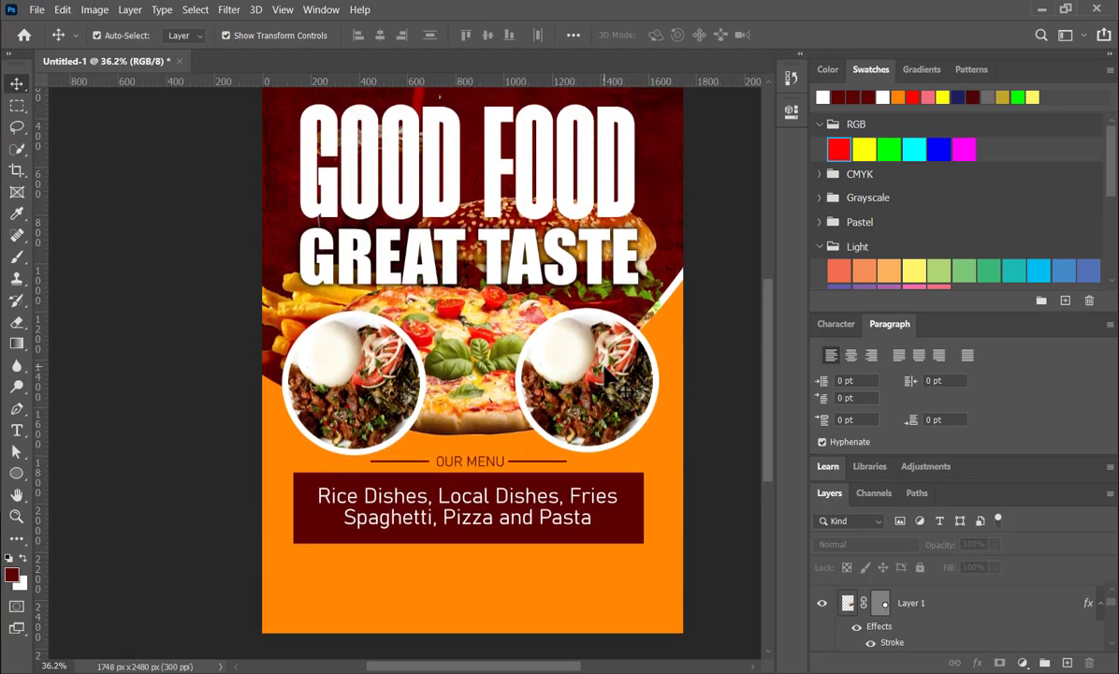
pyautogui.scroll(1, 608, 374)
pyautogui.scroll(2, 608, 374)
pyautogui.scroll(-5, 608, 374)
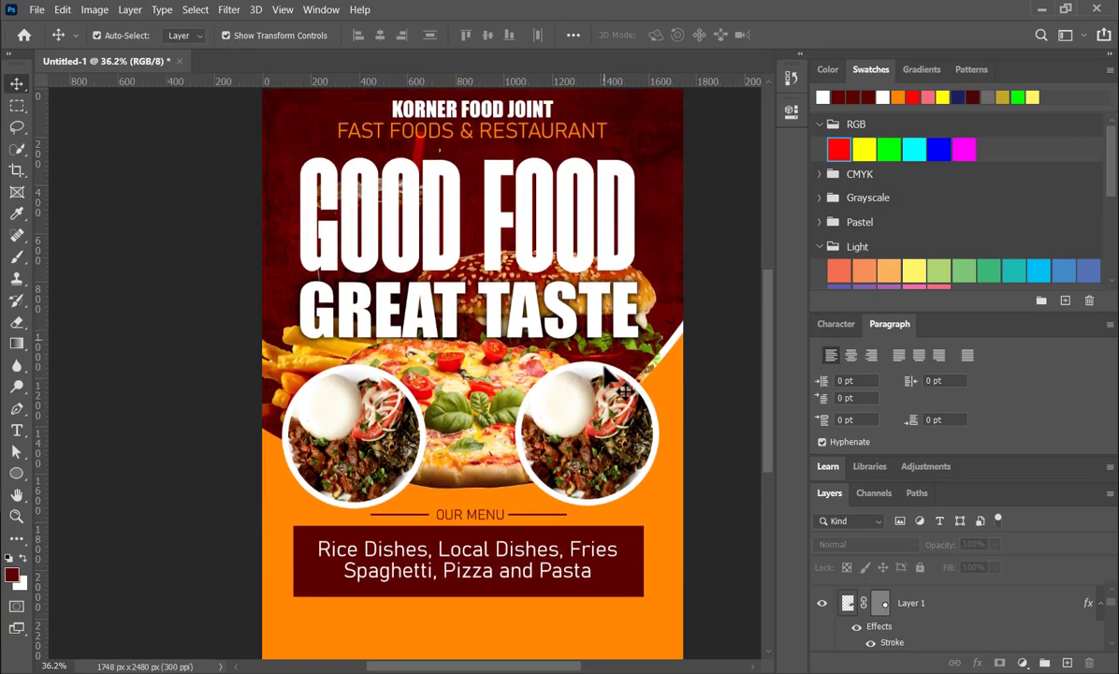
pyautogui.scroll(-1, 608, 374)
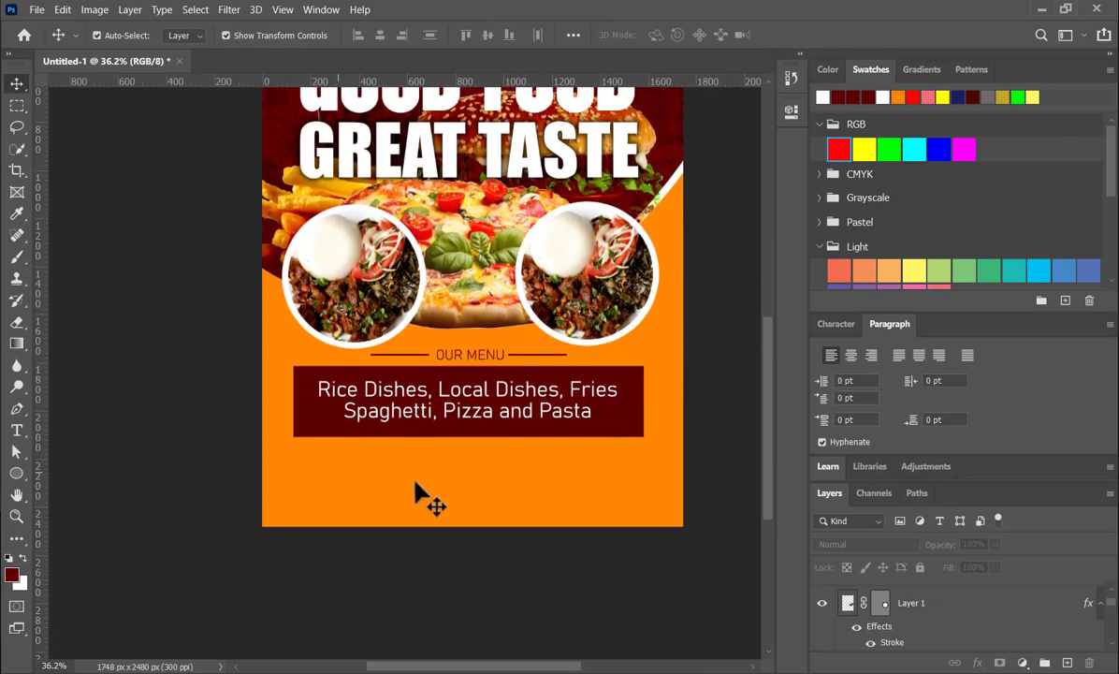
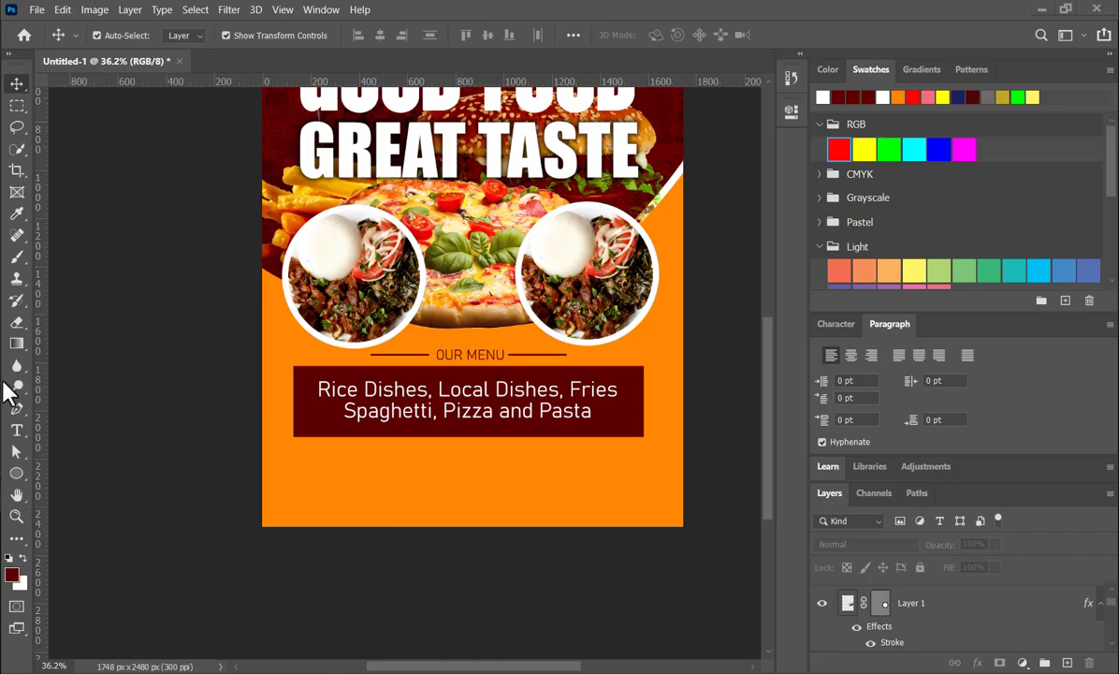
# Draw a thin 530 × 73 px dark-red rectangle shape, Rectangle 1, below the menu box
pyautogui.click(16, 477)
pyautogui.click(82, 488)
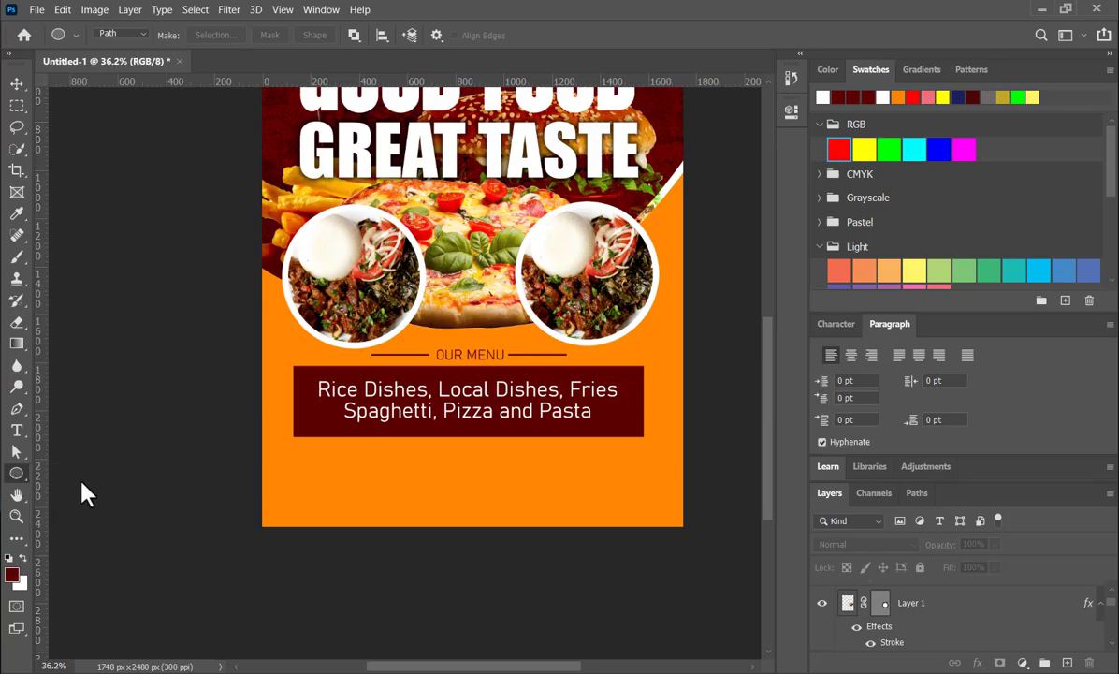
pyautogui.click(27, 473)
pyautogui.click(70, 471)
pyautogui.click(129, 35)
pyautogui.click(120, 43)
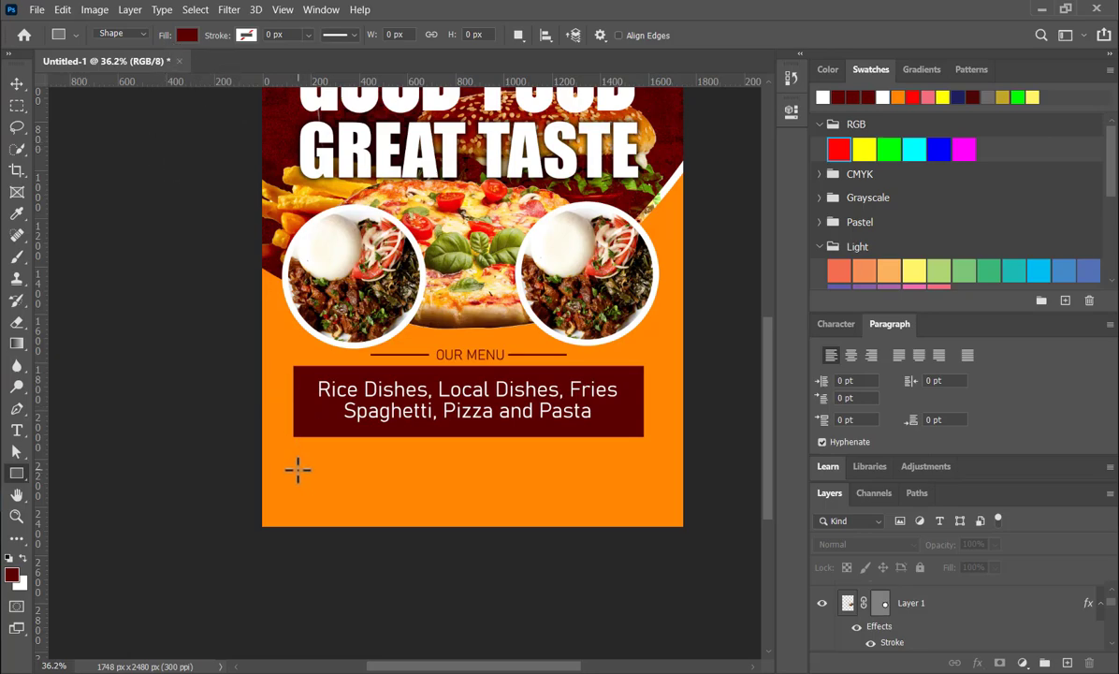
pyautogui.moveTo(293, 452); pyautogui.dragTo(420, 471)
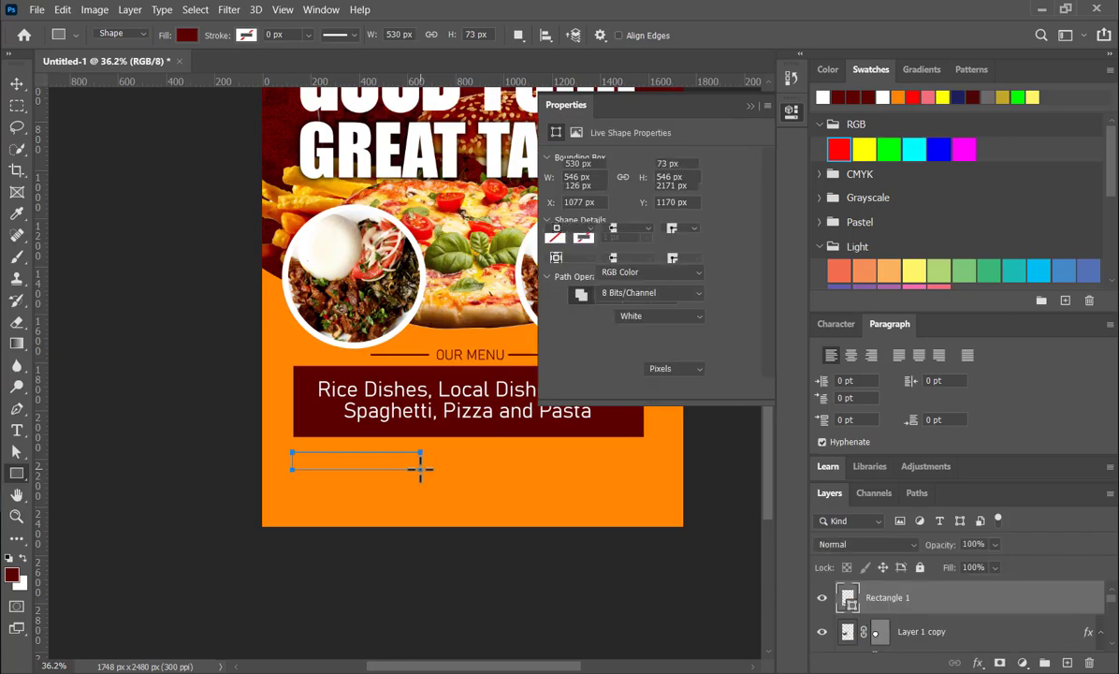
pyautogui.click(749, 105)
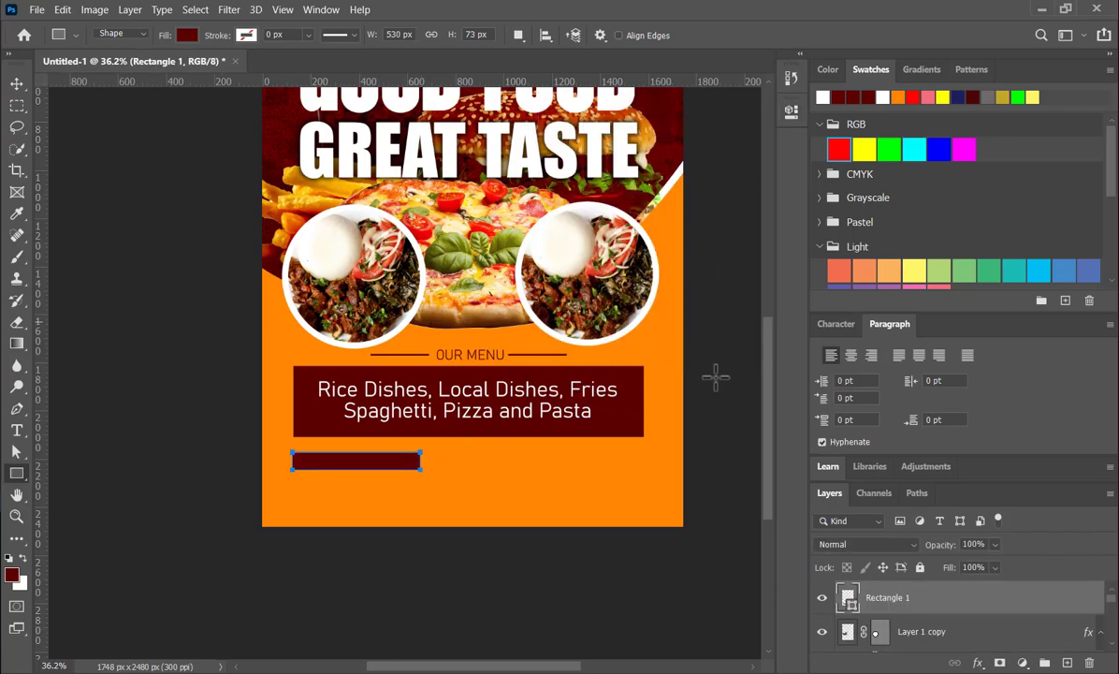
# Alt-drag a copy of the OUR MENU heading onto the bar and move its layer above the rectangle
pyautogui.click(18, 84)
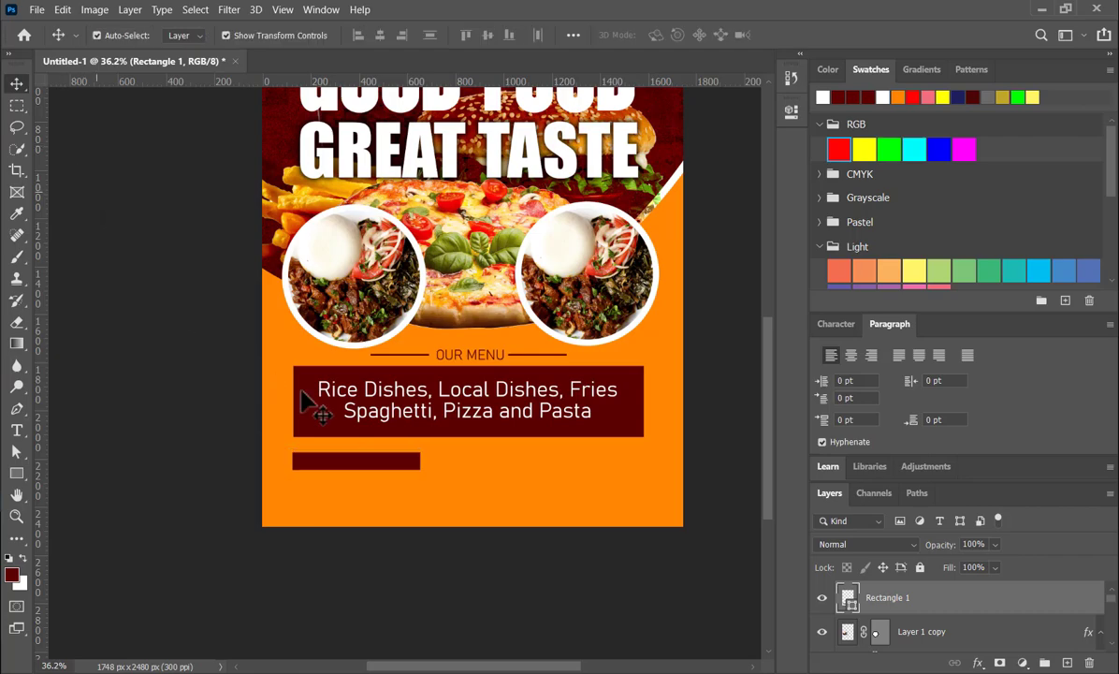
pyautogui.click(246, 361)
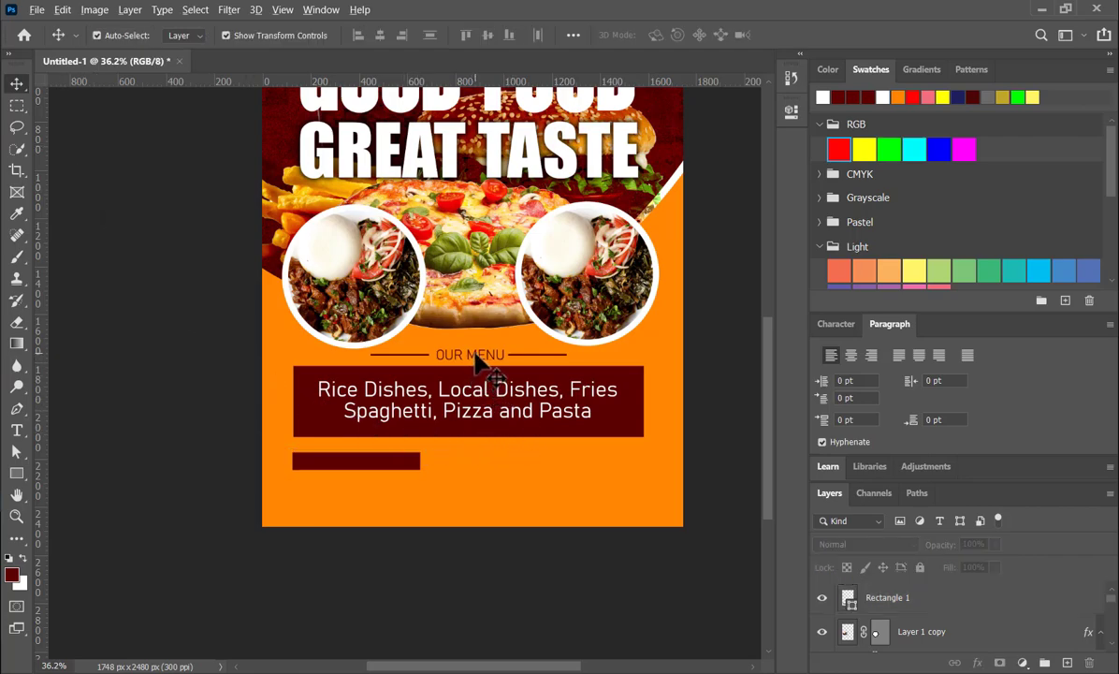
pyautogui.moveTo(474, 360); pyautogui.dragTo(363, 467)
pyautogui.click(822, 97)
pyautogui.moveTo(917, 634); pyautogui.dragTo(912, 585)
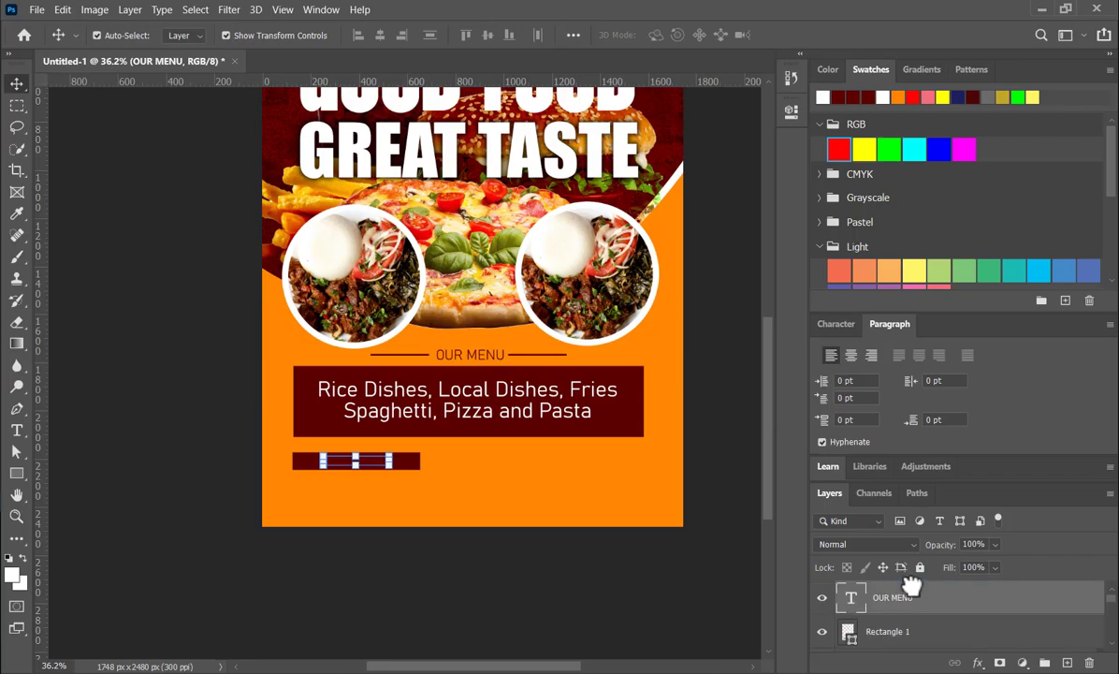
# Retype the copied heading as WE DO DELIVERY
pyautogui.click(393, 574)
pyautogui.click(365, 464)
pyautogui.hotkey('ctrl', 't')
pyautogui.press('Return')
pyautogui.doubleClick(368, 471)
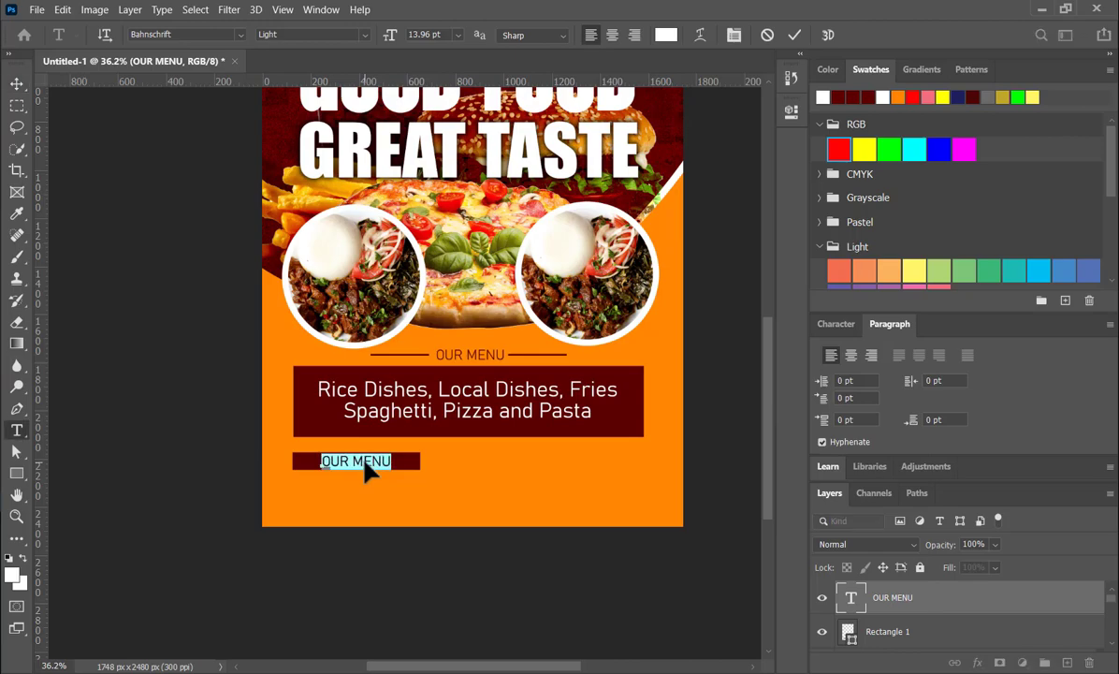
pyautogui.click(364, 460)
pyautogui.hotkey('ctrl', 'a')
pyautogui.write('WE DO DELI')
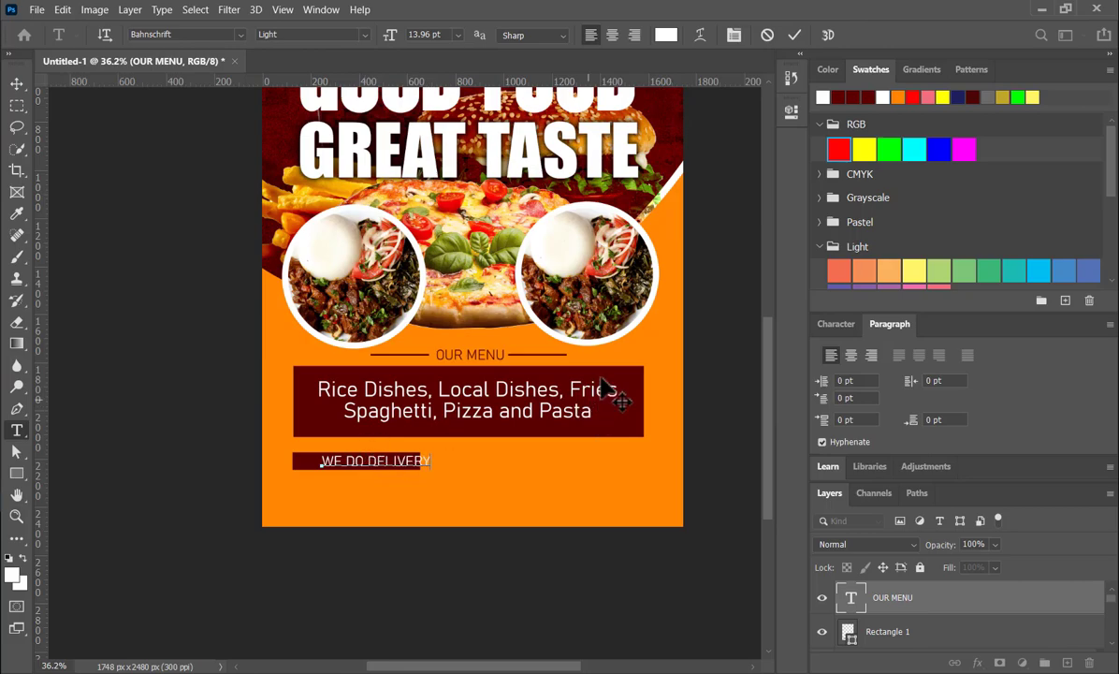
pyautogui.hotkey('ctrl', 'Return')
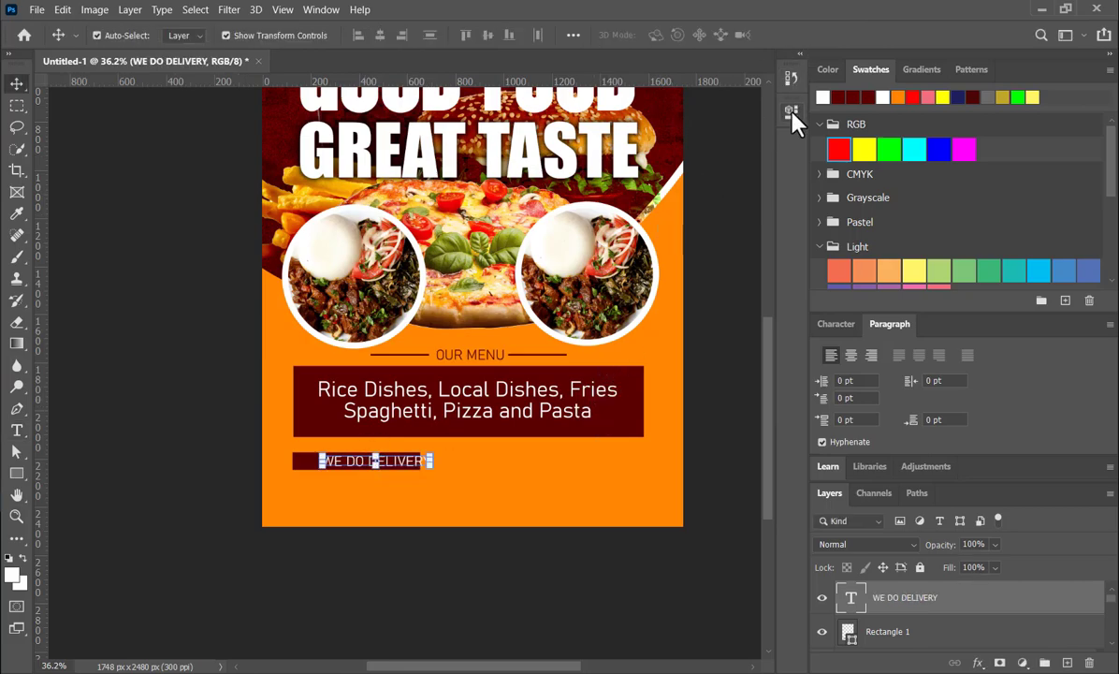
# Change the WE DO DELIVERY font to Poppins Light
pyautogui.click(791, 114)
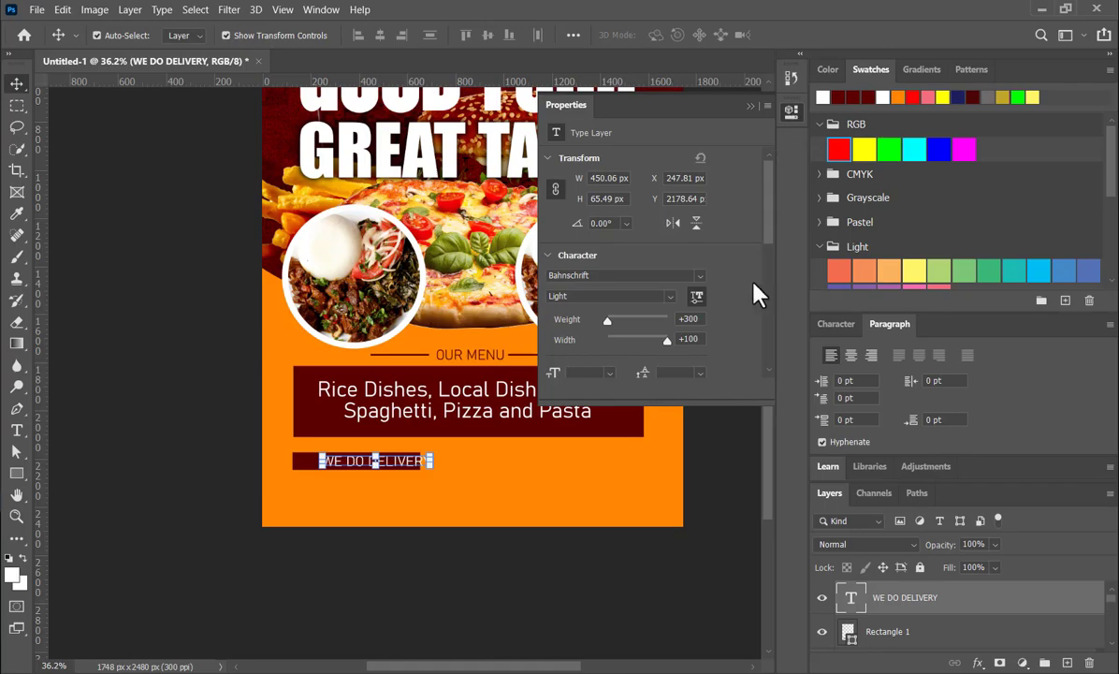
pyautogui.click(701, 277)
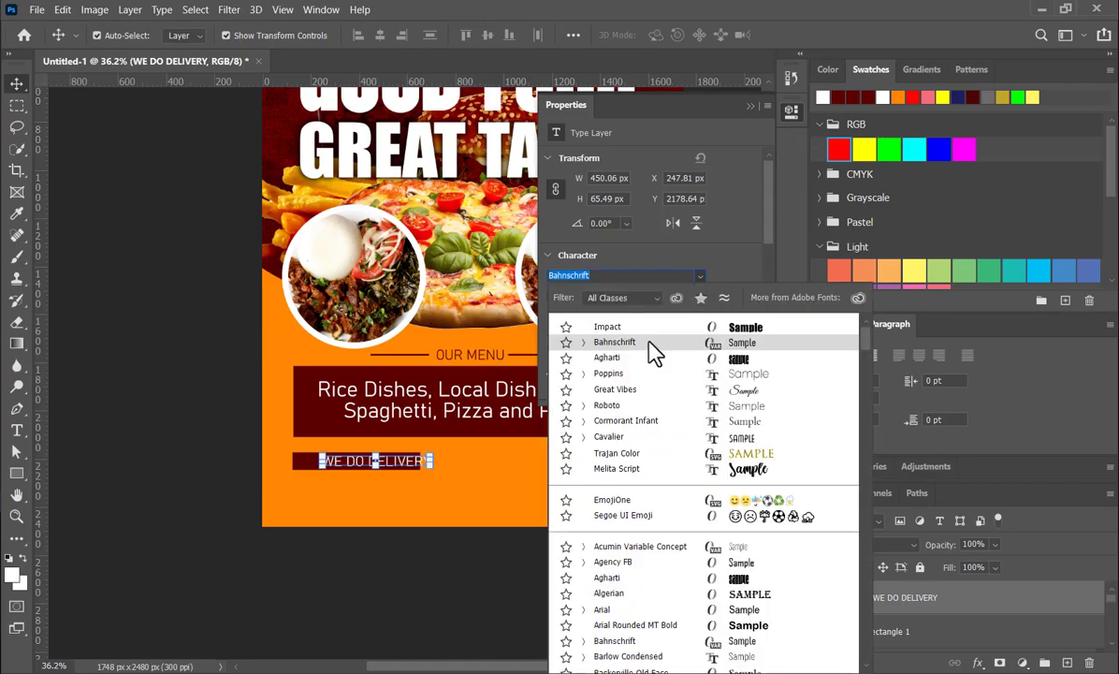
pyautogui.click(628, 383)
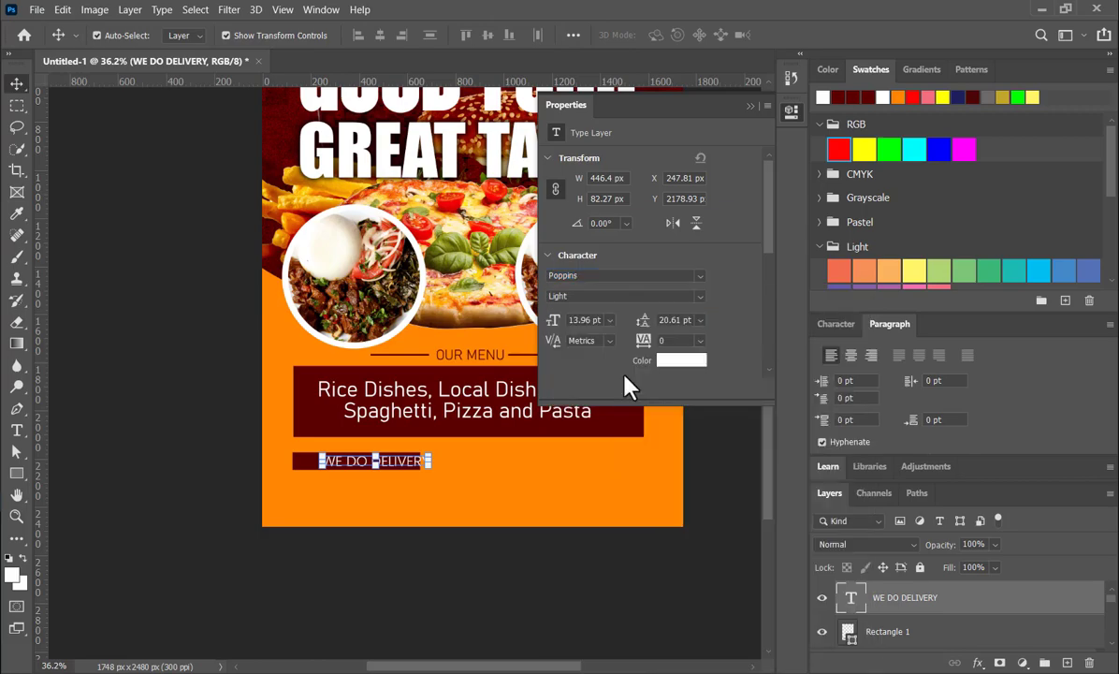
pyautogui.click(750, 105)
pyautogui.click(730, 443)
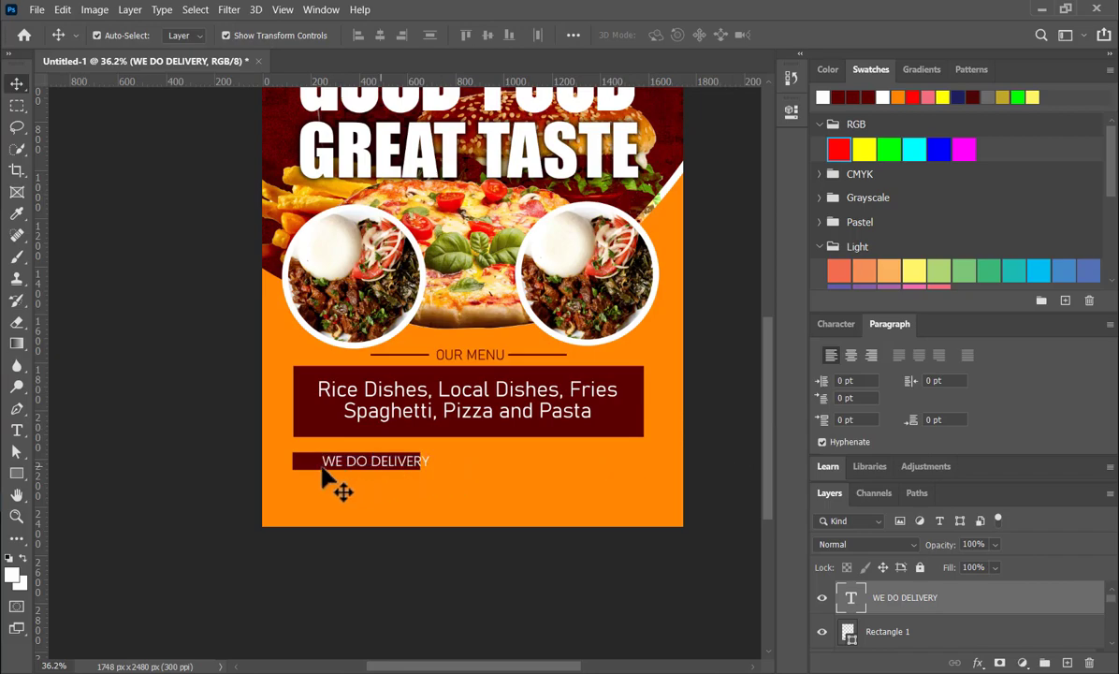
pyautogui.click(319, 475)
# Nudge WE DO DELIVERY slightly left and Alt-drag a copy of the bar to its right
pyautogui.click(353, 465)
pyautogui.press('Left')
pyautogui.press('Left')
pyautogui.press('Left')
pyautogui.press('Left')
pyautogui.press('Left')
pyautogui.press('Left')
pyautogui.press('Left')
pyautogui.press('Left')
pyautogui.press('Left')
pyautogui.press('Left')
pyautogui.press('Left')
pyautogui.press('Left')
pyautogui.press('Left')
pyautogui.press('Left')
pyautogui.press('Left')
pyautogui.press('Left')
pyautogui.press('Left')
pyautogui.press('Left')
pyautogui.press('Left')
pyautogui.press('Left')
pyautogui.click(709, 456)
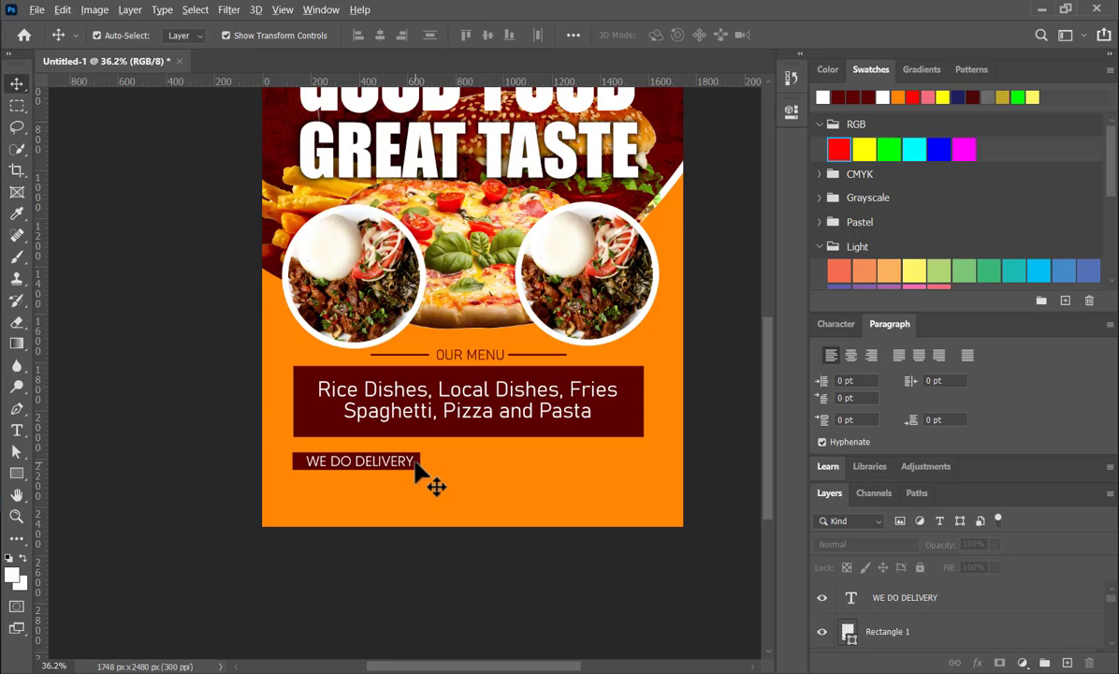
pyautogui.moveTo(415, 463); pyautogui.dragTo(541, 470)
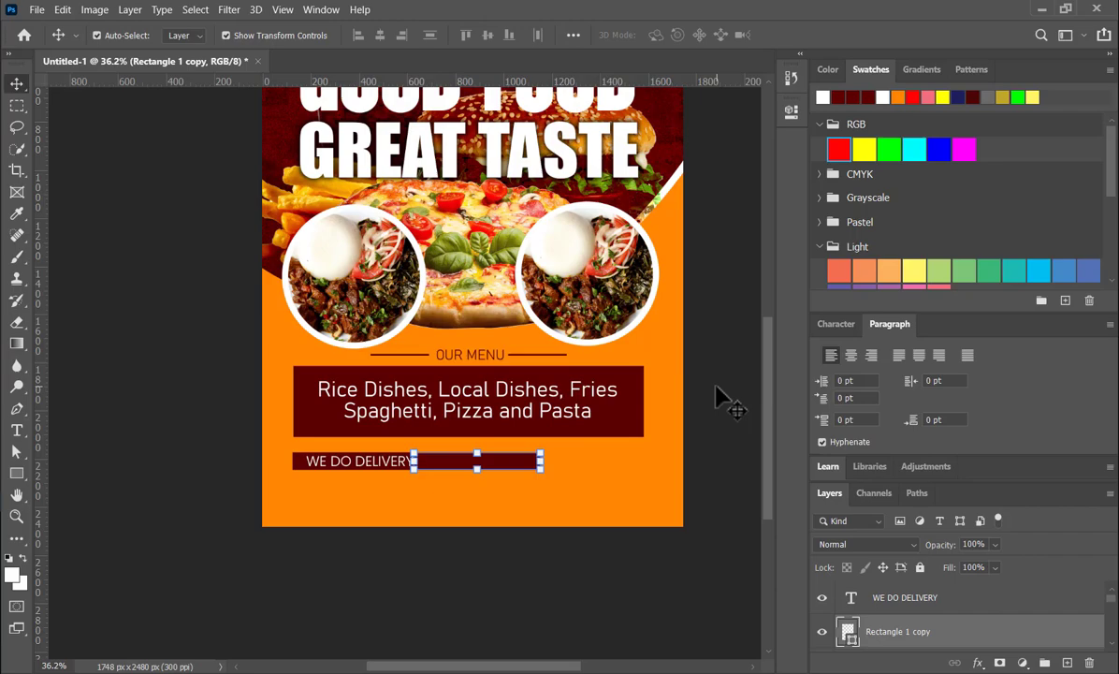
# Set the copied bar's Fill to 0%
pyautogui.click(984, 567)
pyautogui.write('0')
pyautogui.press('Return')
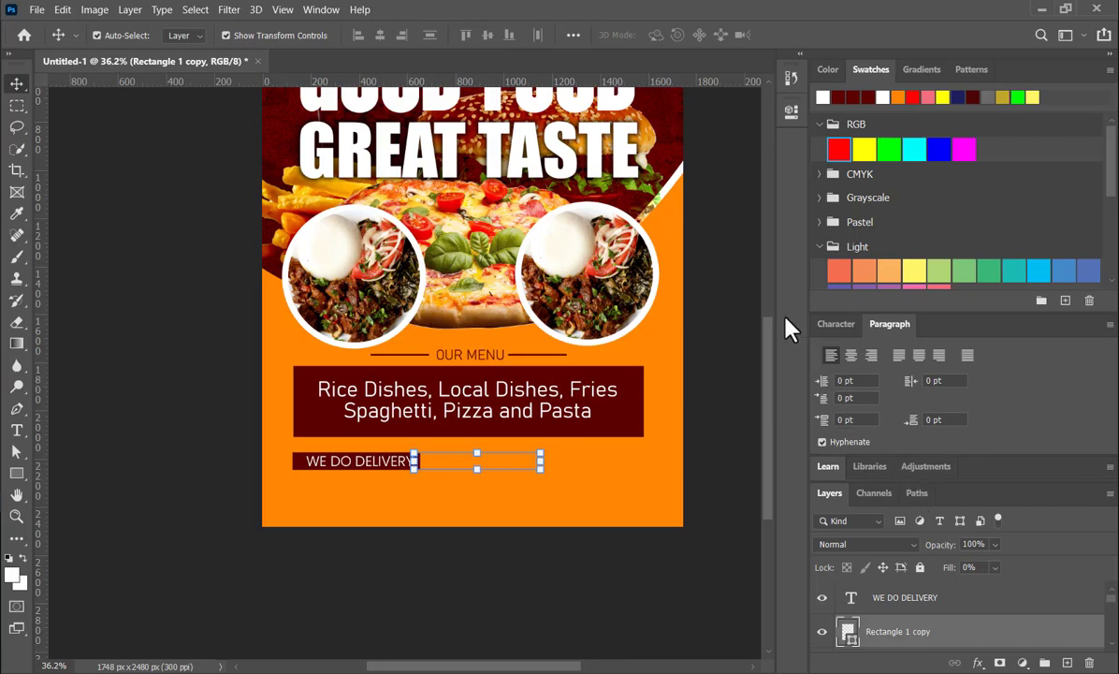
pyautogui.click(324, 17)
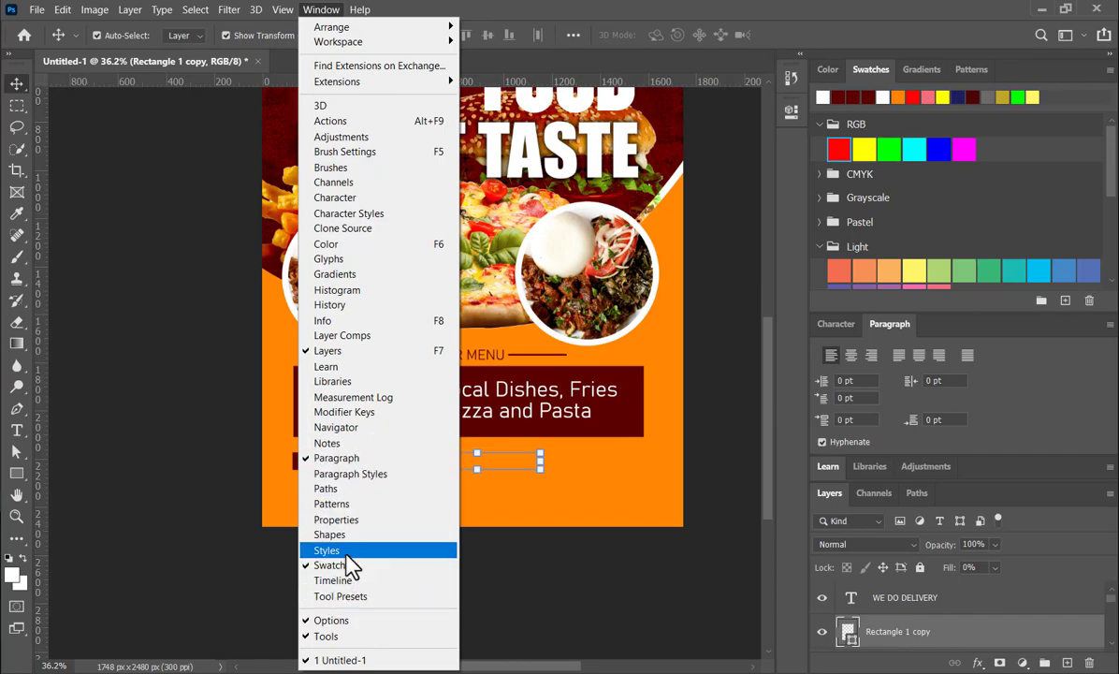
# Add a 4 px outside Stroke in dark red 5a0000 to the copied bar
pyautogui.click(978, 662)
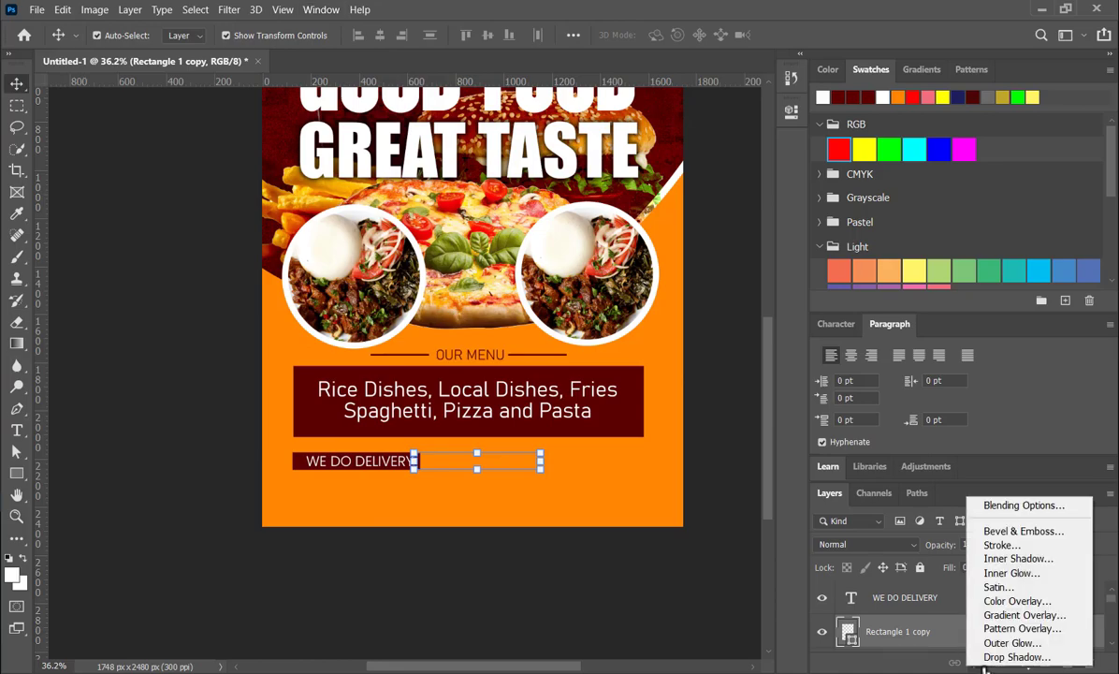
pyautogui.click(1020, 556)
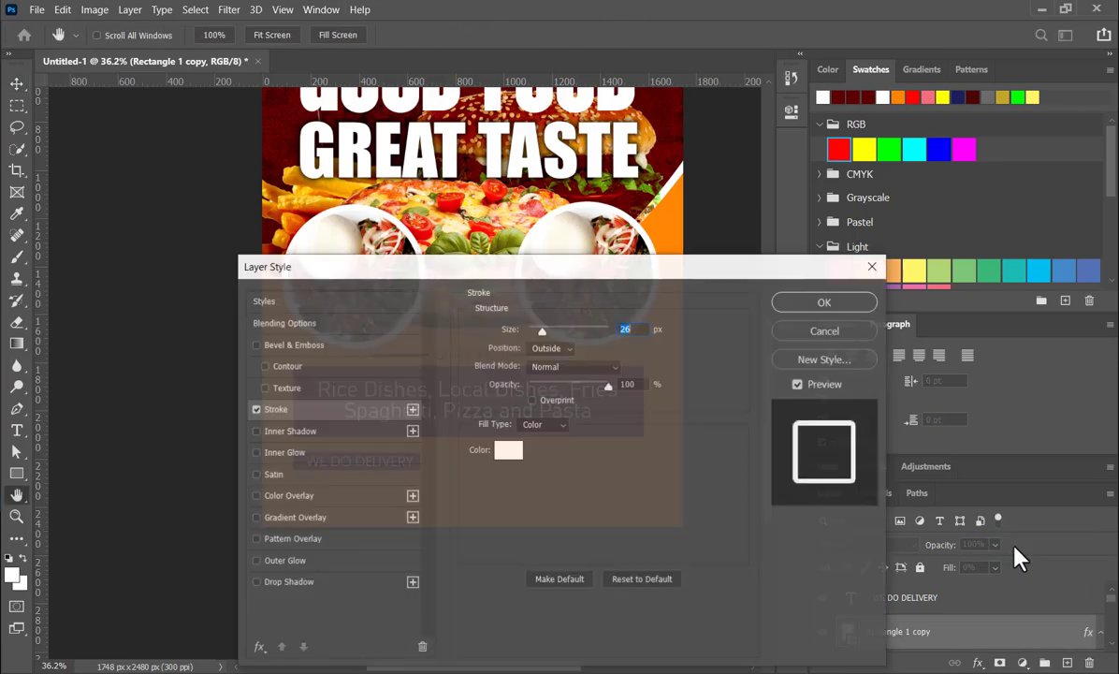
pyautogui.click(508, 452)
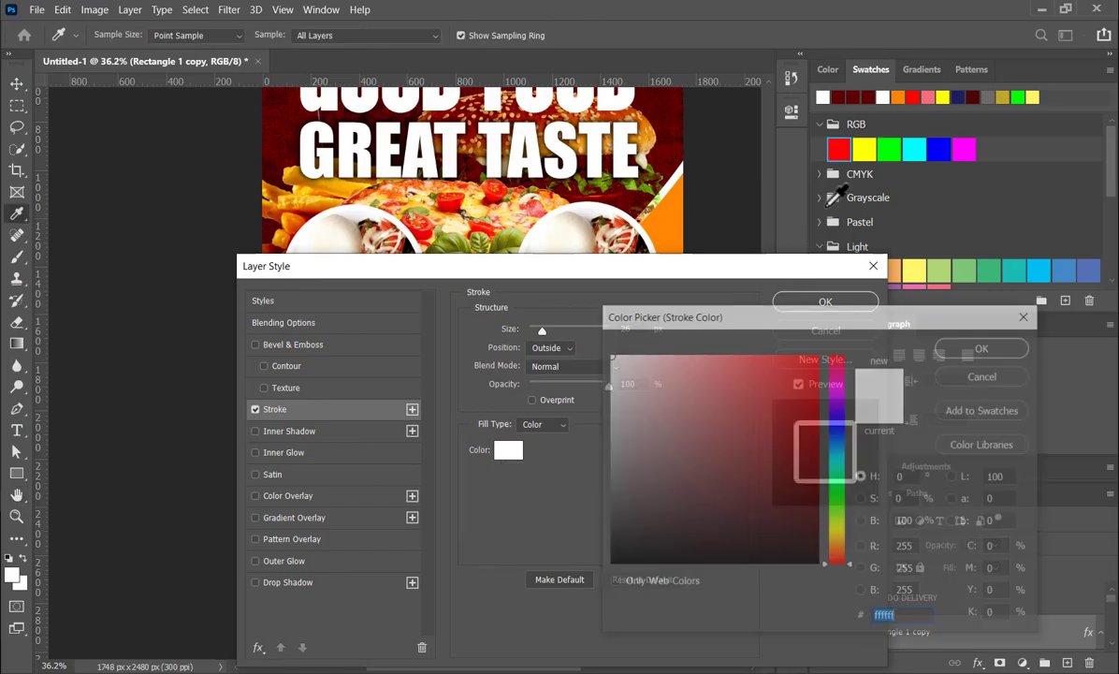
pyautogui.click(840, 93)
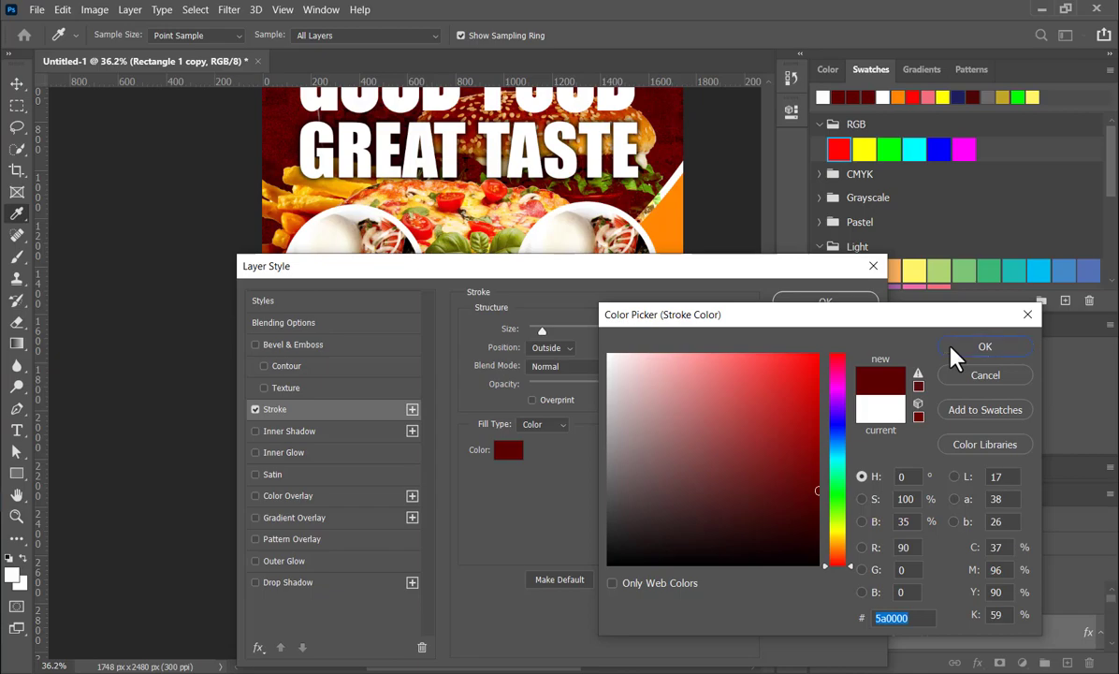
pyautogui.click(953, 348)
pyautogui.moveTo(605, 266); pyautogui.dragTo(1023, 294)
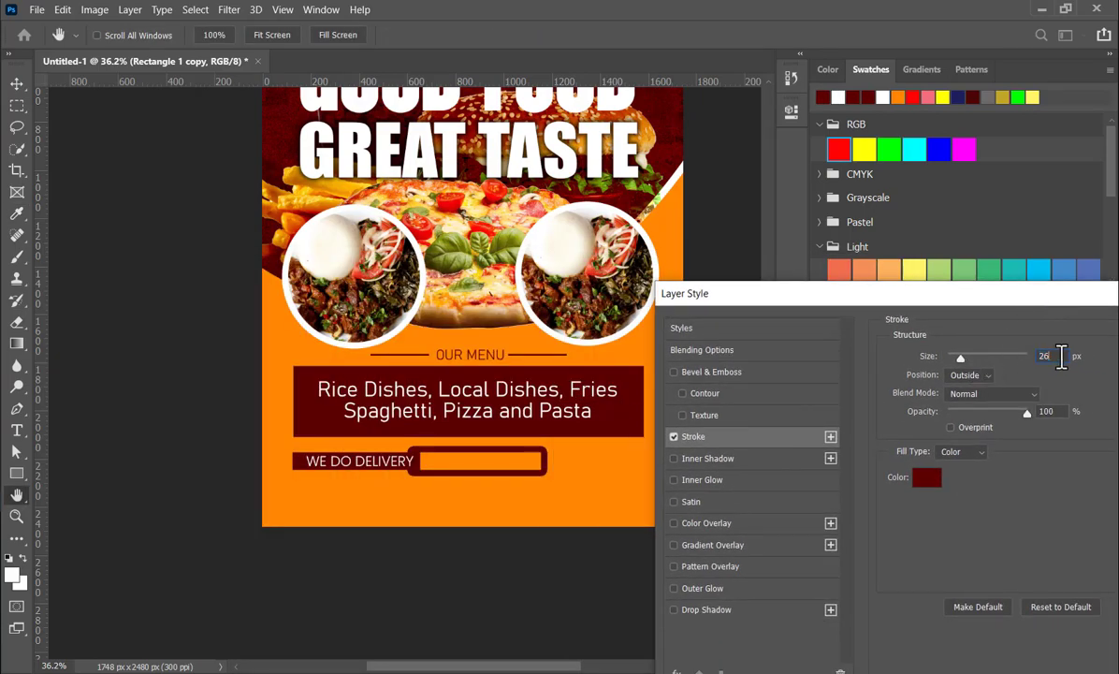
pyautogui.write('1')
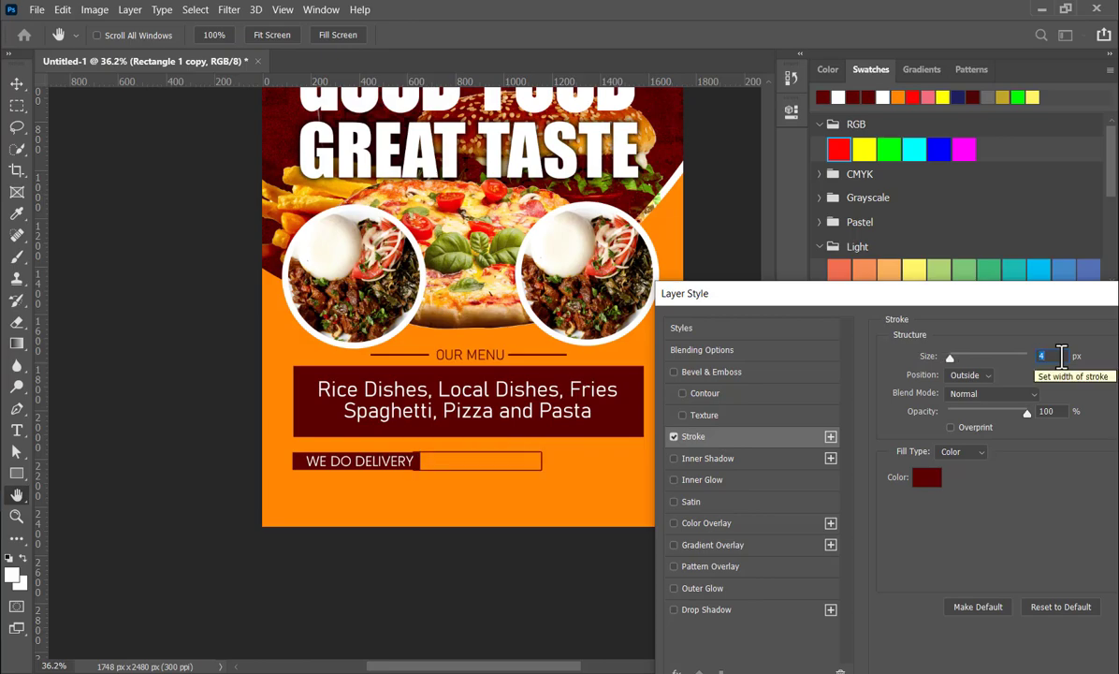
pyautogui.moveTo(995, 309); pyautogui.dragTo(654, 292)
pyautogui.click(884, 317)
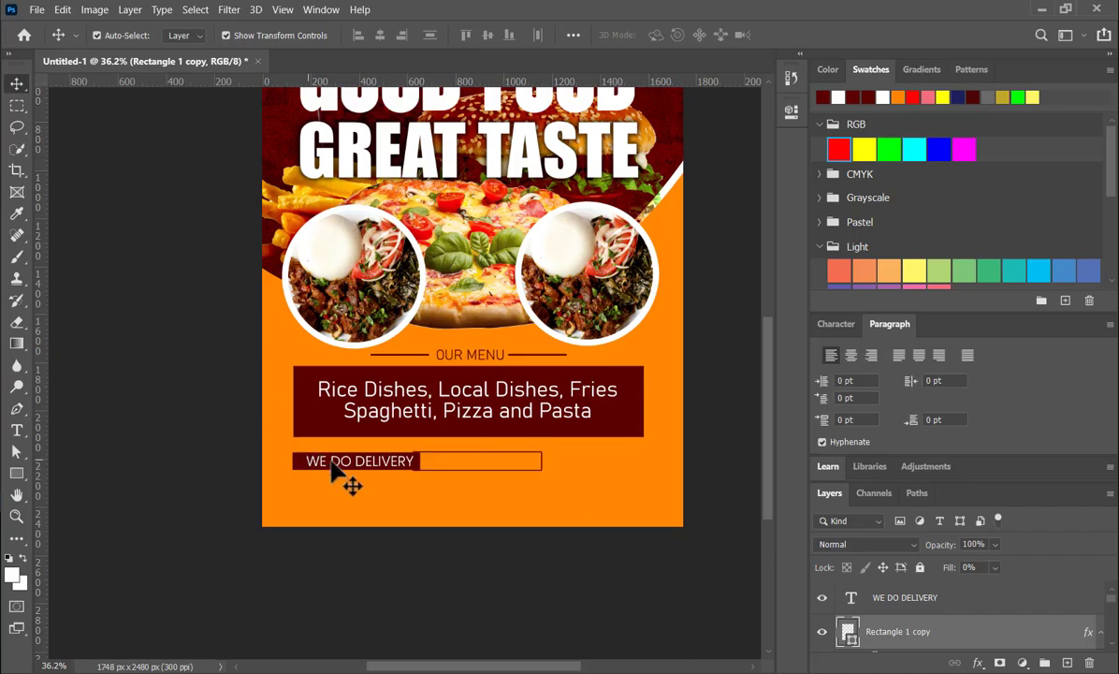
pyautogui.click(423, 478)
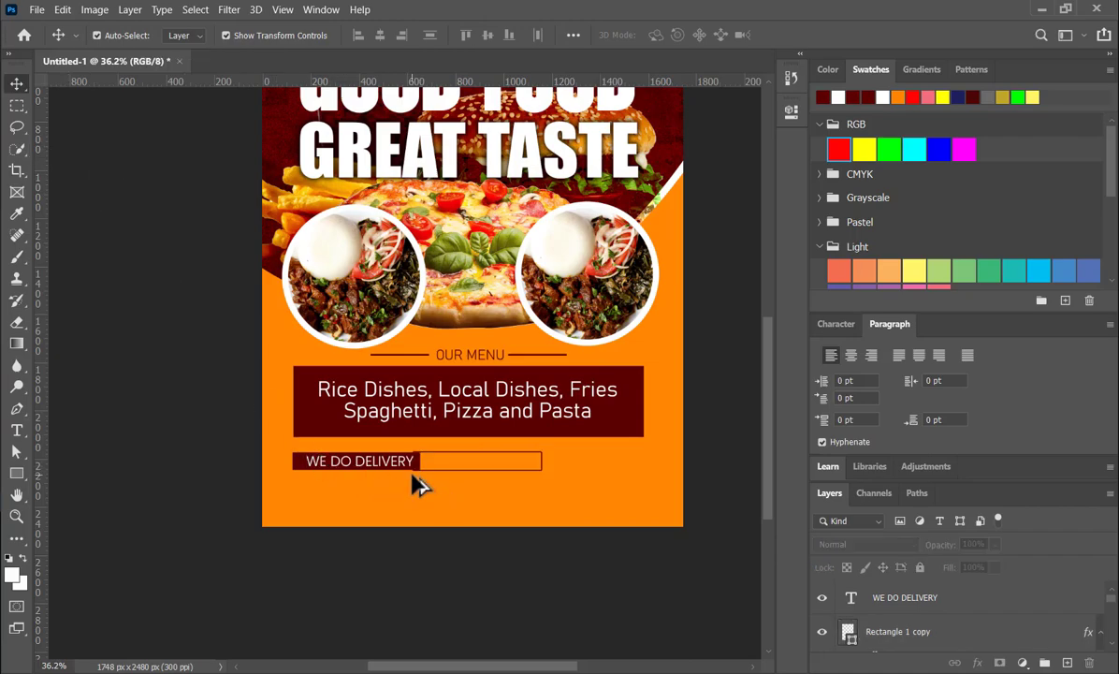
# Scale the outlined box to 90.49% height so it matches the WE DO DELIVERY bar
pyautogui.scroll(5, 411, 472)
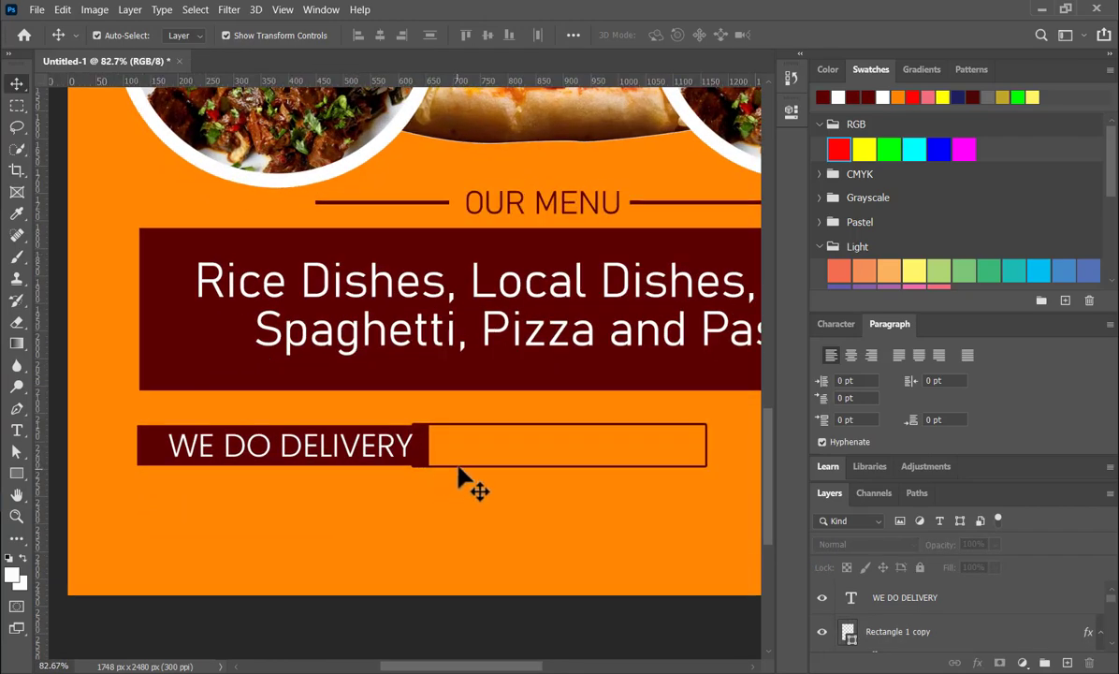
pyautogui.click(467, 473)
pyautogui.scroll(2, 559, 477)
pyautogui.scroll(2, 558, 471)
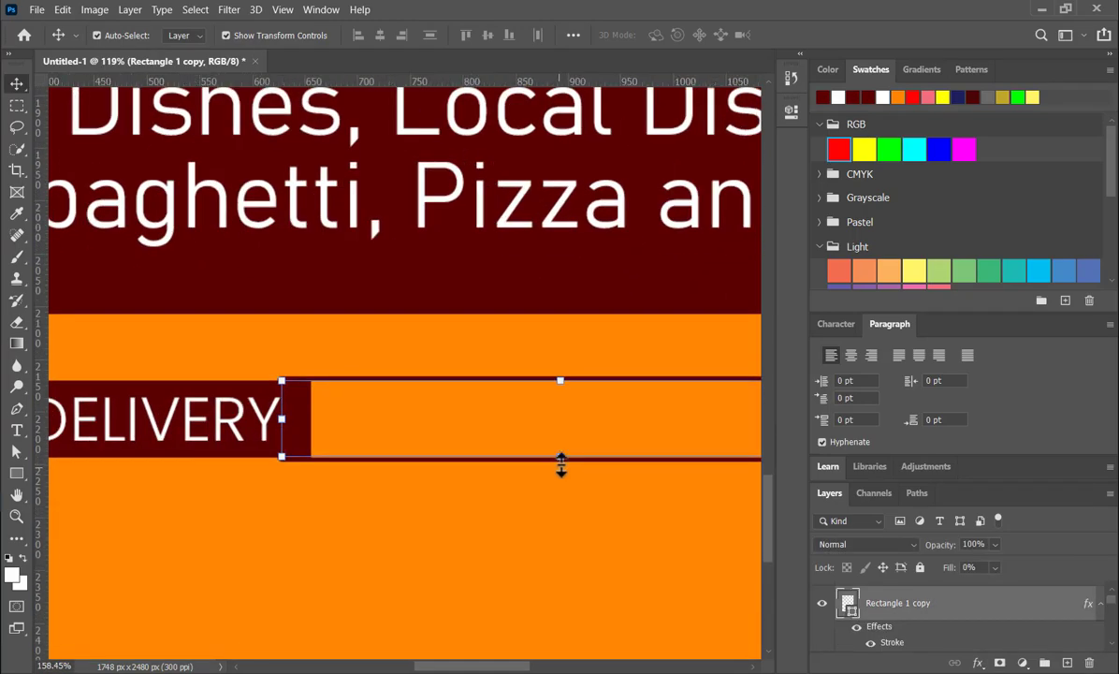
pyautogui.click(560, 456)
pyautogui.moveTo(560, 457); pyautogui.dragTo(559, 451)
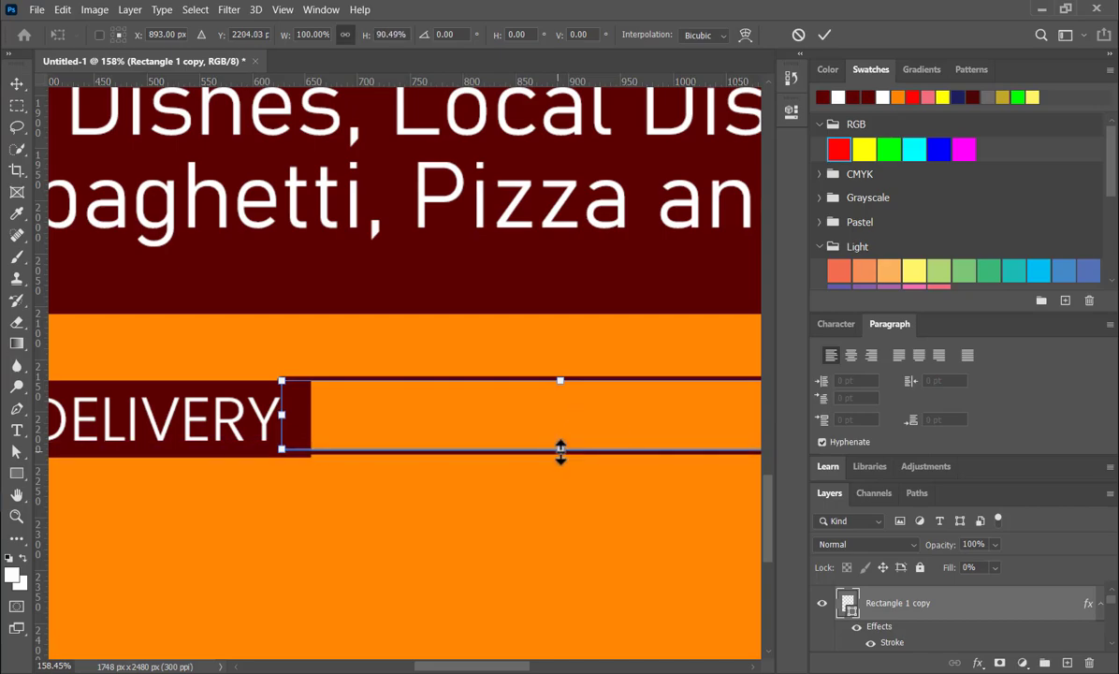
pyautogui.press('Down')
pyautogui.press('Down')
pyautogui.press('Down')
pyautogui.press('Down')
pyautogui.press('Down')
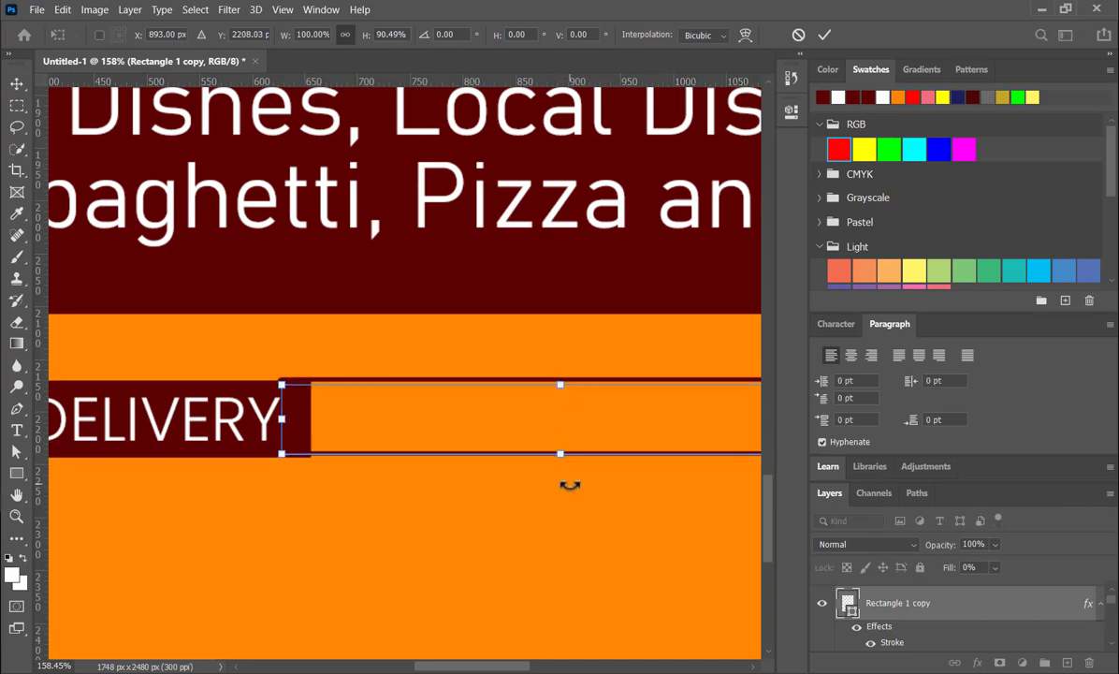
pyautogui.press('Up')
pyautogui.press('Up')
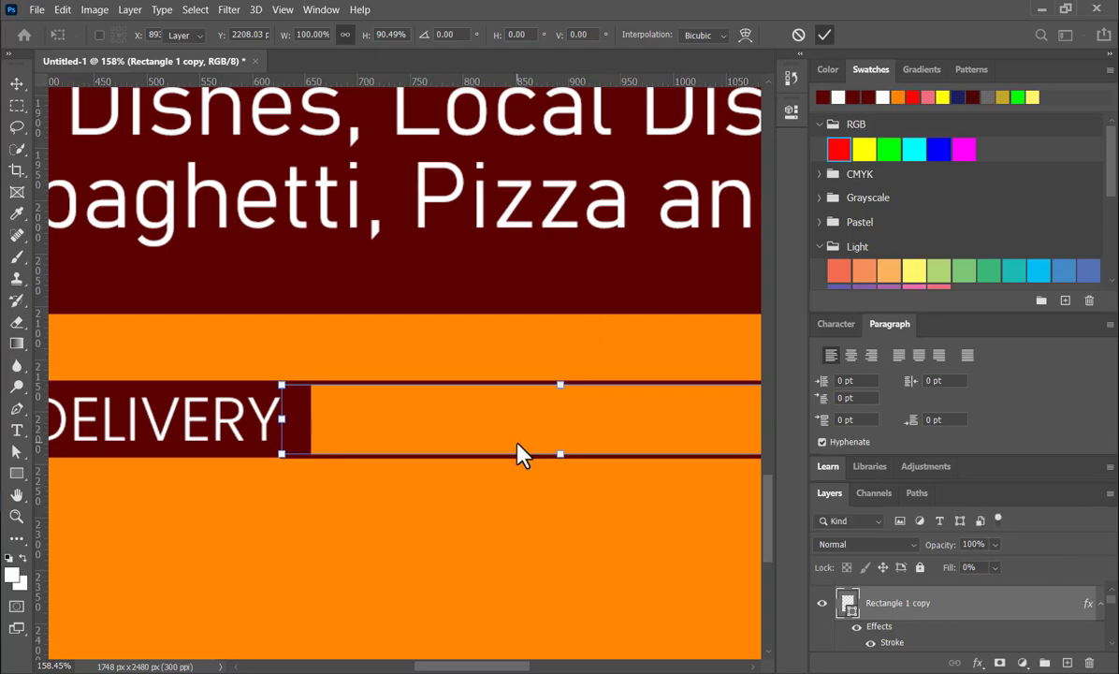
pyautogui.press('Return')
pyautogui.scroll(-5, 523, 452)
pyautogui.scroll(-1, 461, 478)
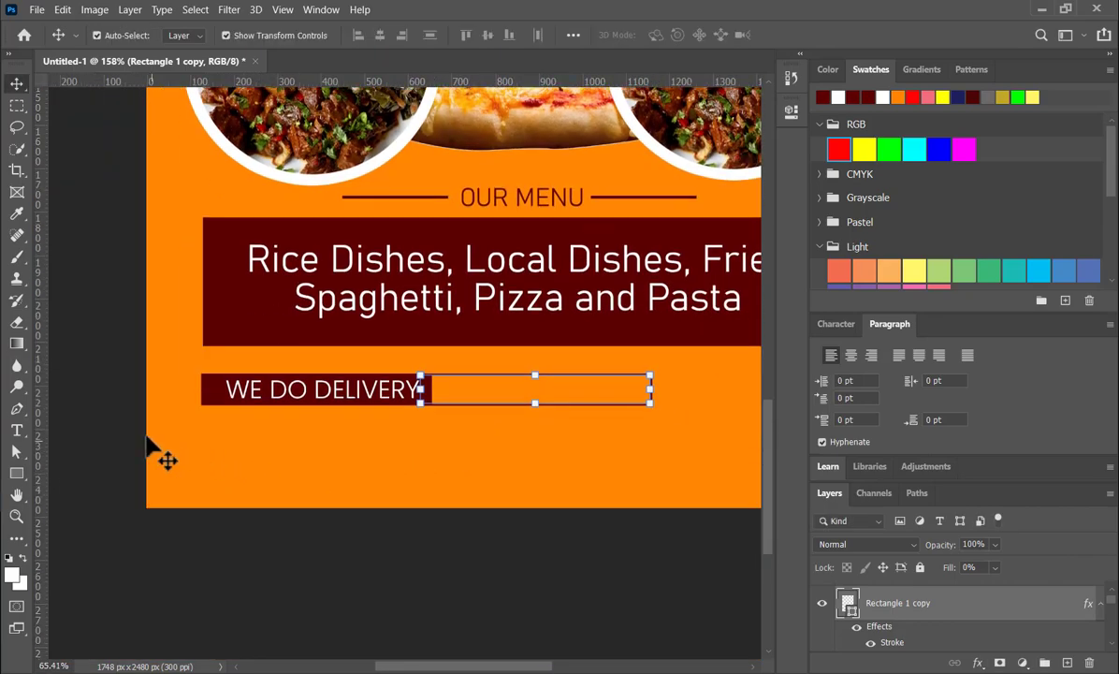
pyautogui.click(127, 434)
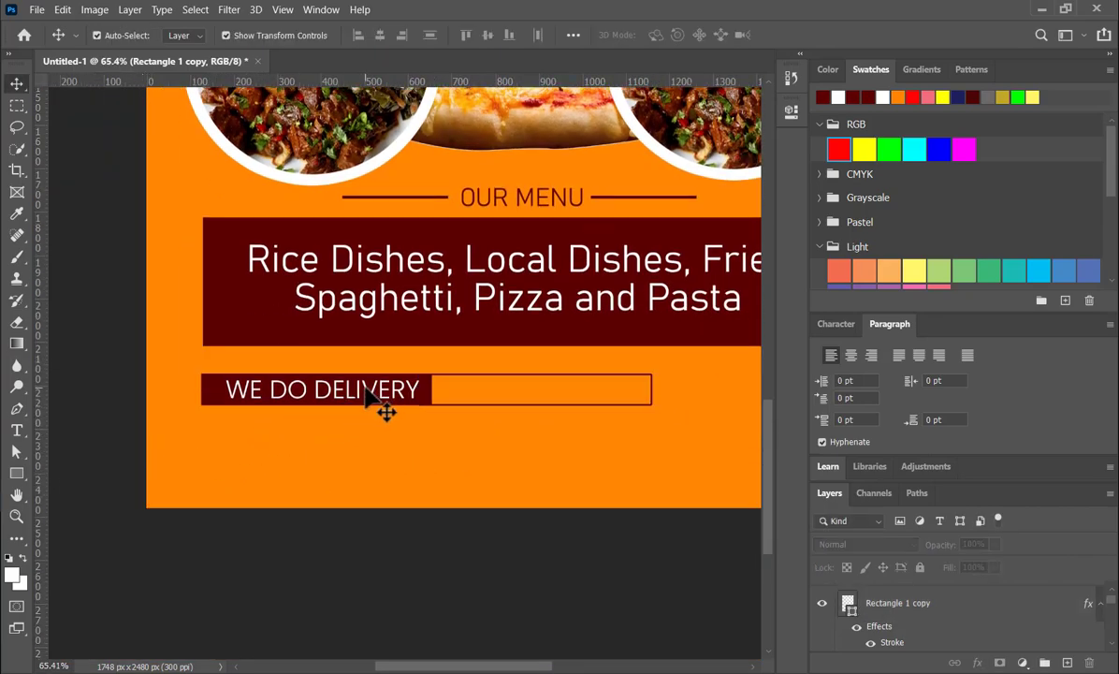
# Copy WE DO DELIVERY into the outlined box, retype it as ORDER NOW, and nudge it right
pyautogui.moveTo(370, 394); pyautogui.dragTo(587, 401)
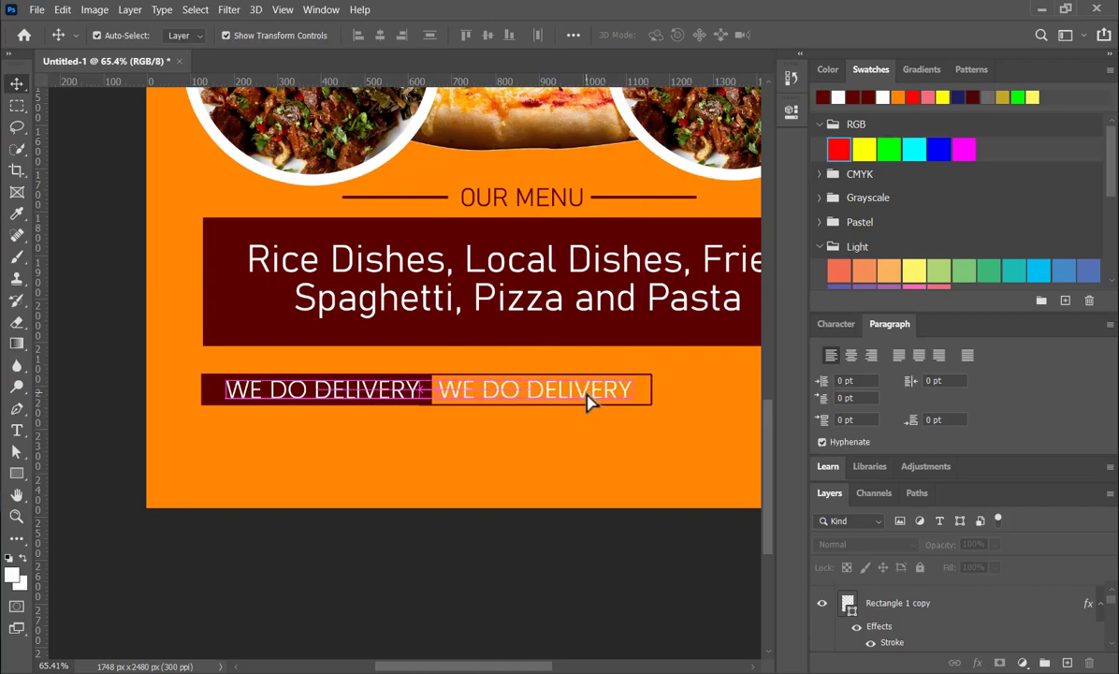
pyautogui.doubleClick(587, 401)
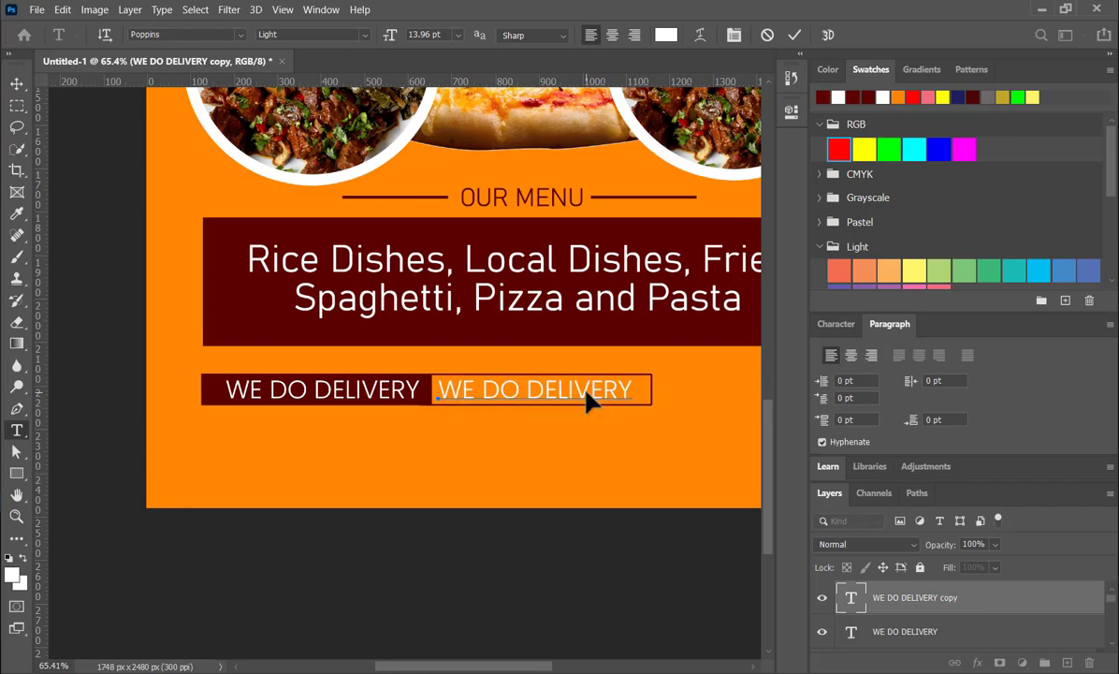
pyautogui.write('ORDER NOW')
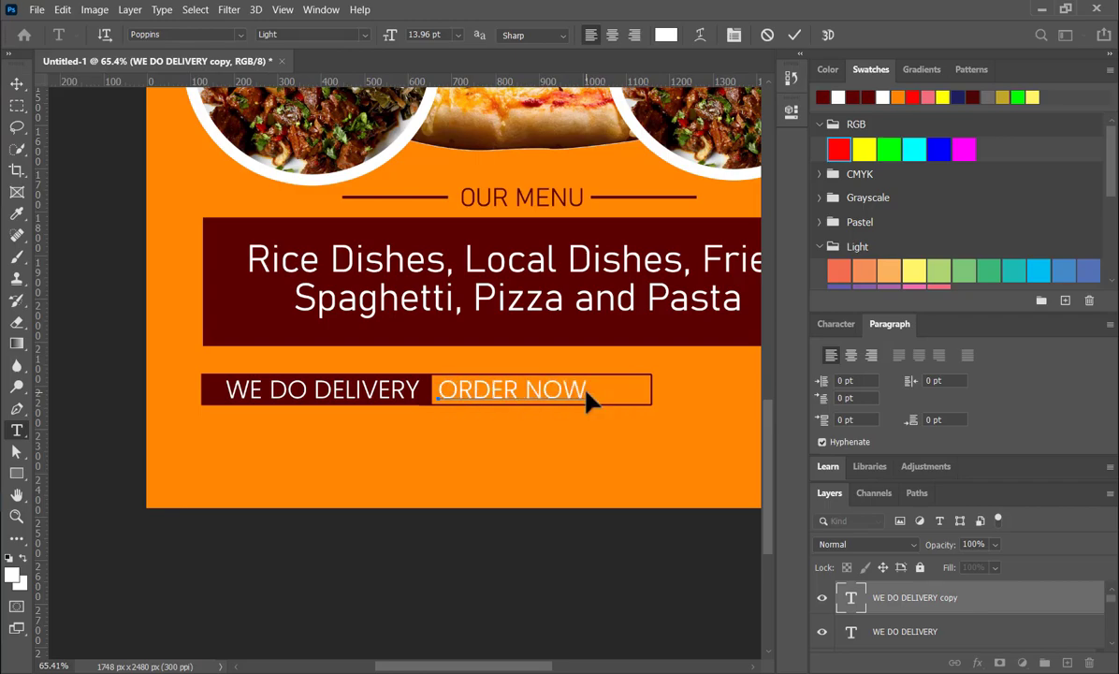
pyautogui.click(794, 35)
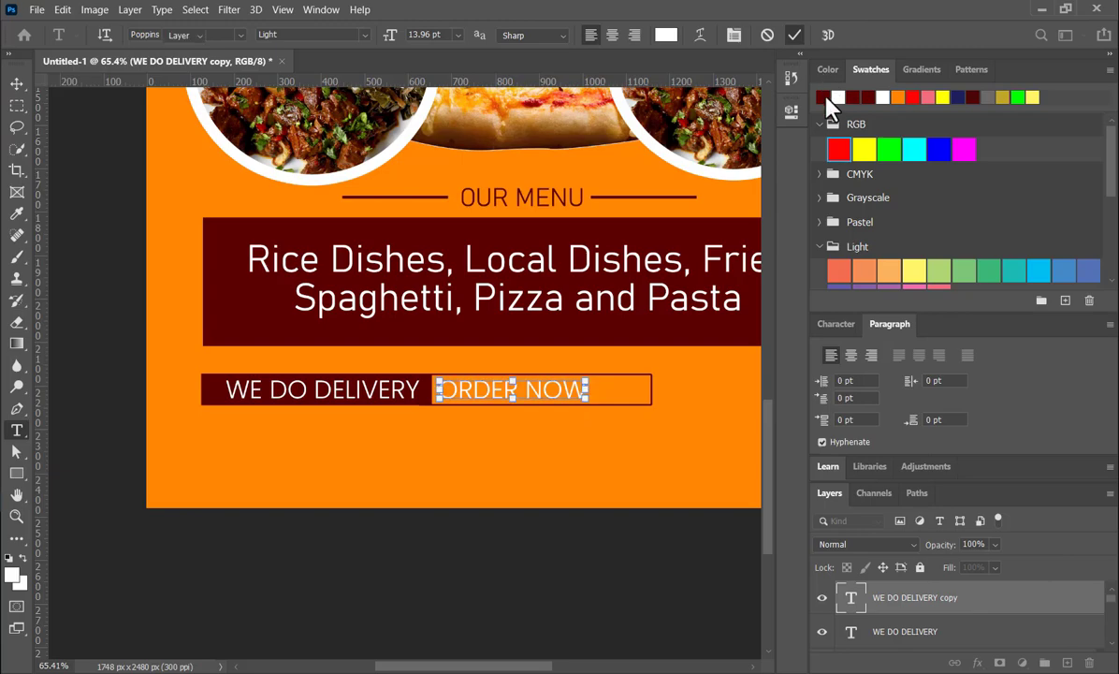
pyautogui.press('v')
pyautogui.press('Right')
pyautogui.press('Right')
pyautogui.press('Right')
pyautogui.press('Right')
pyautogui.press('Right')
pyautogui.press('Right')
pyautogui.press('Right')
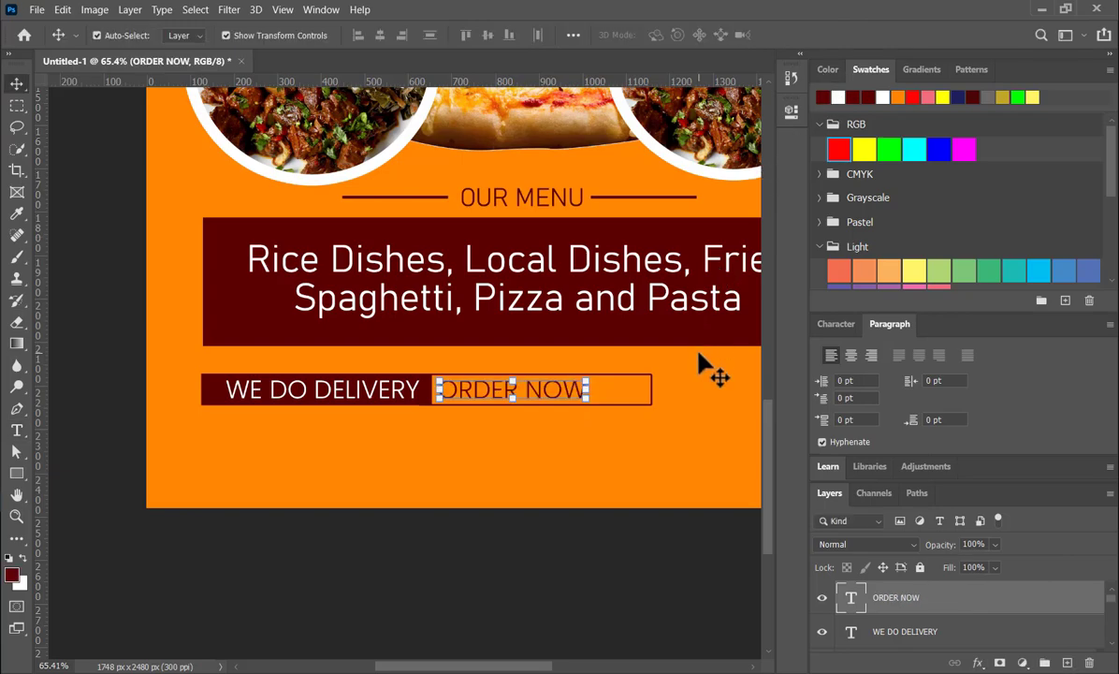
pyautogui.click(527, 557)
pyautogui.scroll(-6, 434, 474)
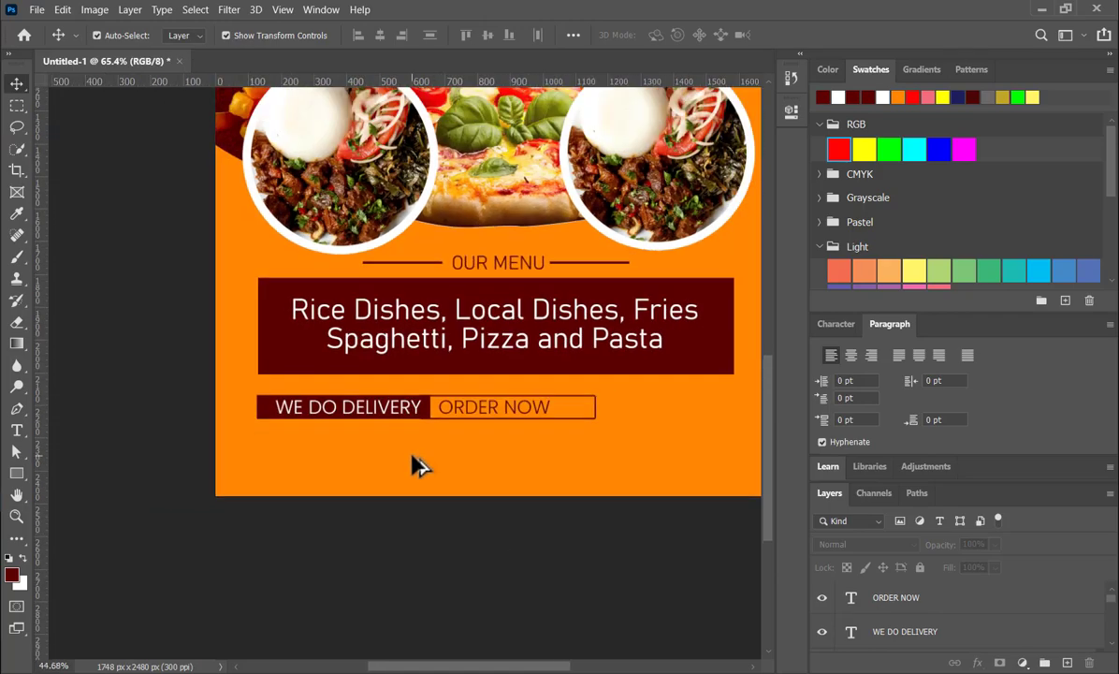
pyautogui.scroll(2, 409, 559)
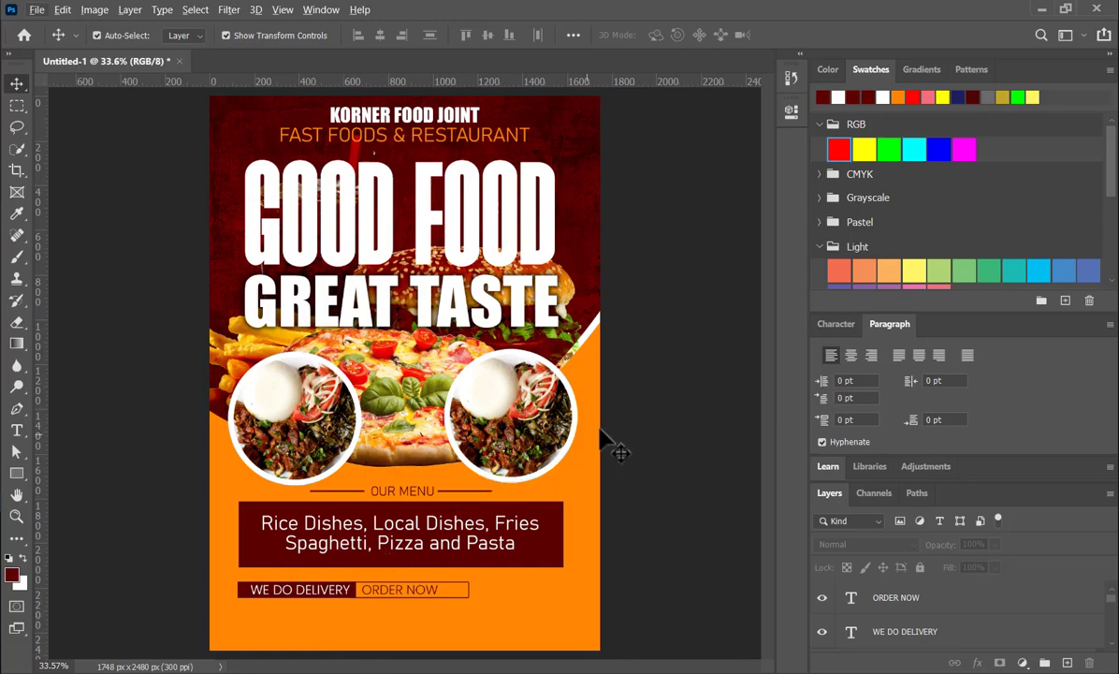
pyautogui.scroll(3, 364, 609)
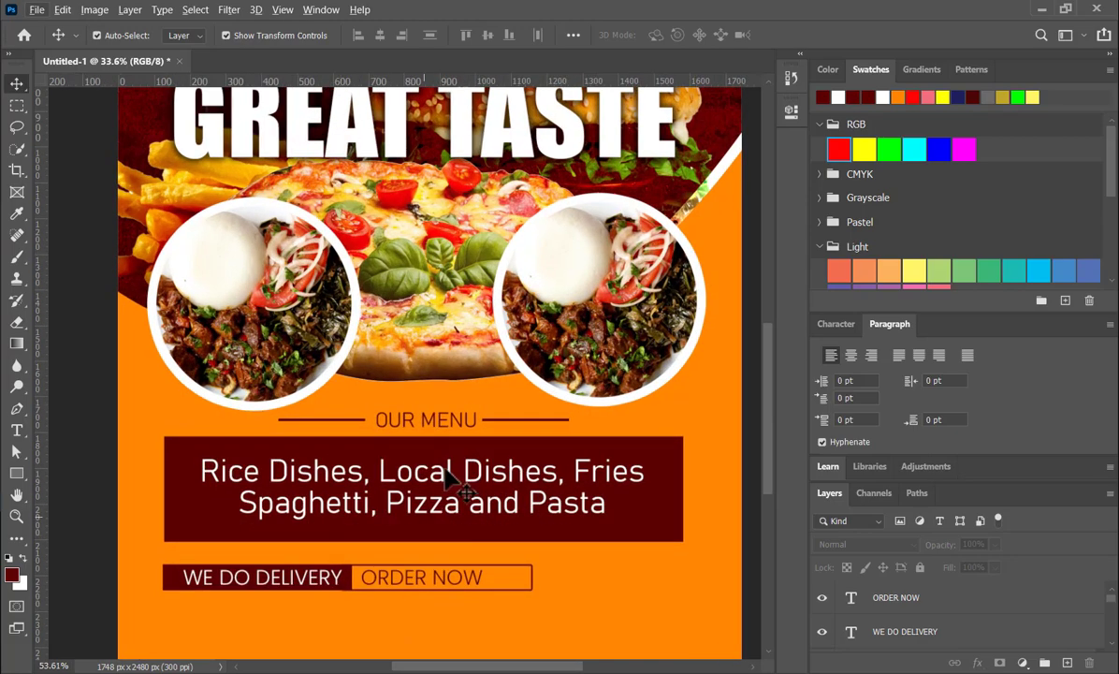
pyautogui.scroll(-3, 459, 447)
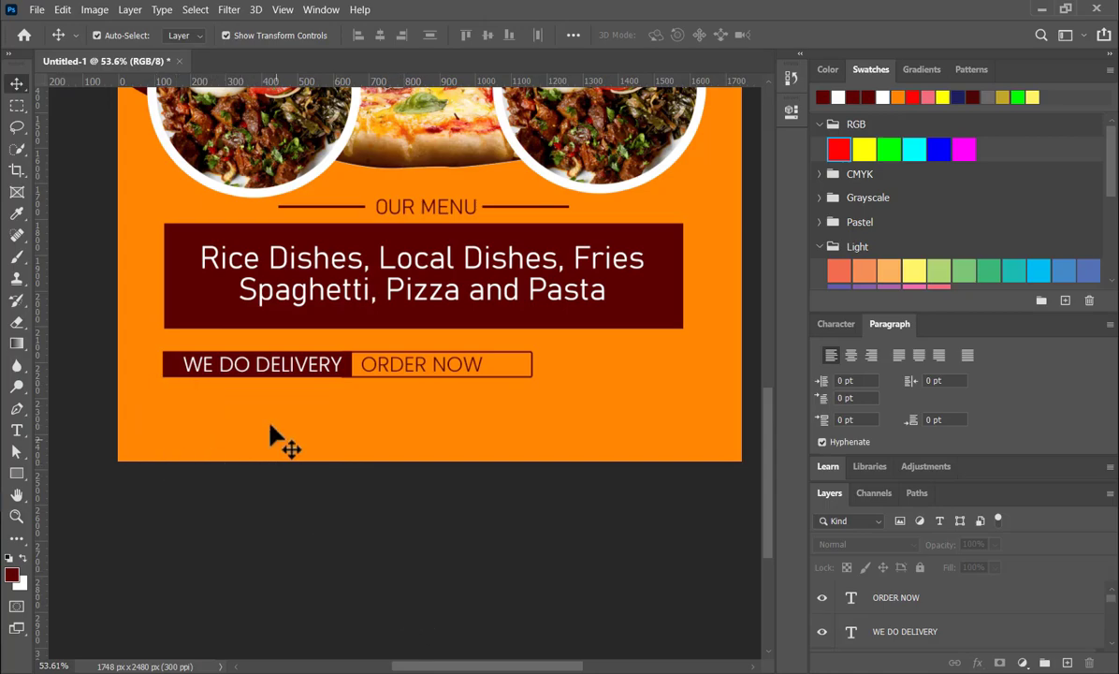
# Place Embedded pngegg (47) from Downloads and scale it to about 14% below the strip
pyautogui.click(36, 9)
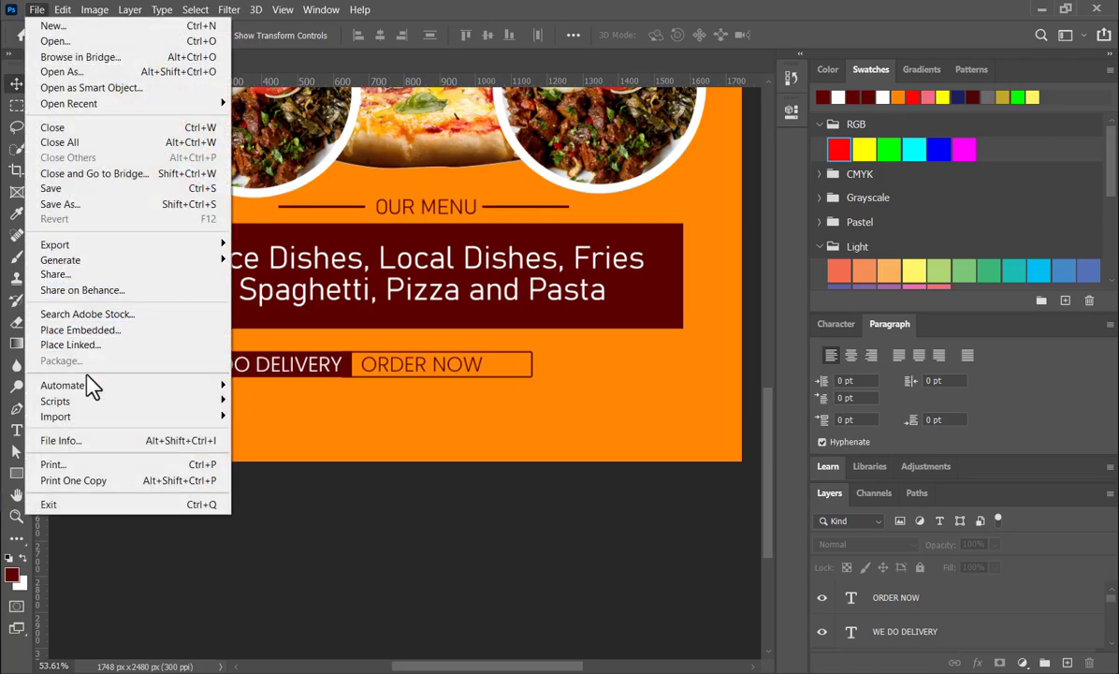
pyautogui.click(90, 331)
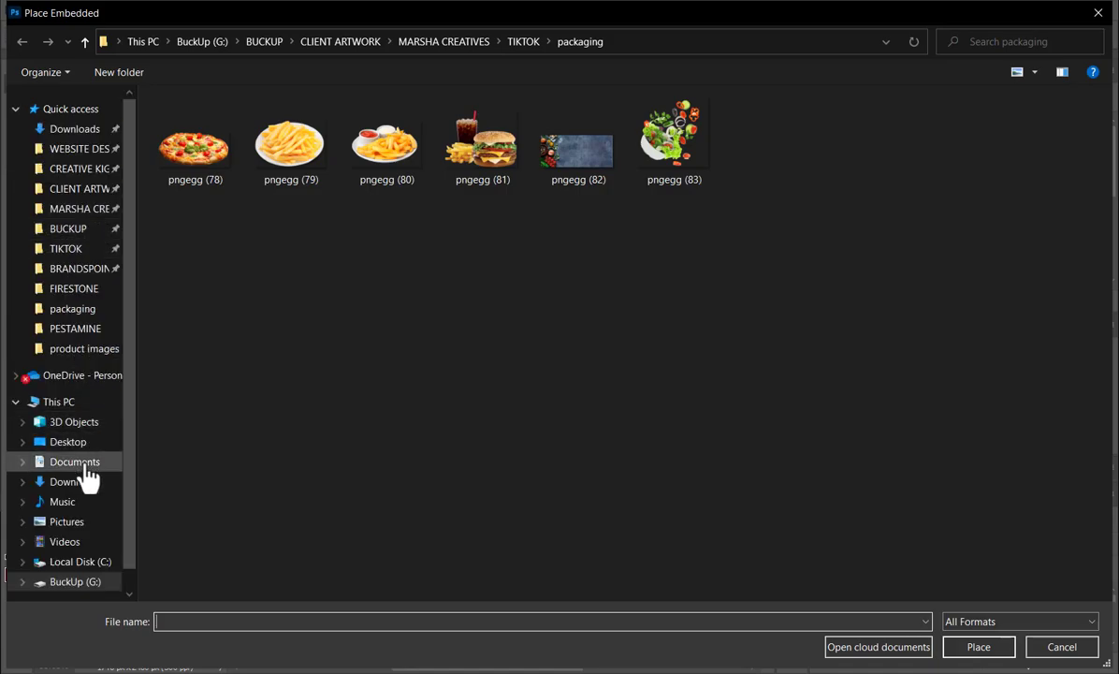
pyautogui.click(83, 485)
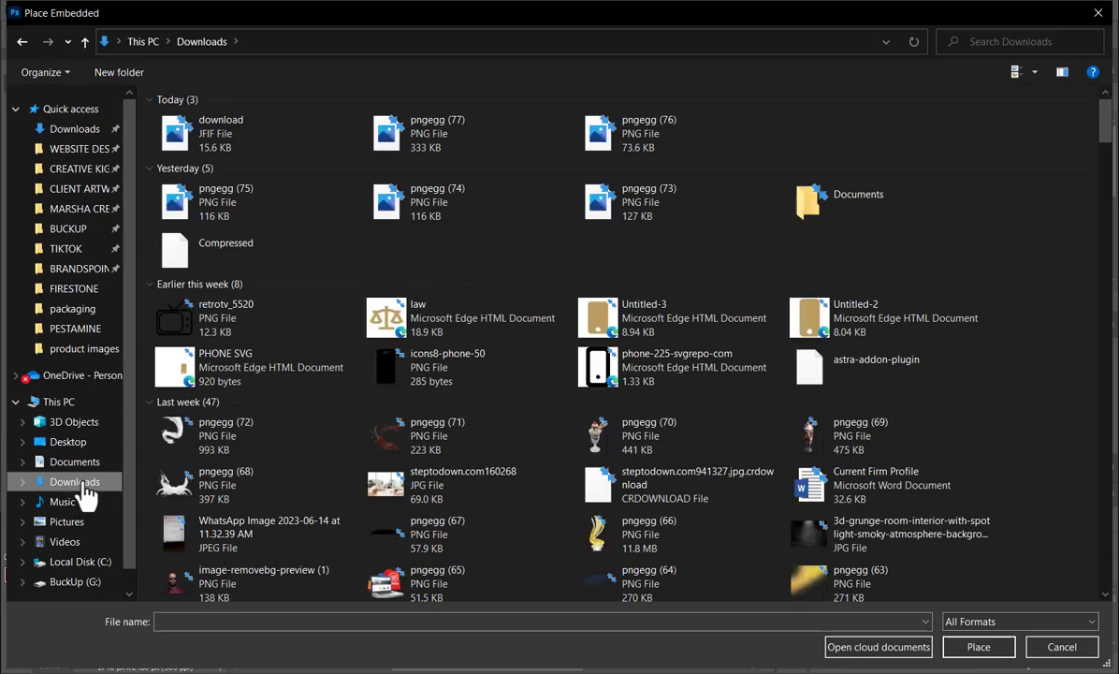
pyautogui.scroll(-5, 454, 427)
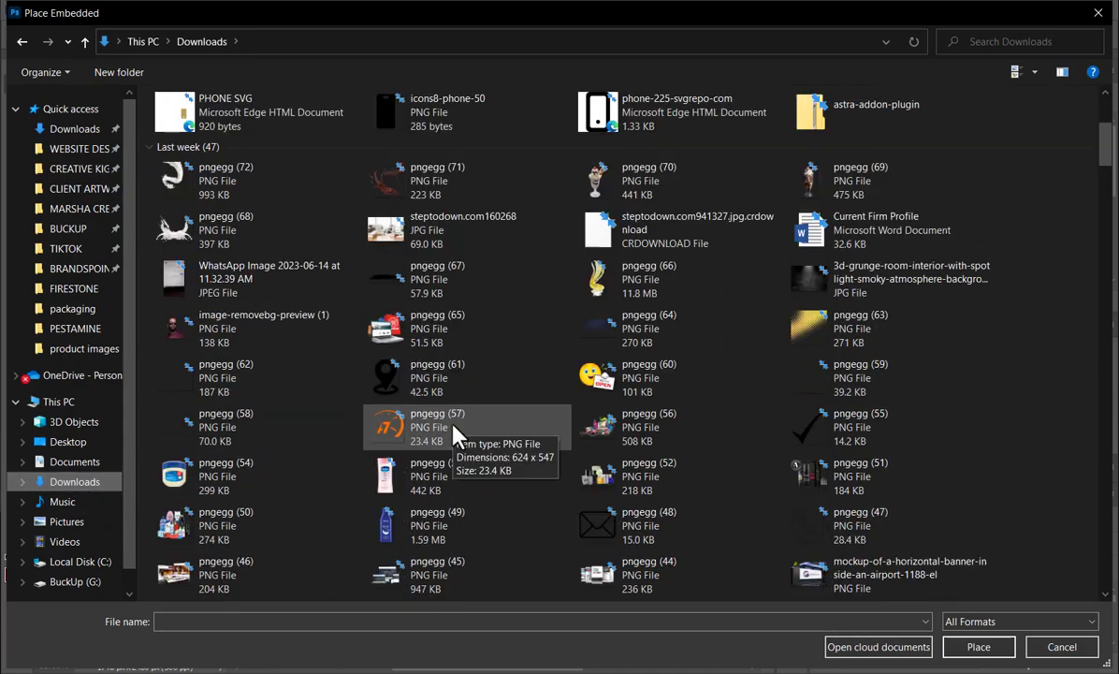
pyautogui.scroll(-3, 456, 433)
pyautogui.doubleClick(824, 379)
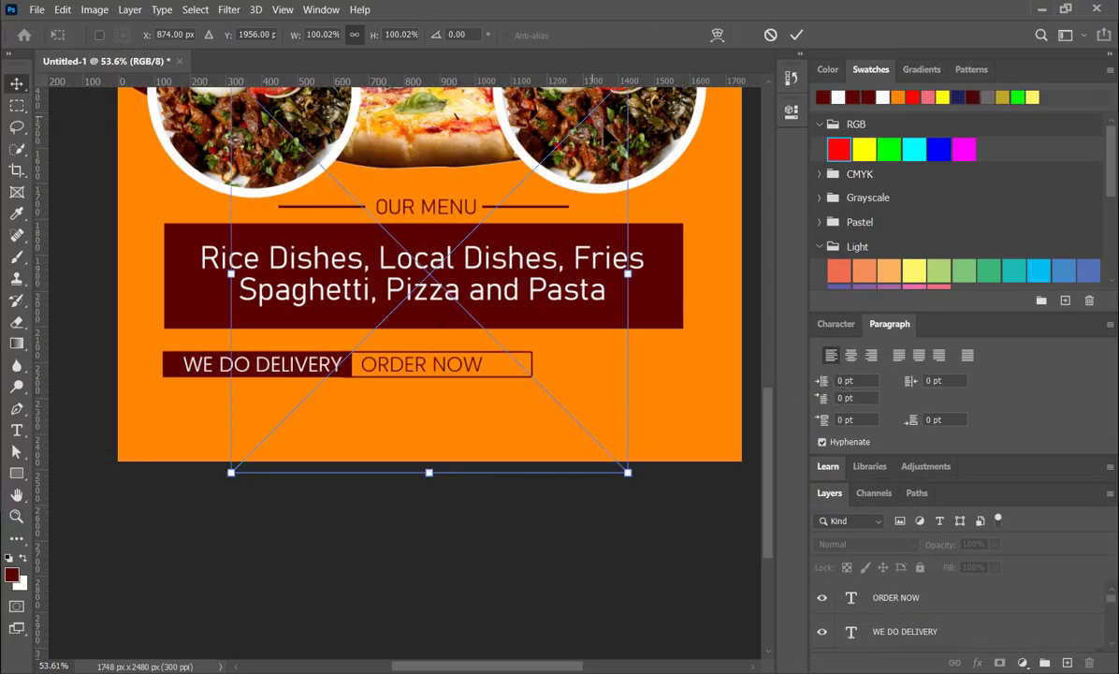
pyautogui.moveTo(599, 279); pyautogui.dragTo(245, 435)
pyautogui.moveTo(279, 373); pyautogui.dragTo(219, 420)
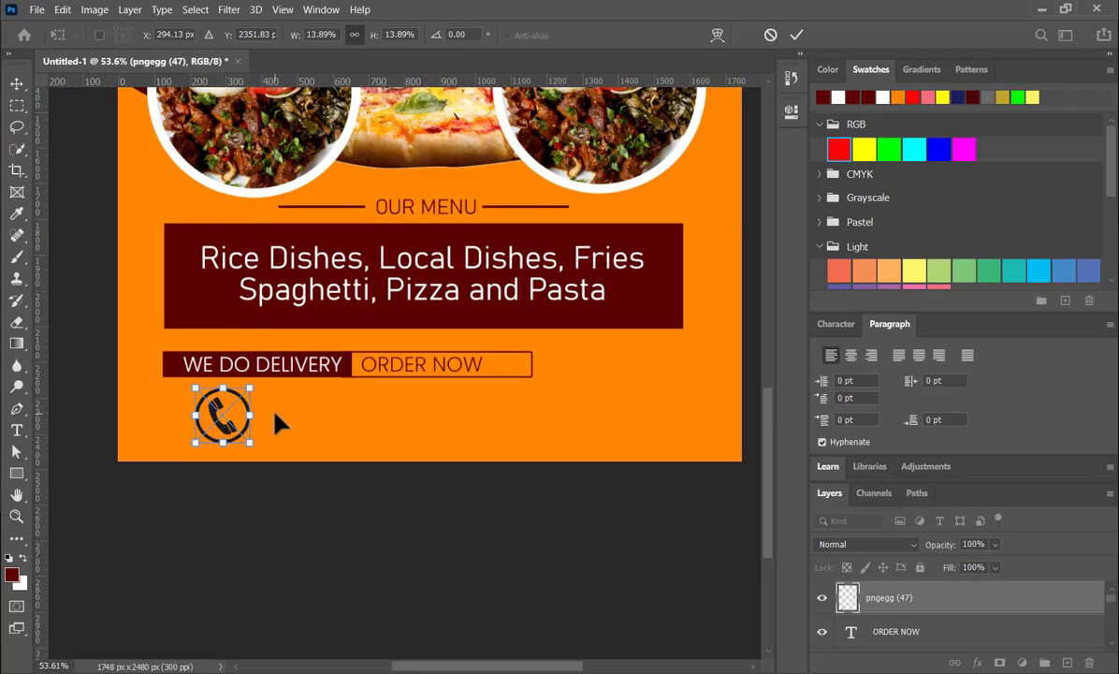
# Give the phone icon a #5a0000 dark red Color Overlay and nudge it down slightly
pyautogui.click(796, 34)
pyautogui.click(978, 662)
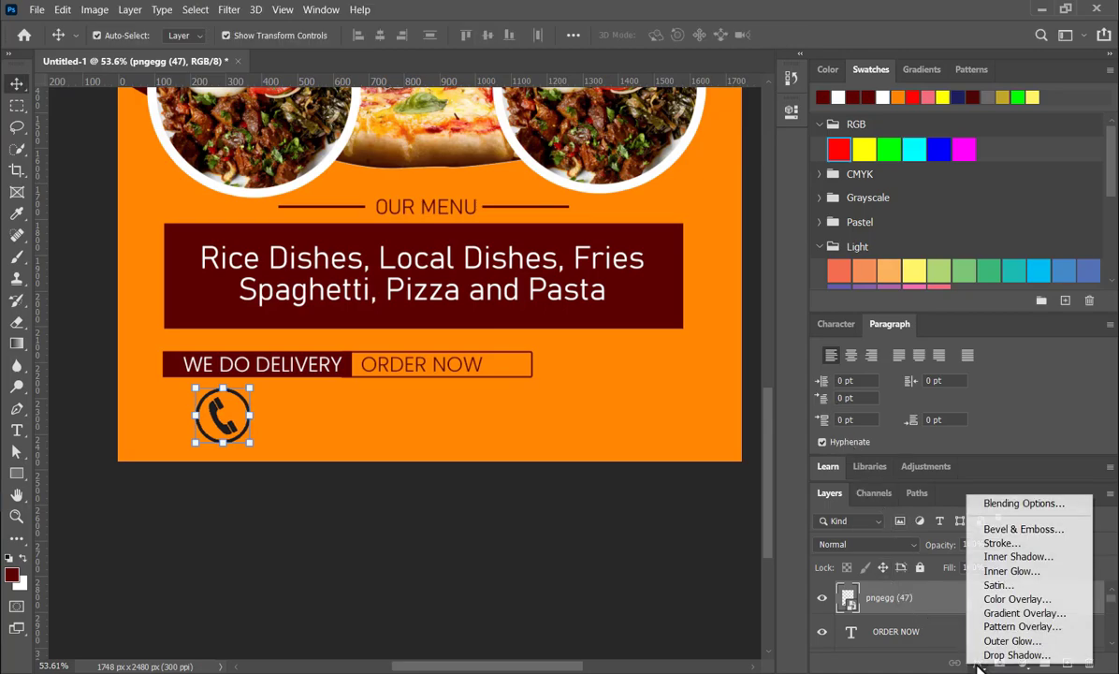
pyautogui.click(1015, 599)
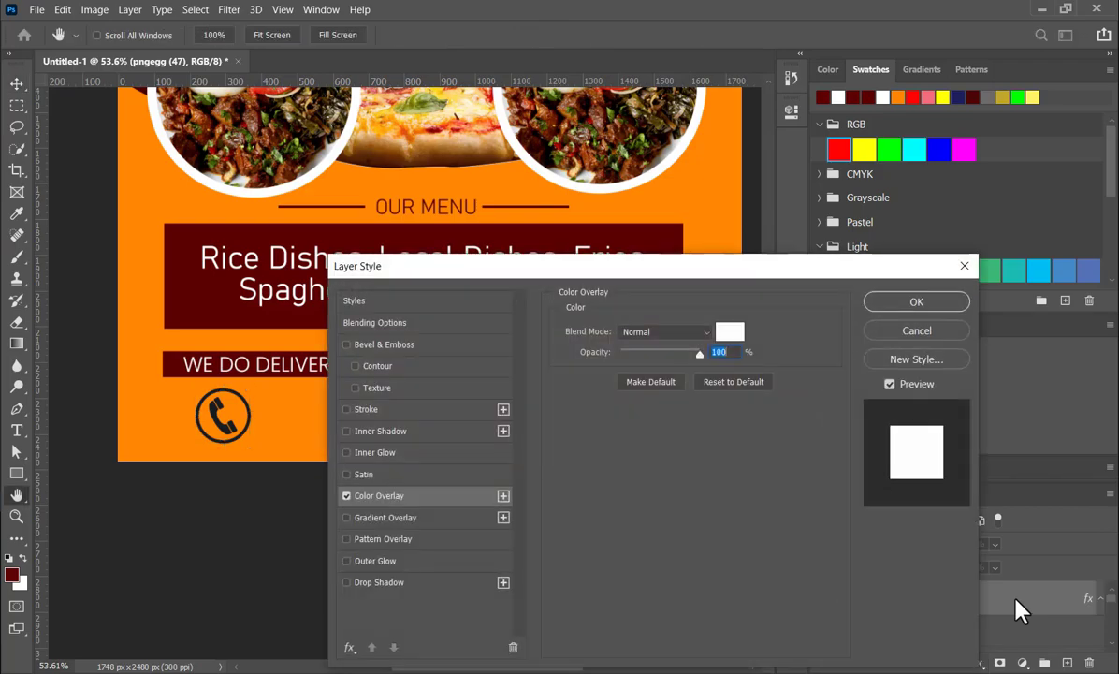
pyautogui.click(731, 337)
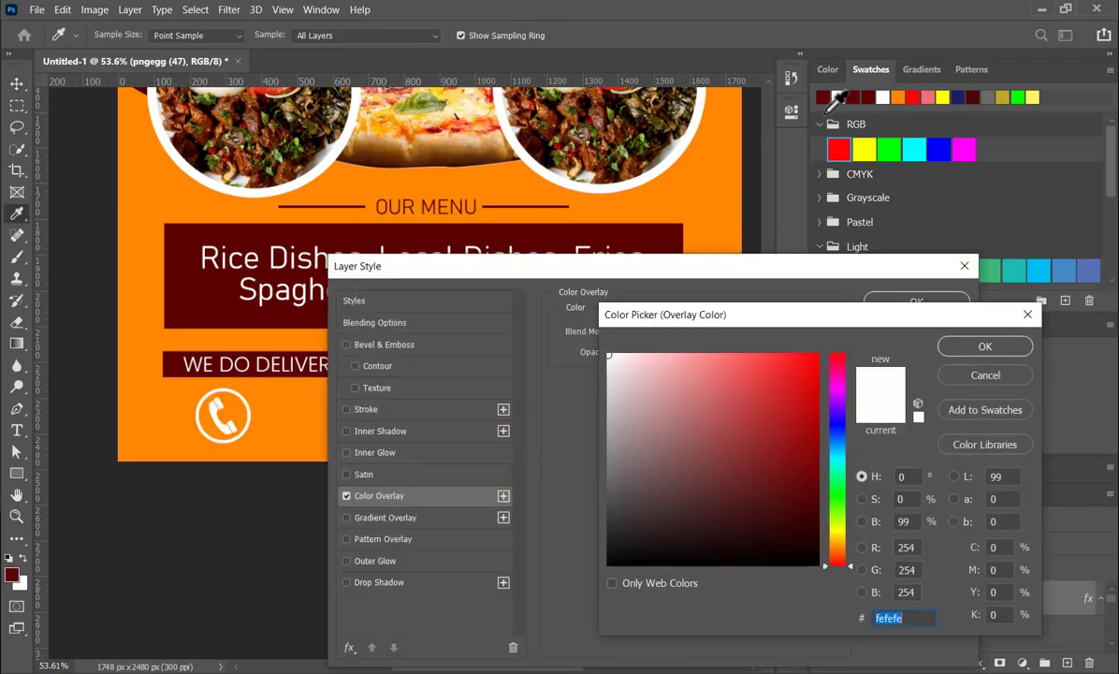
pyautogui.click(823, 98)
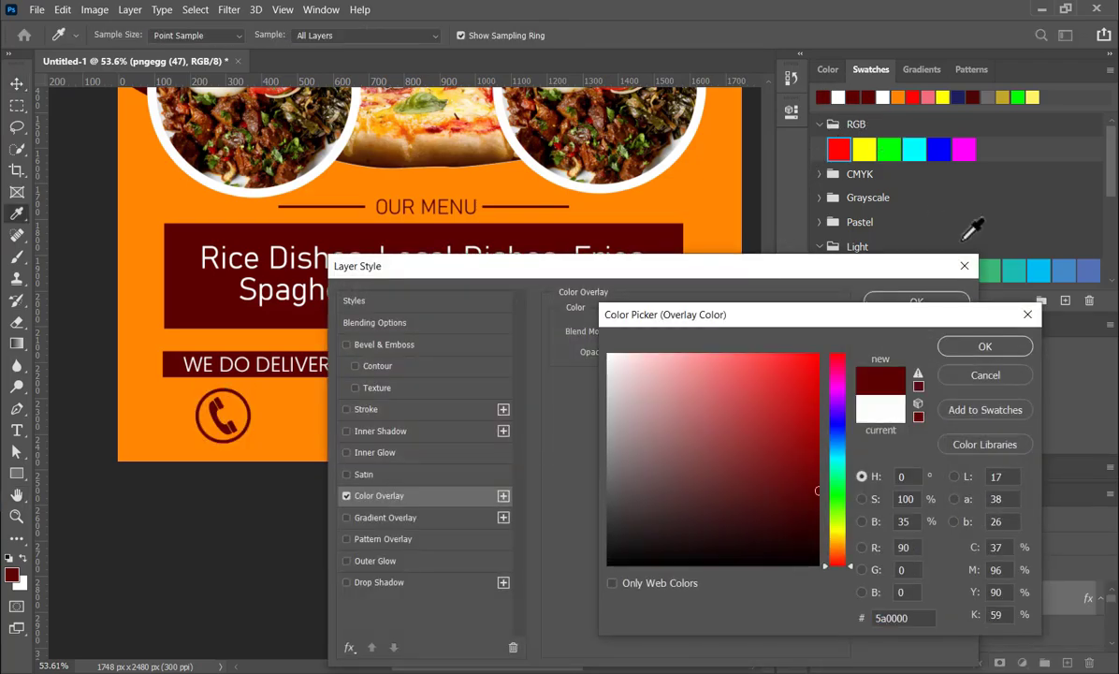
pyautogui.click(990, 354)
pyautogui.click(915, 309)
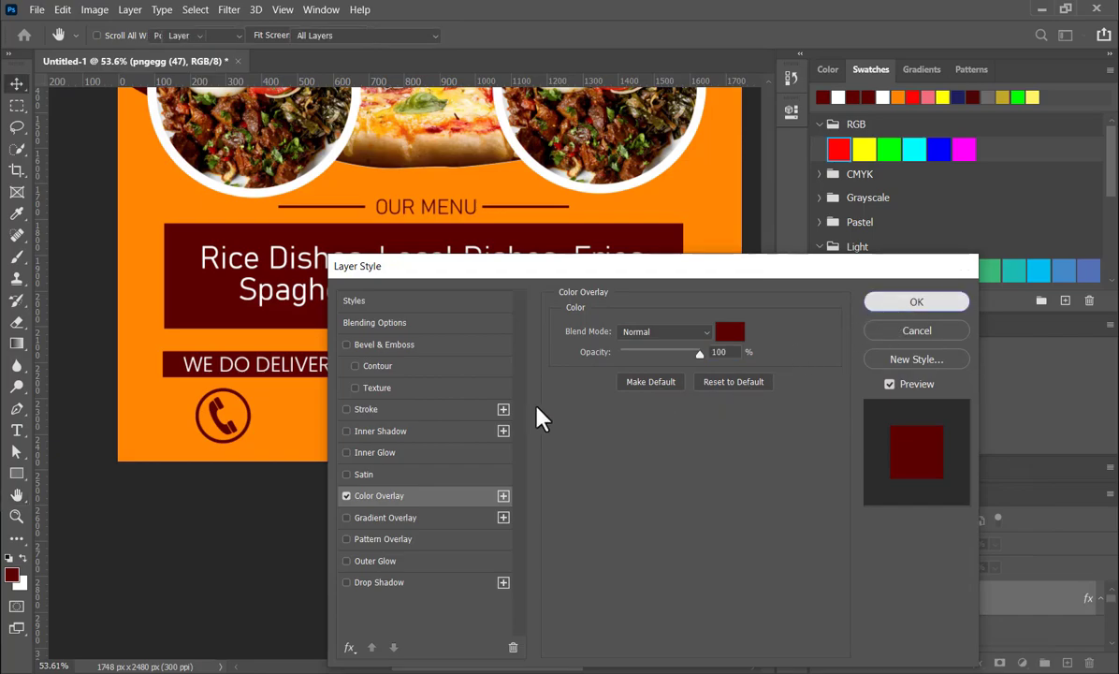
pyautogui.press('Down')
pyautogui.press('Down')
pyautogui.press('Down')
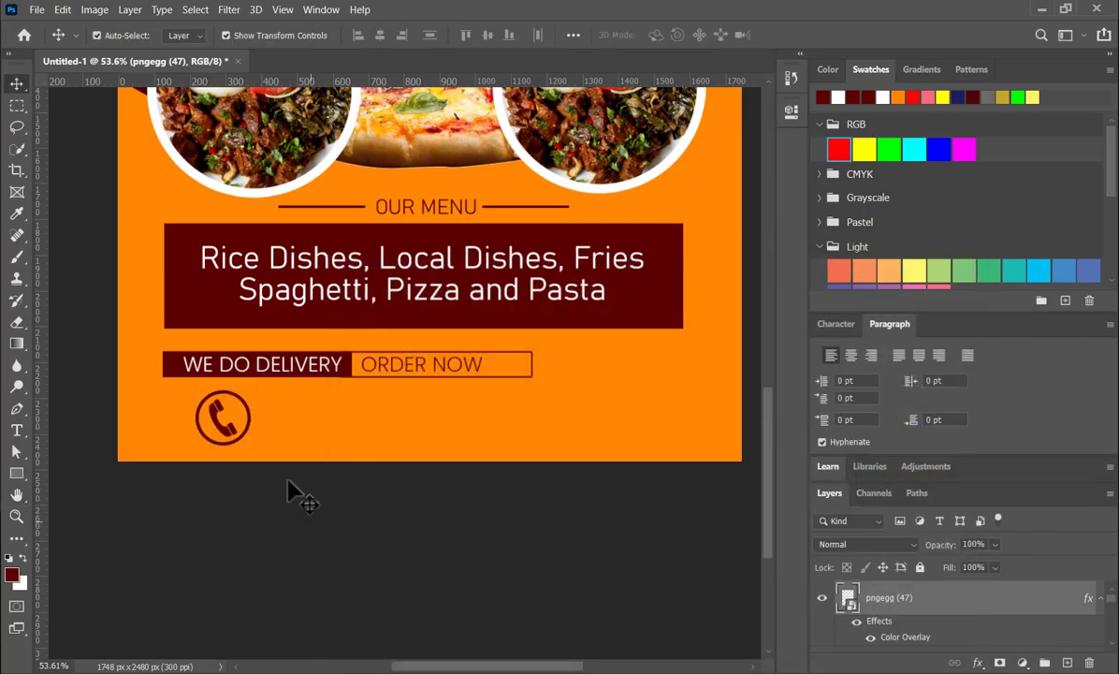
pyautogui.click(235, 364)
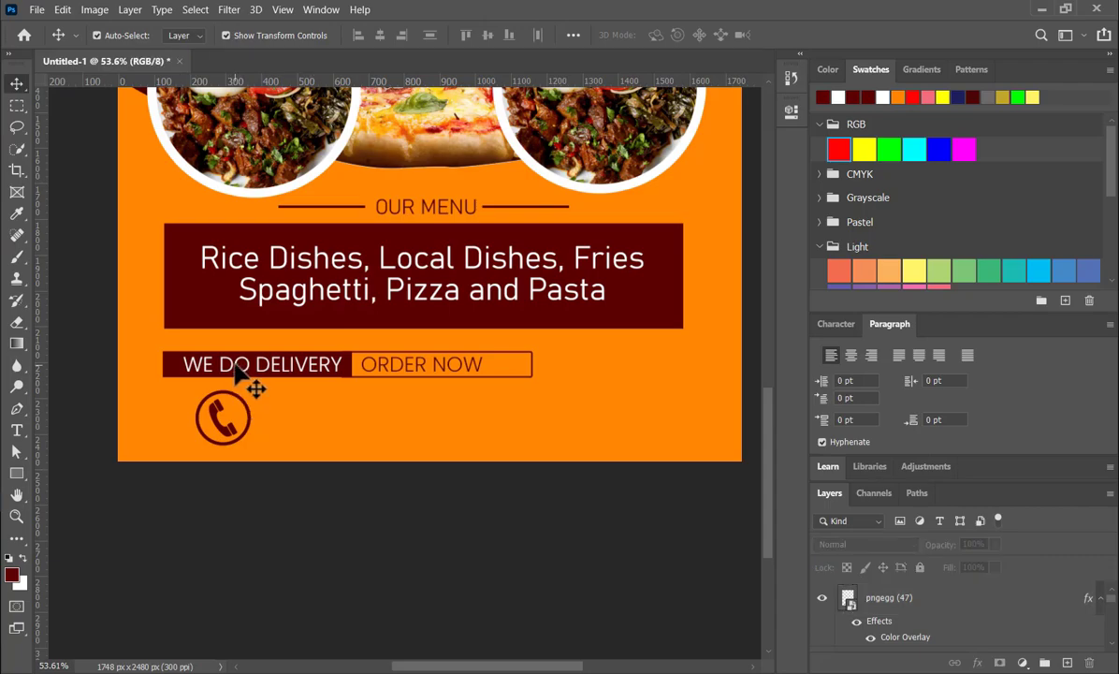
# Alt-drag a copy of WE DO DELIVERY beside the phone icon and set the foreground colour to black
pyautogui.moveTo(235, 363); pyautogui.dragTo(318, 419)
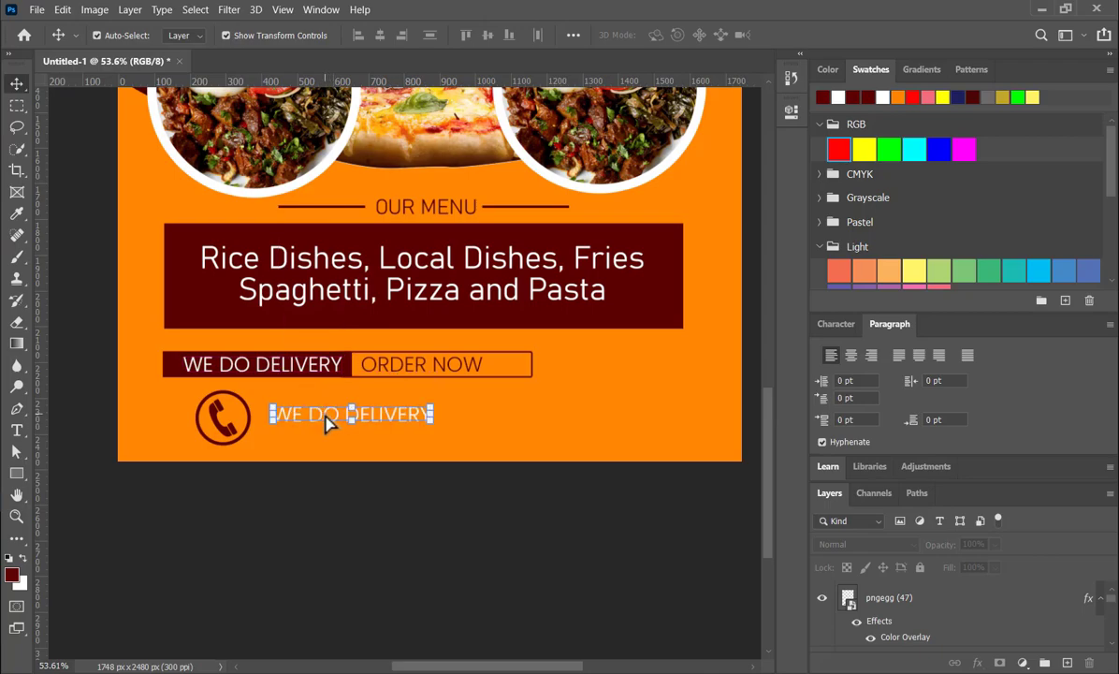
pyautogui.click(827, 70)
pyautogui.press('d')
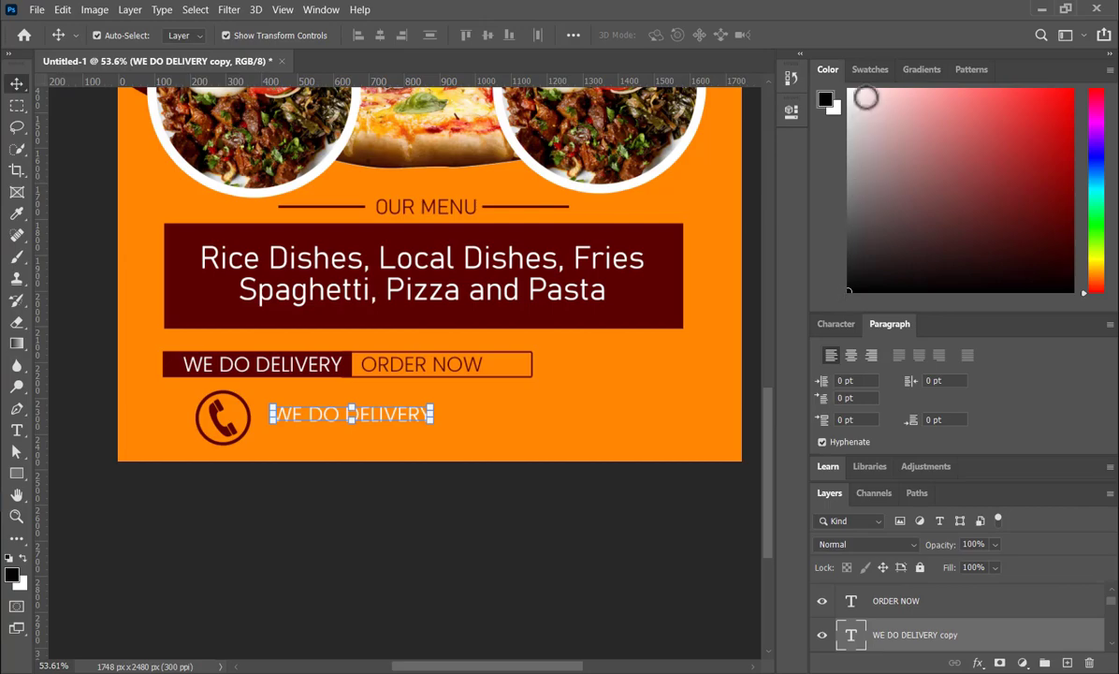
pyautogui.click(870, 70)
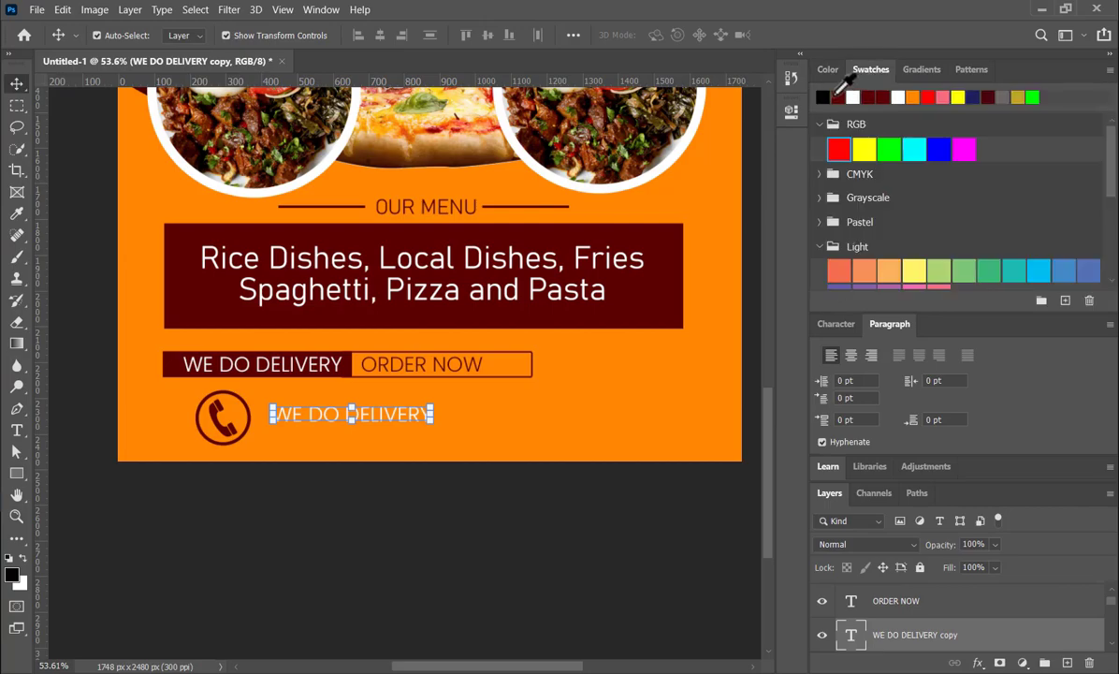
# Replace the copied text with the first phone number
pyautogui.doubleClick(374, 414)
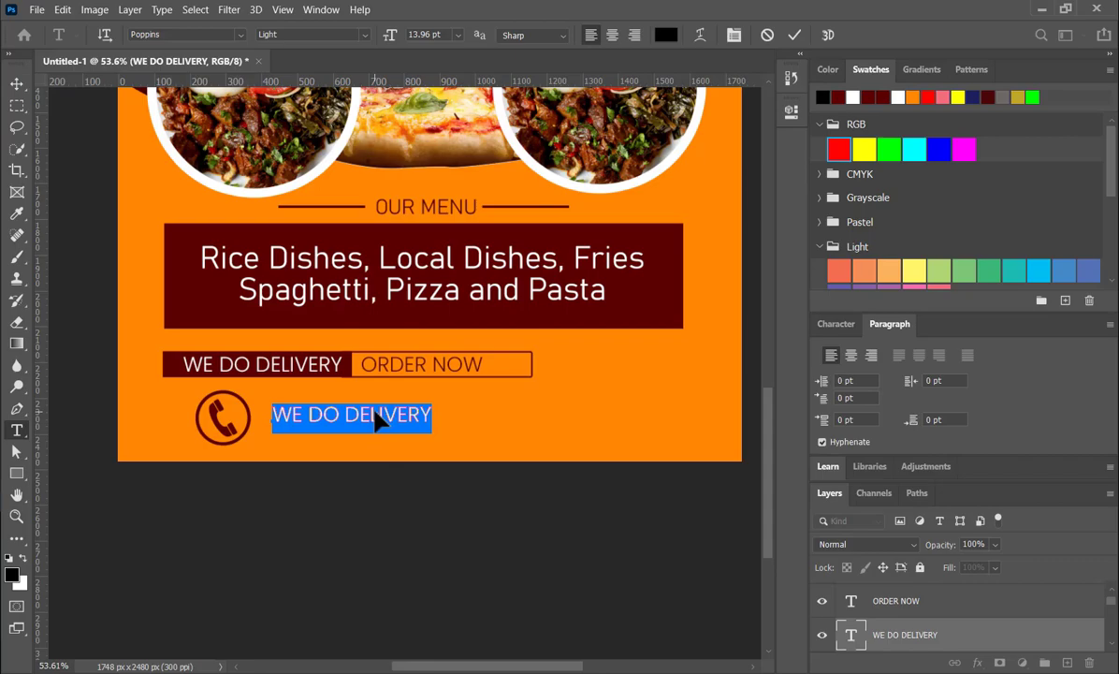
pyautogui.write('0')
pyautogui.write('+254 123456')
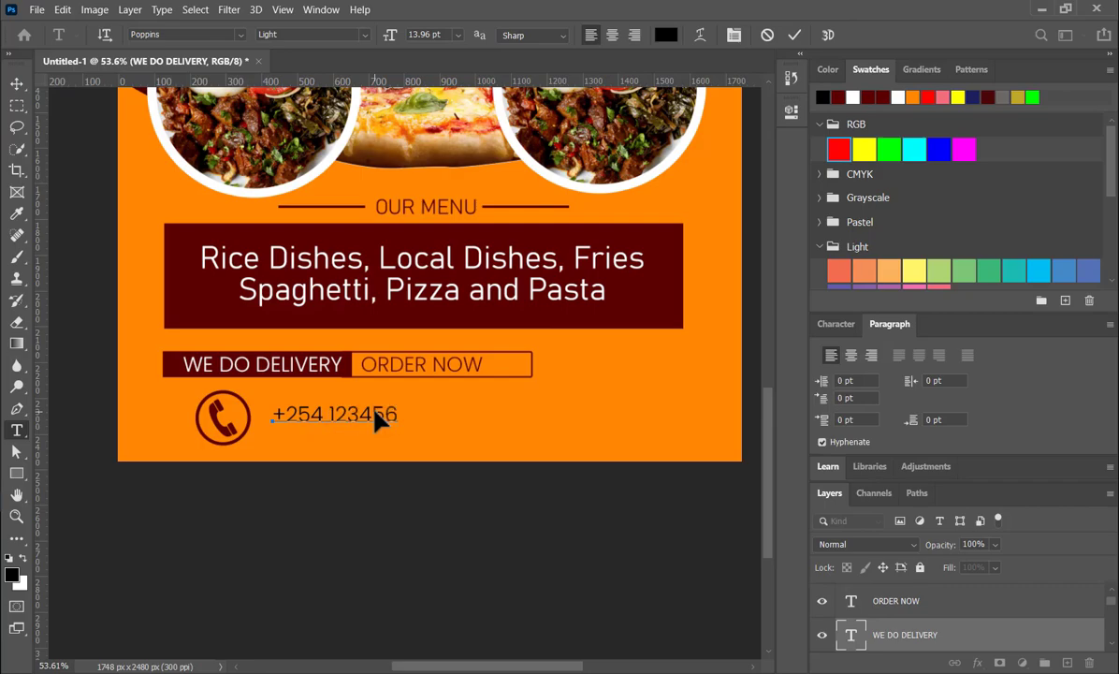
pyautogui.write('789')
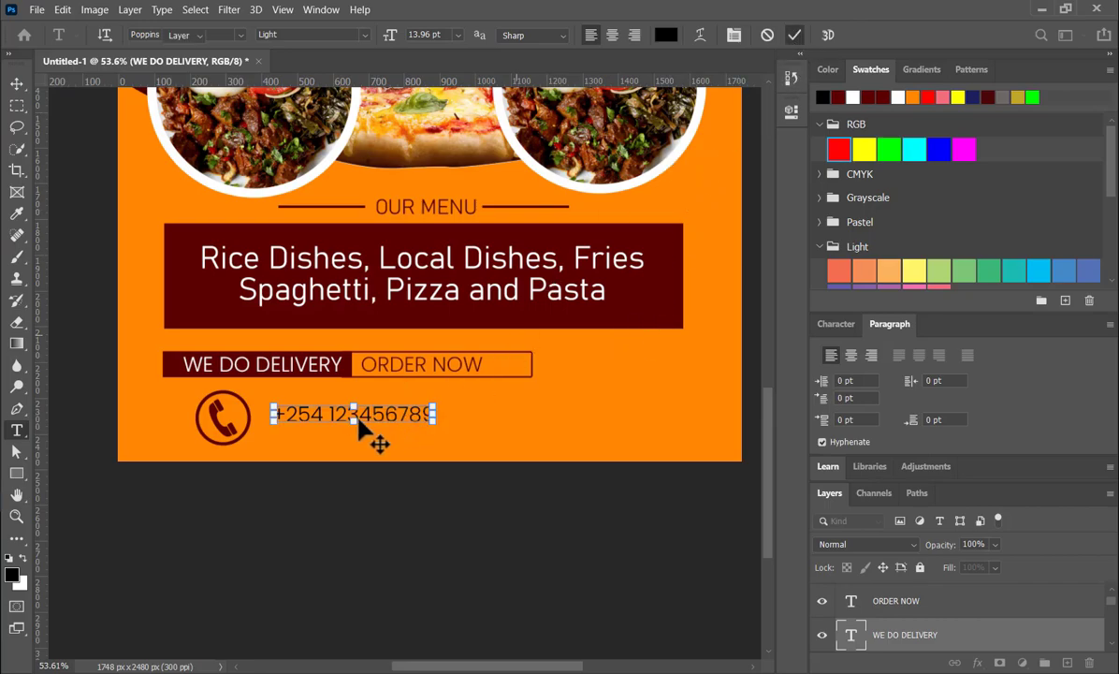
pyautogui.hotkey('ctrl', 'Return')
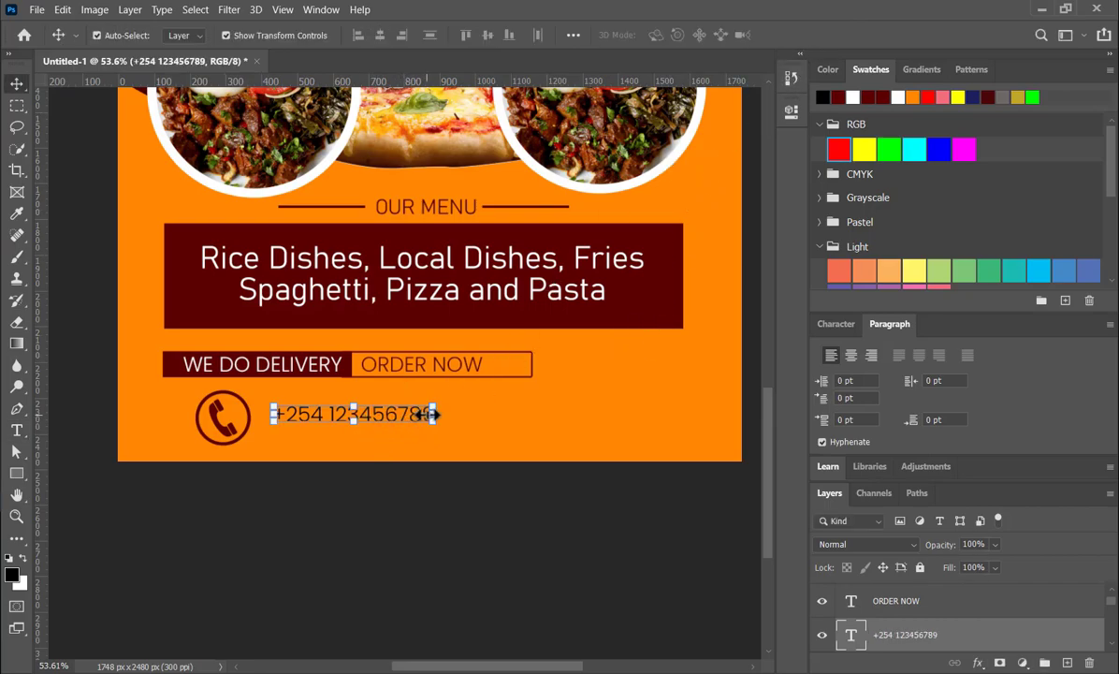
pyautogui.click(425, 414)
pyautogui.press('Escape')
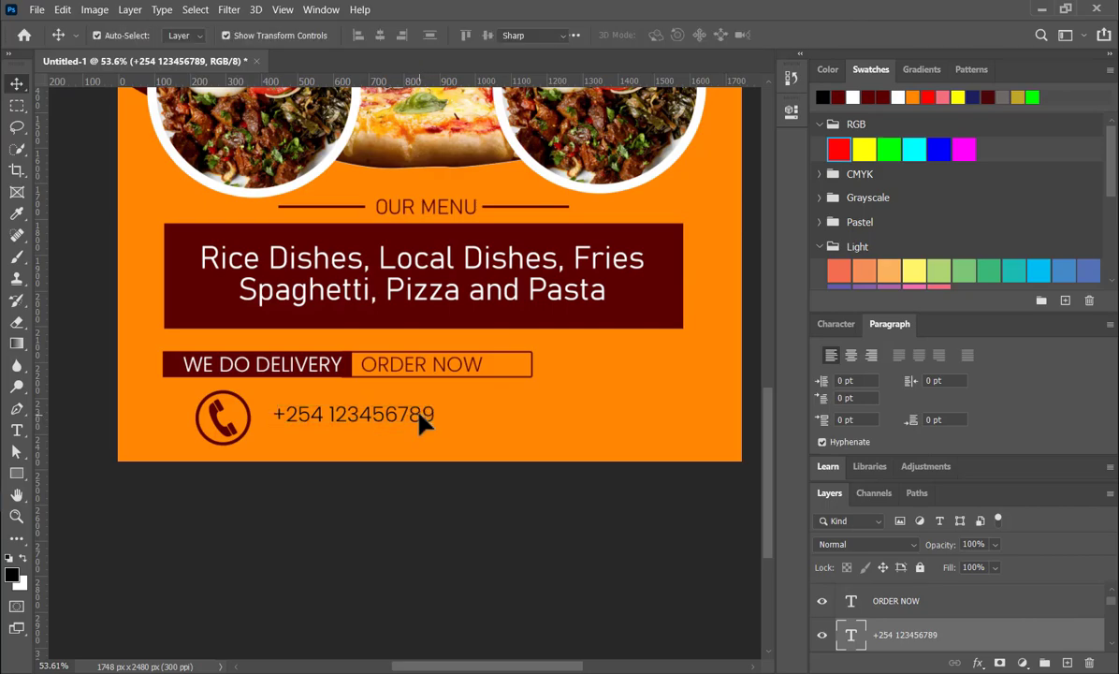
# Add the second phone number on a new line below the first
pyautogui.doubleClick(426, 415)
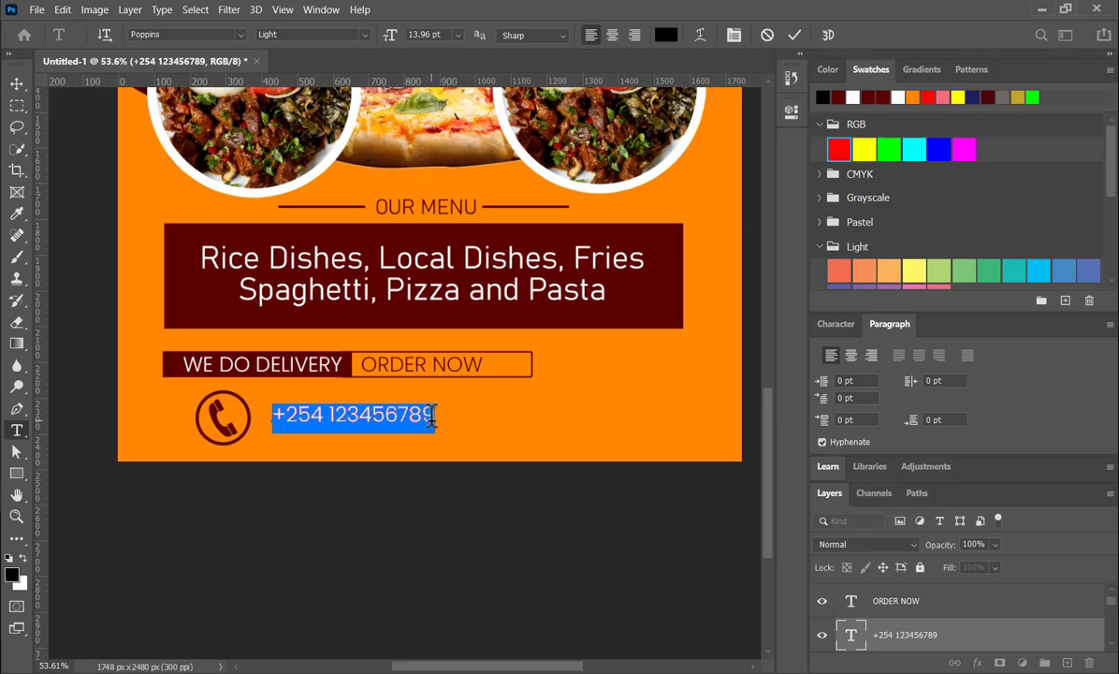
pyautogui.click(431, 414)
pyautogui.press('Escape')
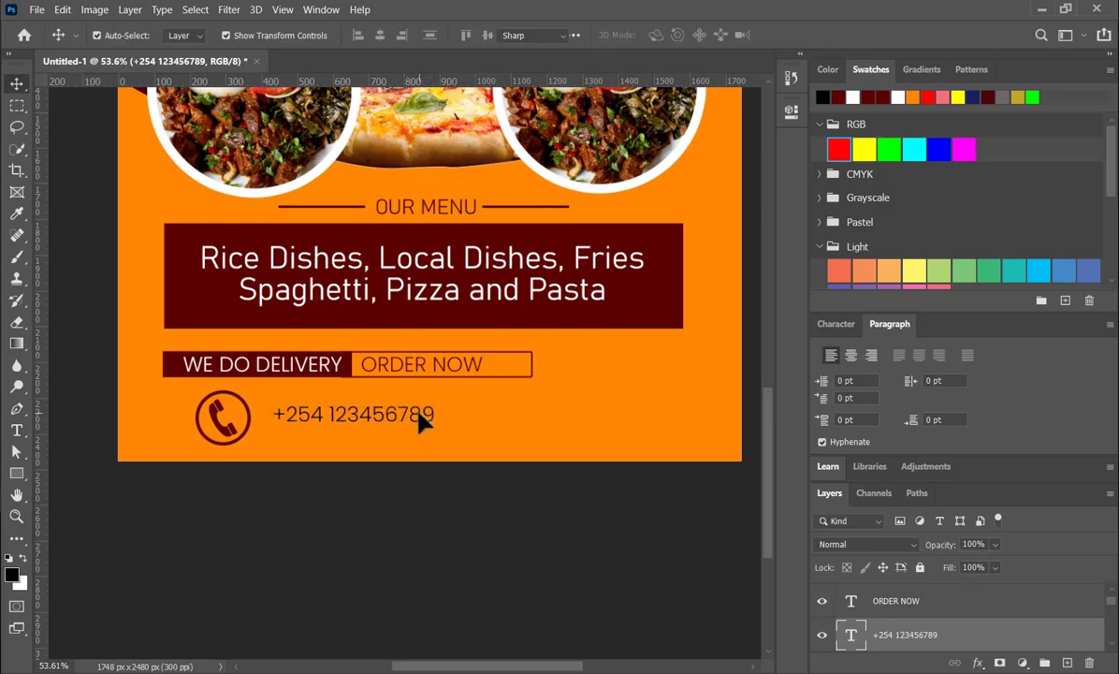
pyautogui.doubleClick(418, 420)
pyautogui.click(431, 413)
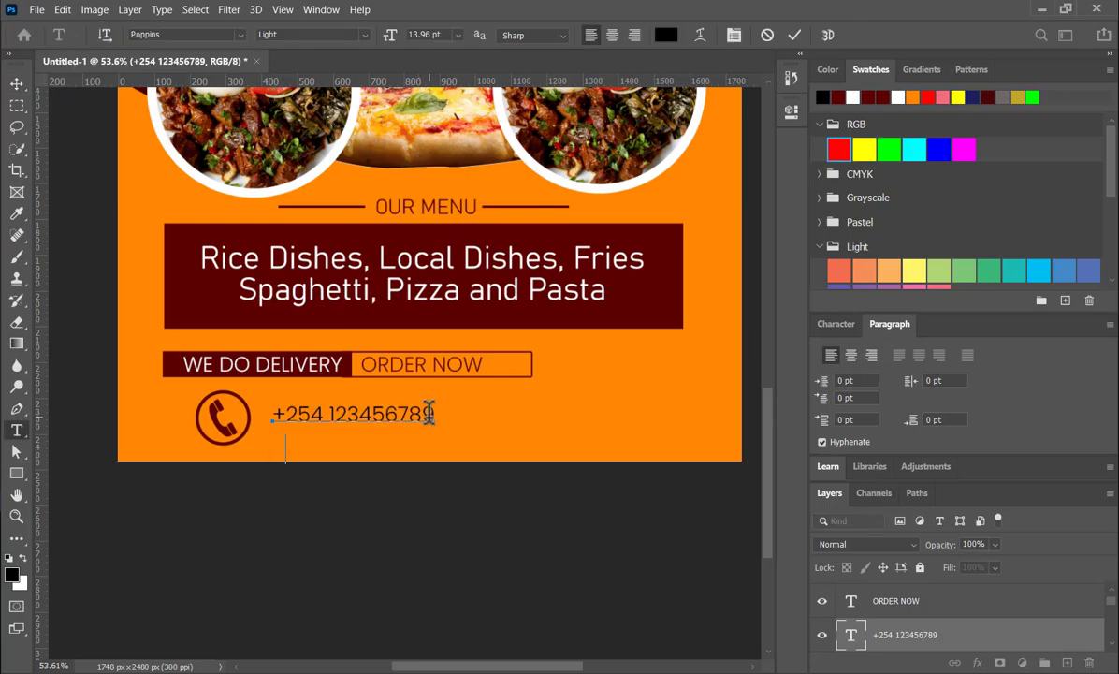
pyautogui.write('+254 987654321')
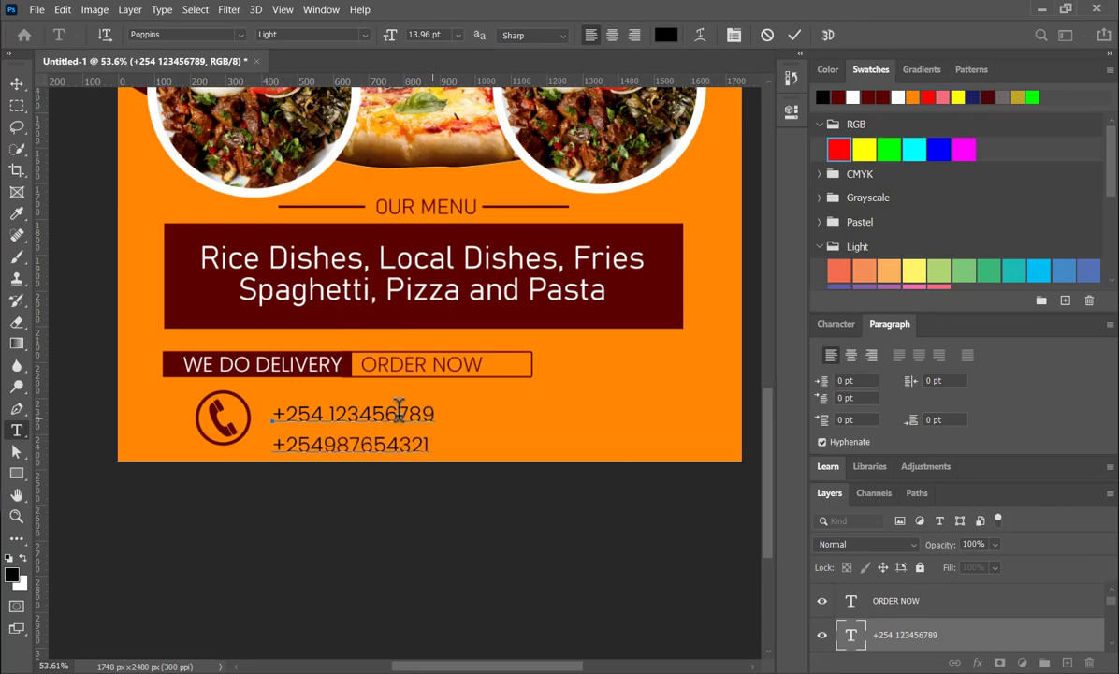
pyautogui.click(323, 445)
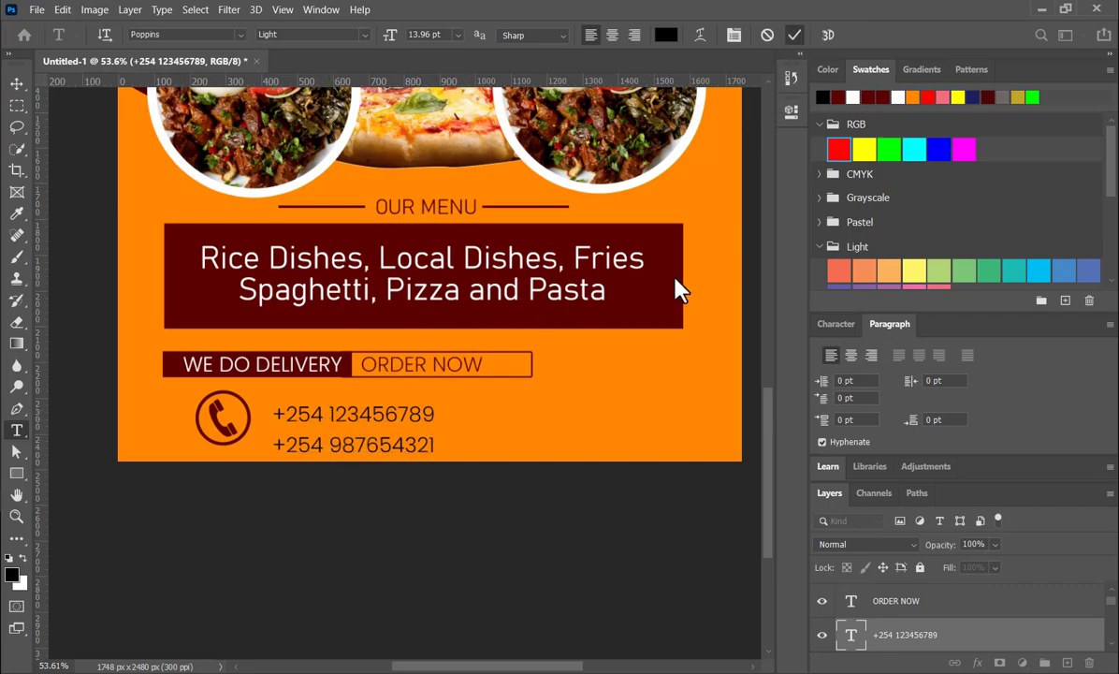
# Set the phone-number text's leading to 15 pt
pyautogui.hotkey('ctrl', 'Return')
pyautogui.press('v')
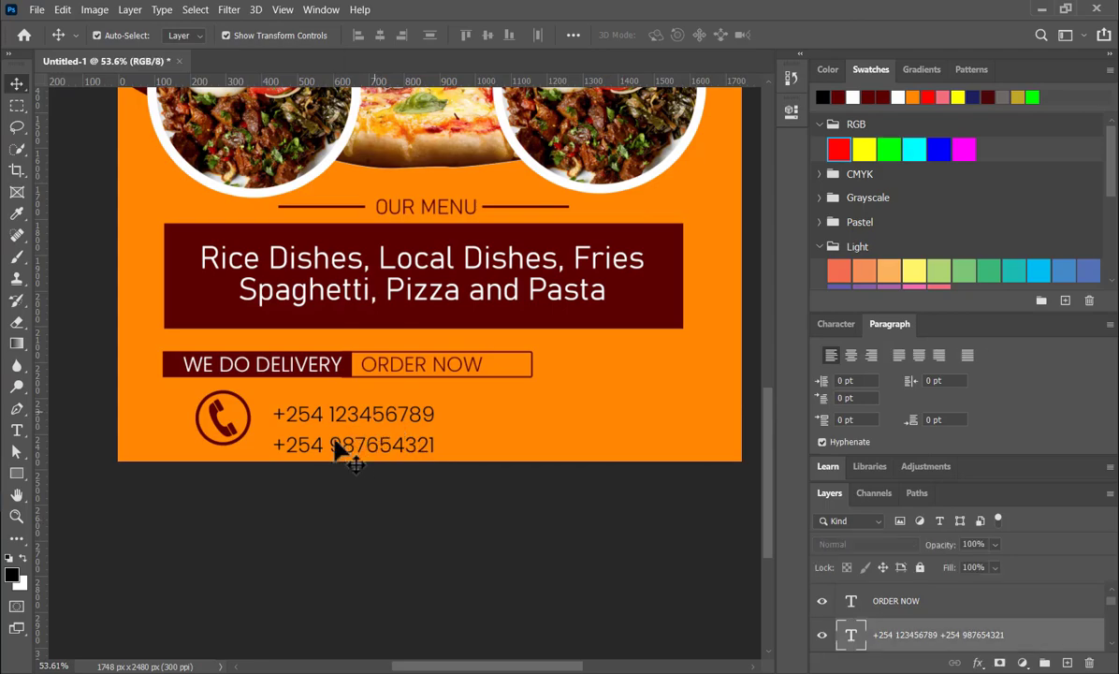
pyautogui.click(791, 111)
pyautogui.click(693, 275)
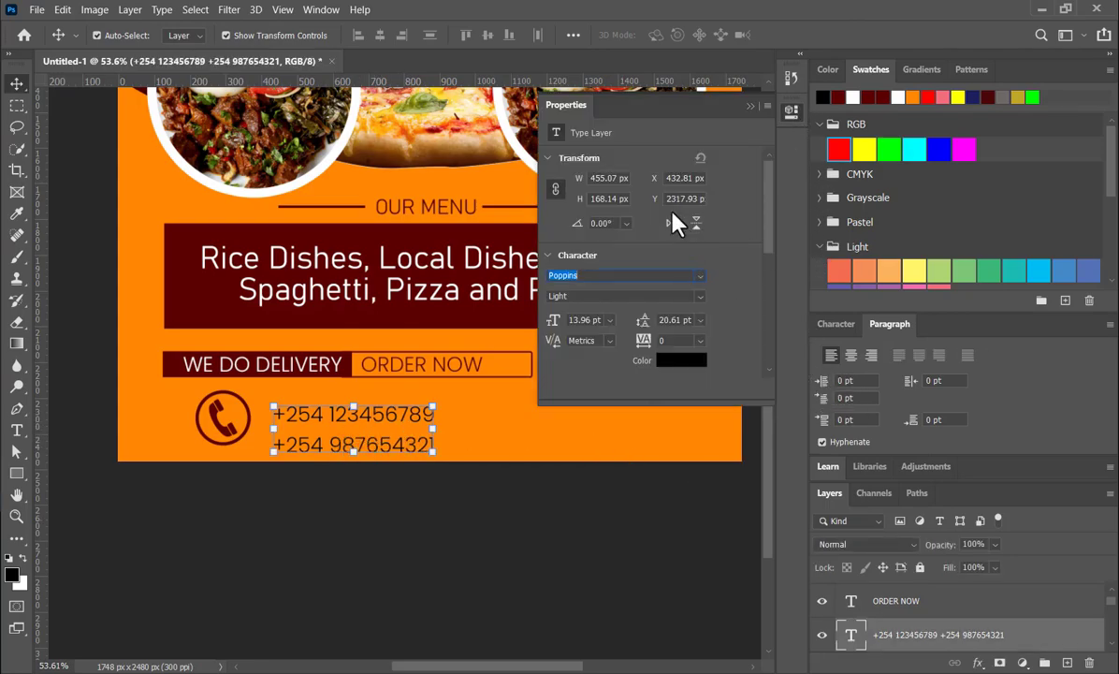
pyautogui.scroll(-3, 699, 300)
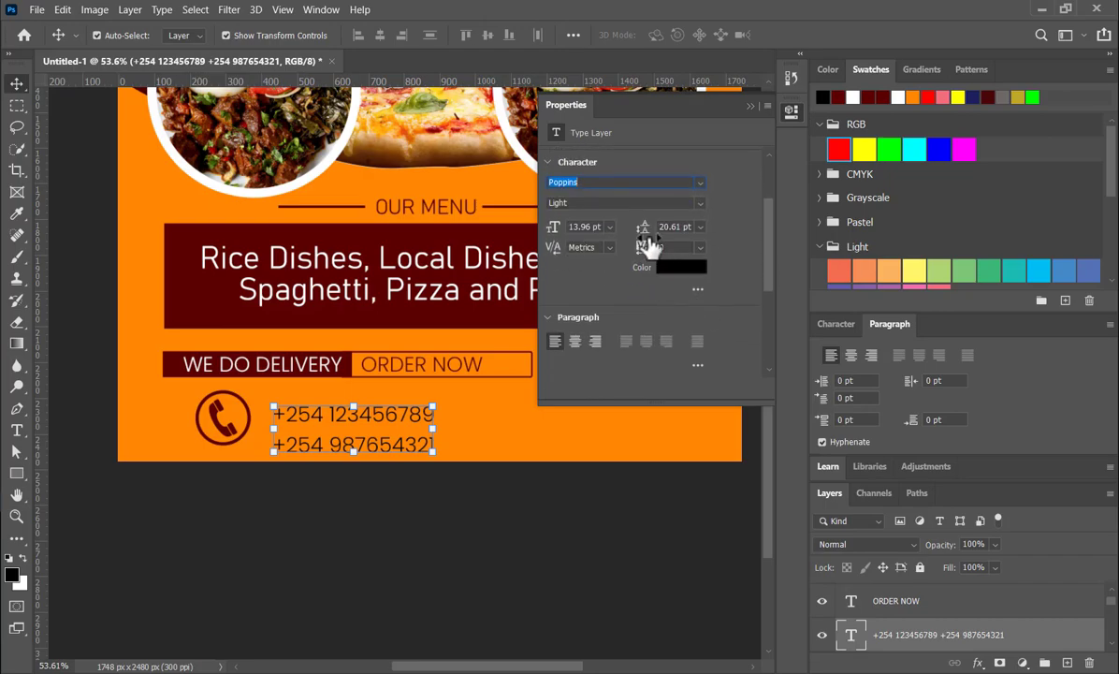
pyautogui.moveTo(644, 235); pyautogui.dragTo(640, 227)
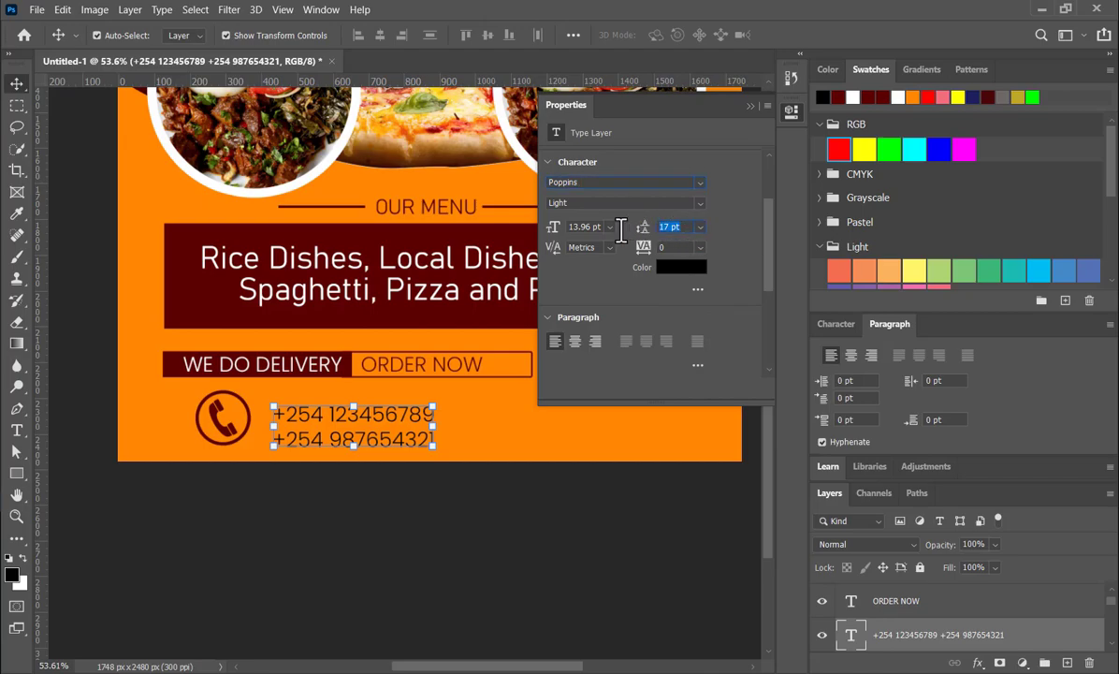
pyautogui.write('12')
pyautogui.press('Return')
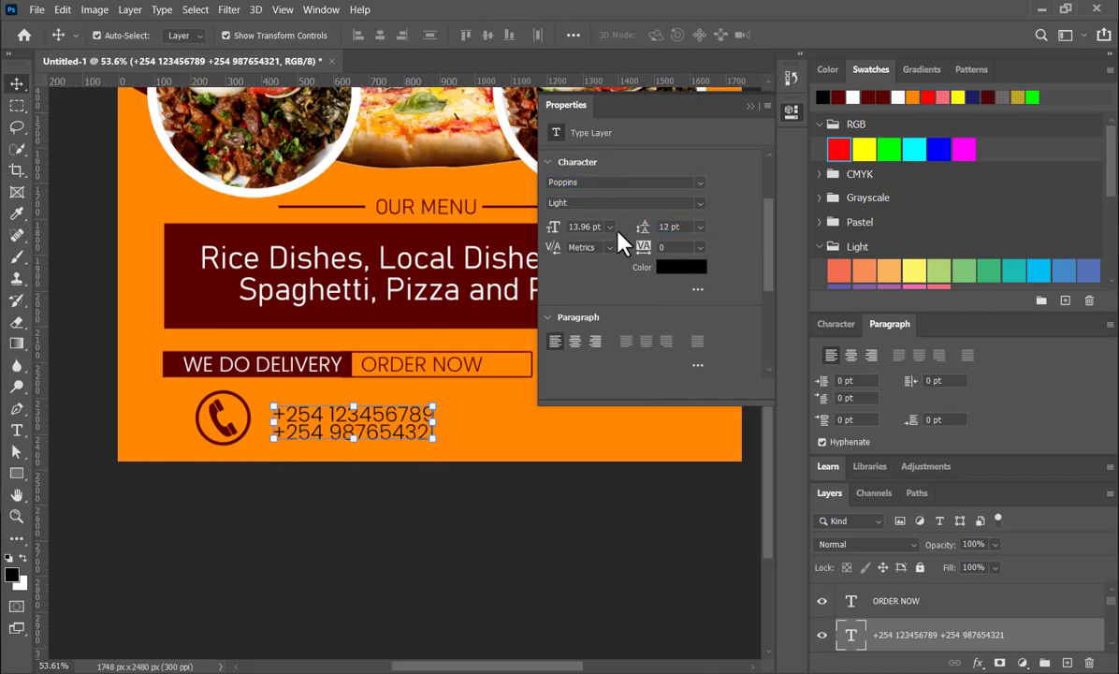
pyautogui.click(666, 227)
pyautogui.write('15')
pyautogui.press('Return')
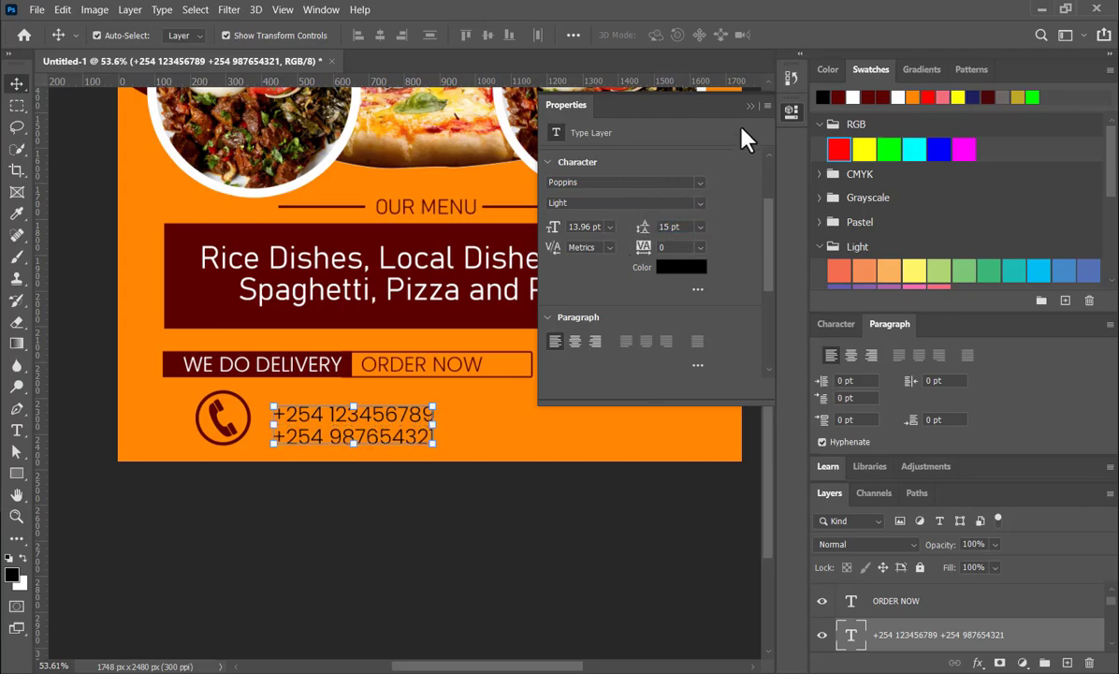
# Nudge the phone-number block up and left toward the phone icon
pyautogui.click(749, 107)
pyautogui.press('Up')
pyautogui.press('Up')
pyautogui.press('Up')
pyautogui.press('Up')
pyautogui.press('Up')
pyautogui.press('Up')
pyautogui.press('Up')
pyautogui.press('Up')
pyautogui.press('Left')
pyautogui.press('Left')
pyautogui.press('Left')
pyautogui.press('Left')
pyautogui.press('Left')
pyautogui.press('Left')
pyautogui.press('Left')
pyautogui.press('Left')
pyautogui.press('Left')
pyautogui.press('Left')
pyautogui.press('Left')
pyautogui.press('Left')
pyautogui.press('Left')
pyautogui.press('Left')
pyautogui.press('Left')
pyautogui.press('Left')
pyautogui.press('Left')
pyautogui.press('Up')
pyautogui.press('Up')
pyautogui.press('Up')
pyautogui.press('Up')
pyautogui.press('Up')
pyautogui.press('Left')
pyautogui.press('Left')
pyautogui.press('Down')
pyautogui.click(406, 512)
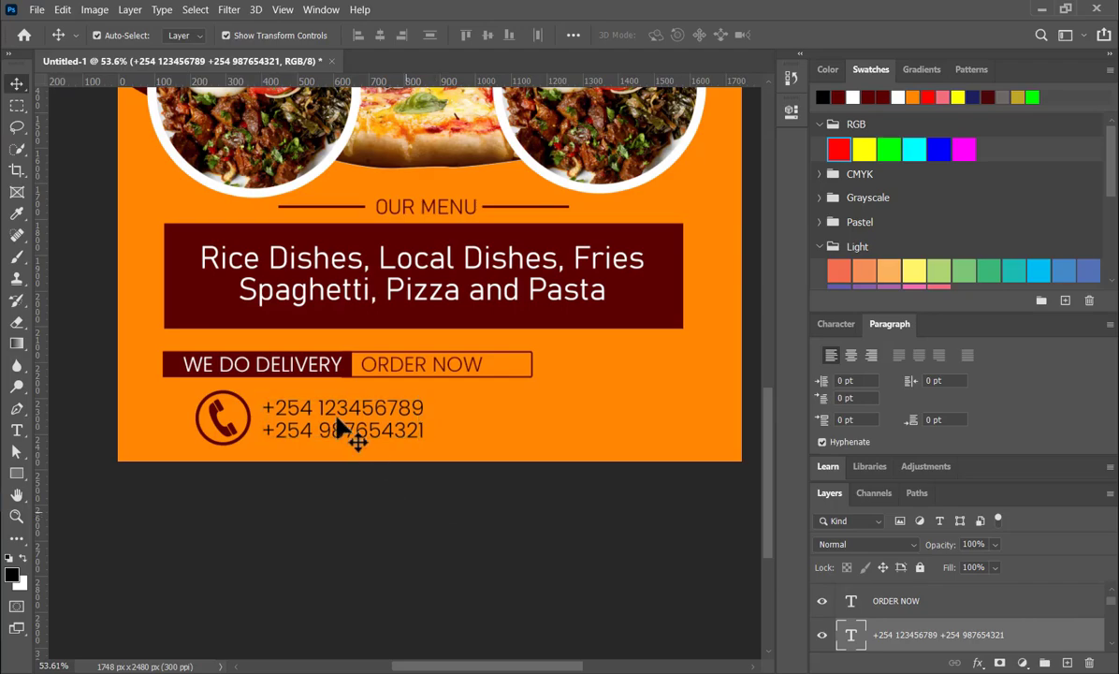
pyautogui.scroll(-1, 378, 424)
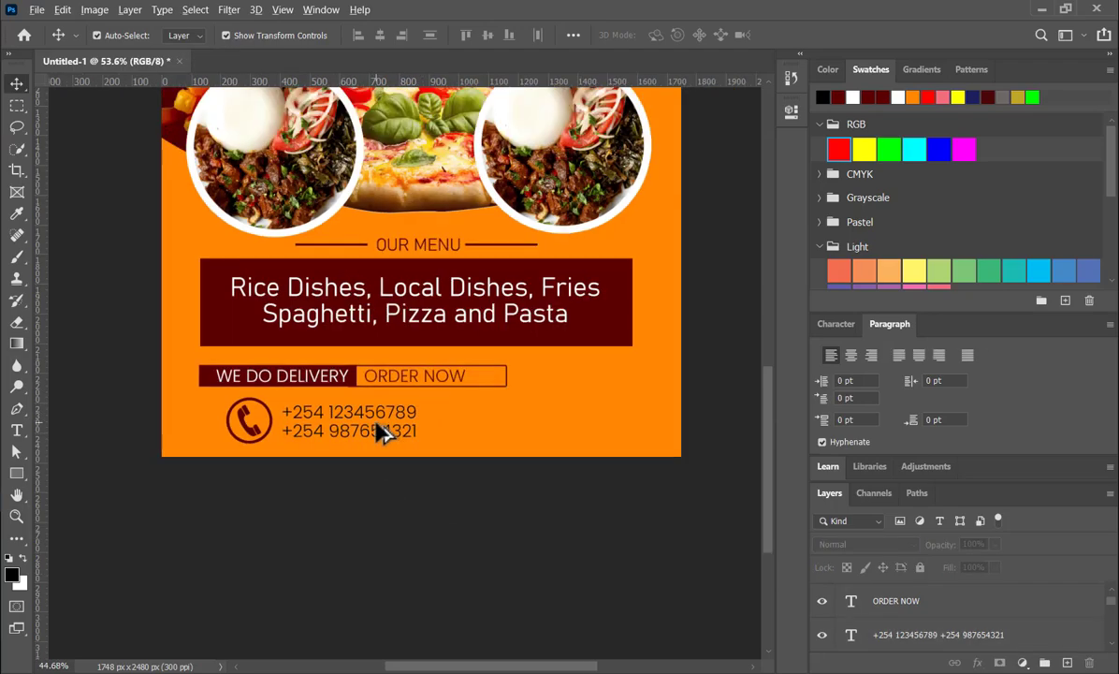
pyautogui.scroll(-2, 378, 432)
pyautogui.scroll(-1, 391, 381)
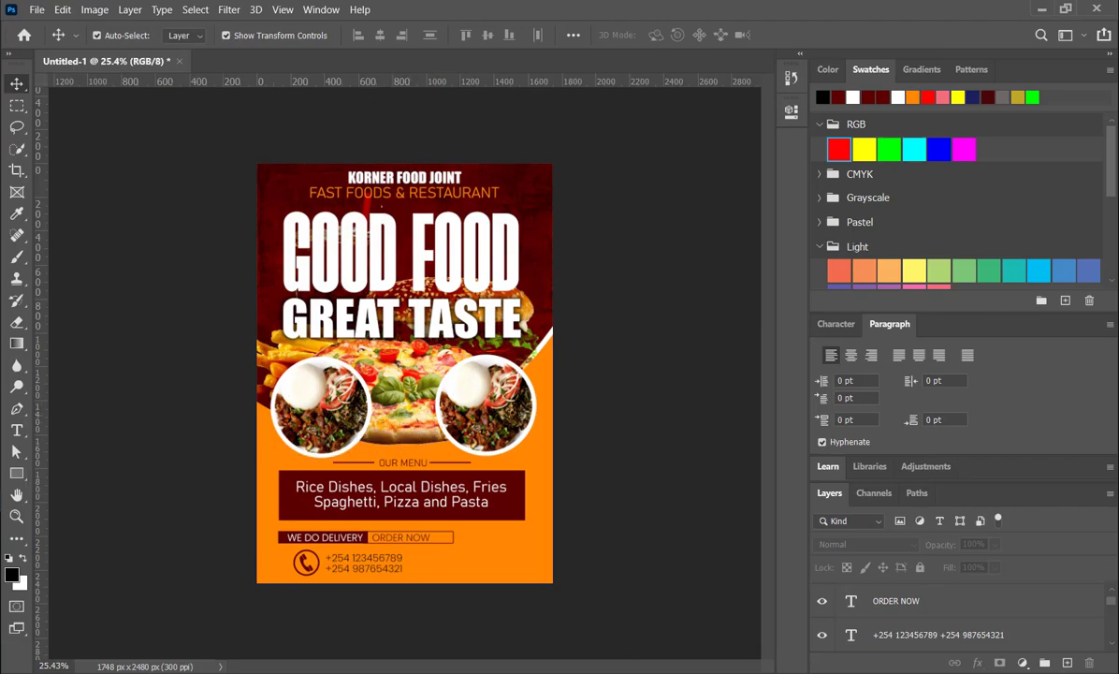
pyautogui.scroll(1, 438, 594)
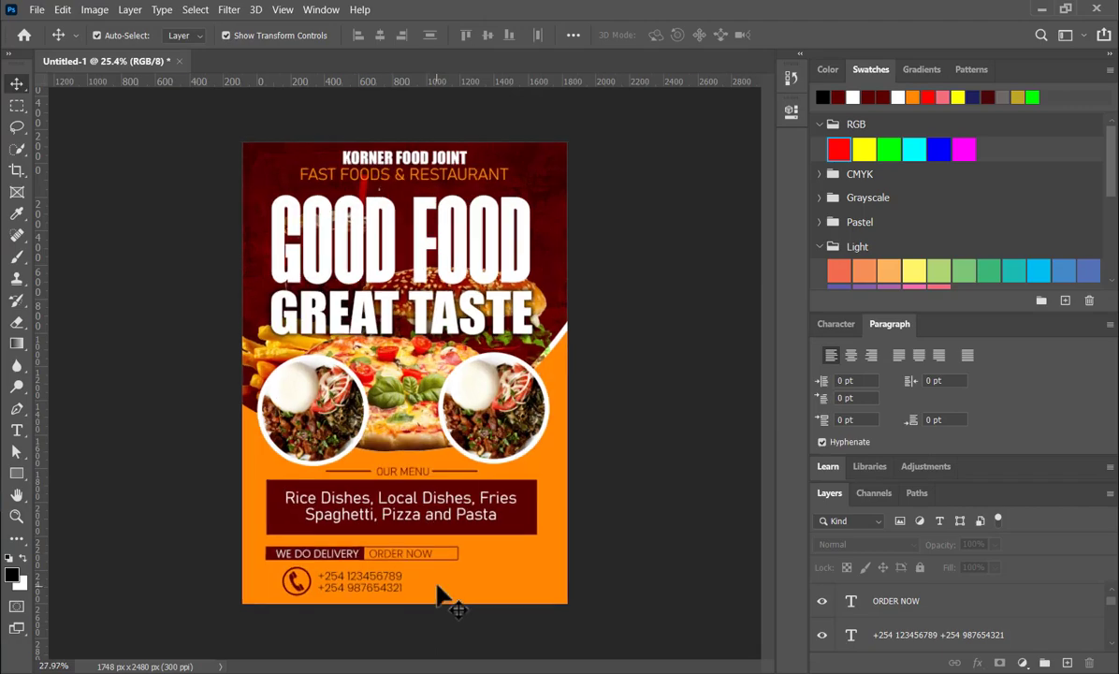
pyautogui.scroll(4, 438, 594)
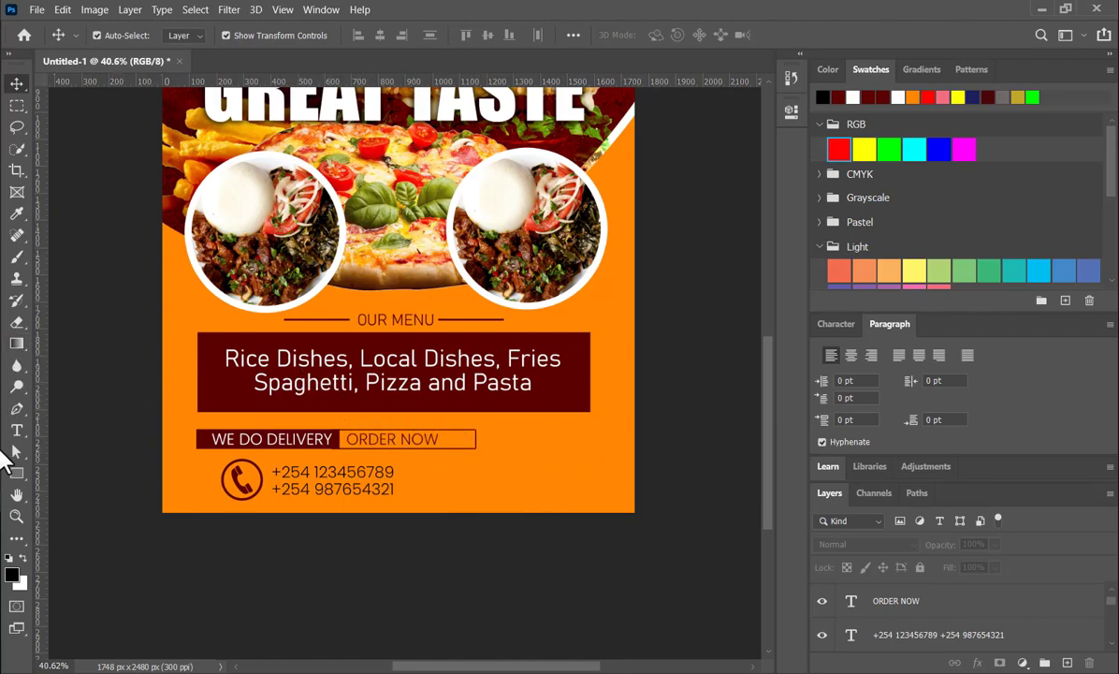
# Draw a thin vertical divider line right of the phone numbers
pyautogui.click(19, 472)
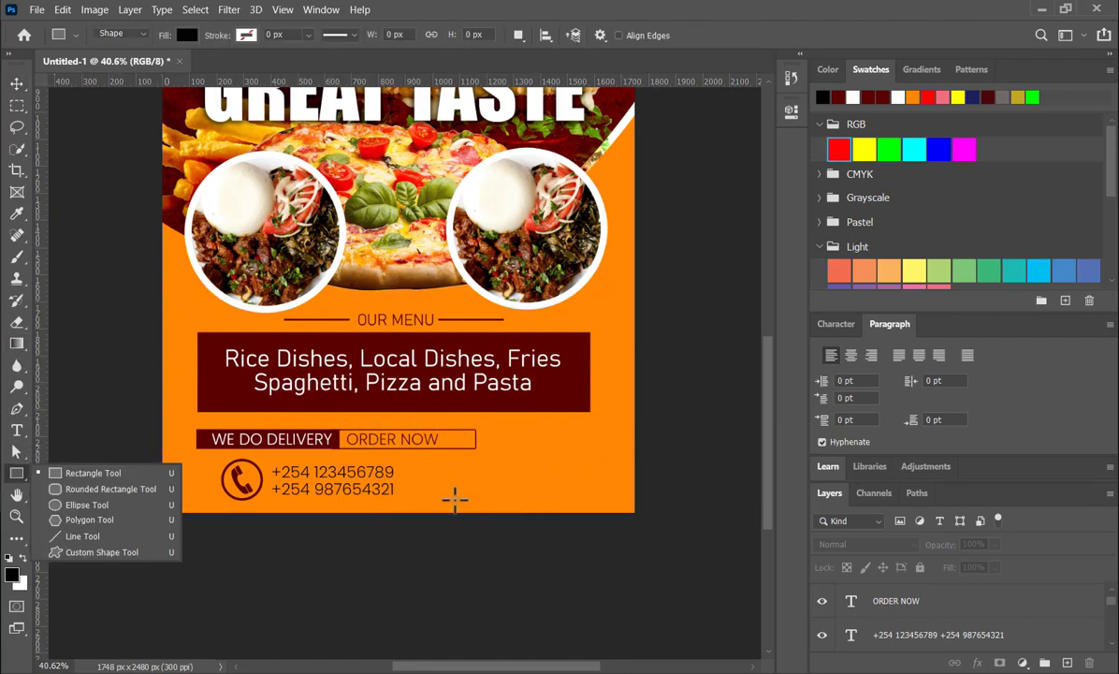
pyautogui.moveTo(405, 458); pyautogui.dragTo(406, 512)
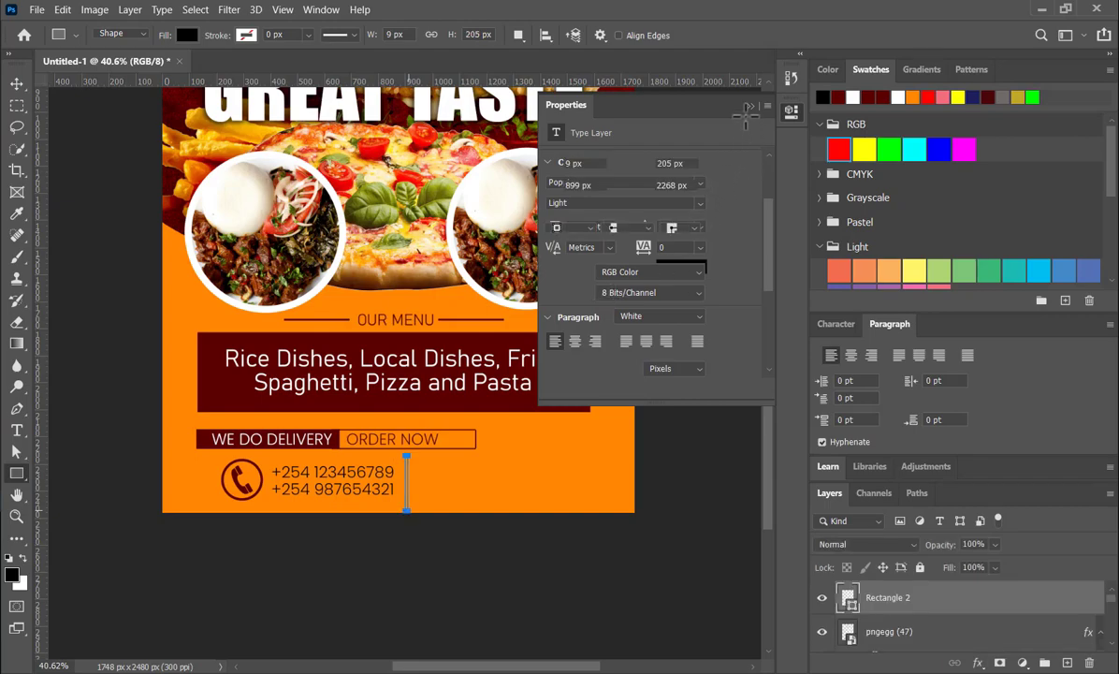
pyautogui.click(749, 101)
# Duplicate the phone numbers past the divider and retype them as the two-line street address
pyautogui.click(21, 81)
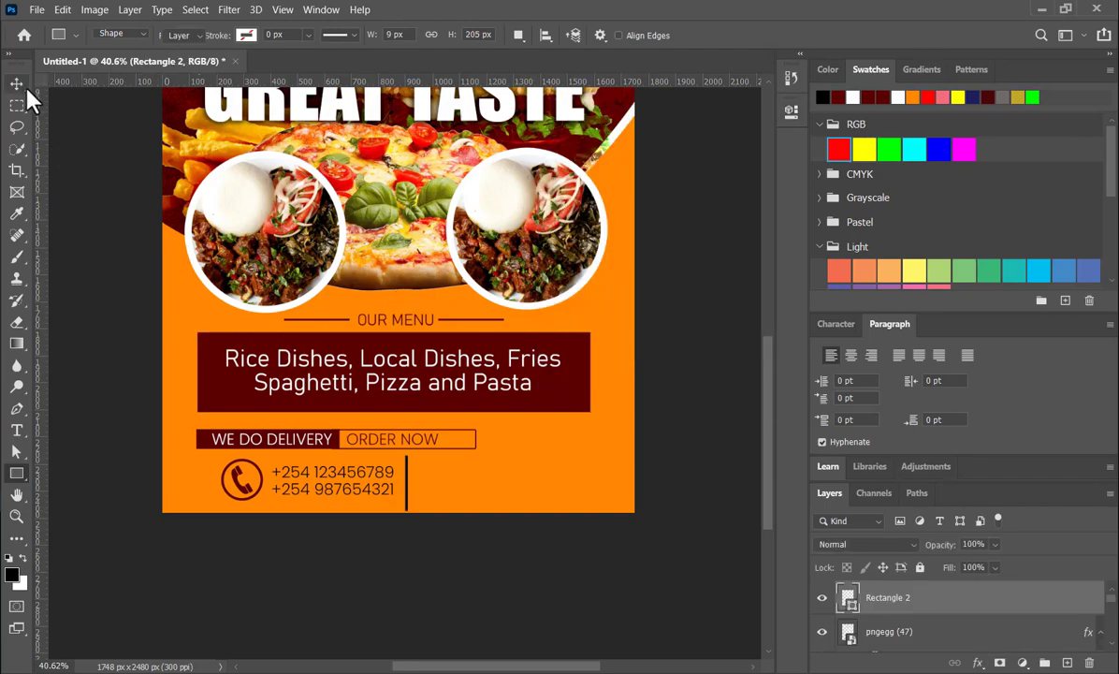
pyautogui.click(366, 475)
pyautogui.moveTo(366, 484); pyautogui.dragTo(522, 478)
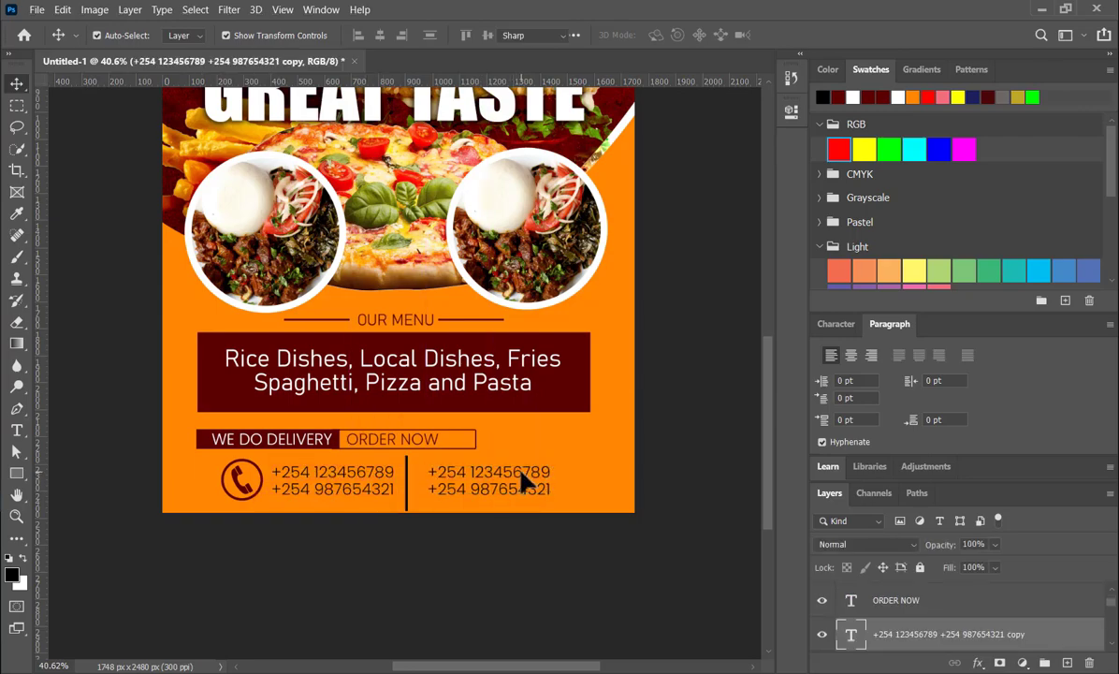
pyautogui.doubleClick(524, 480)
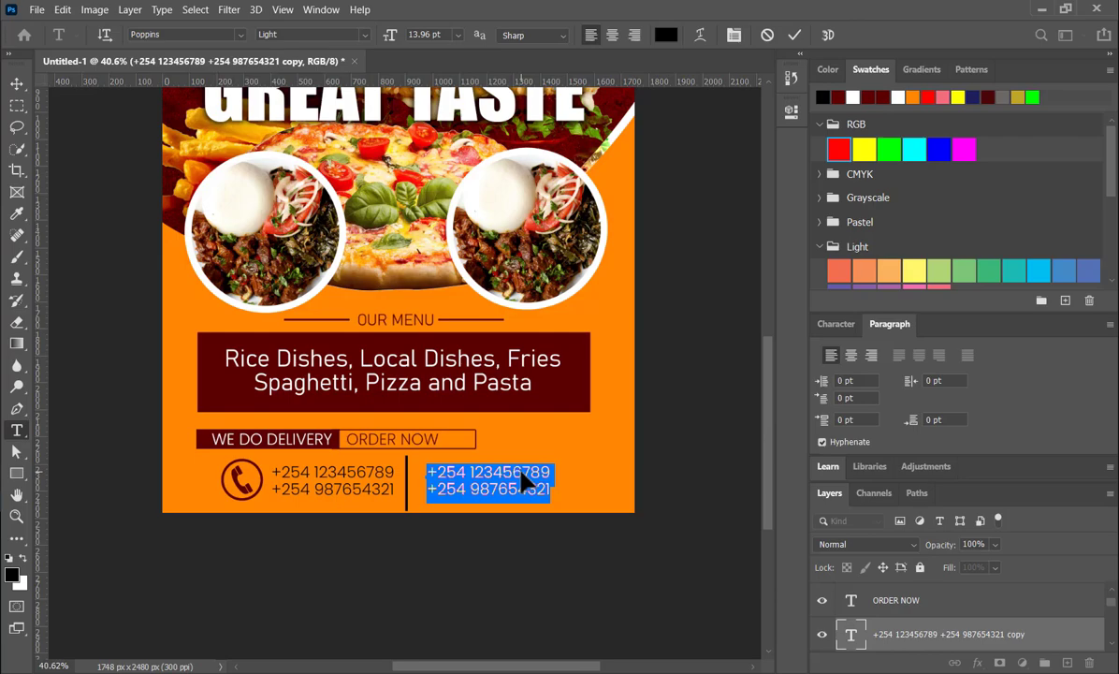
pyautogui.write('ma')
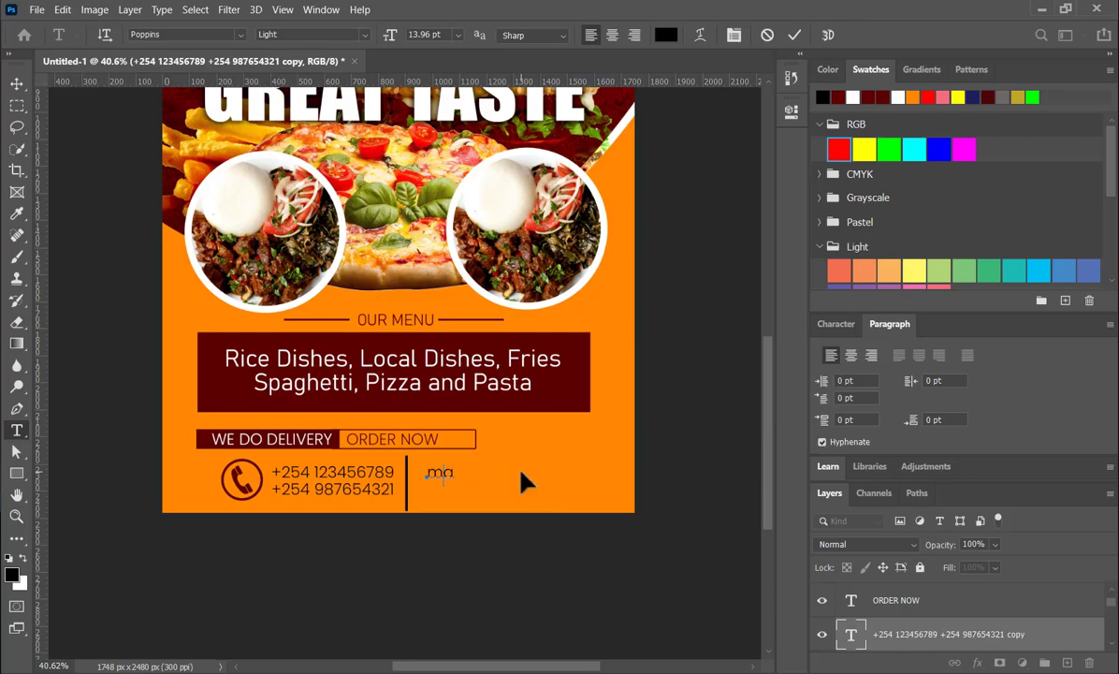
pyautogui.press('BackSpace')
pyautogui.press('BackSpace')
pyautogui.write('MANJA')
pyautogui.write(' O ROAD')
pyautogui.press('Return')
pyautogui.write('OPPOSITE KM')
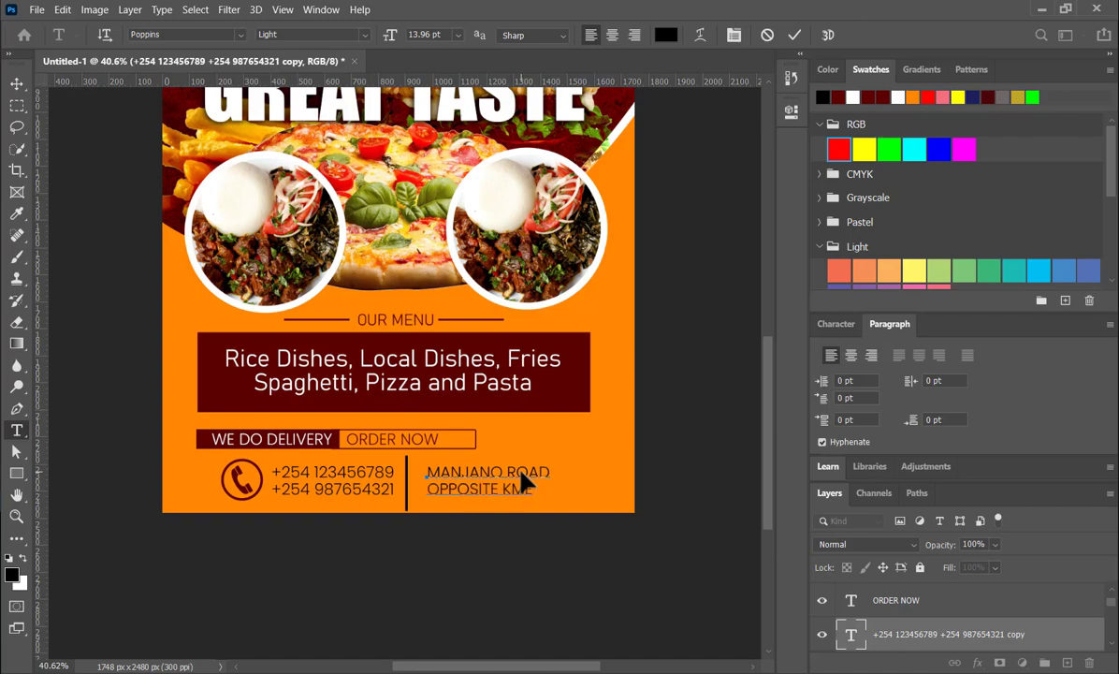
pyautogui.write('E TOWERS')
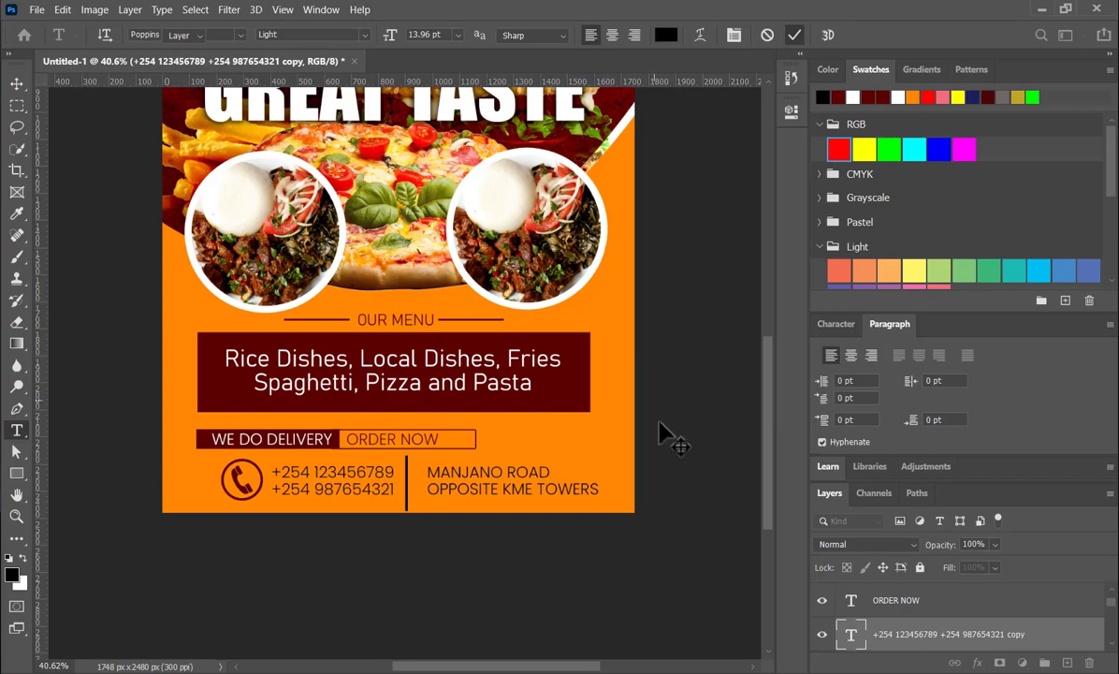
pyautogui.hotkey('ctrl', 'Return')
# Commit the MANJANO ROAD, OPPOSITE KME TOWERS address text and review the poster's bottom strip
pyautogui.press('v')
pyautogui.click(655, 456)
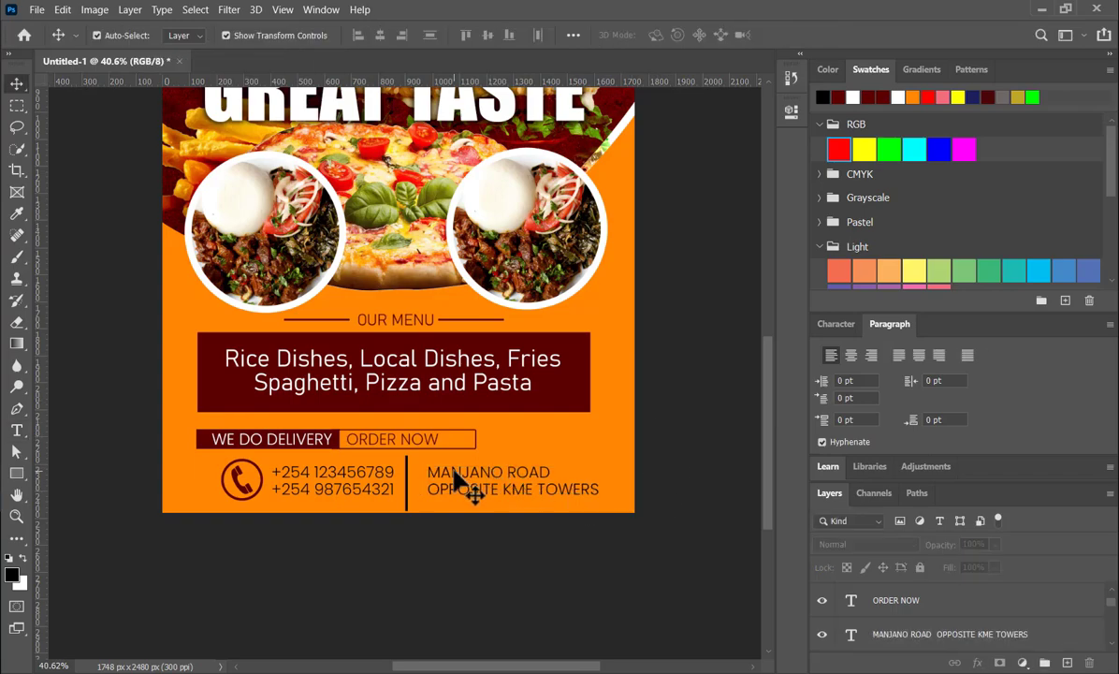
pyautogui.scroll(2, 455, 477)
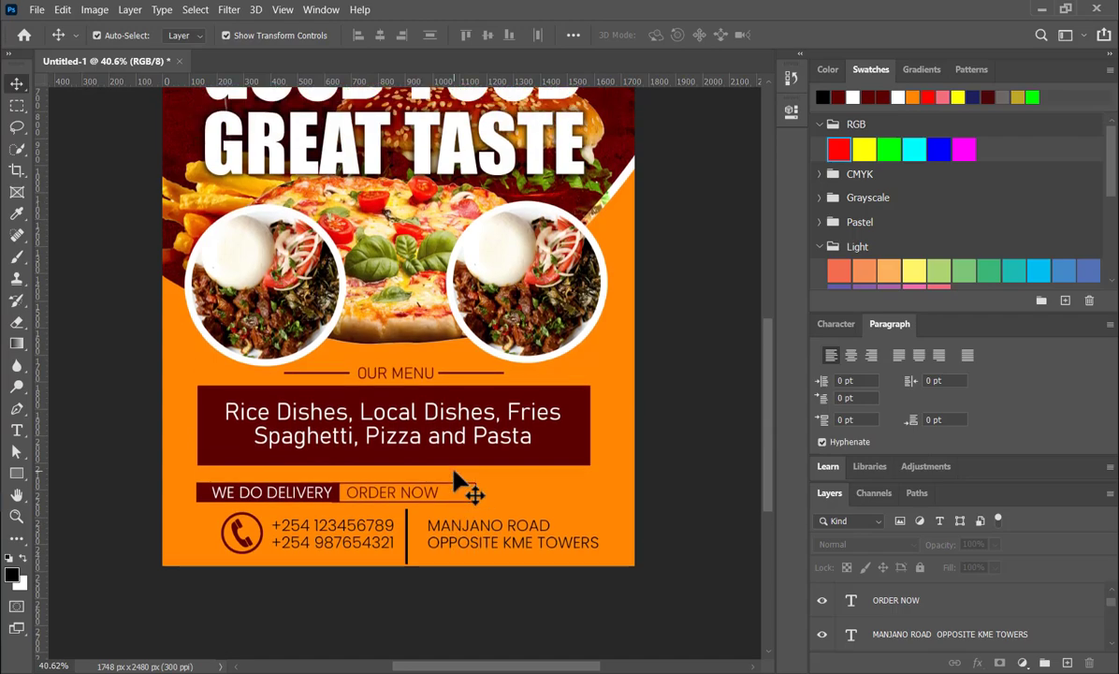
pyautogui.scroll(2, 458, 480)
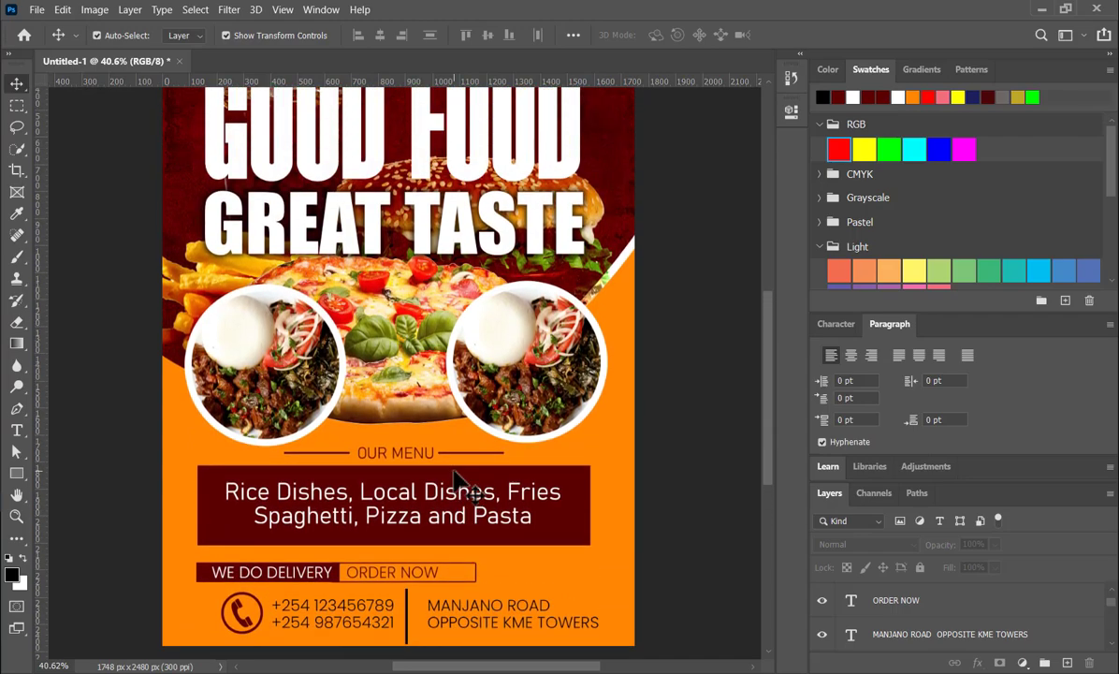
pyautogui.hscroll(3, 477, 475)
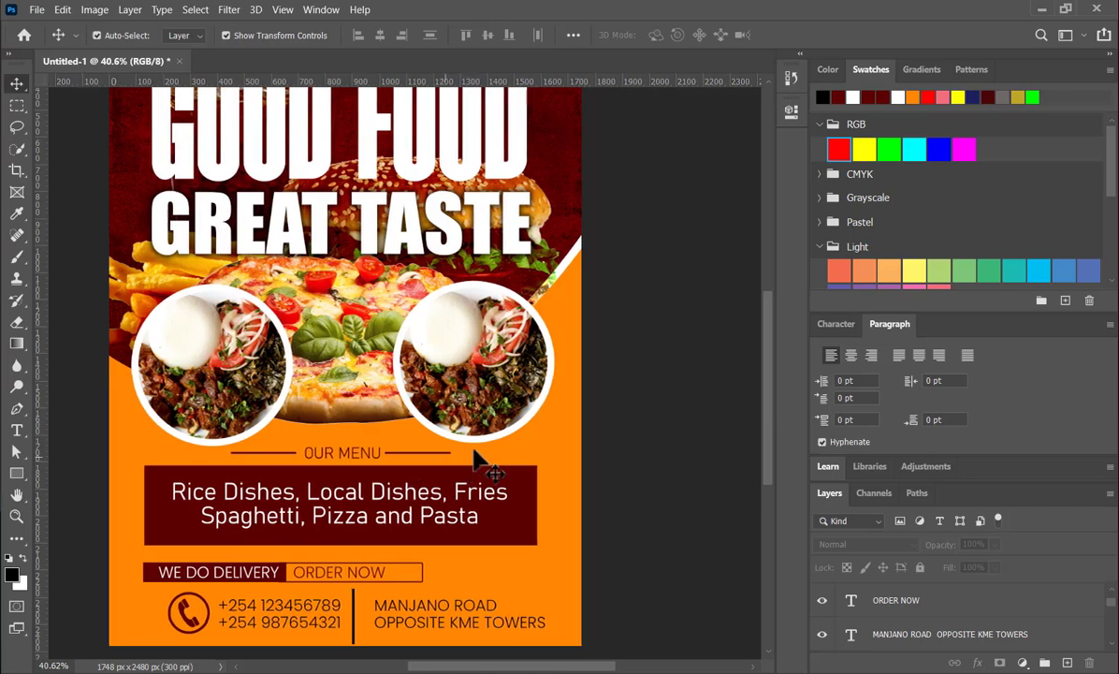
pyautogui.scroll(-3, 505, 467)
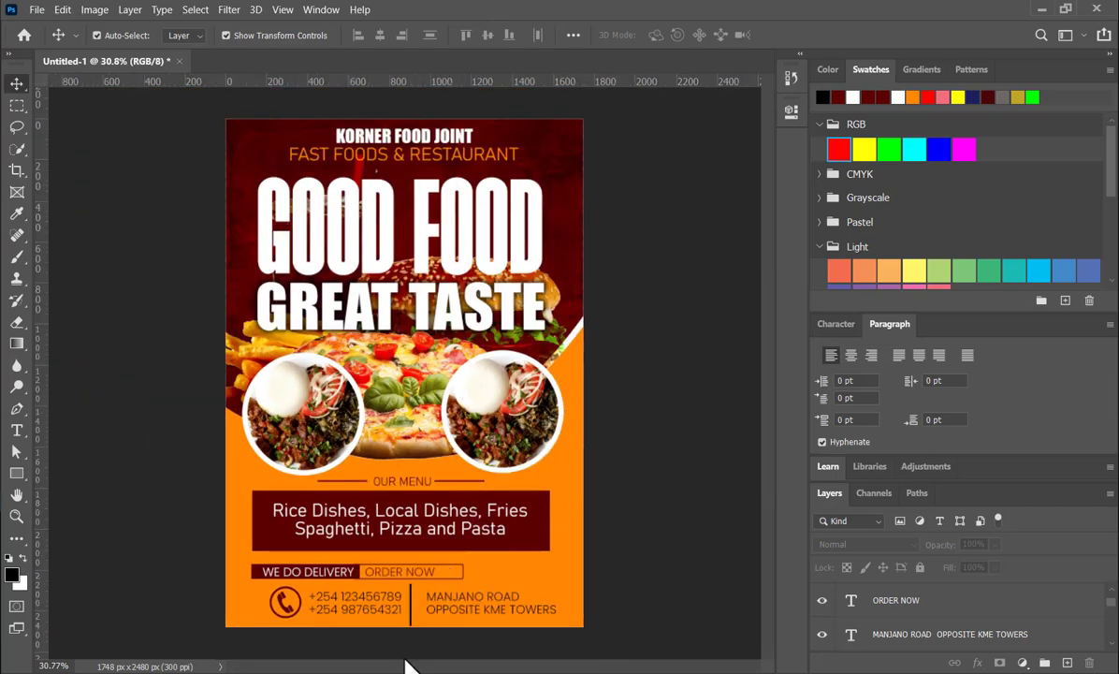
pyautogui.scroll(3, 520, 470)
pyautogui.scroll(-3, 399, 519)
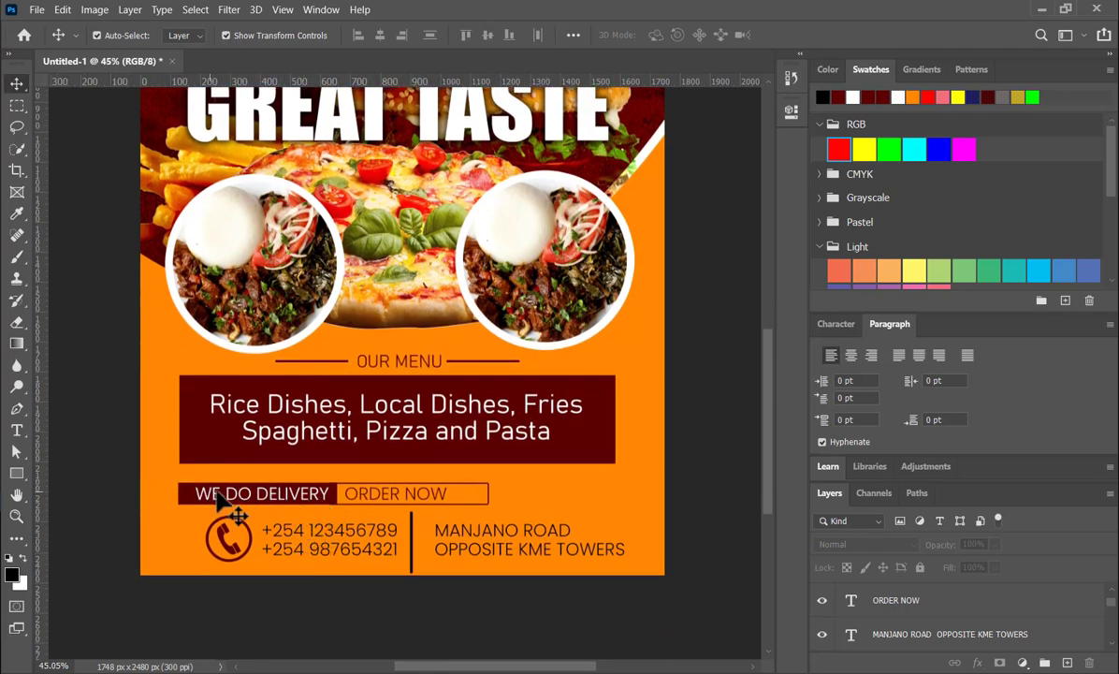
pyautogui.doubleClick(201, 493)
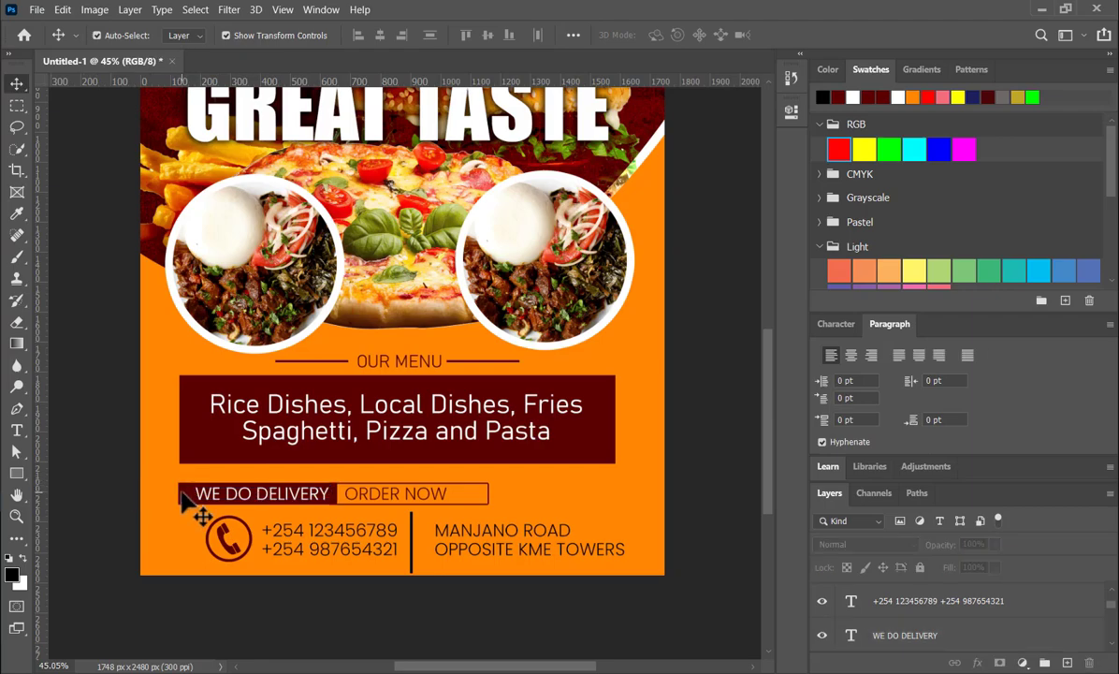
# Select the WE DO DELIVERY / ORDER NOW bar and move it about 12 px higher
pyautogui.click(214, 499)
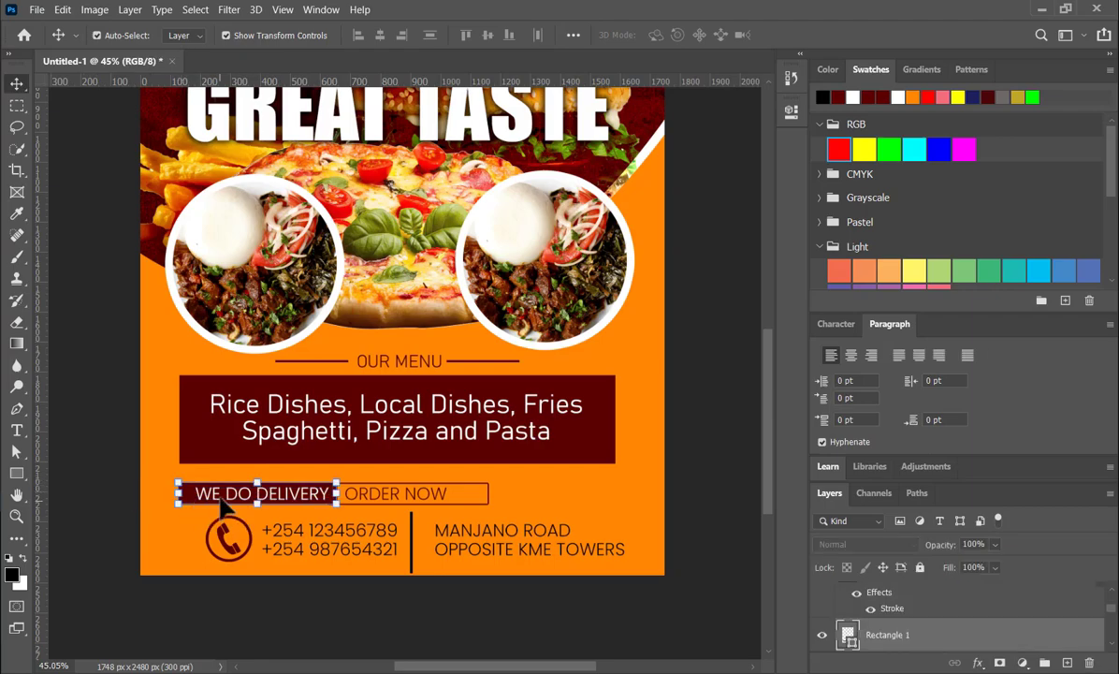
pyautogui.click(437, 498)
pyautogui.click(436, 500)
pyautogui.click(445, 507)
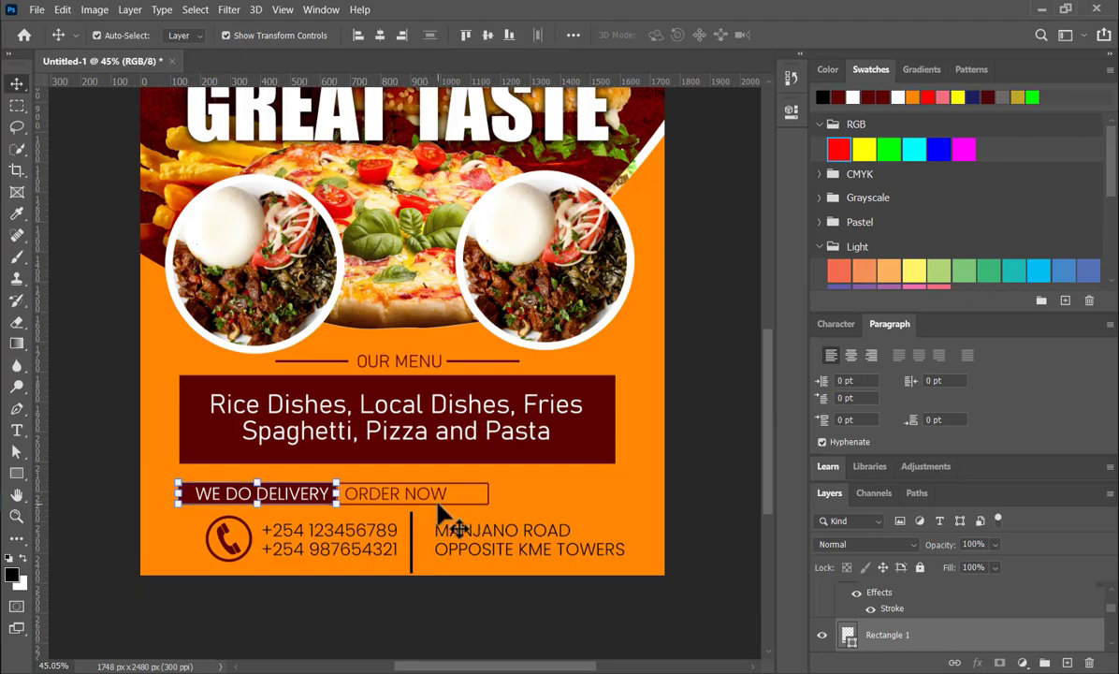
pyautogui.click(442, 504)
pyautogui.click(448, 499)
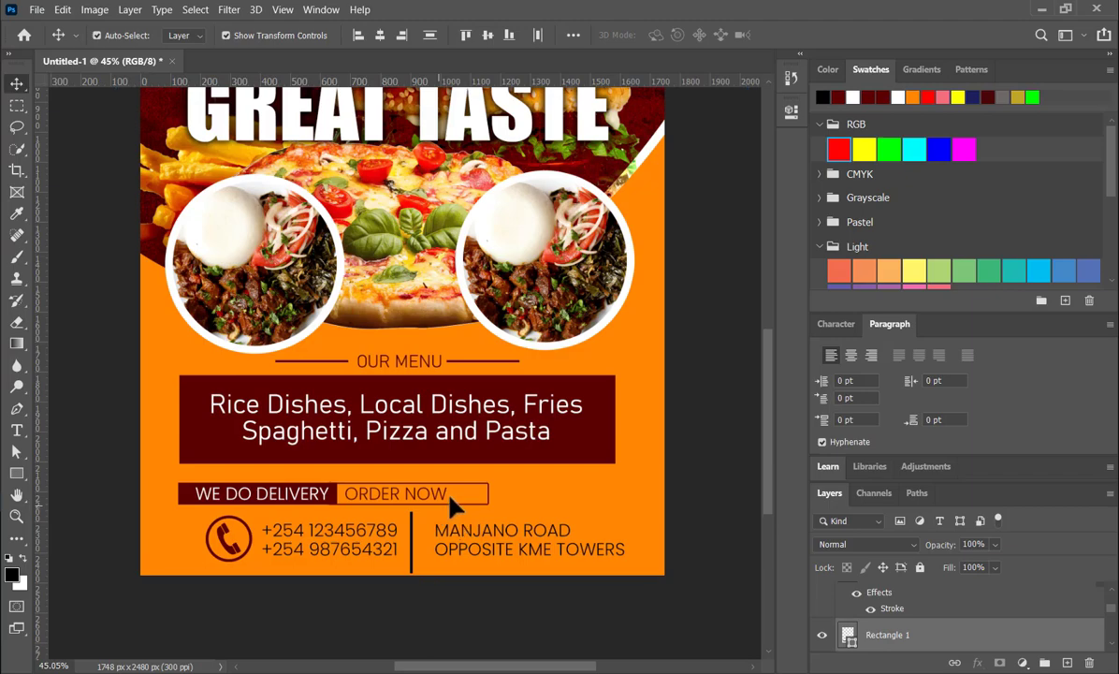
pyautogui.click(444, 504)
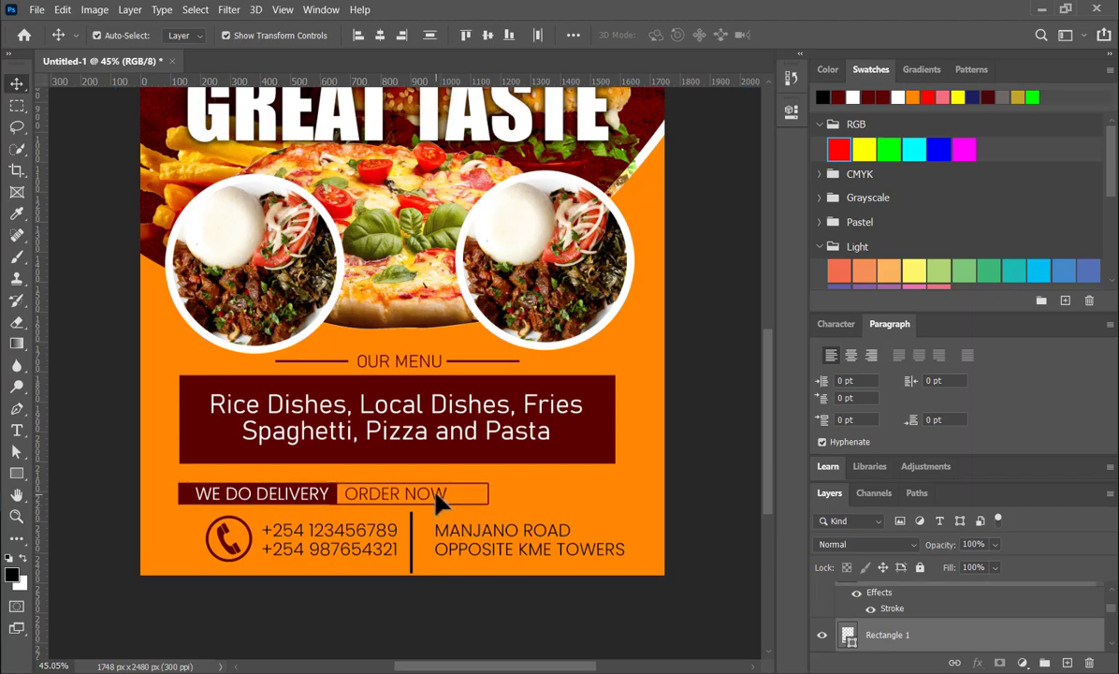
pyautogui.click(310, 496)
pyautogui.moveTo(312, 495)
pyautogui.mouseDown()
pyautogui.moveTo(298, 490)
pyautogui.moveTo(313, 484)
pyautogui.mouseUp()
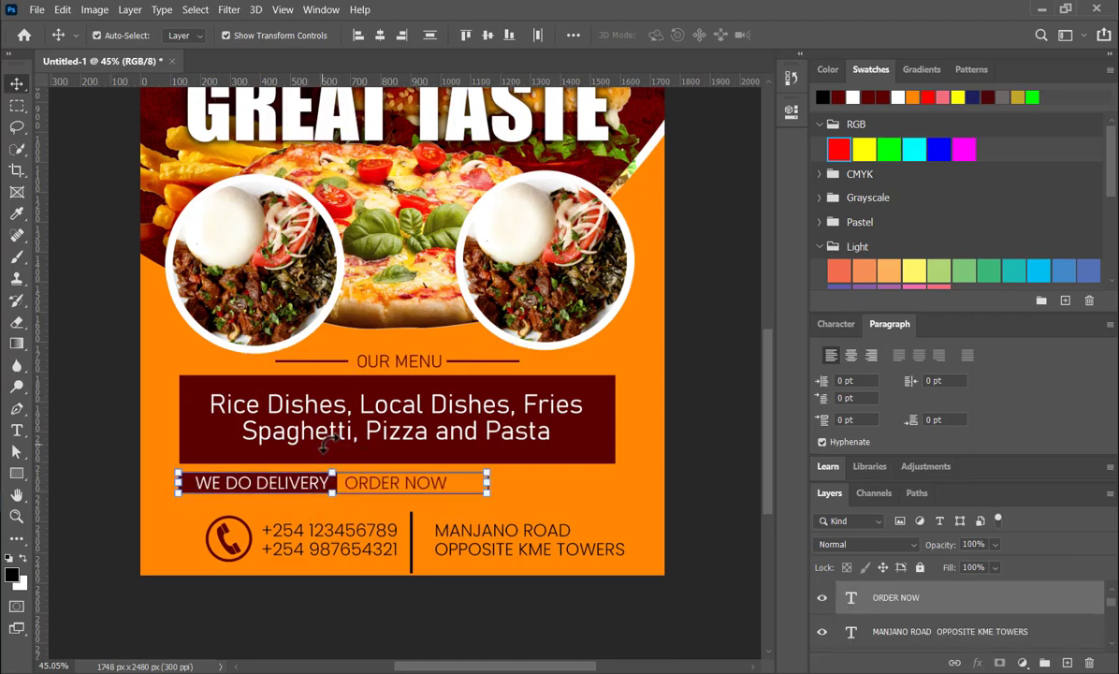
pyautogui.hotkey('ctrl', 't')
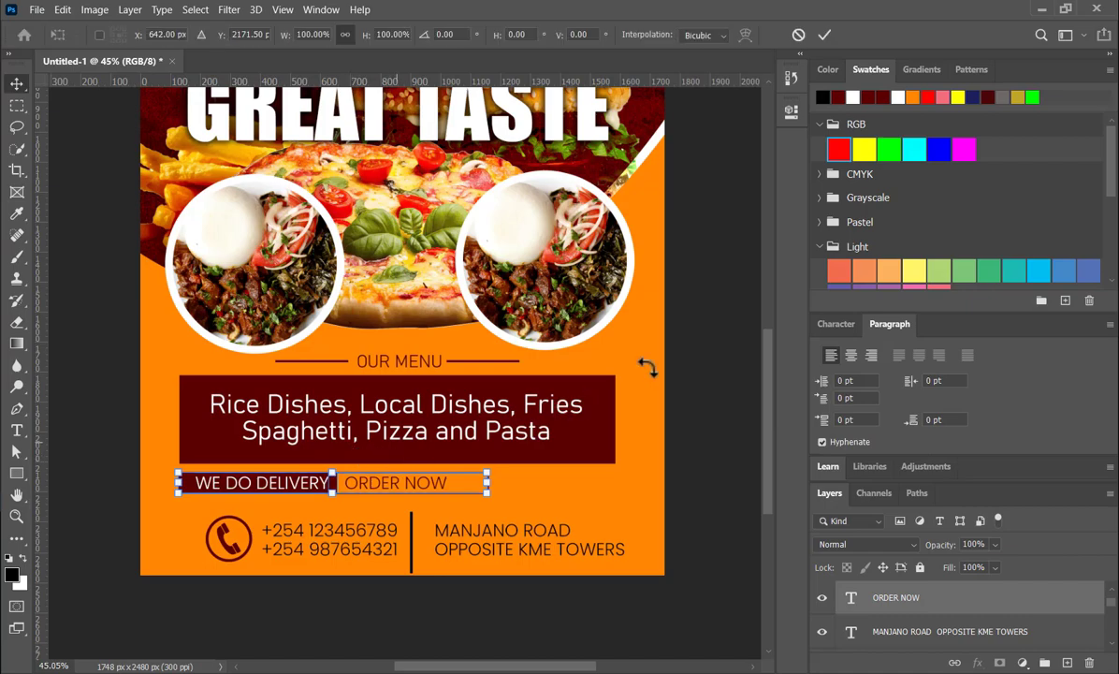
pyautogui.click(824, 35)
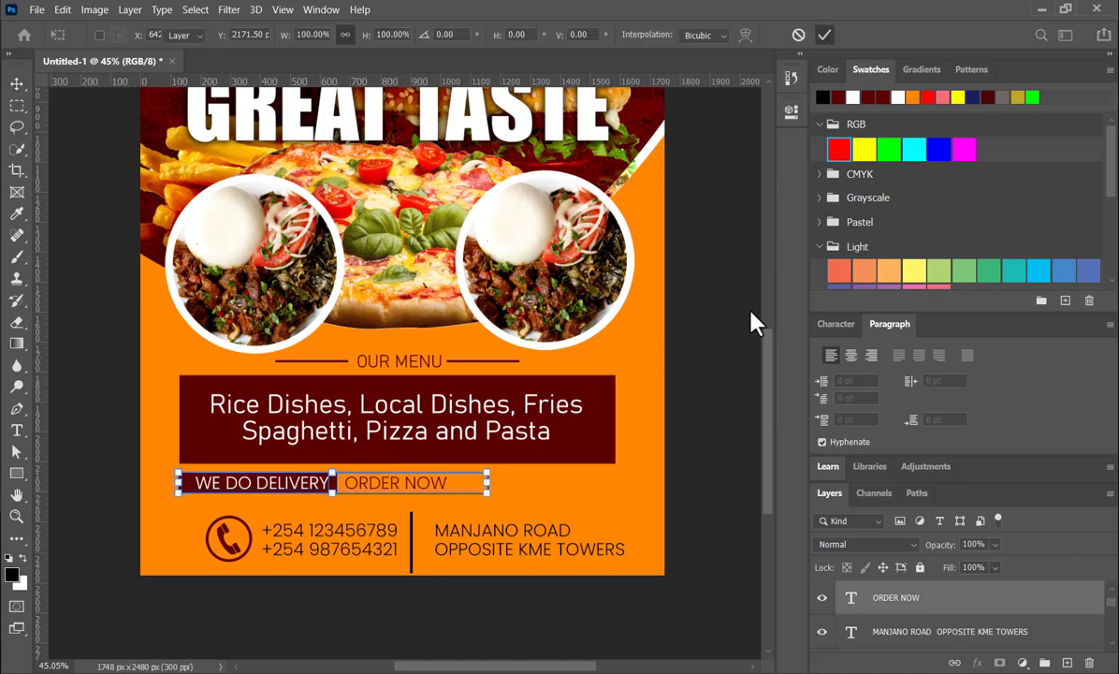
# Select the phone icon, numbers, address and divider together and move the contact row 60 px higher
pyautogui.click(354, 531)
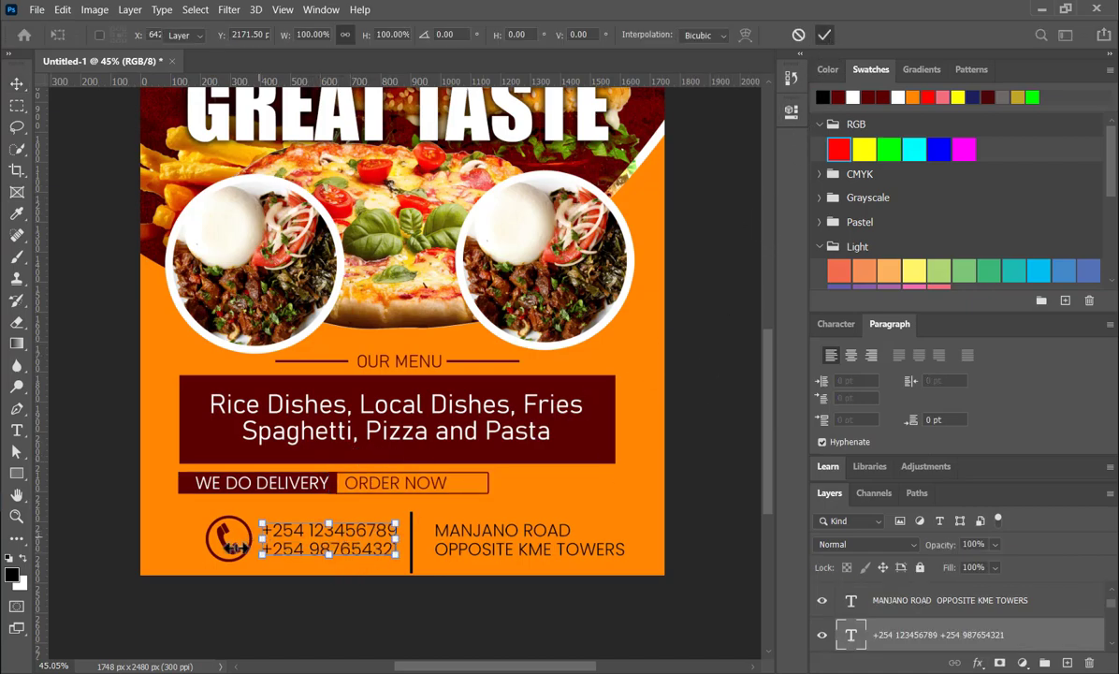
pyautogui.press('Return')
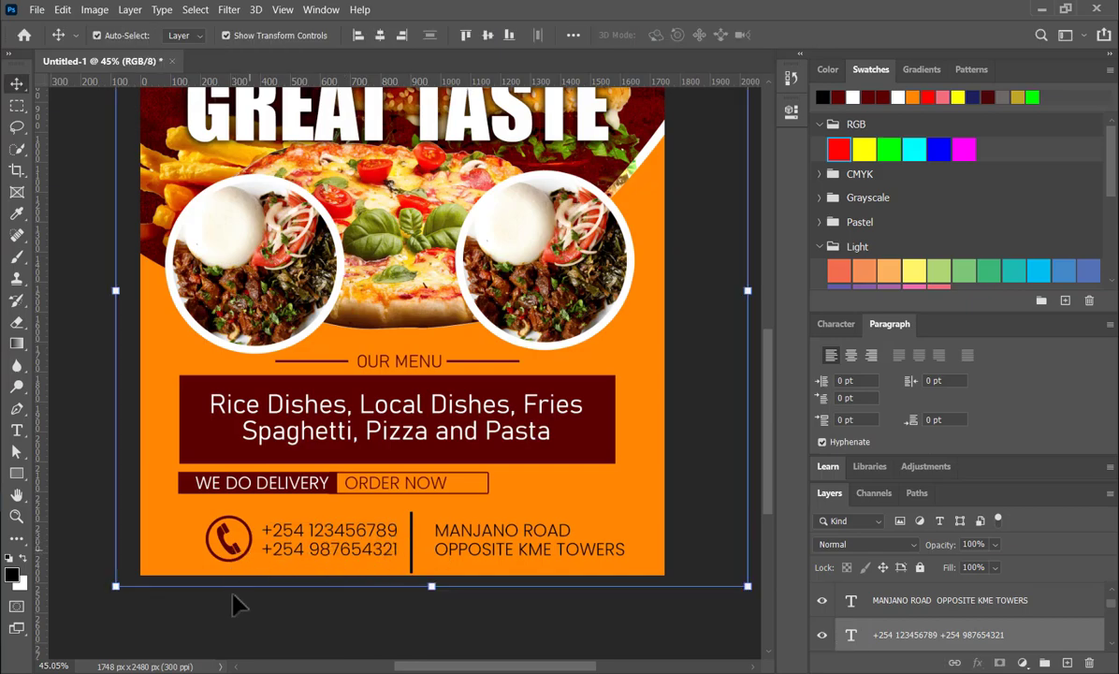
pyautogui.hotkey('ctrl', 't')
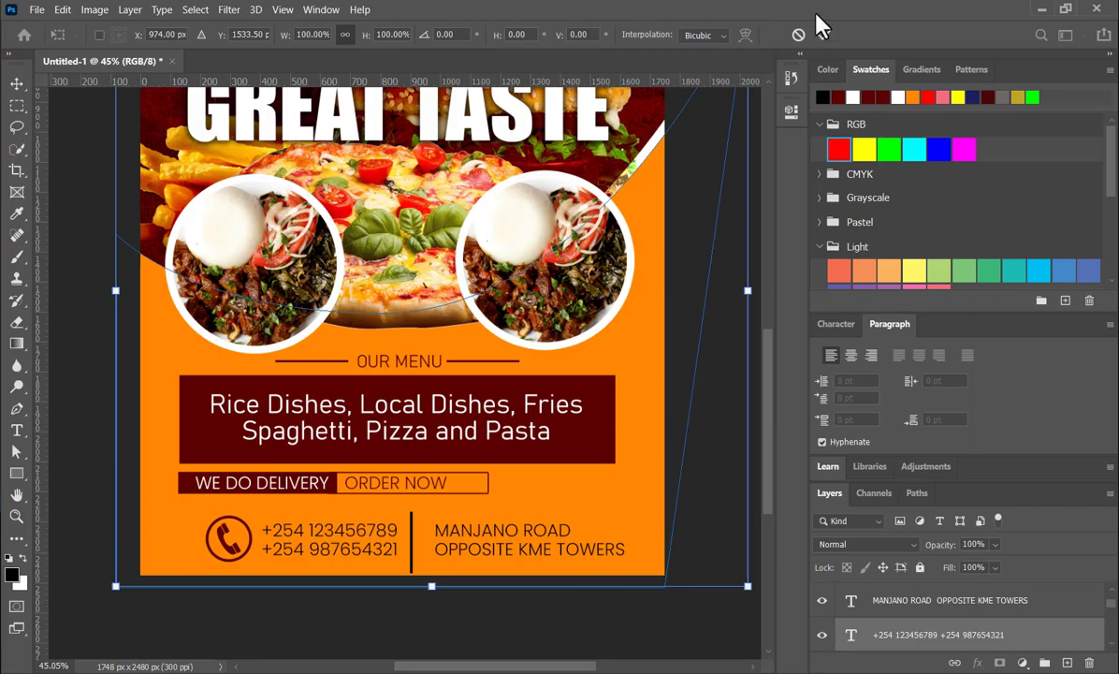
pyautogui.click(824, 36)
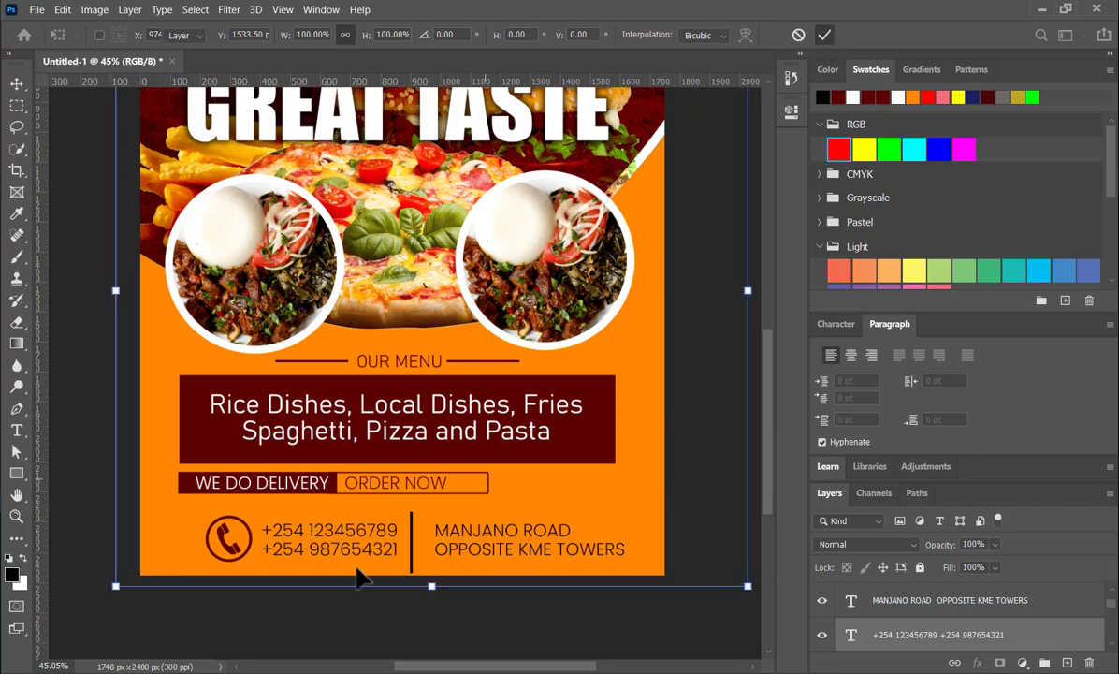
pyautogui.click(232, 535)
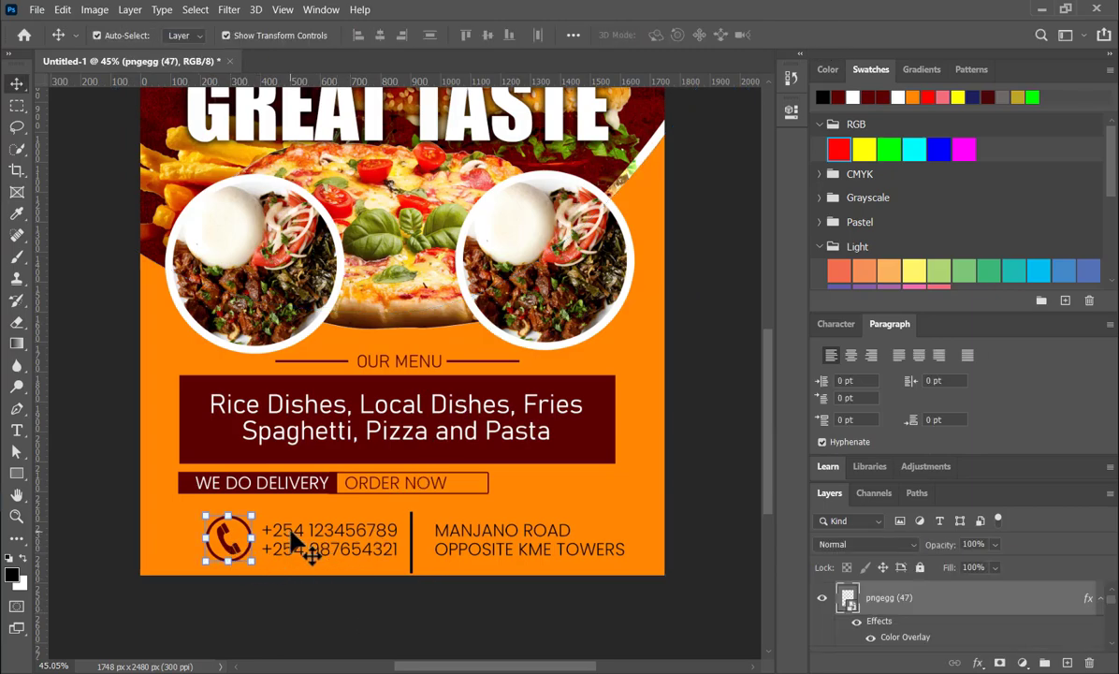
pyautogui.keyDown('shift'); pyautogui.click(318, 546); pyautogui.keyUp('shift')
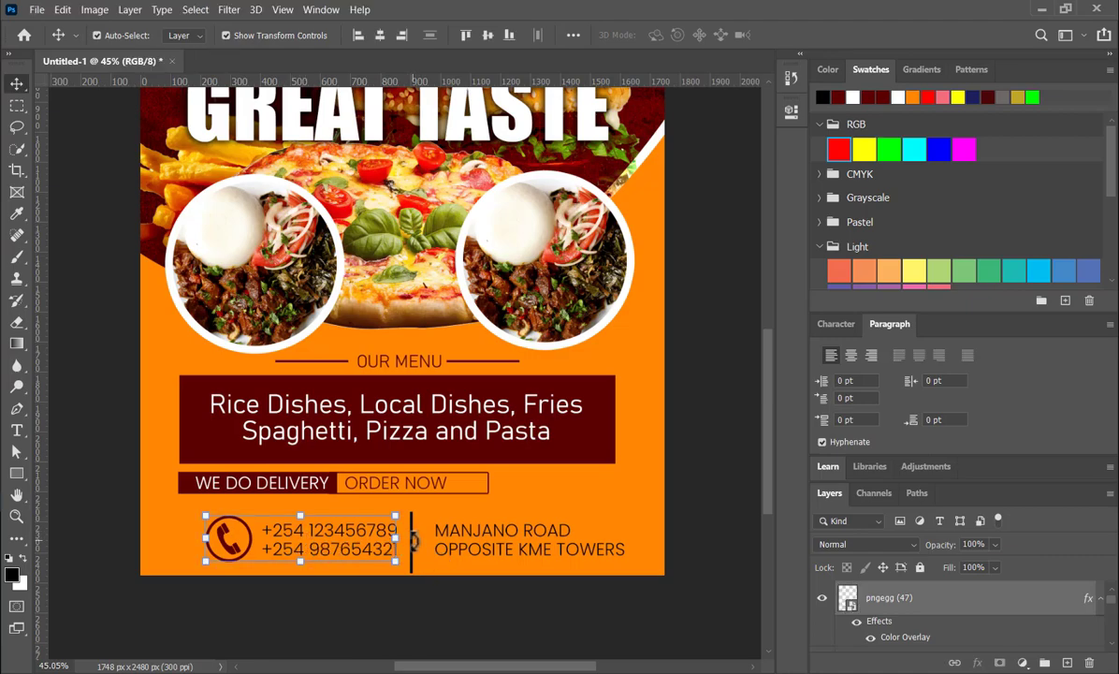
pyautogui.keyDown('shift'); pyautogui.click(463, 552); pyautogui.keyUp('shift')
pyautogui.keyDown('shift'); pyautogui.click(410, 542); pyautogui.keyUp('shift')
pyautogui.moveTo(410, 541); pyautogui.dragTo(417, 534)
pyautogui.click(447, 634)
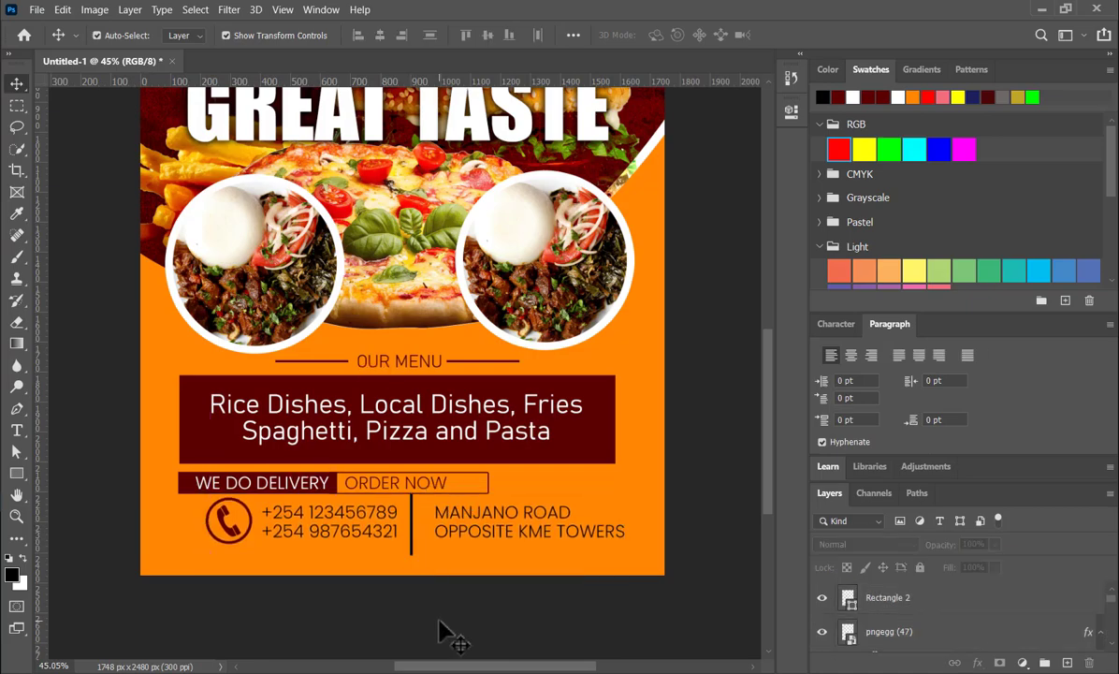
pyautogui.scroll(2, 479, 473)
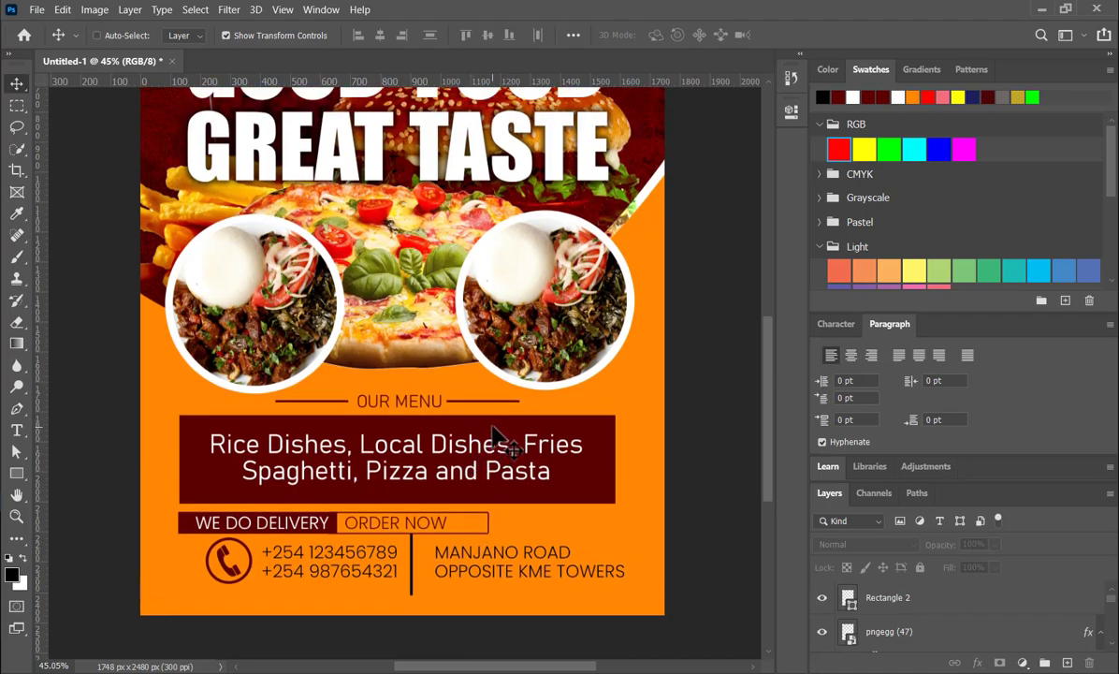
pyautogui.scroll(-2, 496, 438)
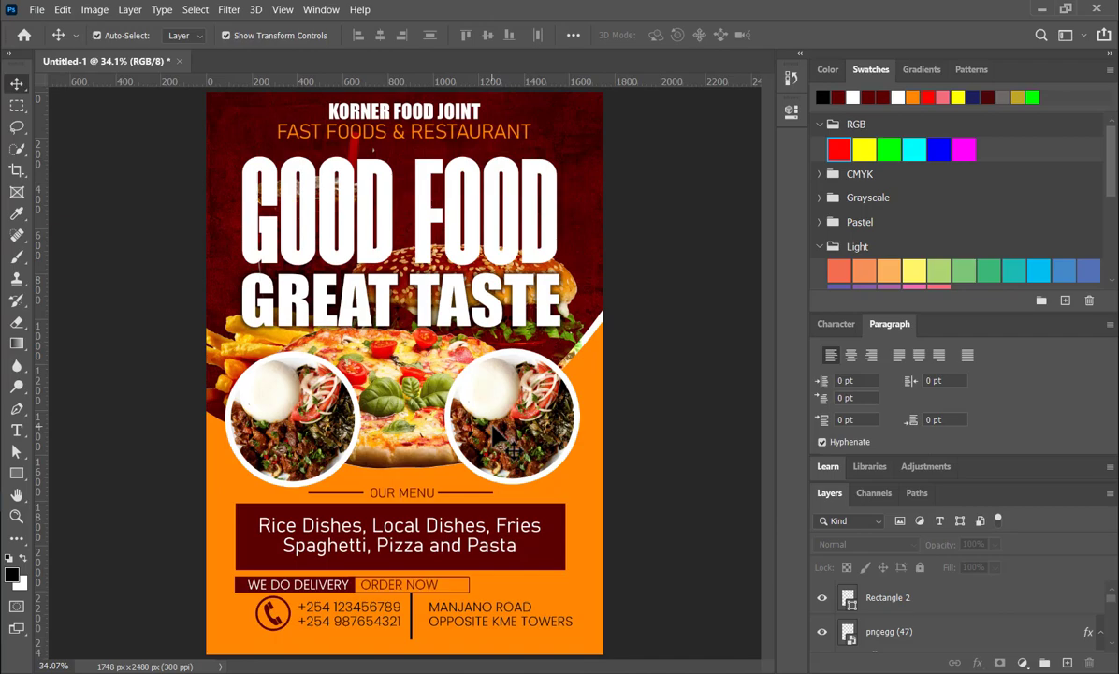